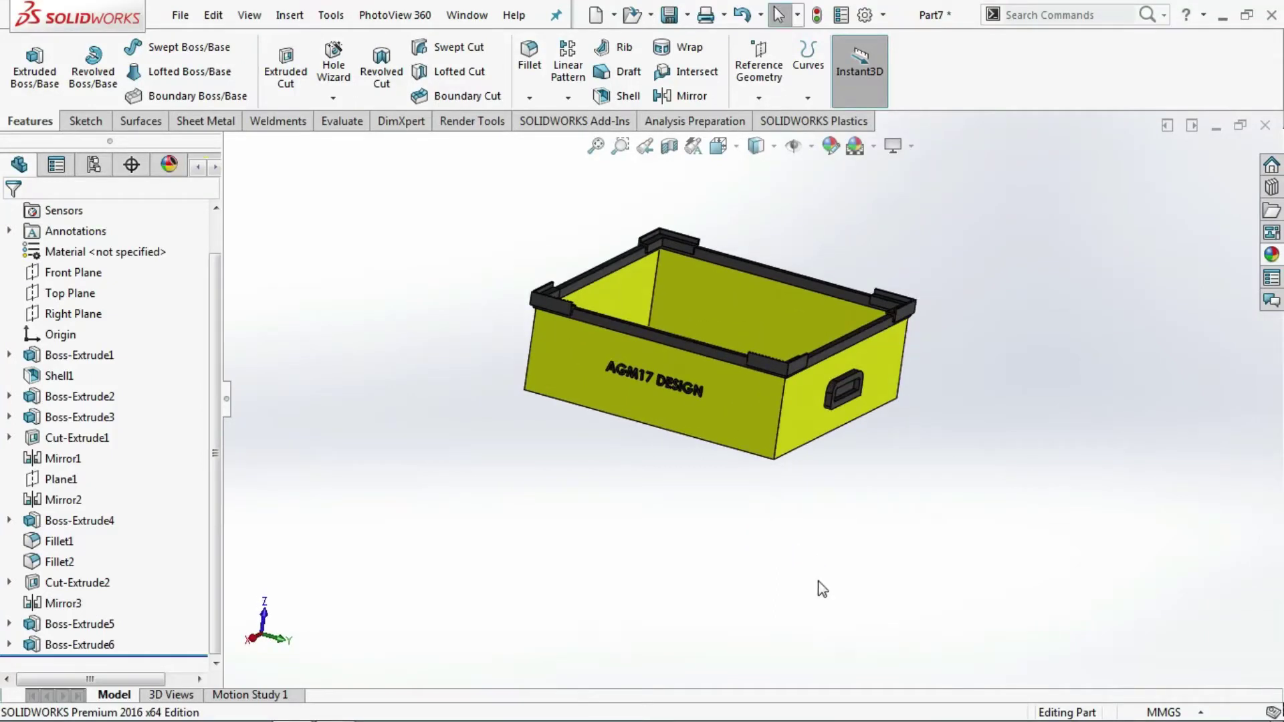
Step: Begin Sketch1 on the Front Plane of the new part
{"action": "mouse_move", "coordinate": [823, 589]}
{"action": "middle_mouse_down"}
{"action": "mouse_move", "coordinate": [903, 544]}
{"action": "mouse_move", "coordinate": [903, 608]}
{"action": "middle_mouse_up"}
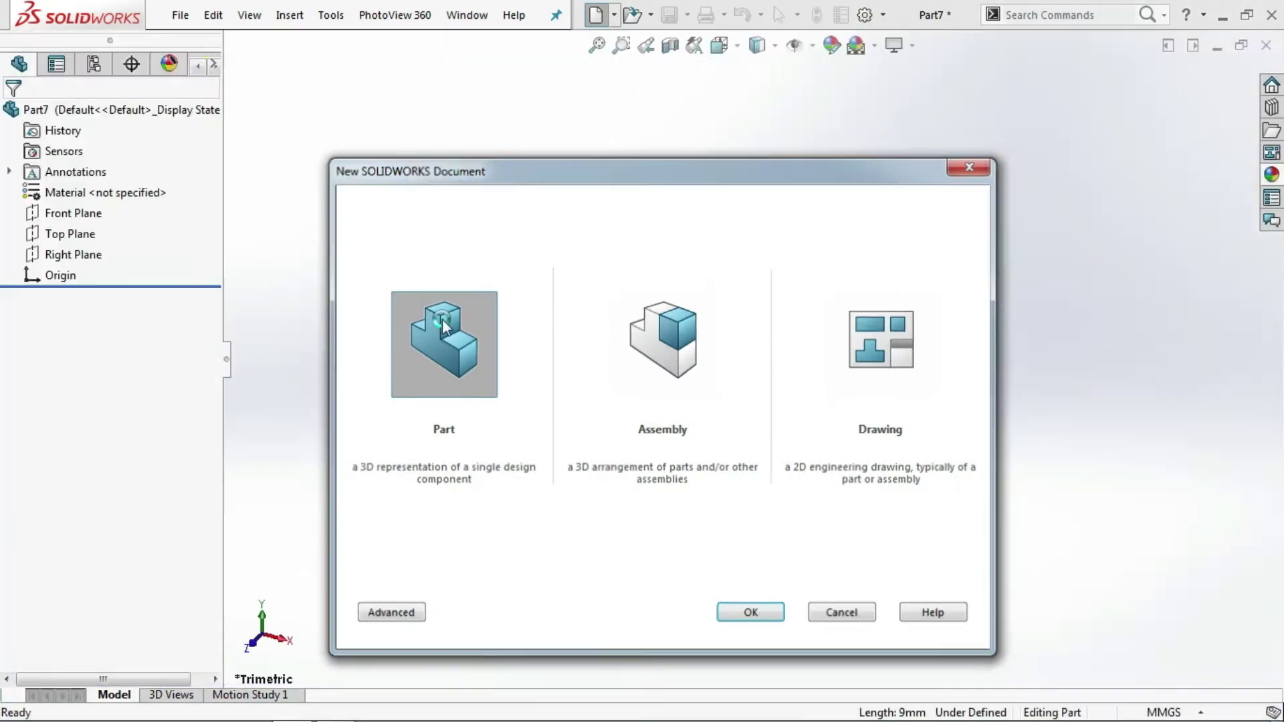
{"action": "left_click", "coordinate": [64, 312]}
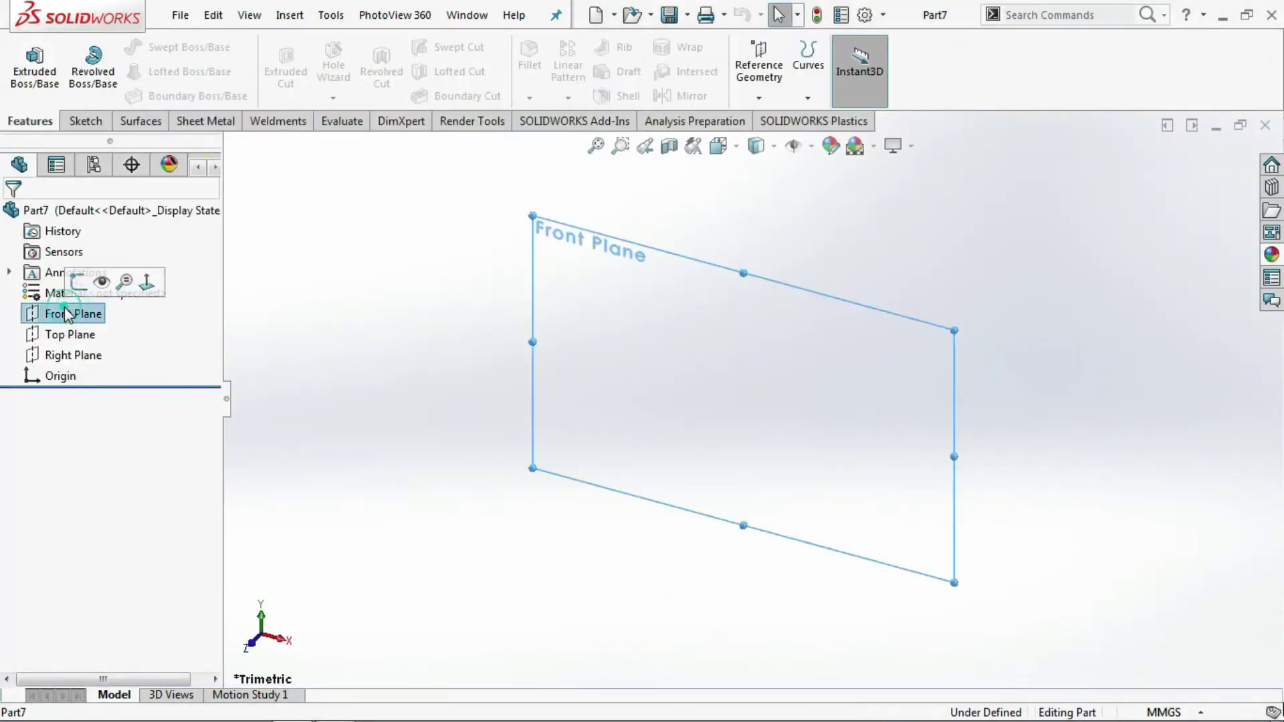
{"action": "left_click", "coordinate": [87, 283]}
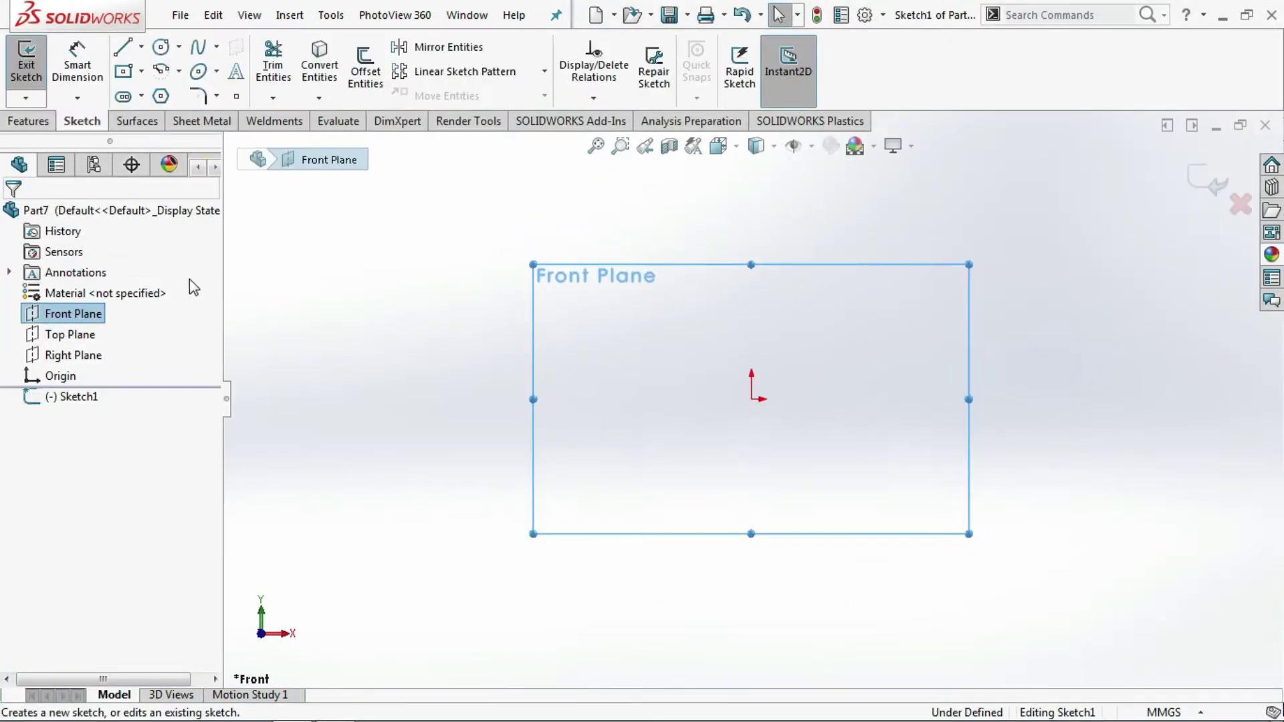
{"action": "left_click", "coordinate": [126, 71]}
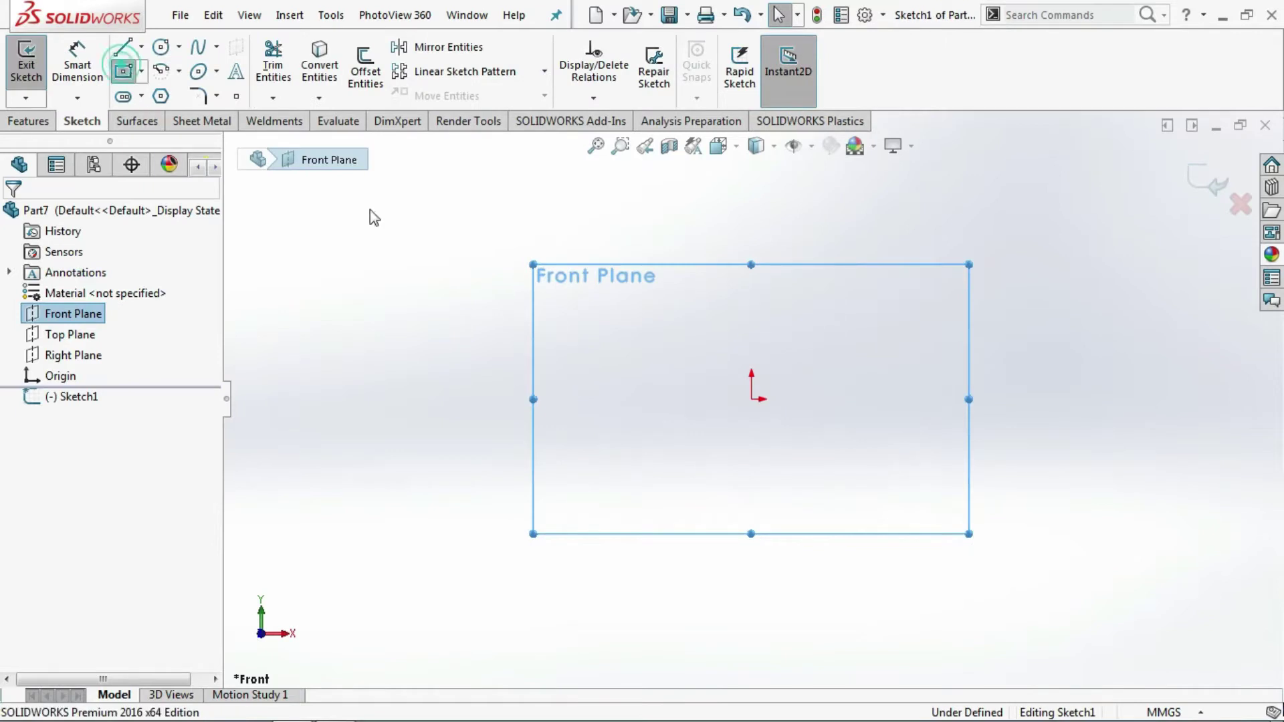
Step: Draw a center rectangle on the origin and dimension its top edge 403
{"action": "left_click", "coordinate": [751, 399]}
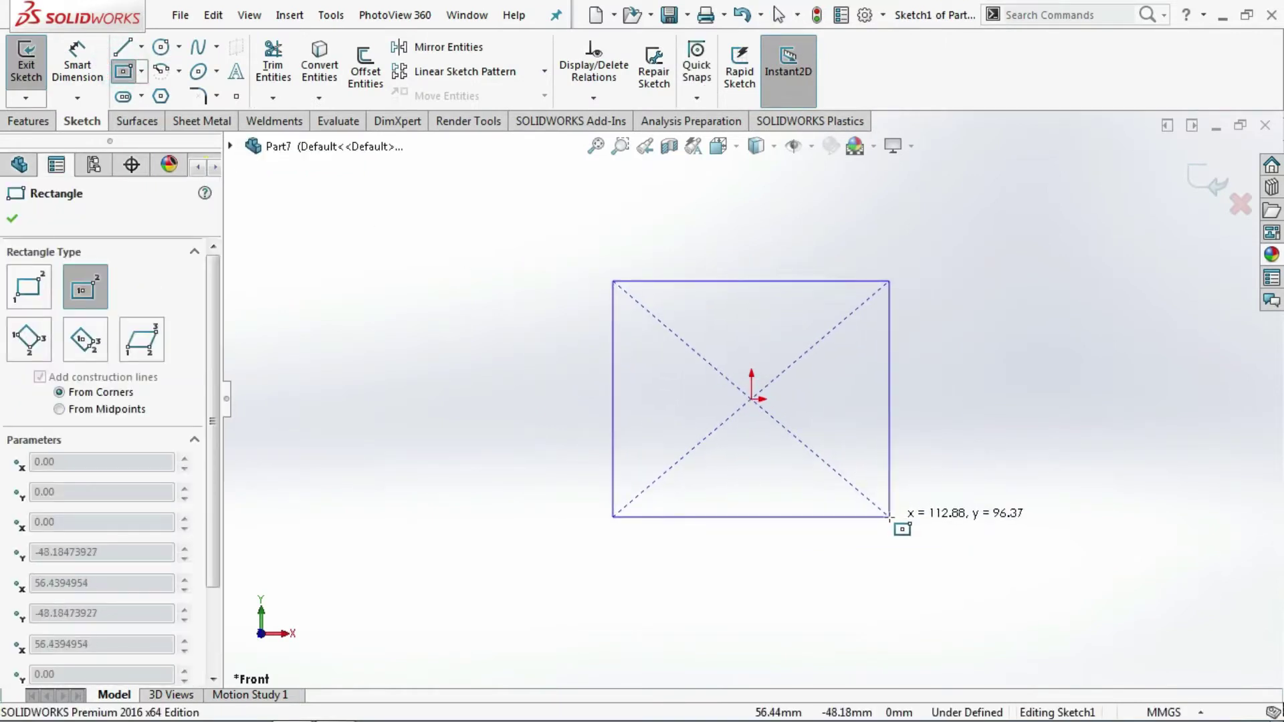
{"action": "left_click", "coordinate": [889, 516]}
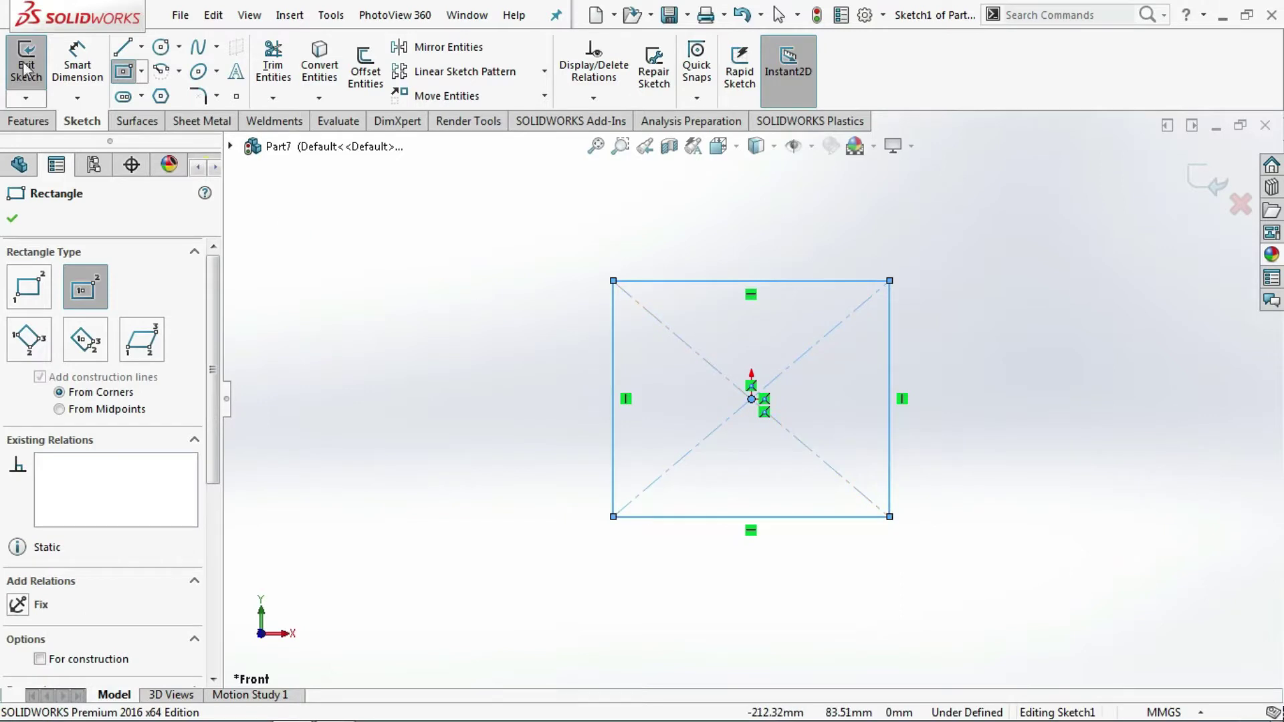
{"action": "left_click", "coordinate": [78, 66]}
{"action": "left_click", "coordinate": [676, 281]}
{"action": "left_click", "coordinate": [676, 258]}
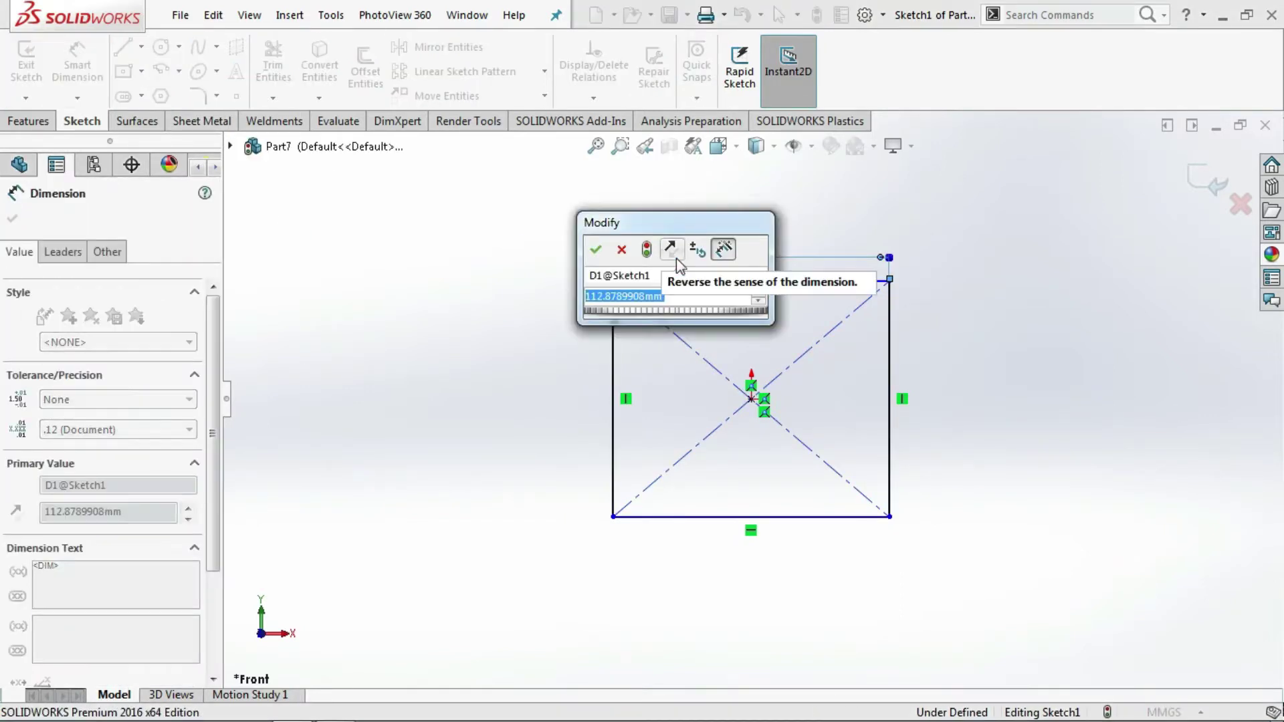
{"action": "type", "text": "403"}
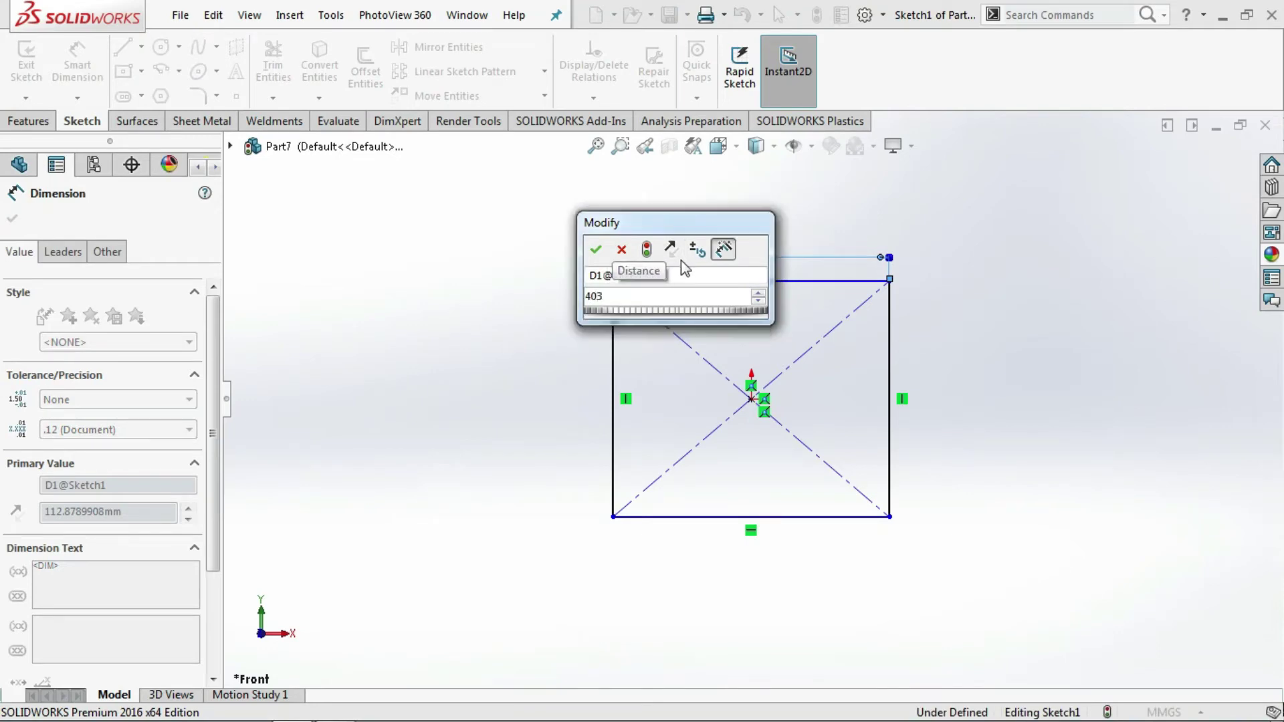
{"action": "key", "text": "Return"}
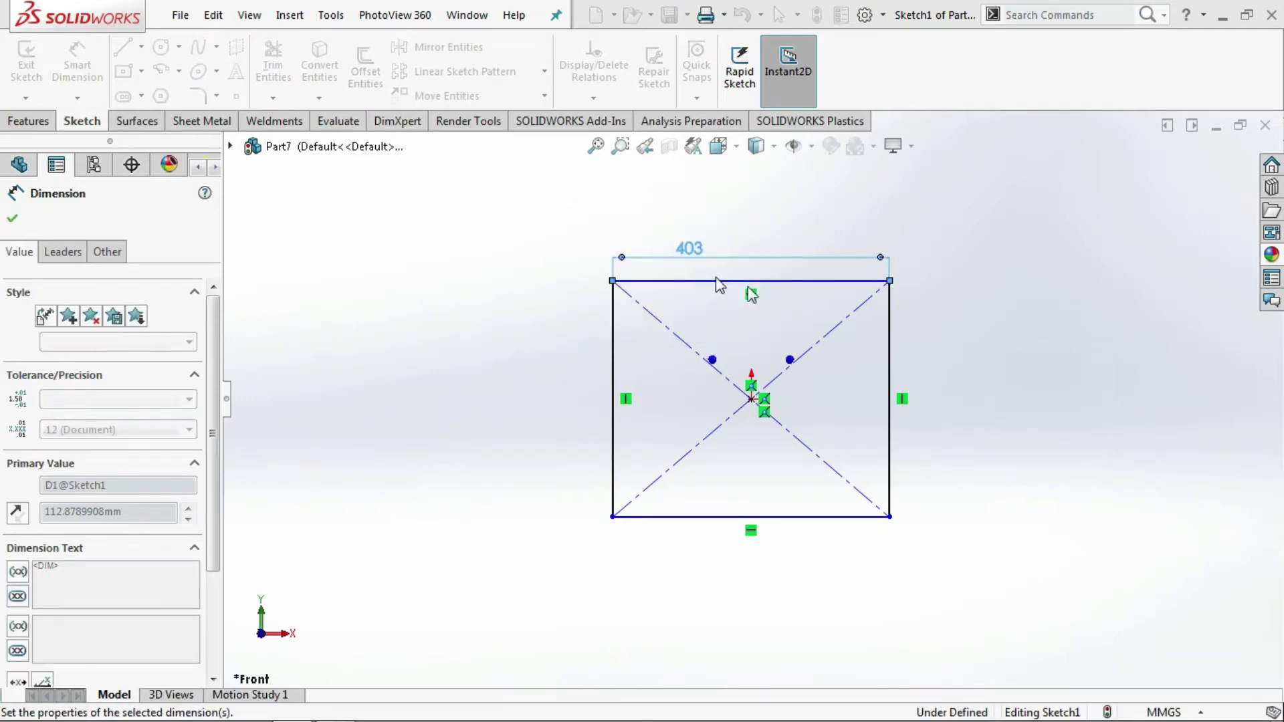
Step: Dimension the right edge 403 to make a fully defined square
{"action": "left_click", "coordinate": [890, 346]}
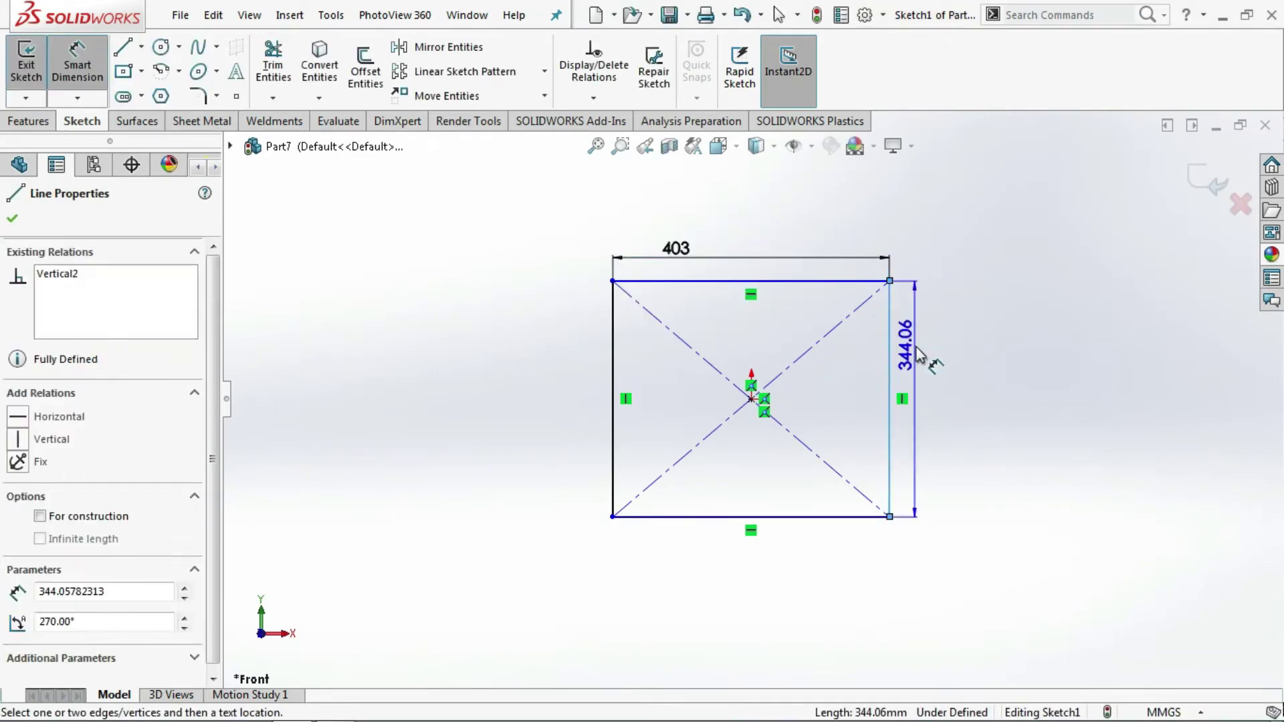
{"action": "left_click", "coordinate": [916, 354]}
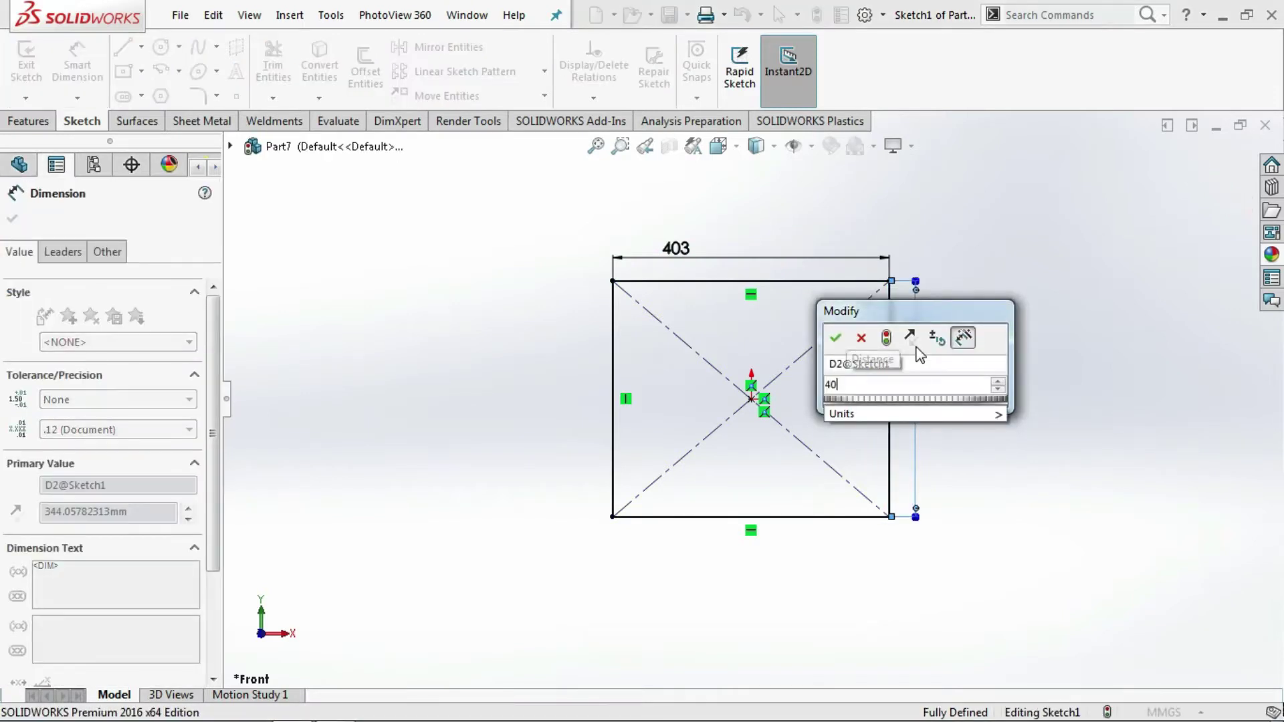
{"action": "type", "text": "403"}
{"action": "key", "text": "Return"}
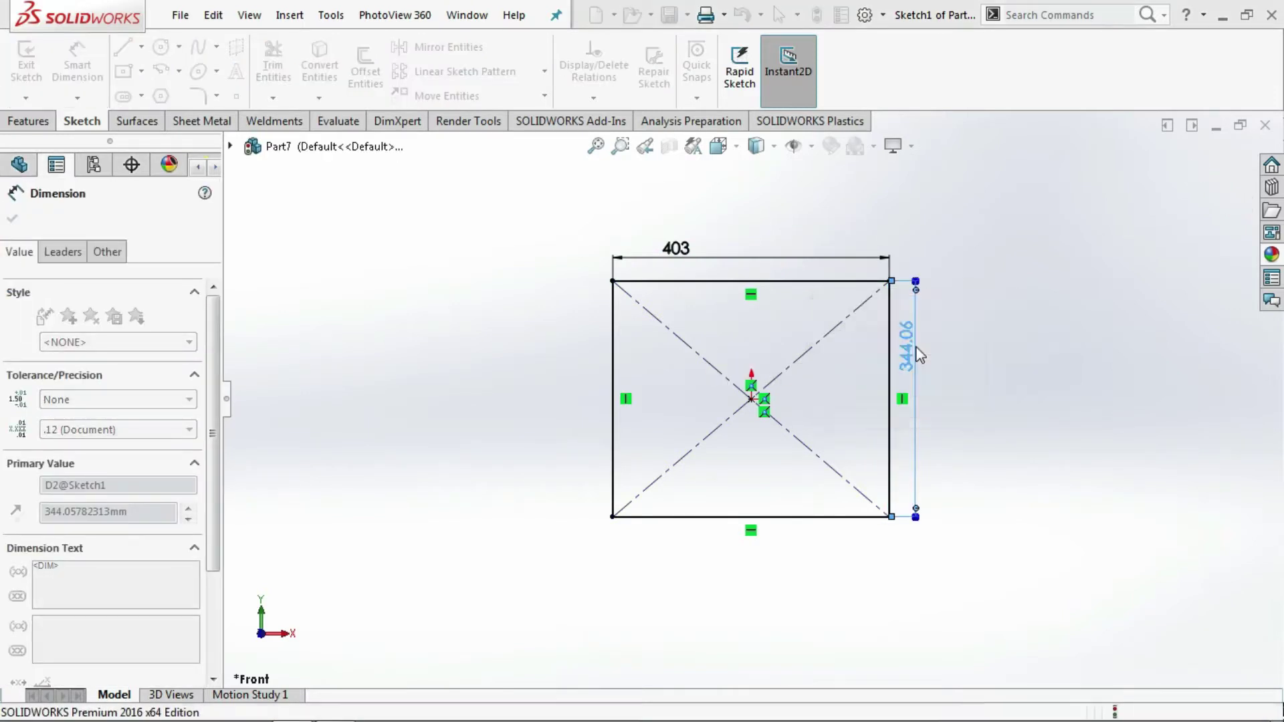
{"action": "left_click", "coordinate": [30, 121]}
{"action": "left_click", "coordinate": [34, 67]}
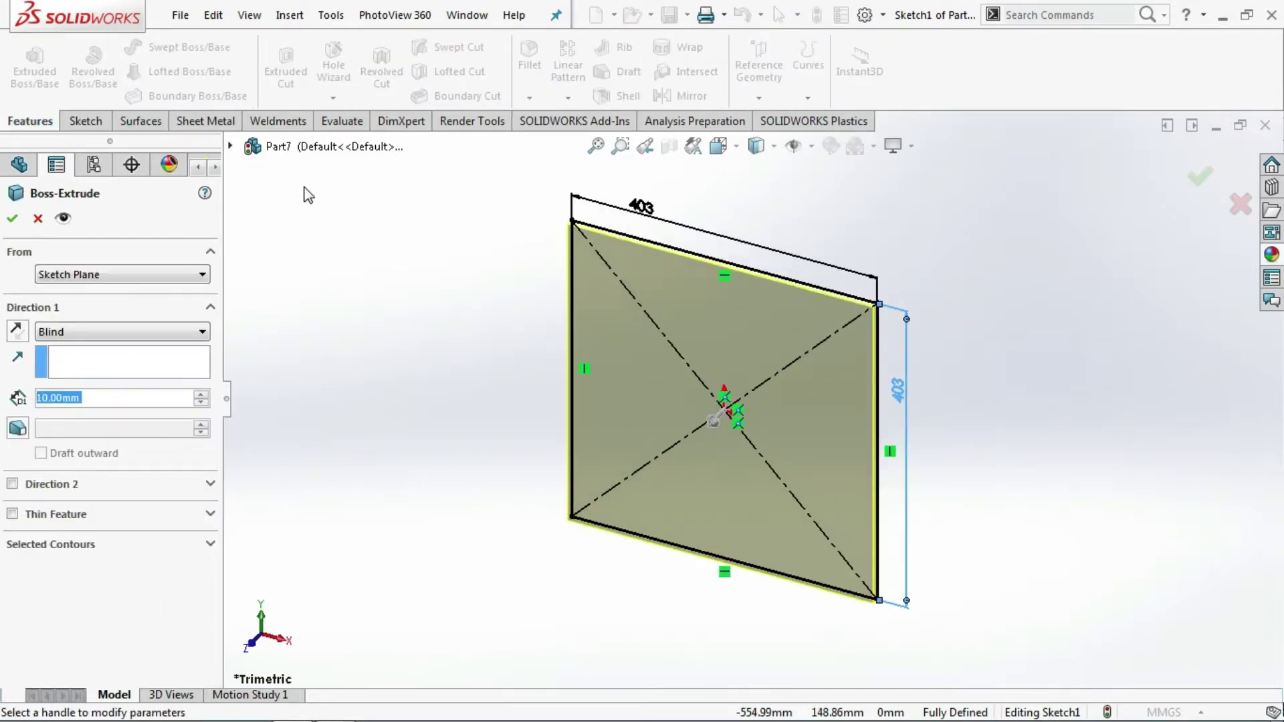
Step: Extrude the 403 × 403 square 135 mm blind into a solid block
{"action": "type", "text": "1"}
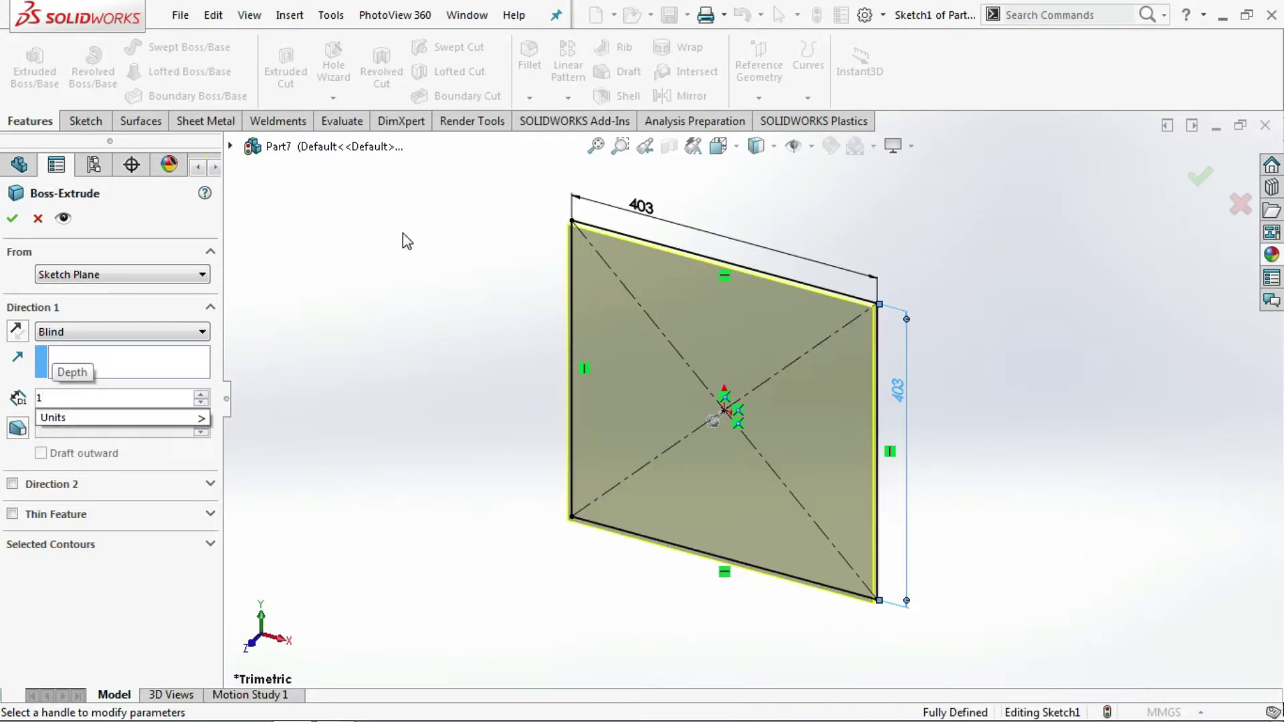
{"action": "type", "text": "35"}
{"action": "key", "text": "Return"}
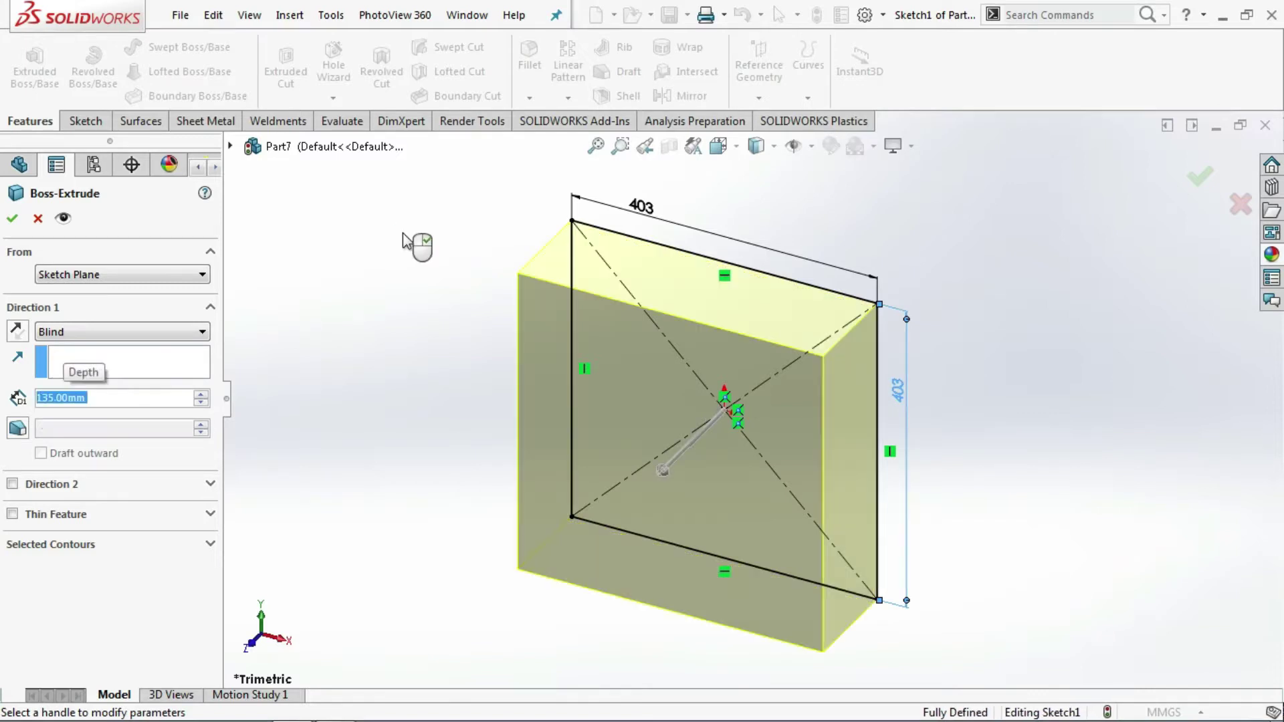
{"action": "left_click", "coordinate": [14, 219]}
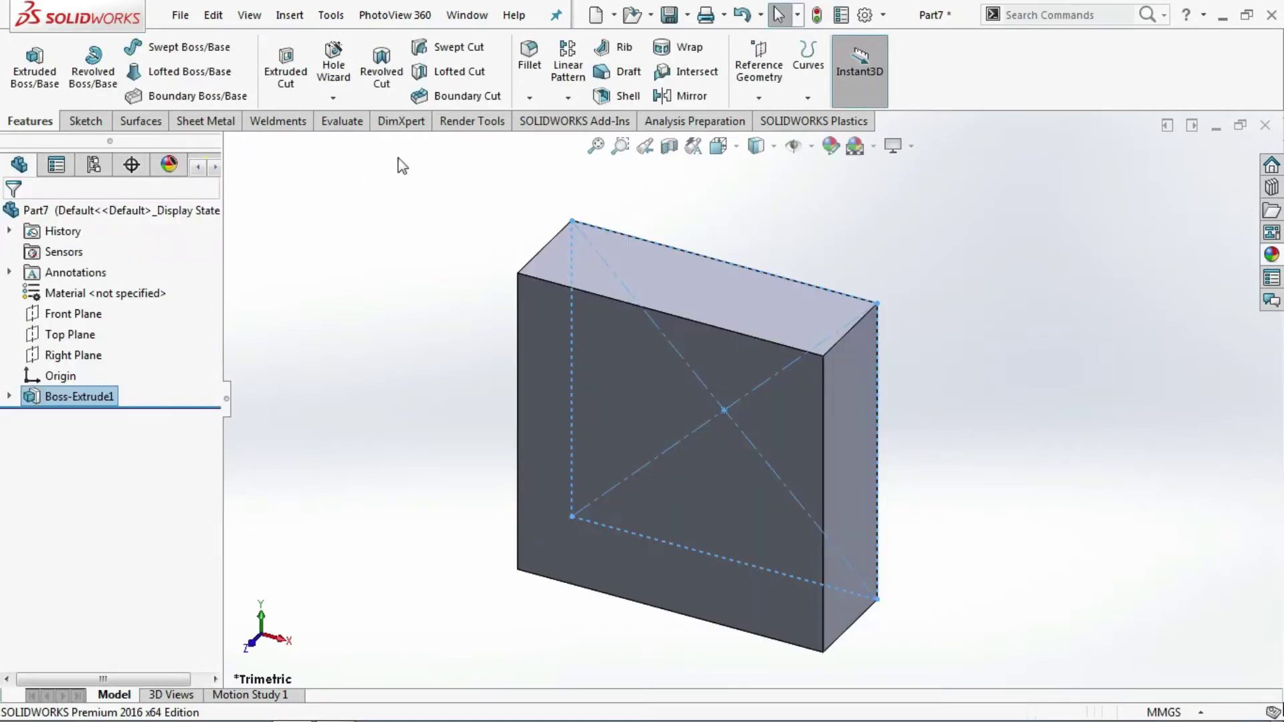
Step: Shell the block with 3 mm walls, removing the front face
{"action": "left_click", "coordinate": [620, 95]}
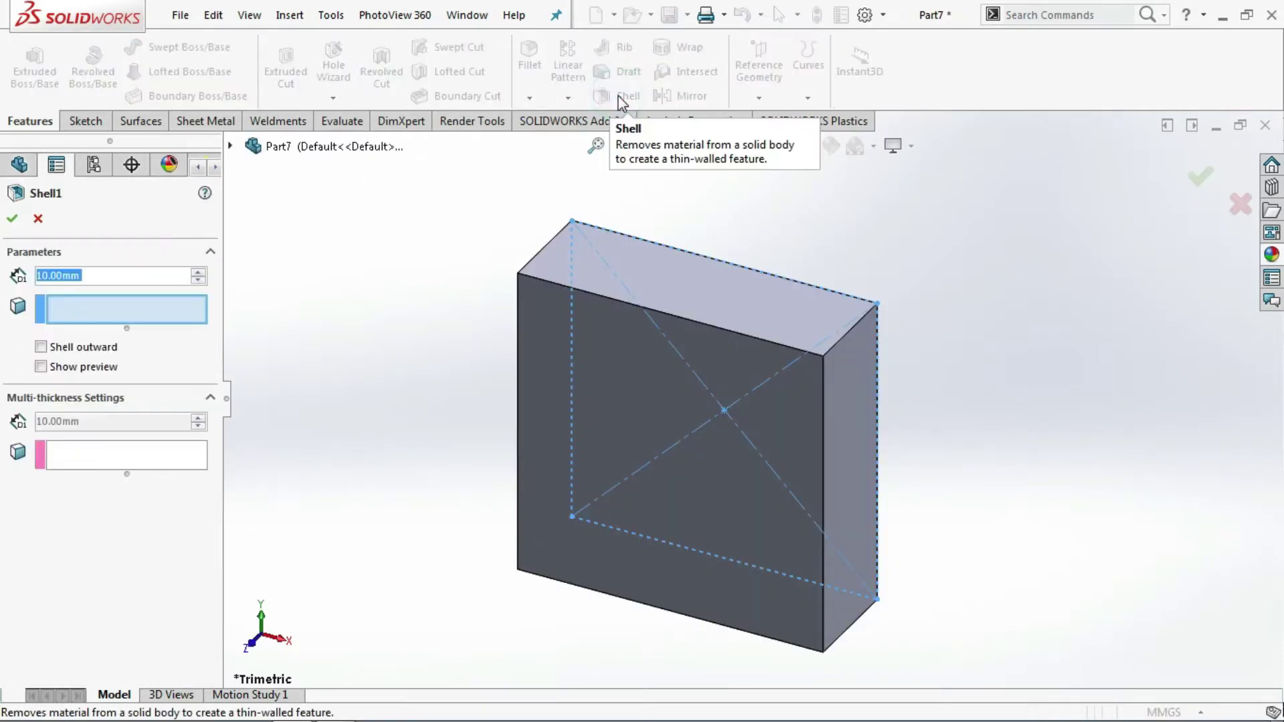
{"action": "type", "text": "3"}
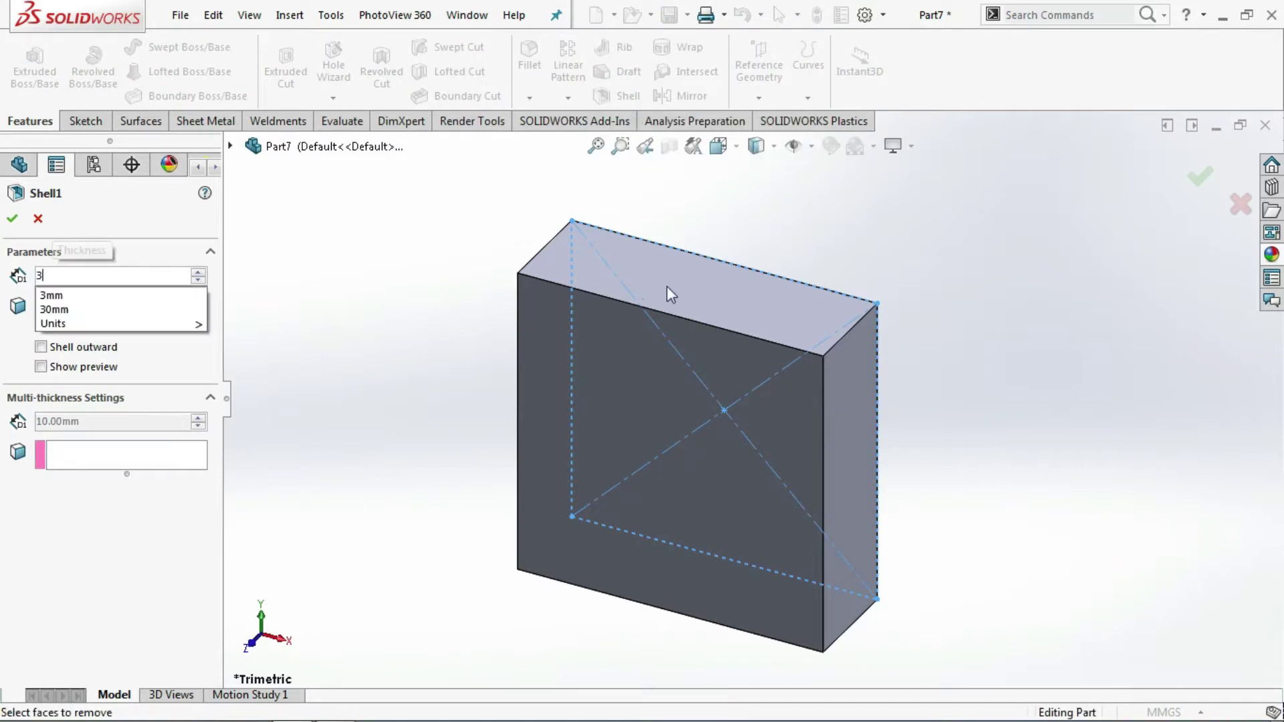
{"action": "left_click", "coordinate": [651, 380]}
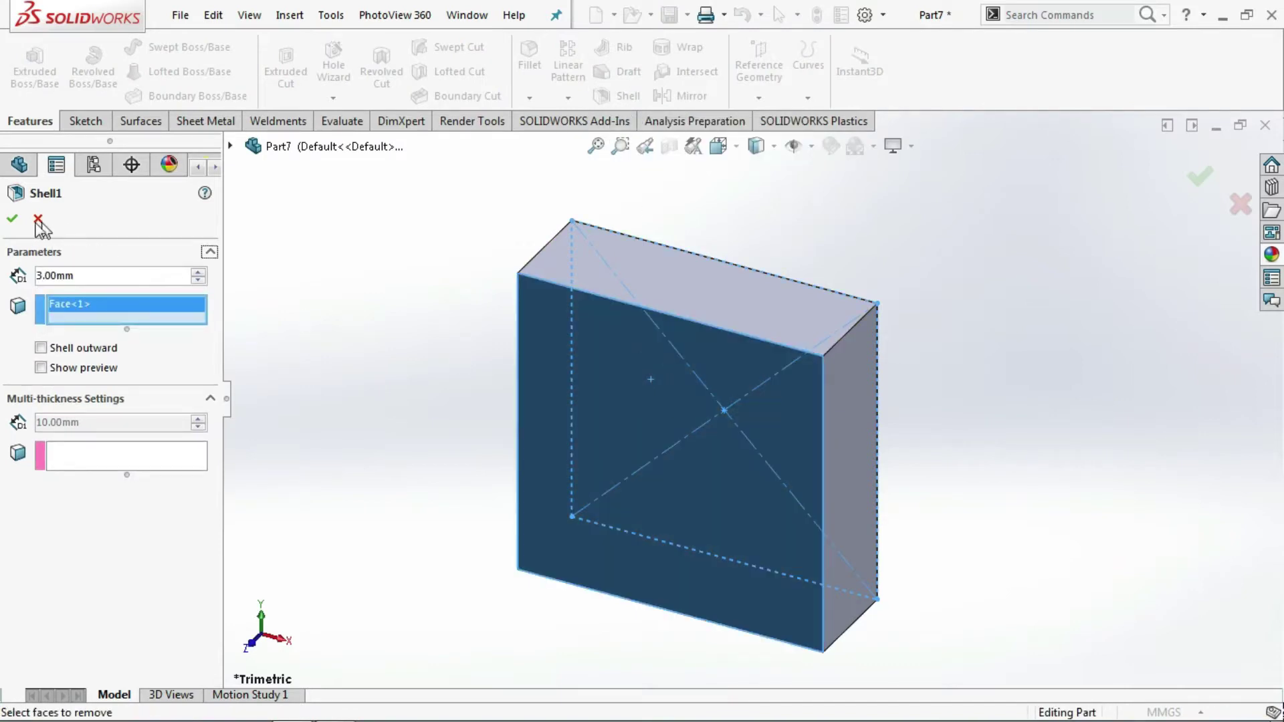
{"action": "left_click", "coordinate": [13, 219]}
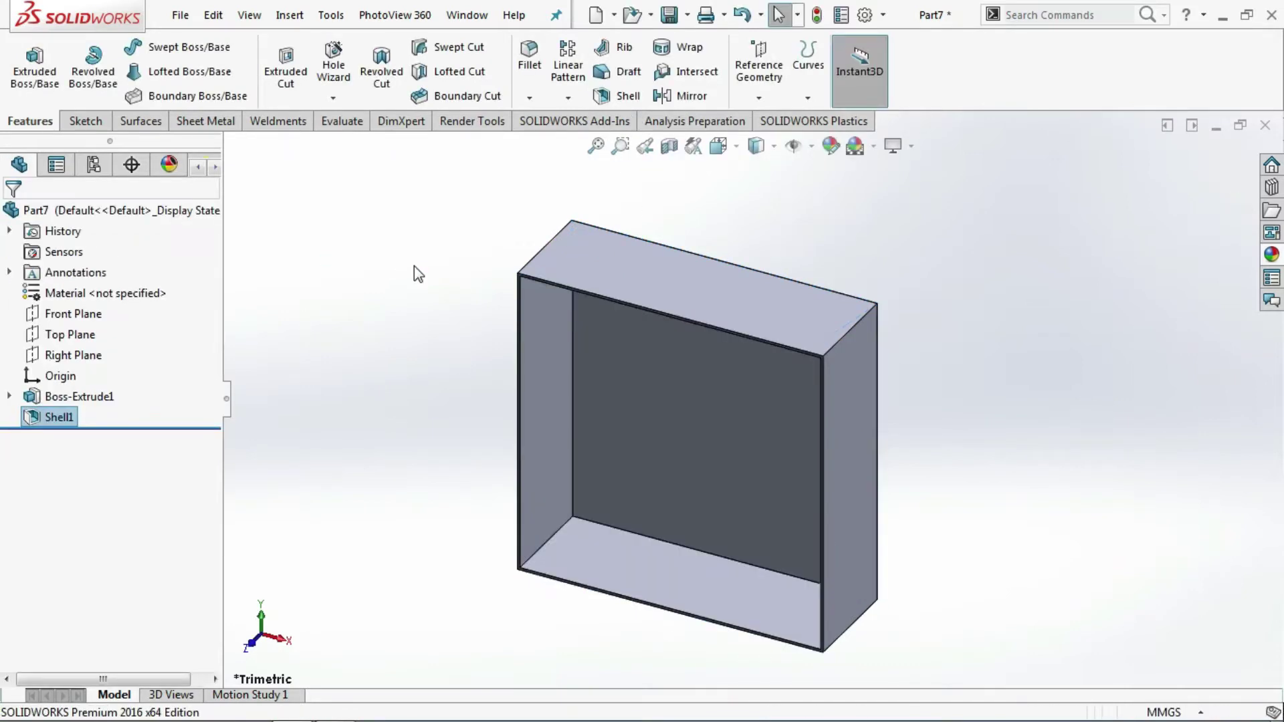
Step: Orbit and zoom to the hollow box and select its top rim face
{"action": "mouse_move", "coordinate": [430, 374]}
{"action": "middle_mouse_down"}
{"action": "mouse_move", "coordinate": [504, 249]}
{"action": "mouse_move", "coordinate": [553, 250]}
{"action": "mouse_move", "coordinate": [542, 271]}
{"action": "middle_mouse_up"}
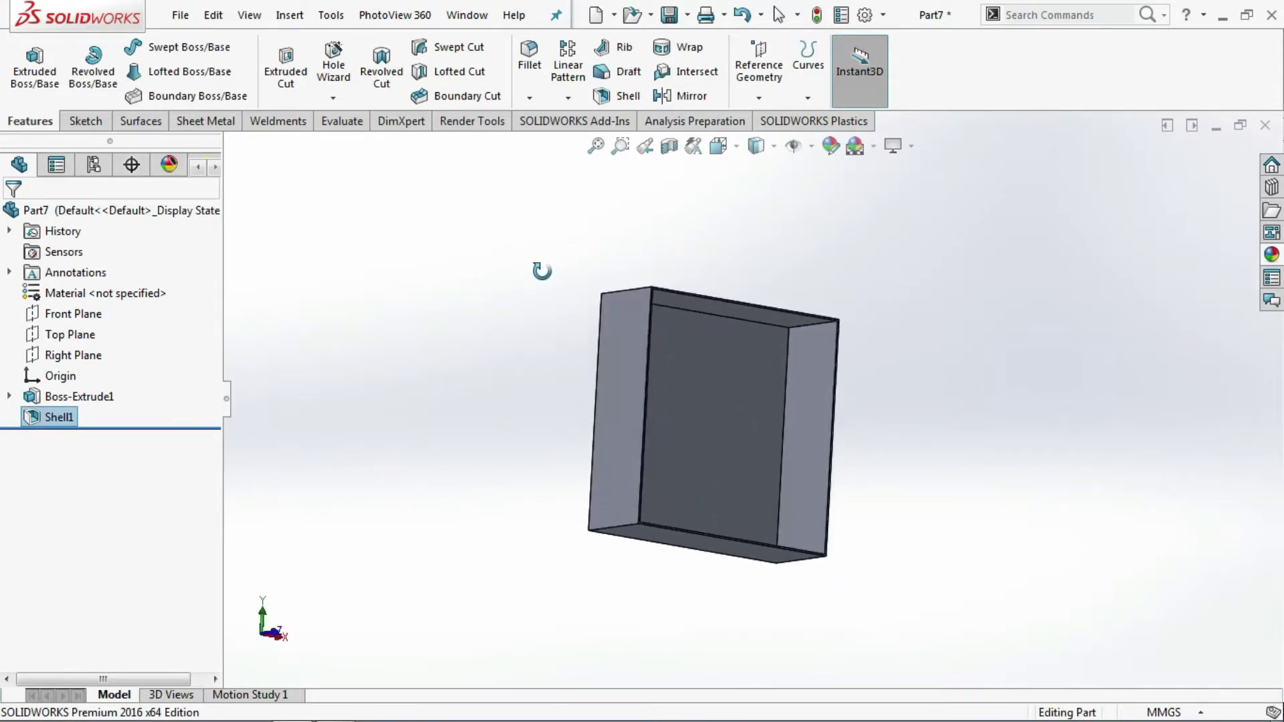
{"action": "scroll", "coordinate": [669, 316], "scroll_direction": "down", "scroll_amount": 2}
{"action": "scroll", "coordinate": [677, 303], "scroll_direction": "down", "scroll_amount": 2}
{"action": "scroll", "coordinate": [679, 303], "scroll_direction": "down", "scroll_amount": 2}
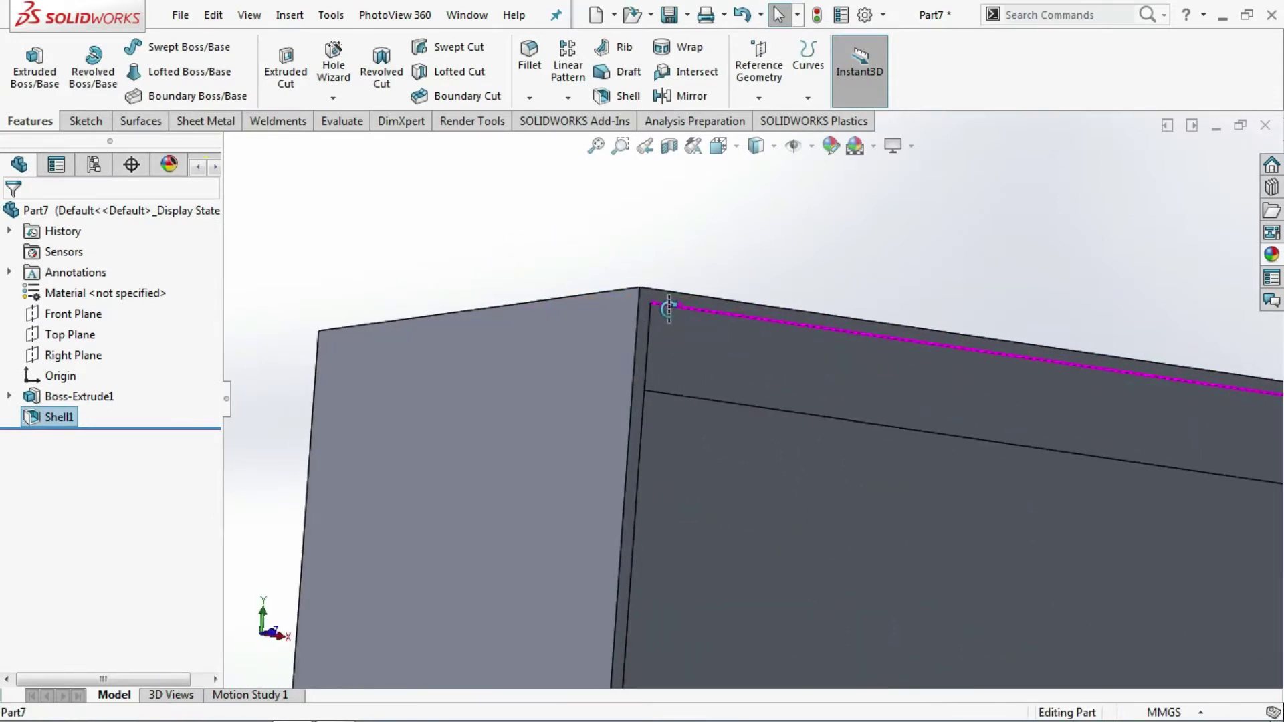
{"action": "scroll", "coordinate": [664, 307], "scroll_direction": "down", "scroll_amount": 1}
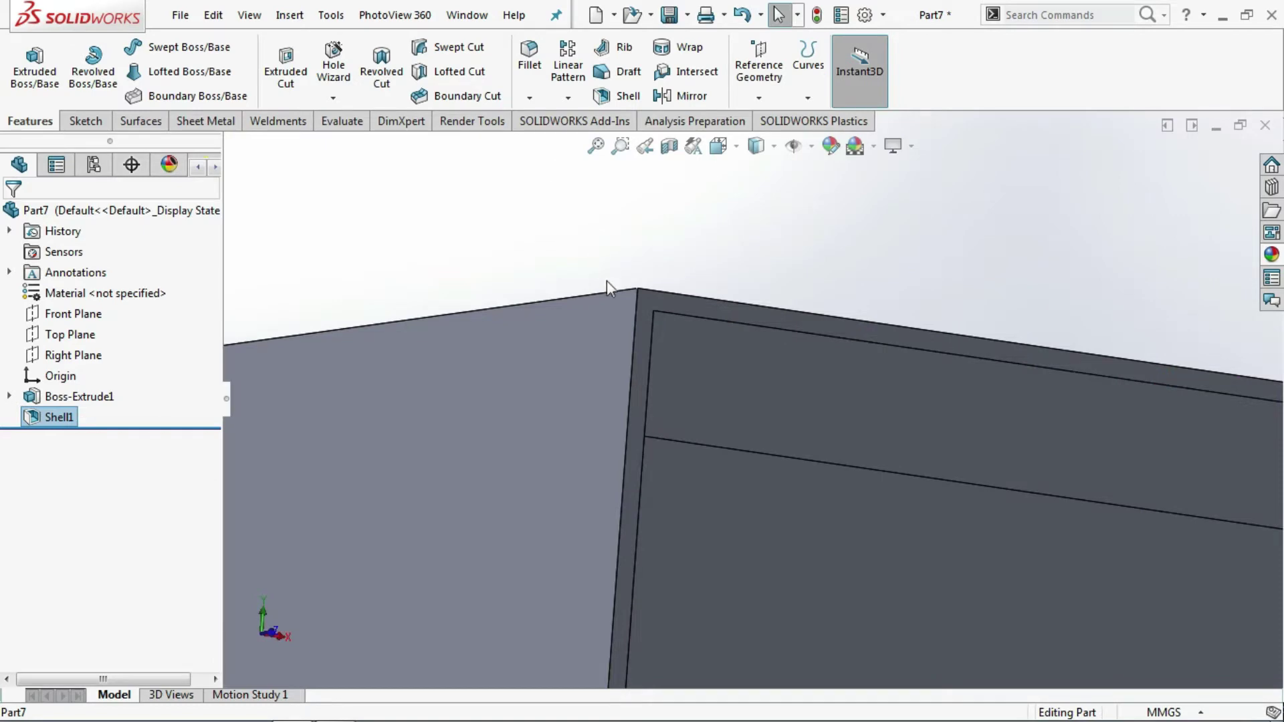
{"action": "left_click", "coordinate": [640, 336]}
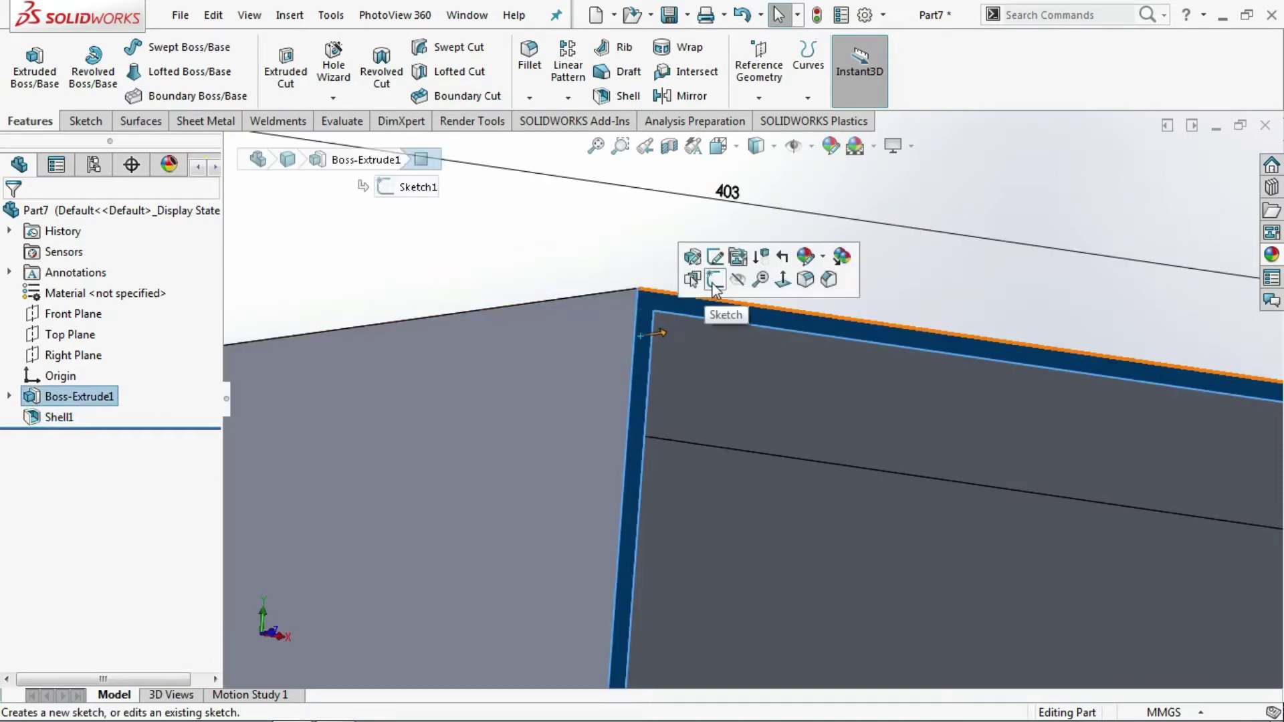
Step: Start Sketch2 on the rim face and offset its outer outline 3 mm
{"action": "left_click", "coordinate": [704, 285]}
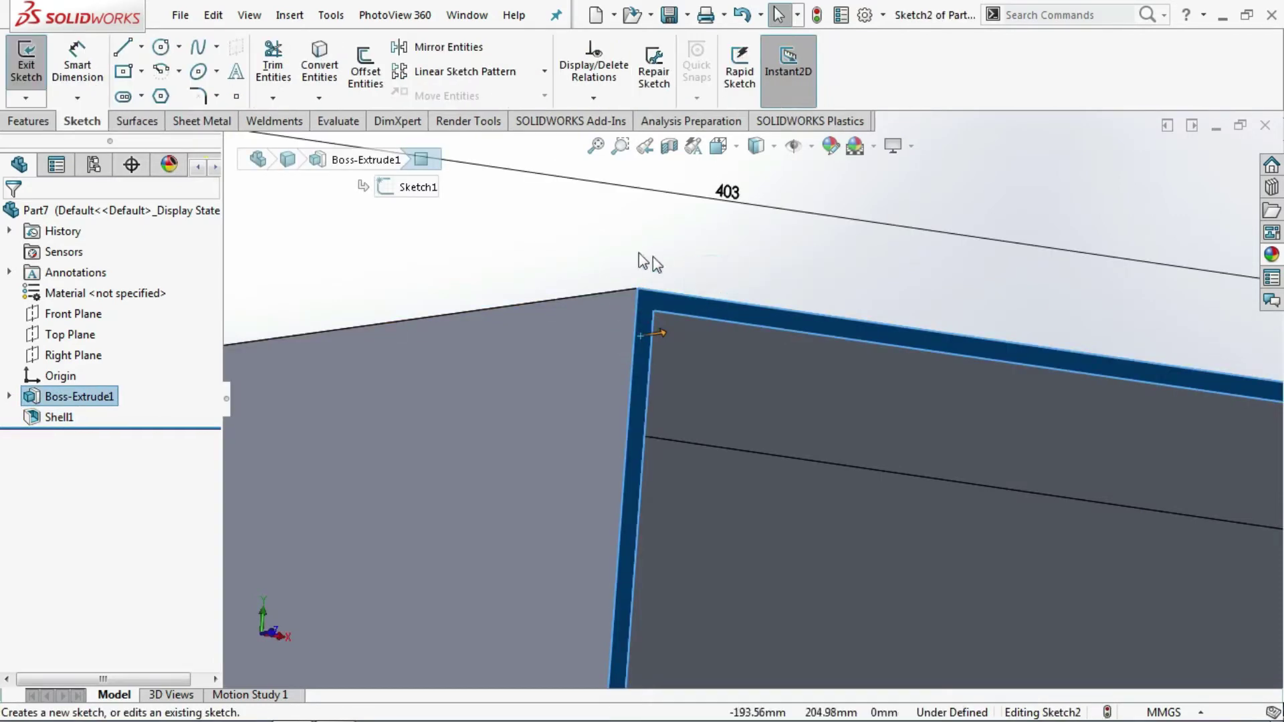
{"action": "left_click", "coordinate": [366, 71]}
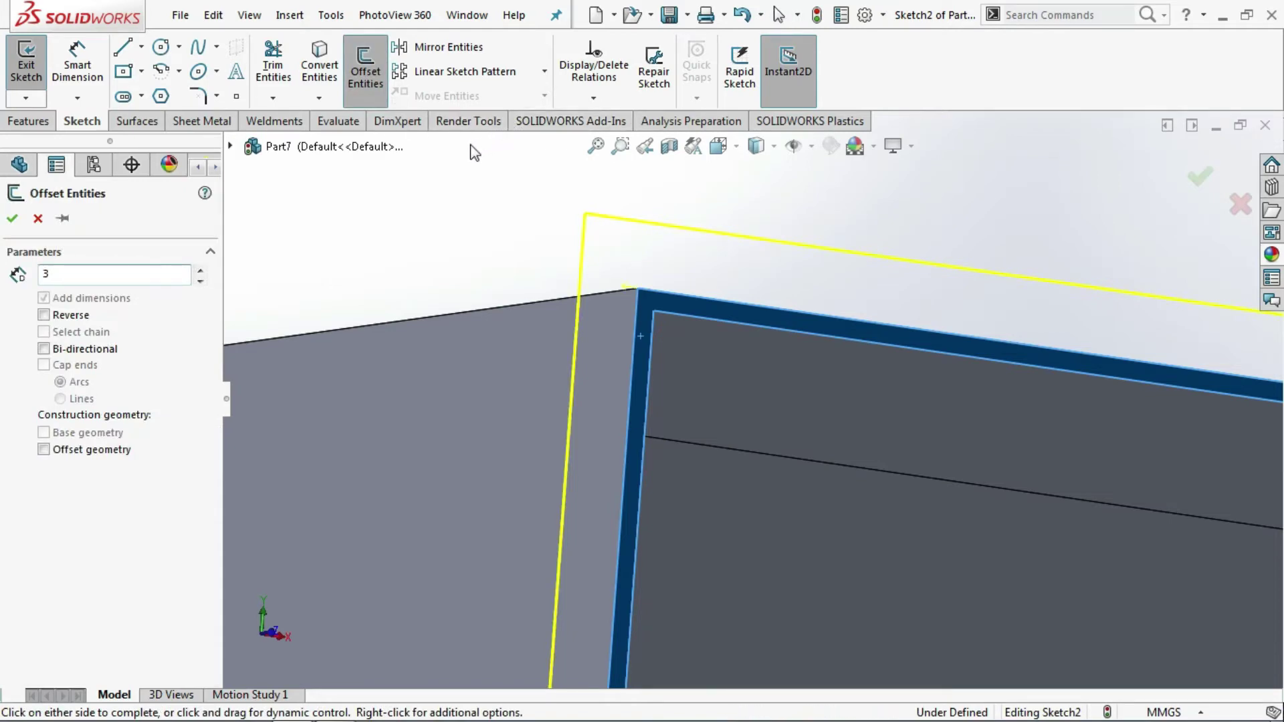
{"action": "type", "text": "3"}
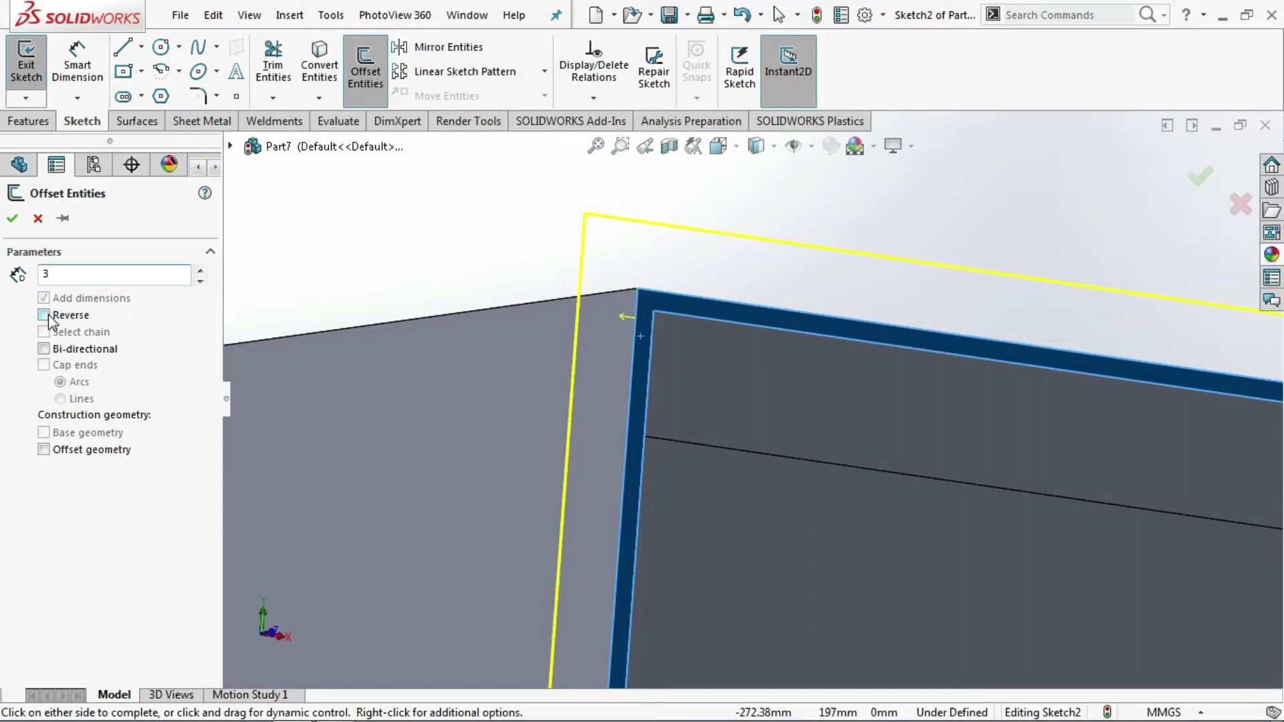
{"action": "left_click", "coordinate": [14, 224]}
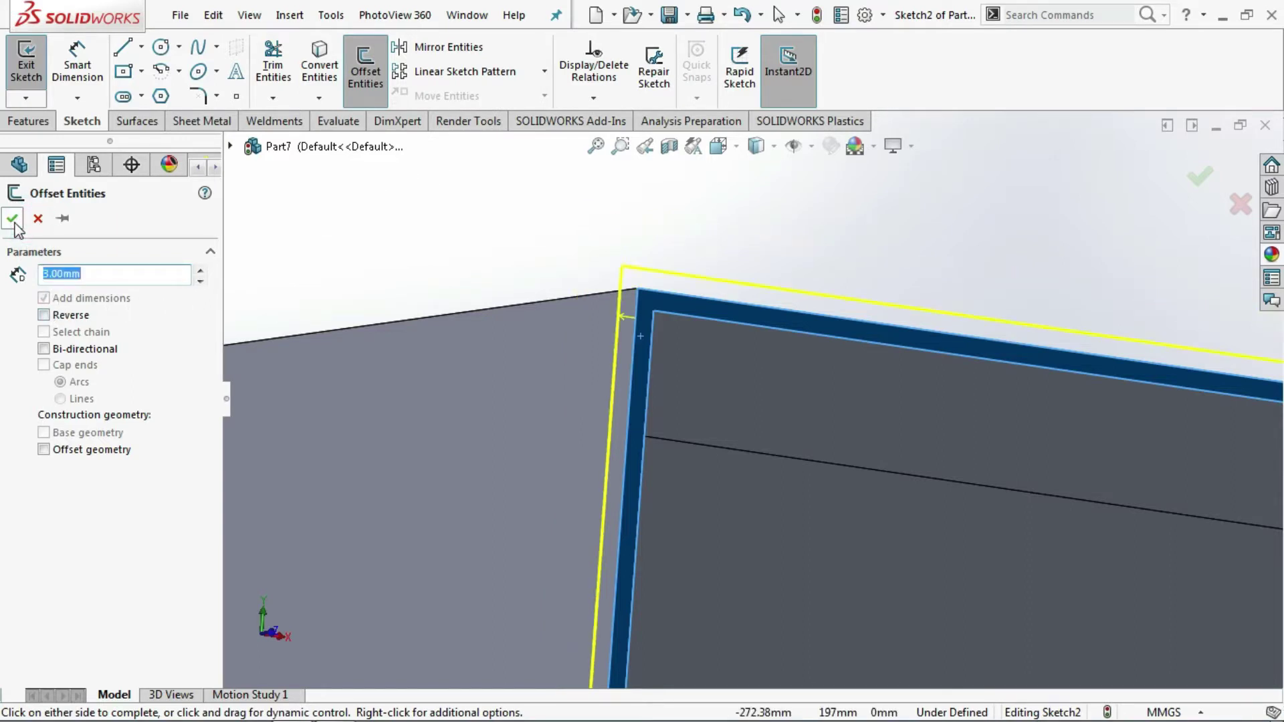
{"action": "left_click", "coordinate": [13, 220]}
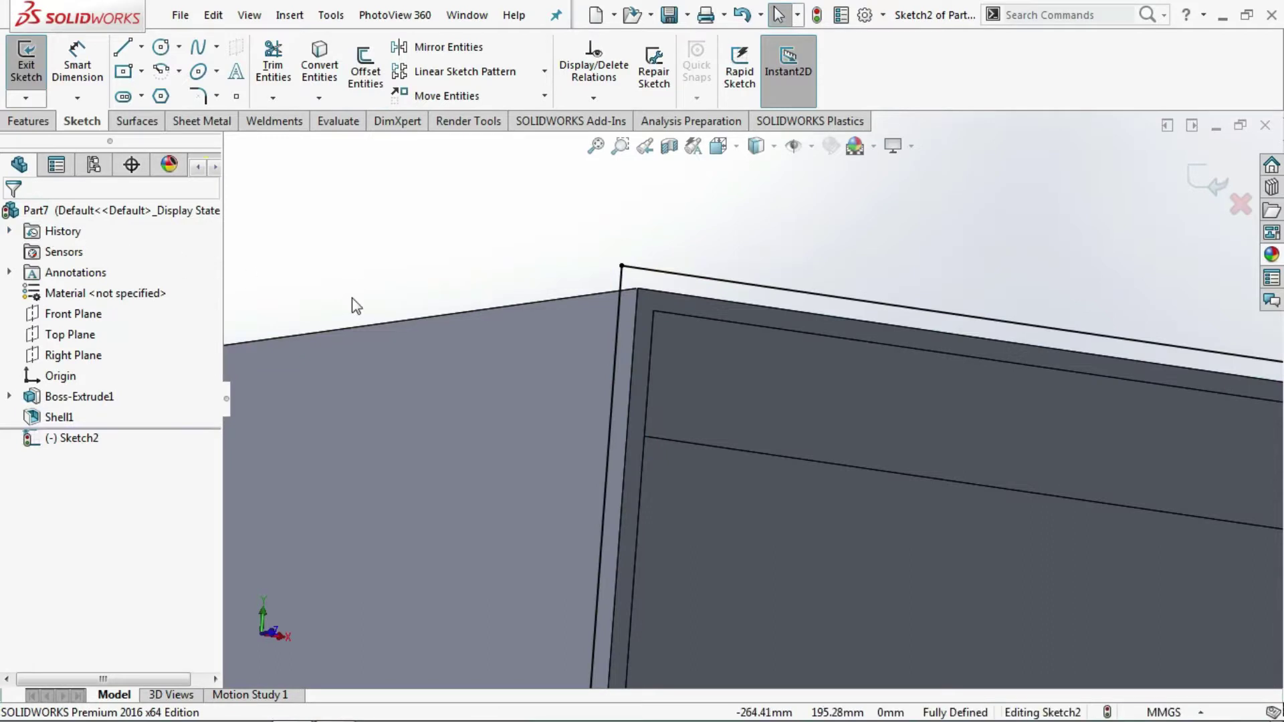
{"action": "middle_click_drag", "start_coordinate": [352, 299], "coordinate": [356, 252]}
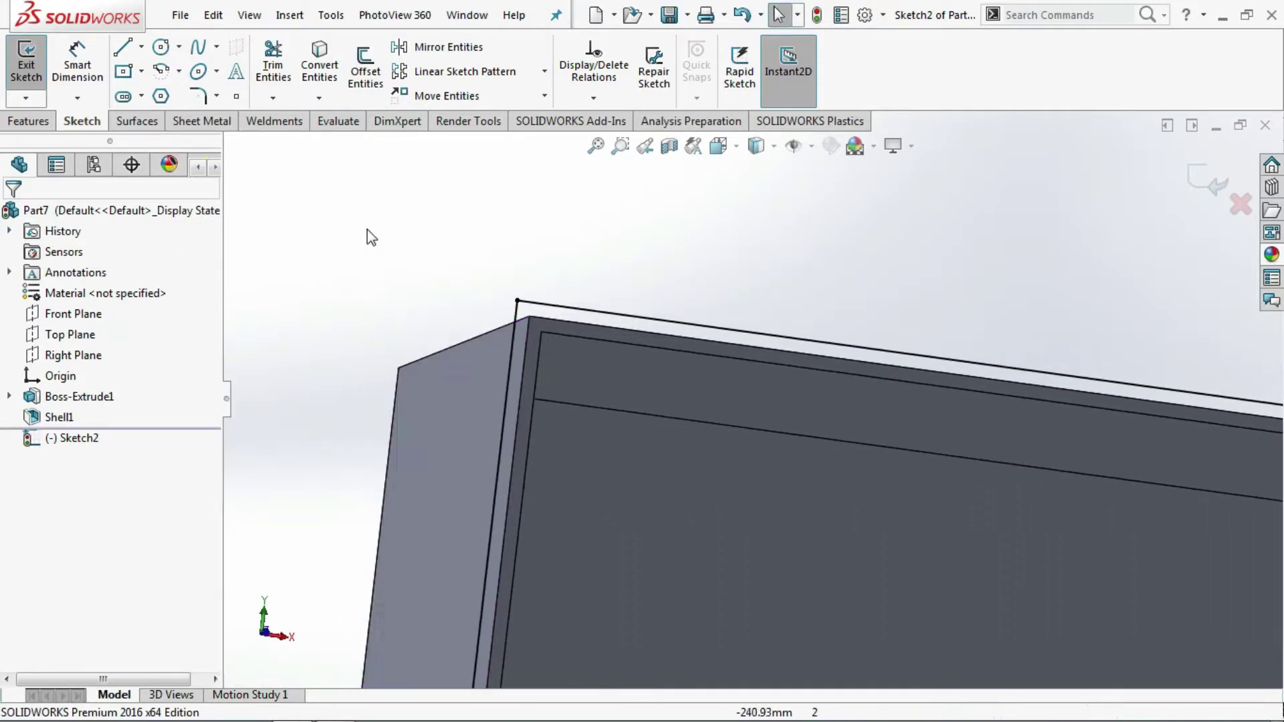
{"action": "left_click", "coordinate": [359, 71]}
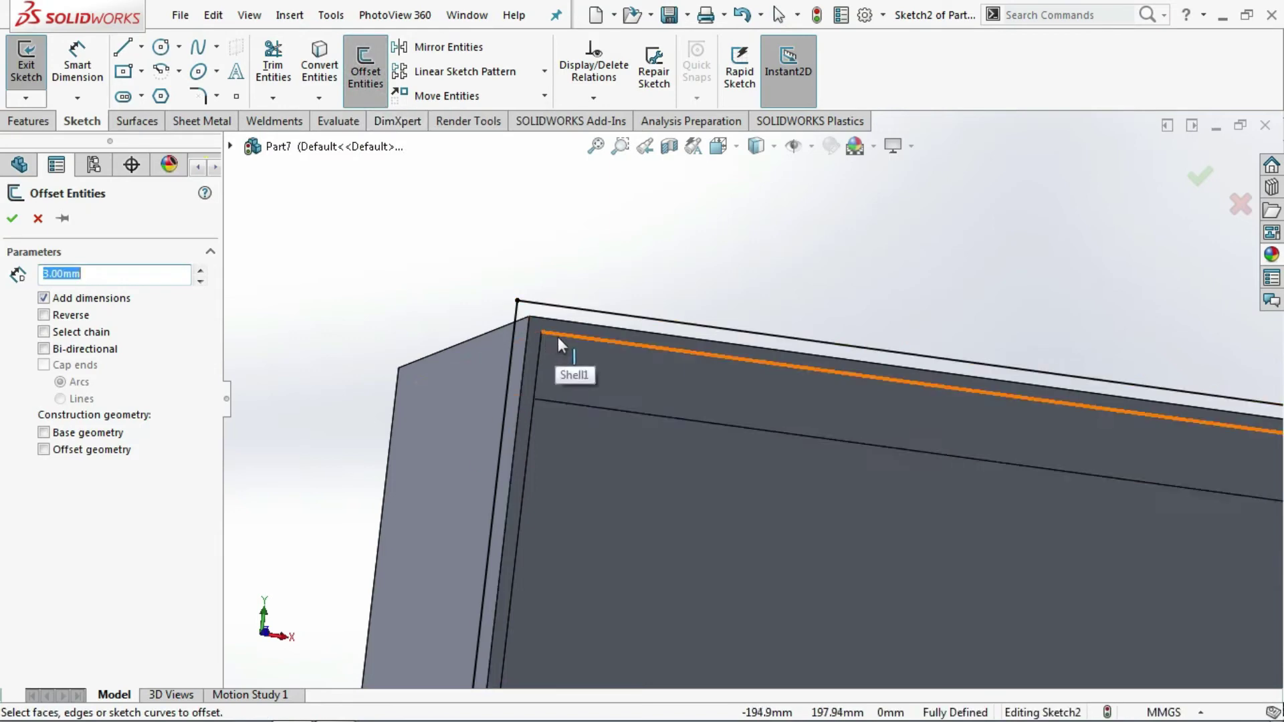
Step: Reverse the 3 mm offset and select the top and left inner rim edges
{"action": "left_click", "coordinate": [43, 315]}
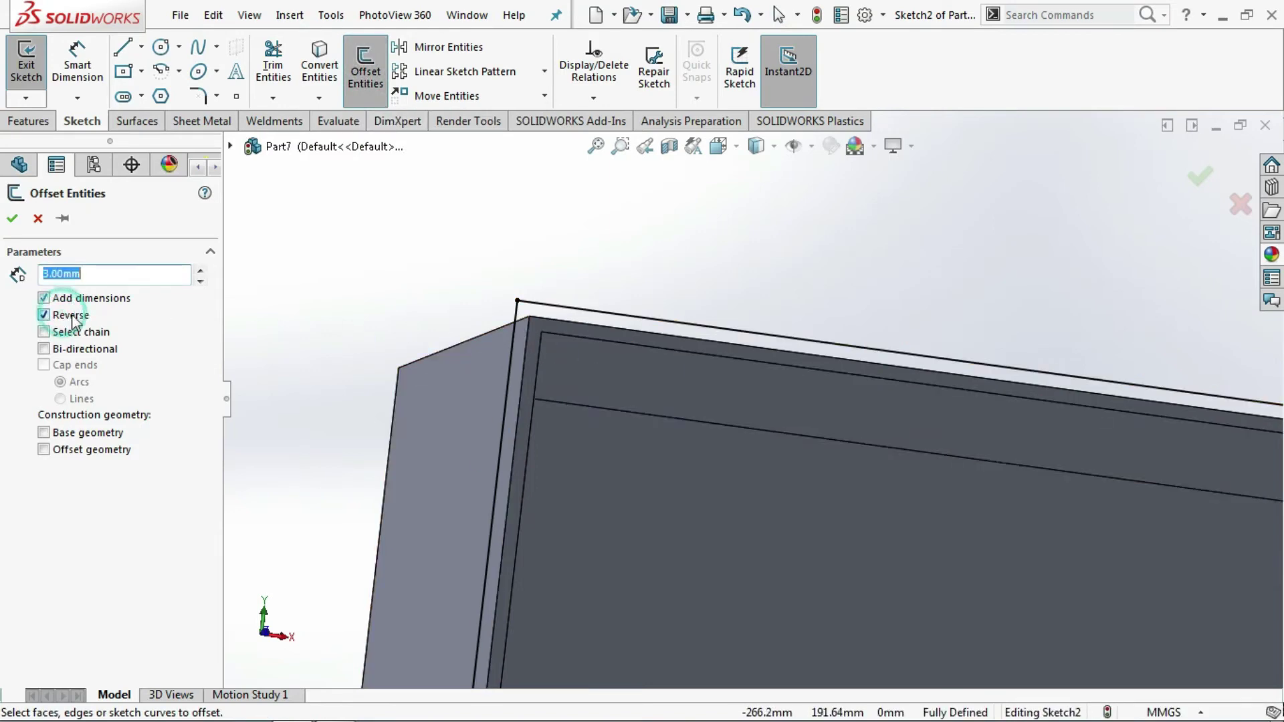
{"action": "left_click", "coordinate": [587, 340]}
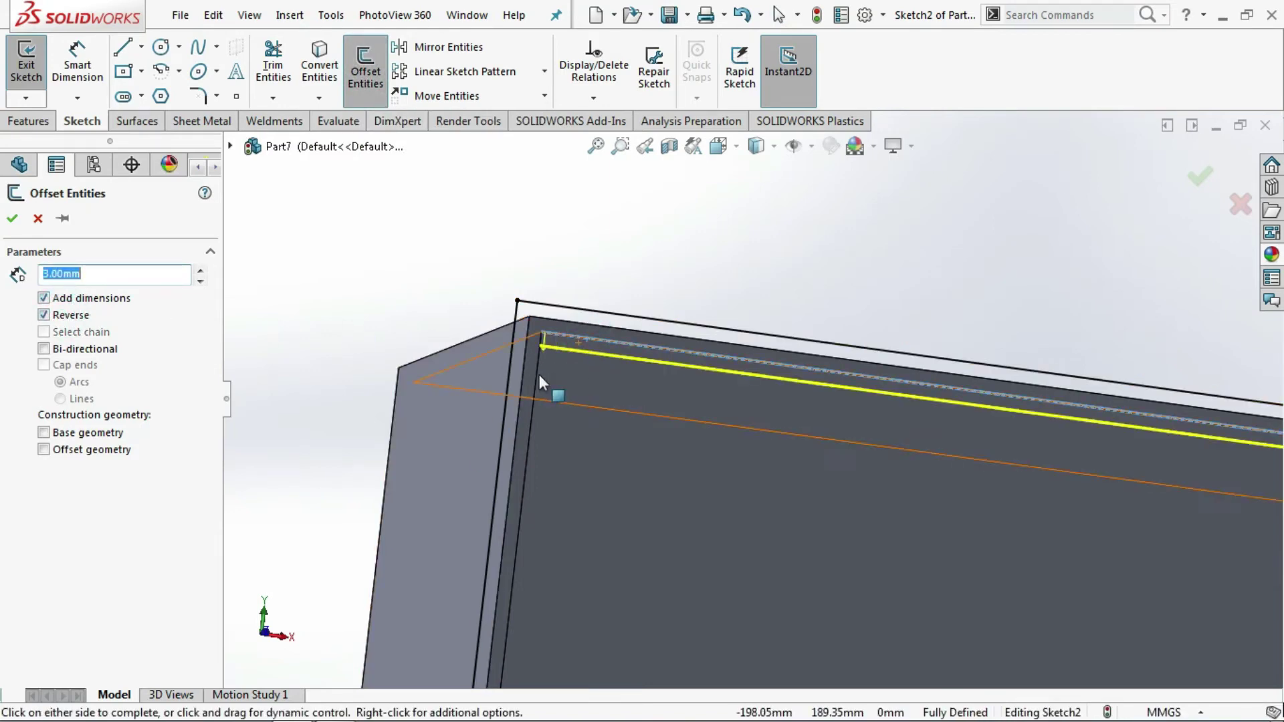
{"action": "left_click", "coordinate": [535, 385]}
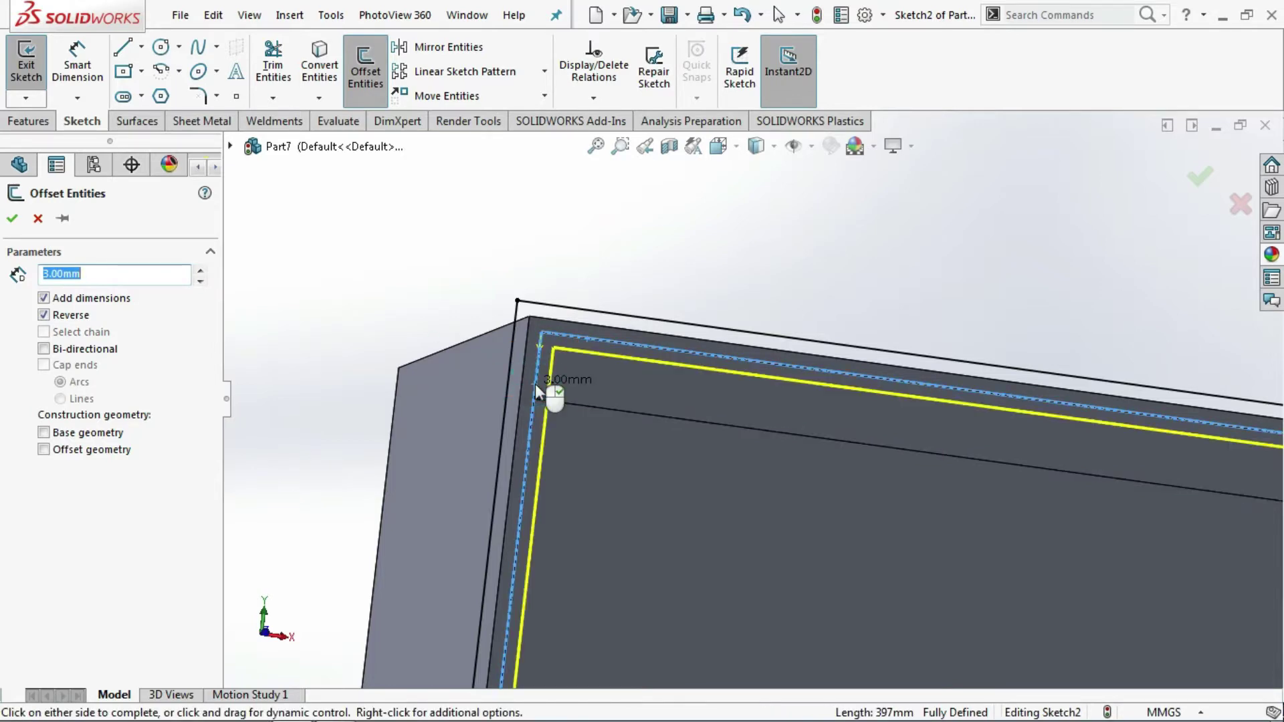
{"action": "scroll", "coordinate": [713, 428], "scroll_direction": "up", "scroll_amount": 2}
{"action": "scroll", "coordinate": [990, 478], "scroll_direction": "up", "scroll_amount": 3}
{"action": "scroll", "coordinate": [1066, 515], "scroll_direction": "up", "scroll_amount": 2}
{"action": "scroll", "coordinate": [1037, 504], "scroll_direction": "down", "scroll_amount": 3}
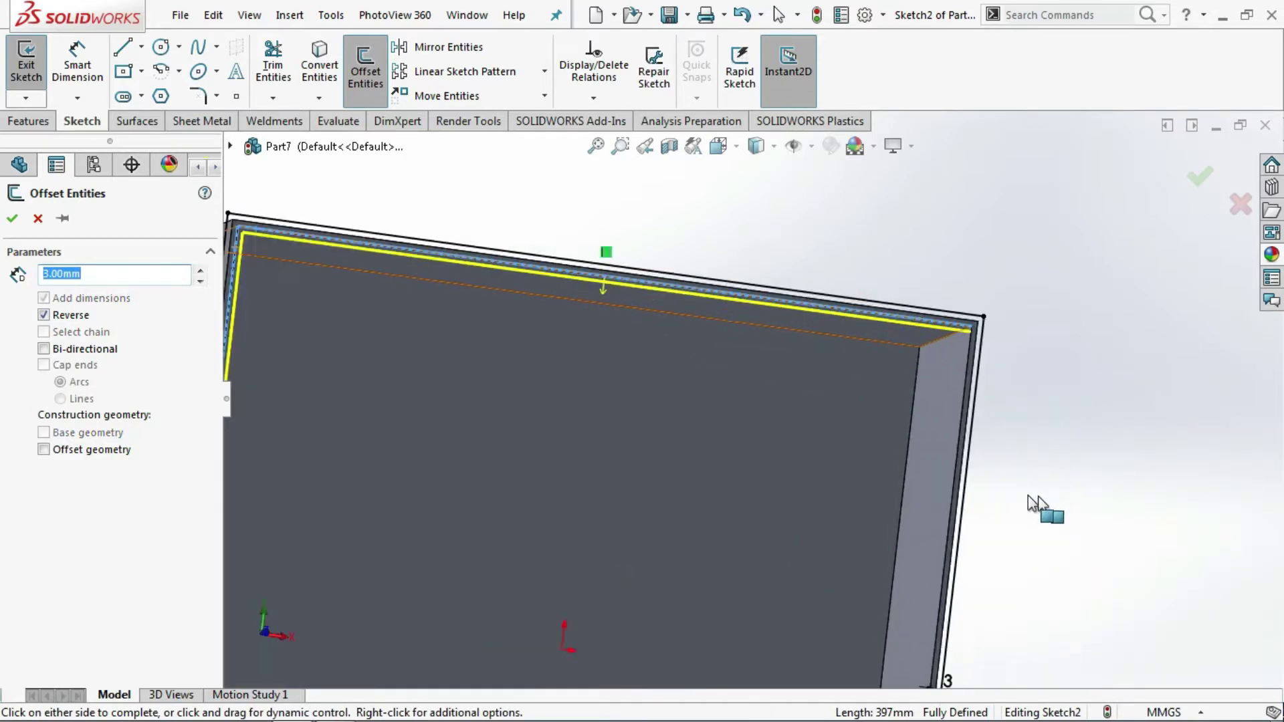
{"action": "scroll", "coordinate": [853, 475], "scroll_direction": "down", "scroll_amount": 3}
Step: Add the right and bottom inner edges and confirm the 3 mm offset loop
{"action": "left_click", "coordinate": [879, 490]}
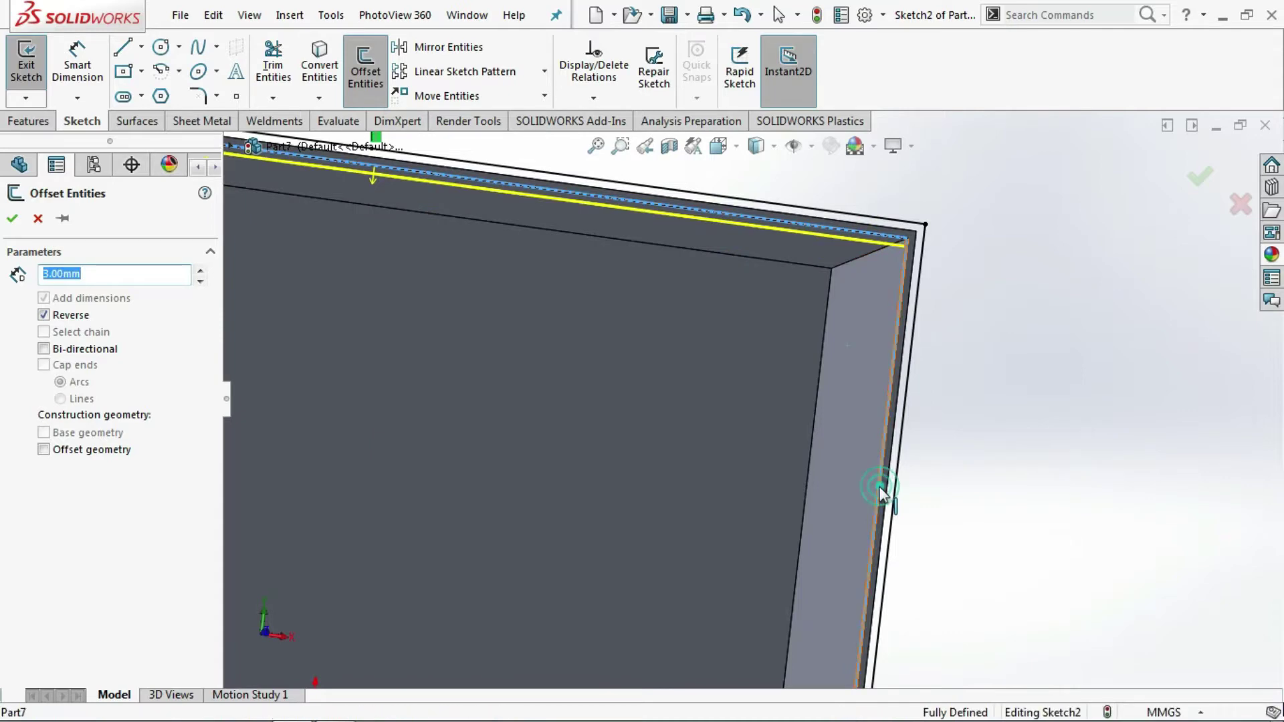
{"action": "scroll", "coordinate": [878, 487], "scroll_direction": "up", "scroll_amount": 4}
{"action": "scroll", "coordinate": [878, 487], "scroll_direction": "up", "scroll_amount": 3}
{"action": "scroll", "coordinate": [588, 532], "scroll_direction": "down", "scroll_amount": 4}
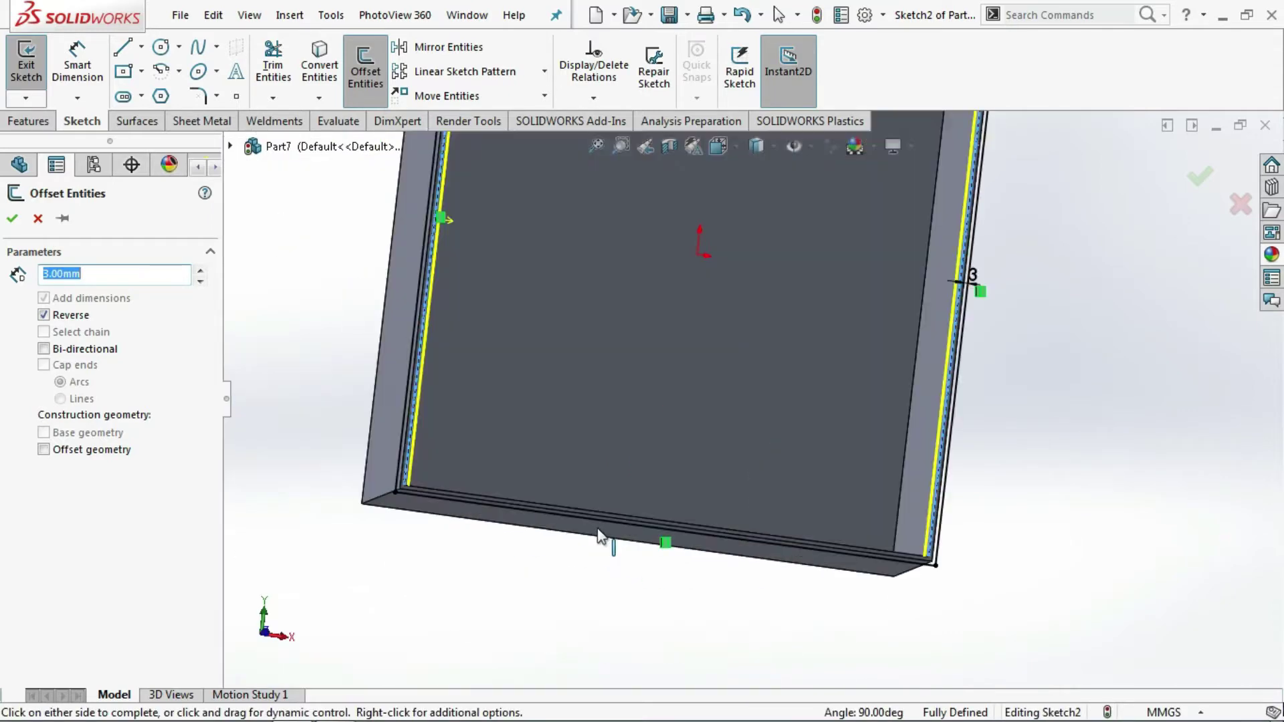
{"action": "scroll", "coordinate": [566, 522], "scroll_direction": "down", "scroll_amount": 2}
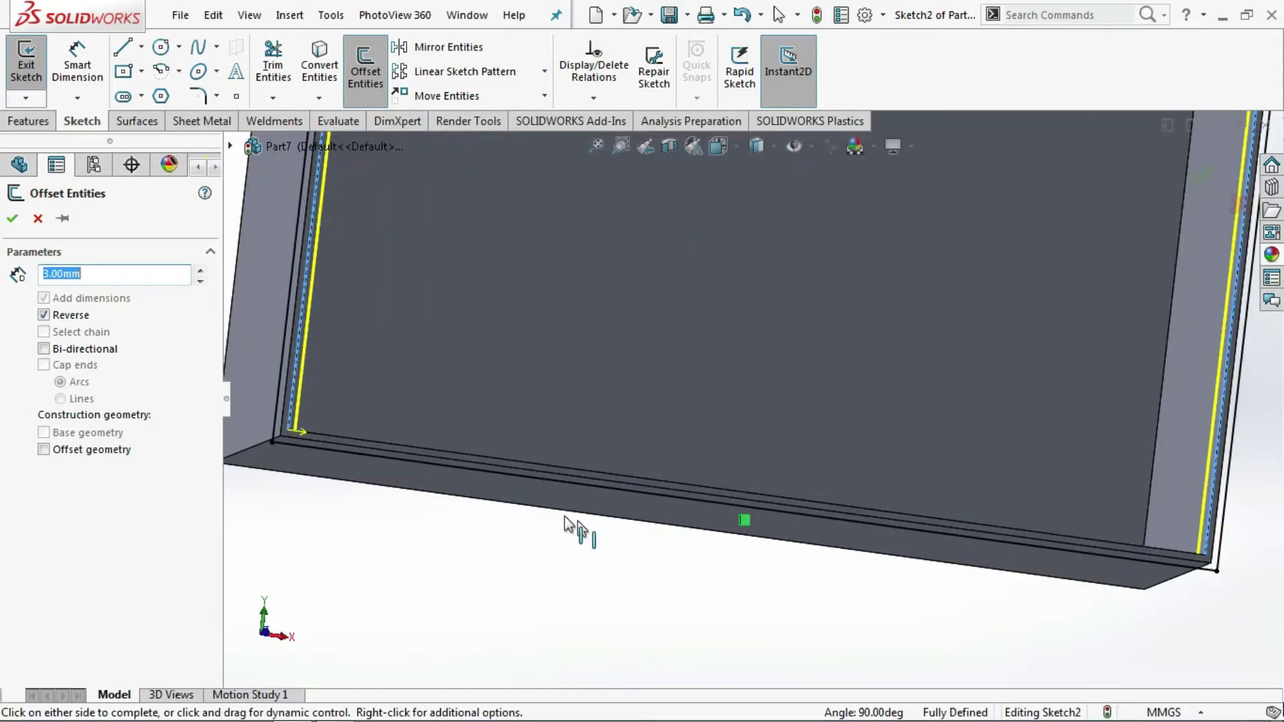
{"action": "left_click", "coordinate": [486, 460]}
{"action": "left_click", "coordinate": [13, 221]}
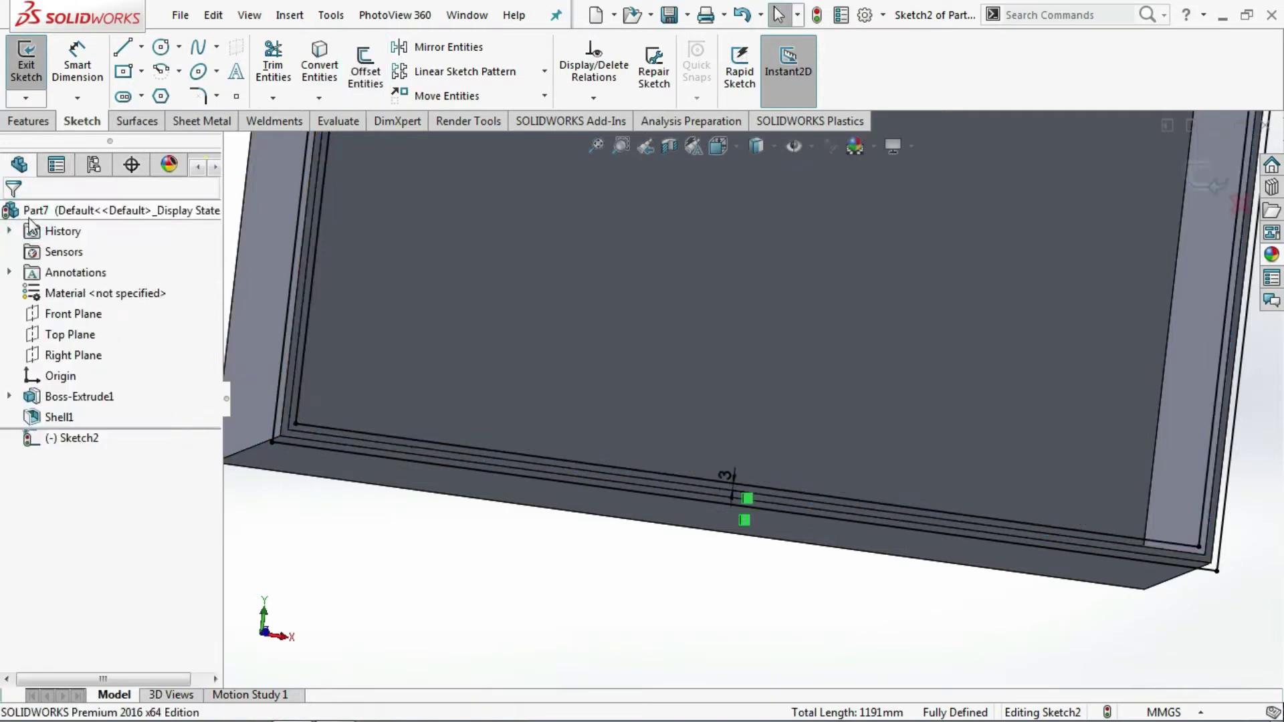
{"action": "key", "text": "z"}
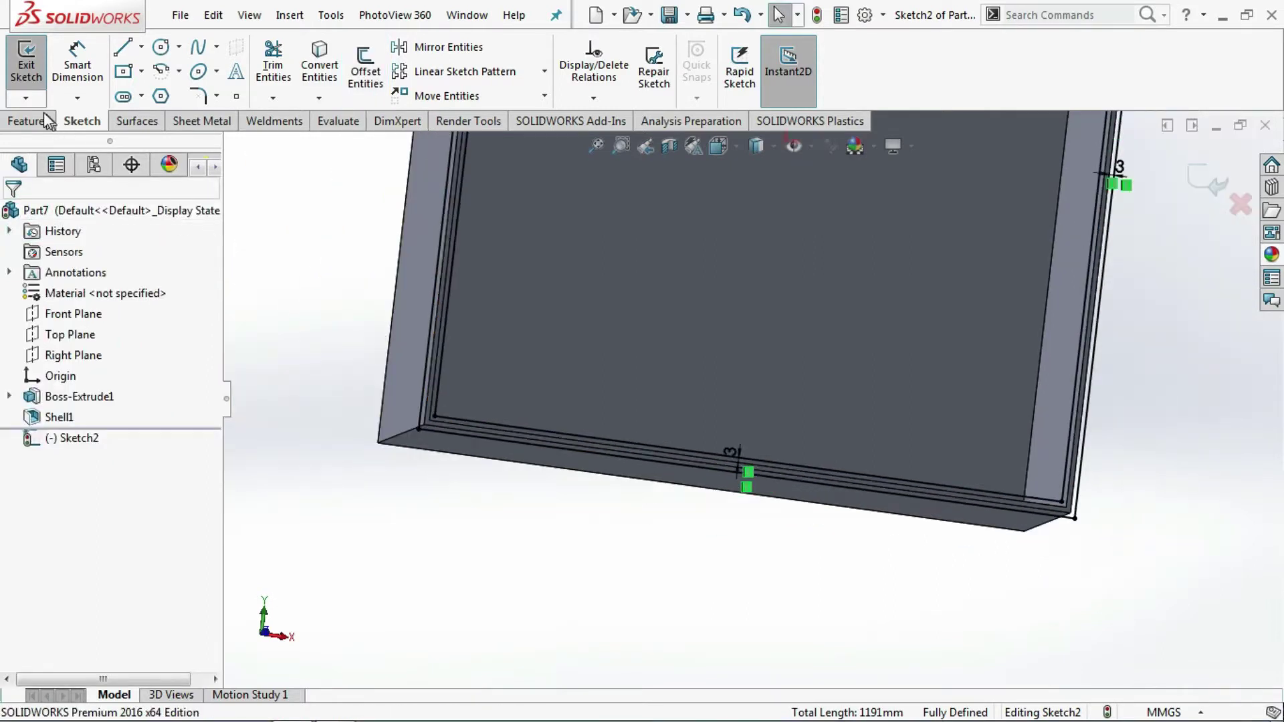
{"action": "left_click", "coordinate": [27, 121]}
Step: Extrude the offset sketch 5 mm in Direction 1 and 10 mm in Direction 2
{"action": "left_click", "coordinate": [35, 64]}
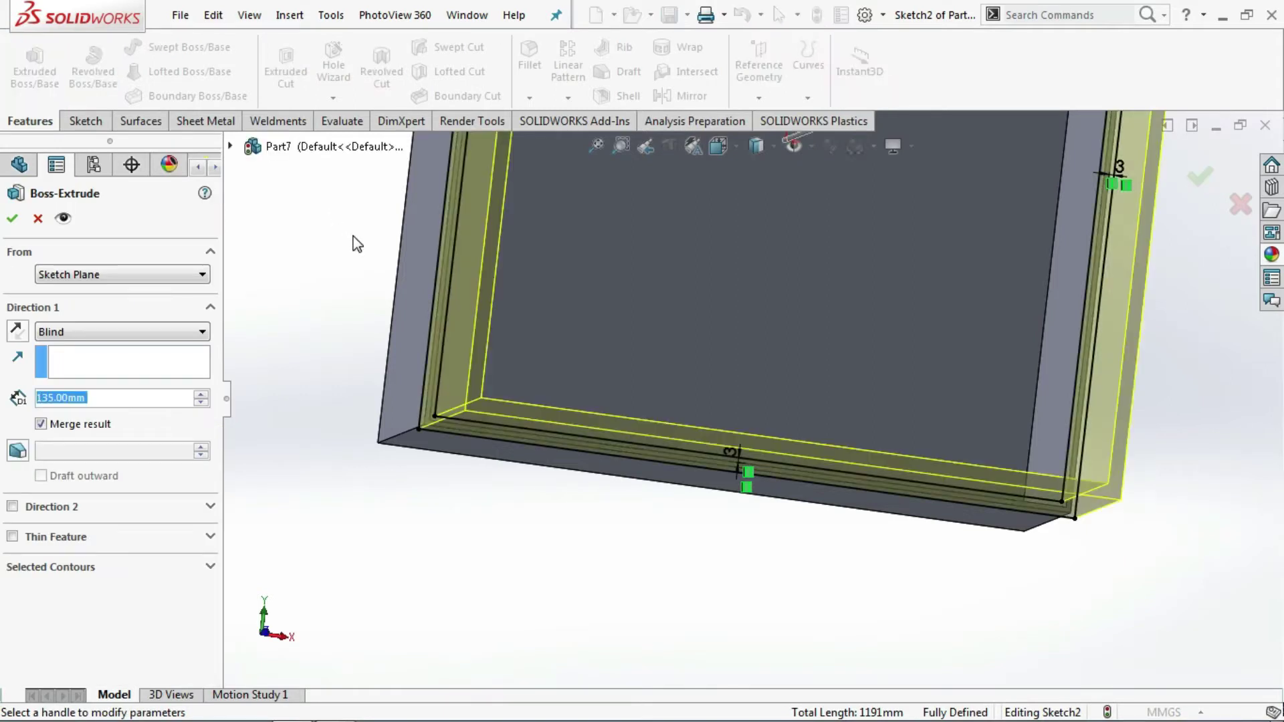
{"action": "type", "text": "5"}
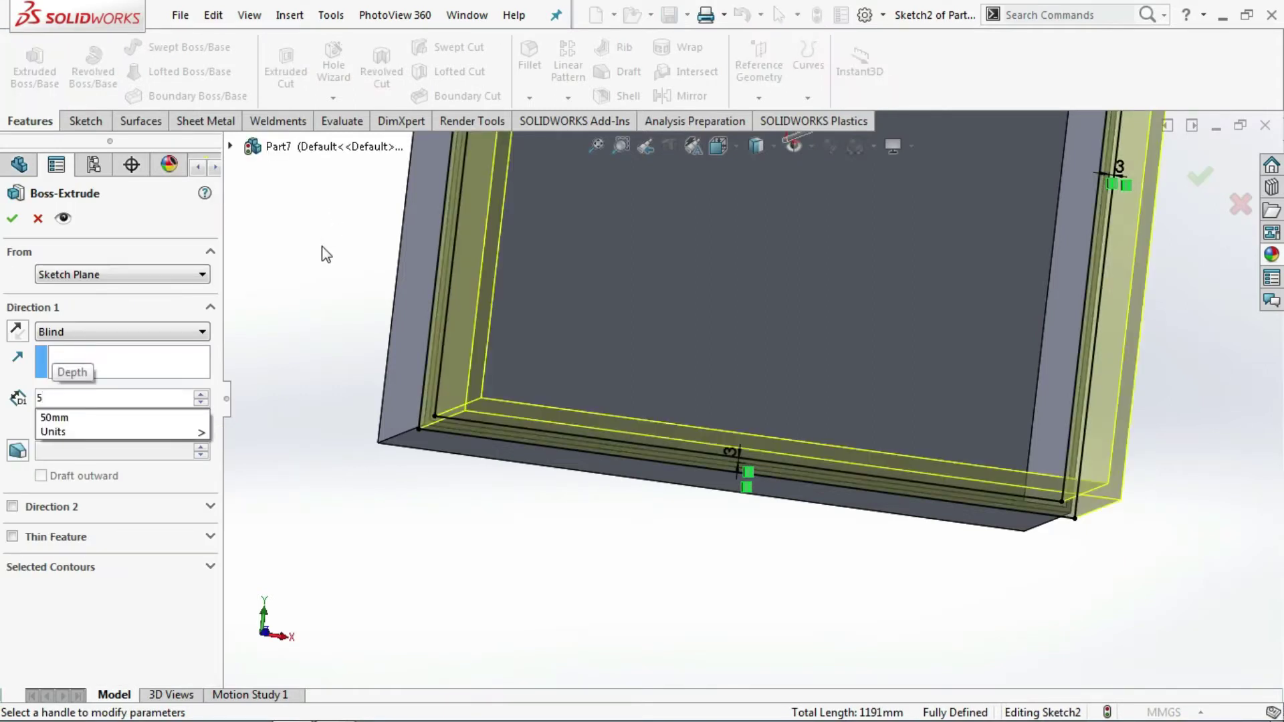
{"action": "left_click", "coordinate": [322, 246]}
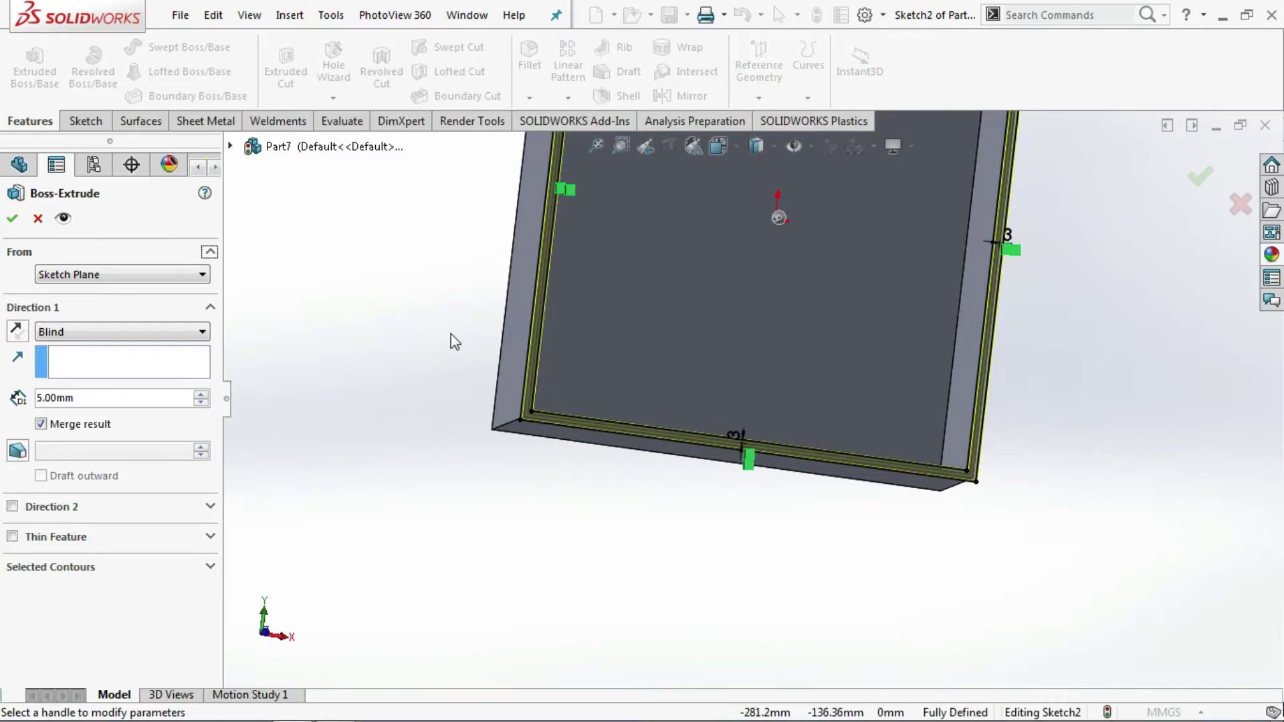
{"action": "middle_click_drag", "start_coordinate": [451, 340], "coordinate": [493, 373]}
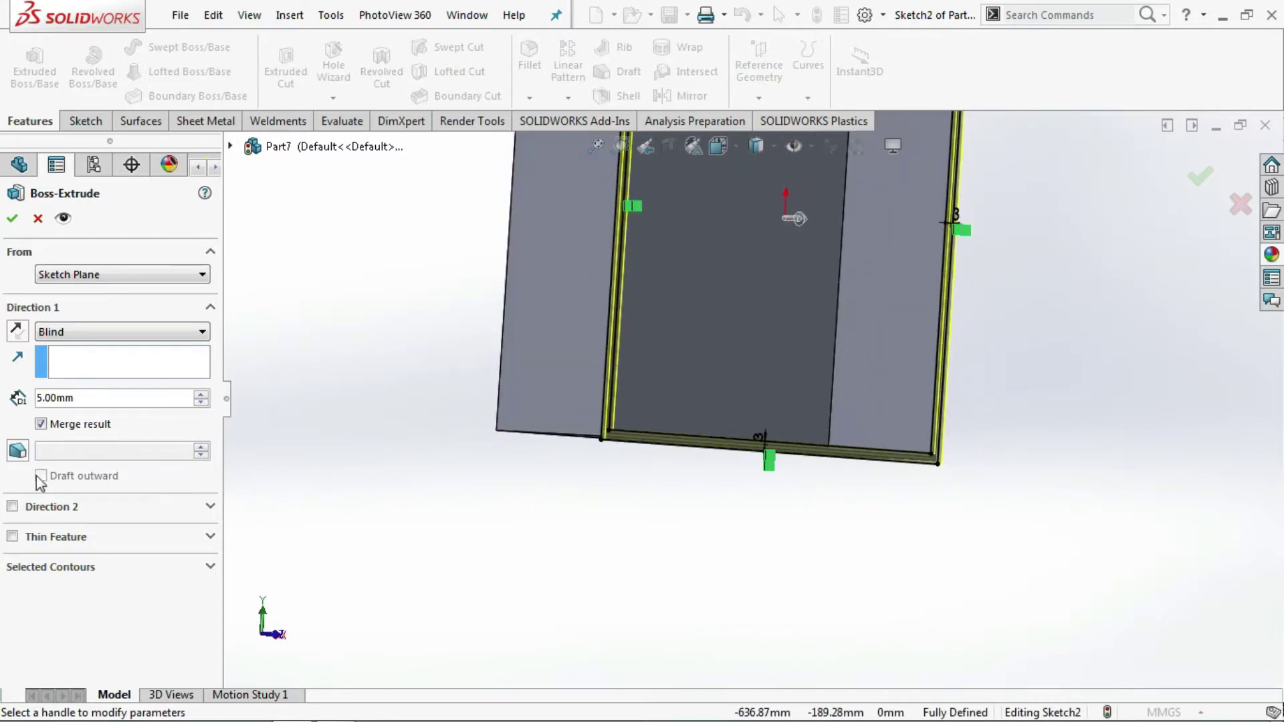
{"action": "left_click", "coordinate": [14, 508]}
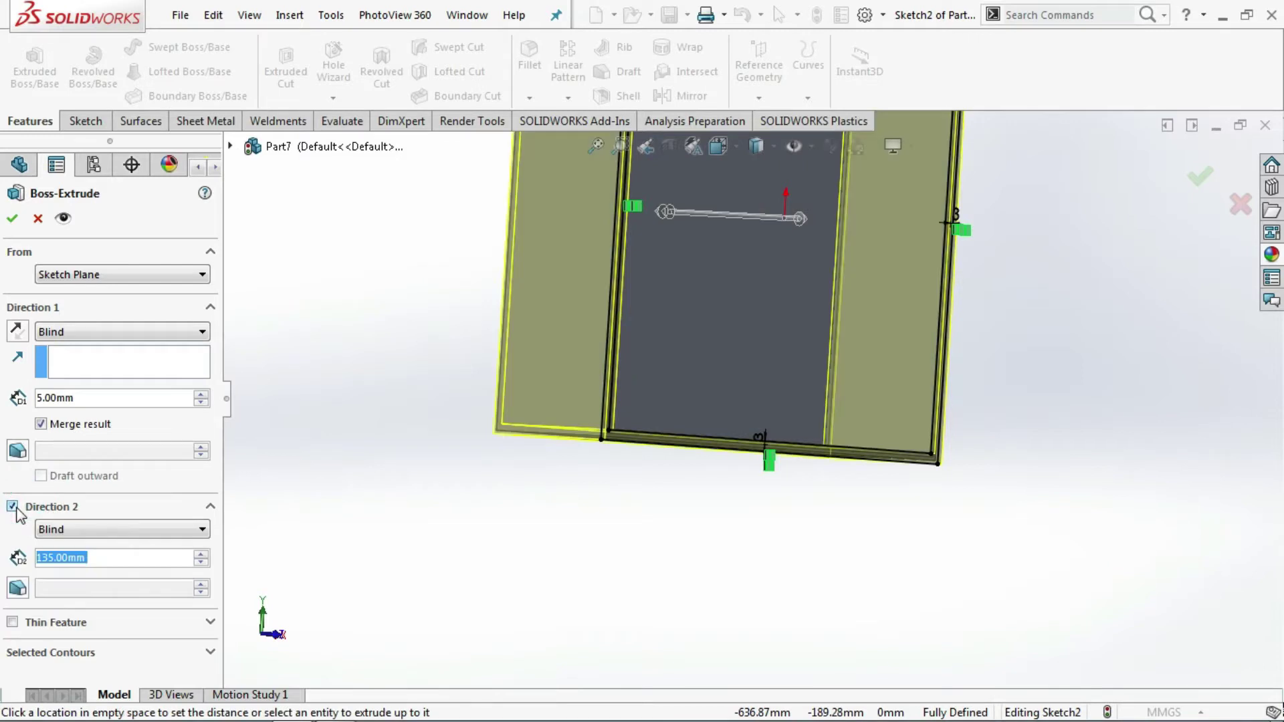
{"action": "type", "text": "10"}
{"action": "key", "text": "Return"}
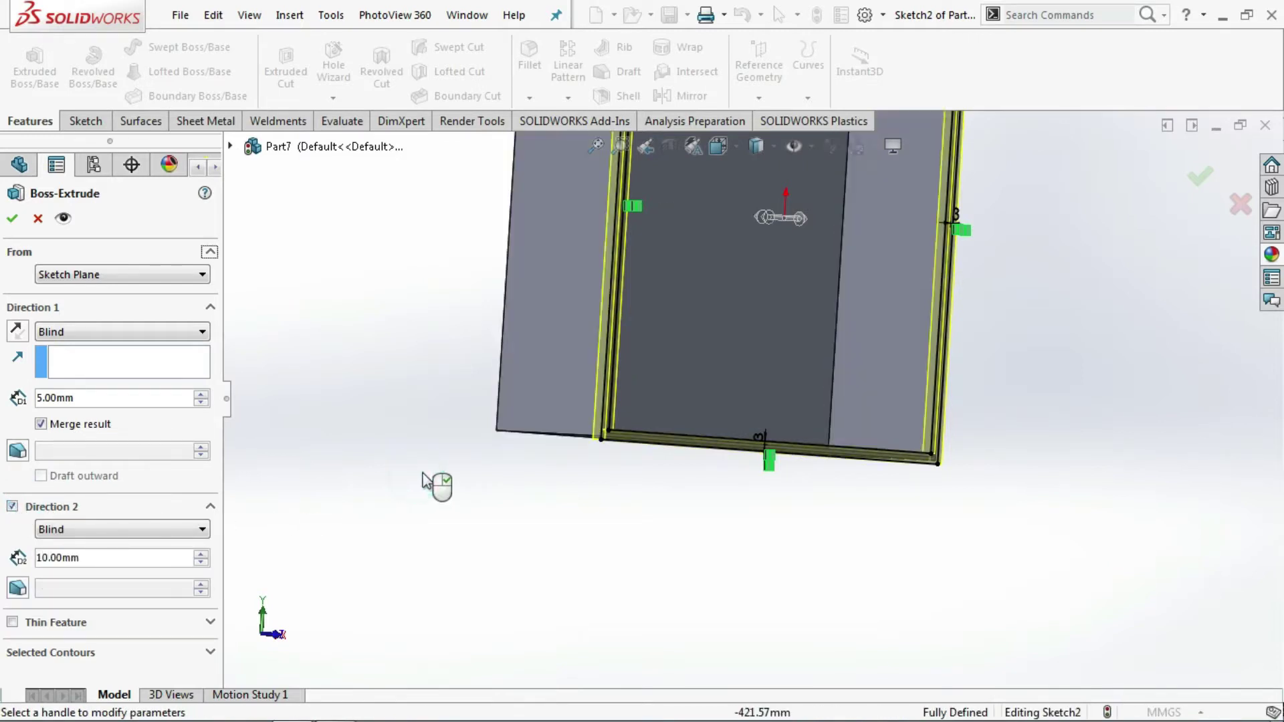
{"action": "mouse_move", "coordinate": [588, 479]}
{"action": "middle_mouse_down"}
{"action": "mouse_move", "coordinate": [631, 493]}
{"action": "mouse_move", "coordinate": [488, 488]}
{"action": "middle_mouse_up"}
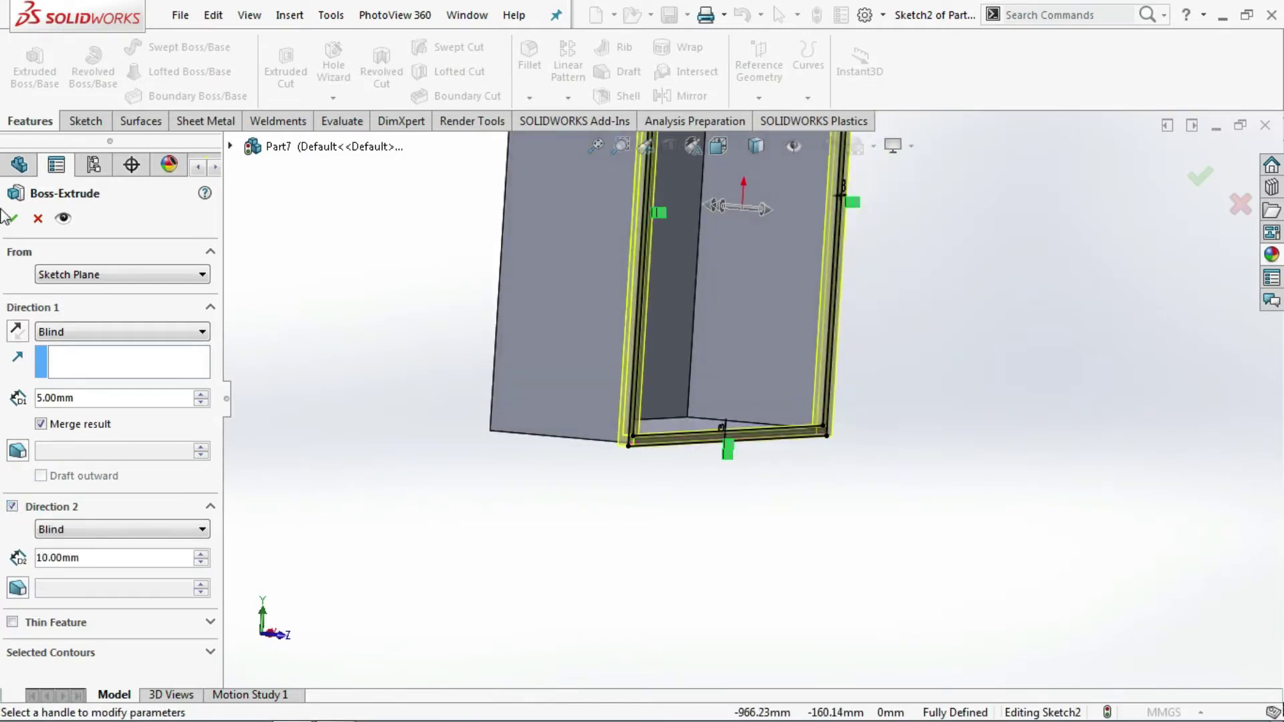
{"action": "left_click", "coordinate": [25, 217]}
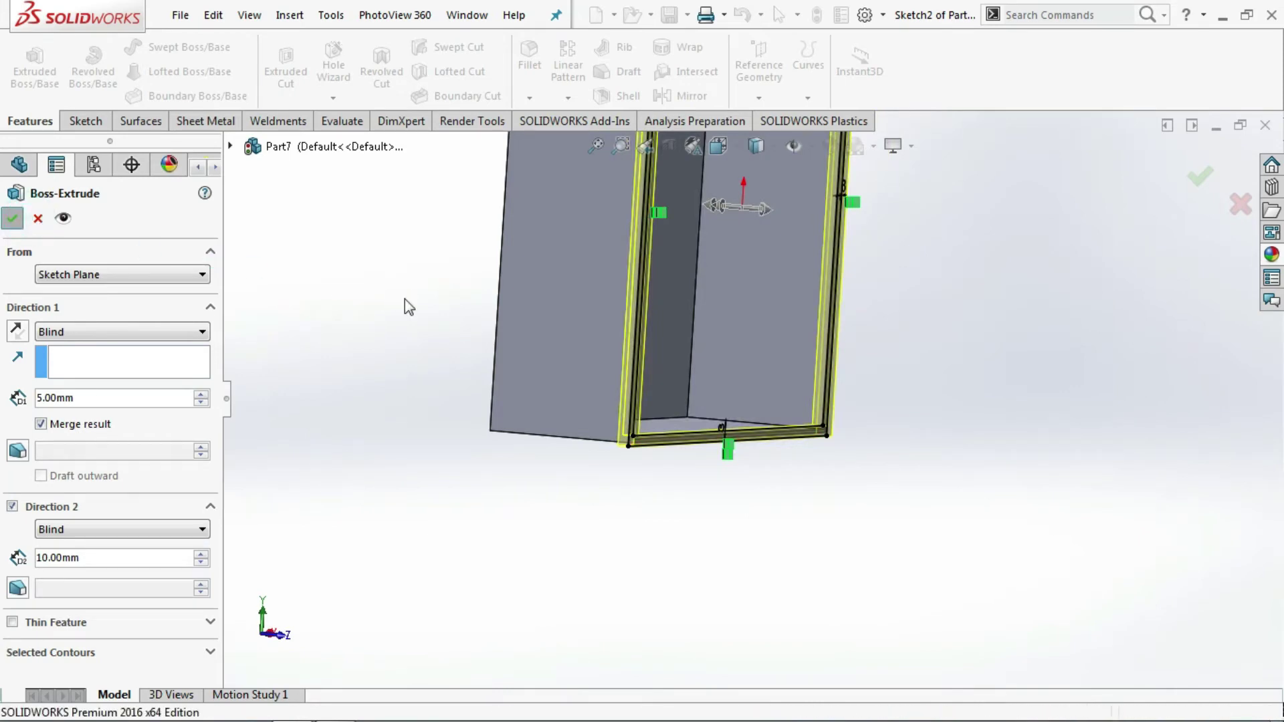
Step: Orbit to the new rim and start Sketch3 on its top face
{"action": "mouse_move", "coordinate": [404, 299]}
{"action": "middle_mouse_down"}
{"action": "mouse_move", "coordinate": [421, 311]}
{"action": "mouse_move", "coordinate": [673, 283]}
{"action": "mouse_move", "coordinate": [612, 258]}
{"action": "middle_mouse_up"}
{"action": "scroll", "coordinate": [632, 248], "scroll_direction": "down", "scroll_amount": 2}
{"action": "scroll", "coordinate": [651, 237], "scroll_direction": "down", "scroll_amount": 4}
{"action": "scroll", "coordinate": [675, 279], "scroll_direction": "down", "scroll_amount": 4}
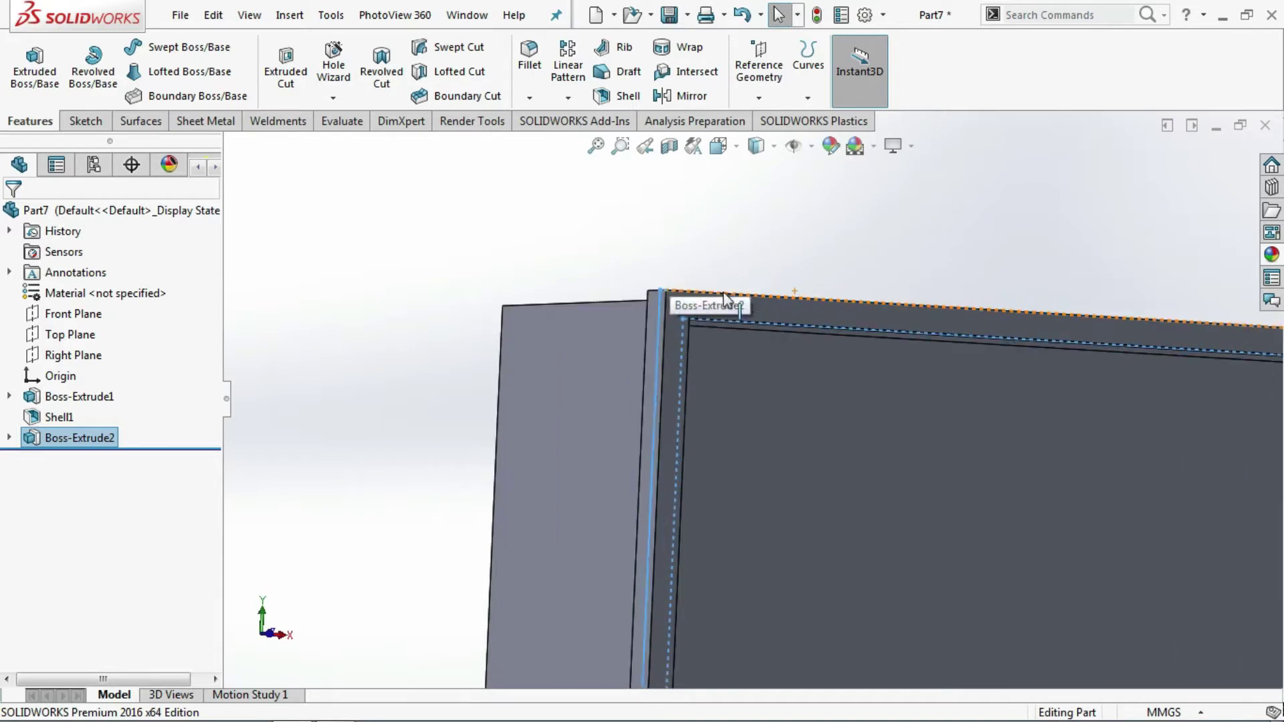
{"action": "left_click", "coordinate": [791, 236]}
{"action": "scroll", "coordinate": [758, 280], "scroll_direction": "down", "scroll_amount": 2}
{"action": "scroll", "coordinate": [674, 359], "scroll_direction": "down", "scroll_amount": 4}
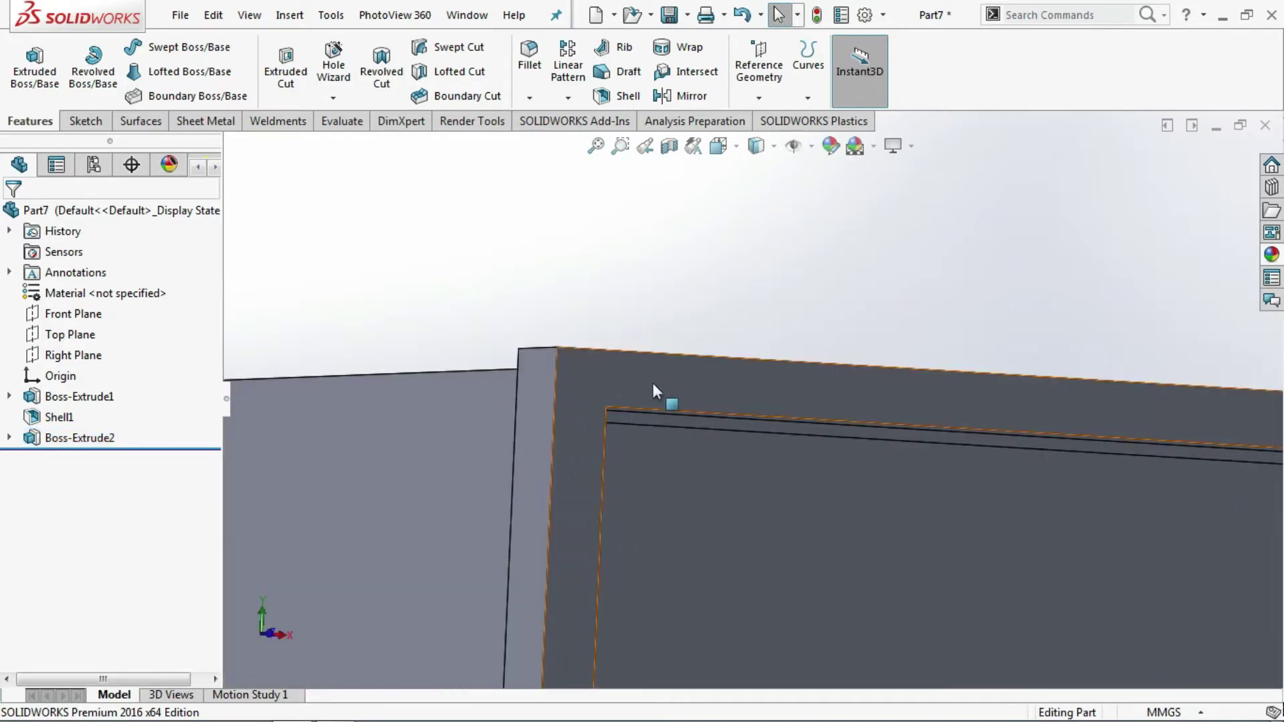
{"action": "left_click", "coordinate": [648, 369]}
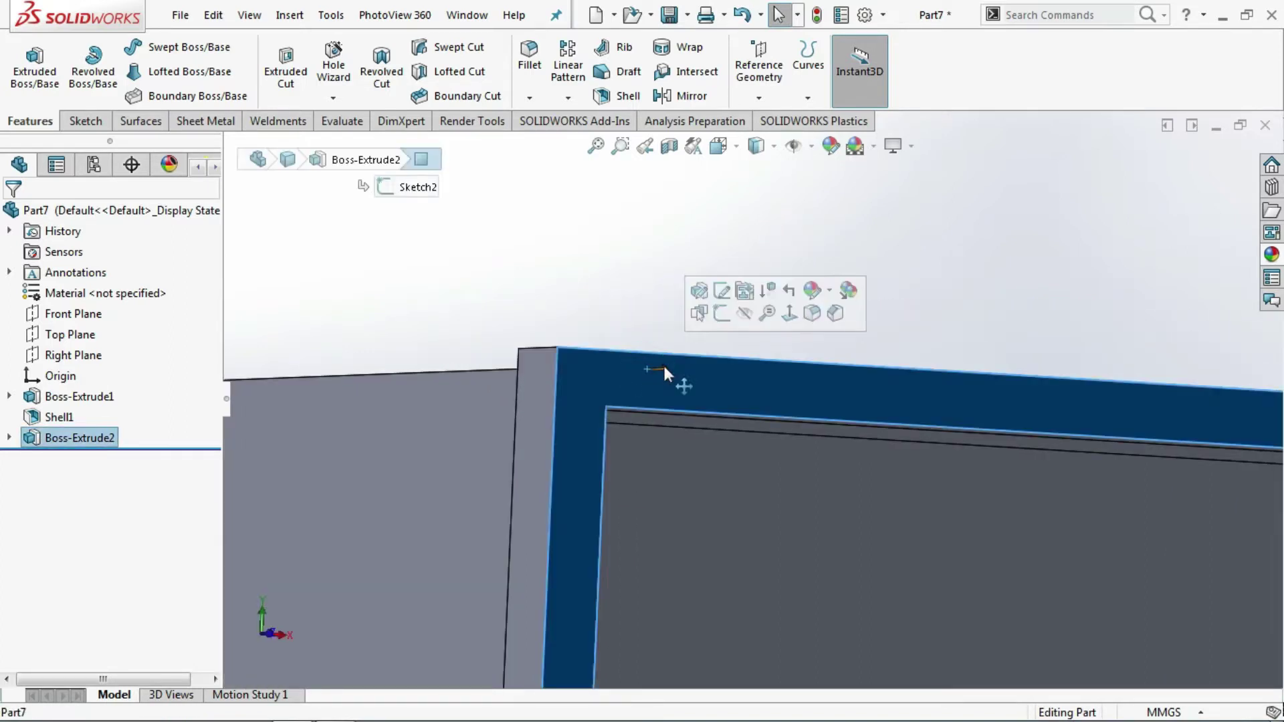
{"action": "left_click", "coordinate": [720, 320]}
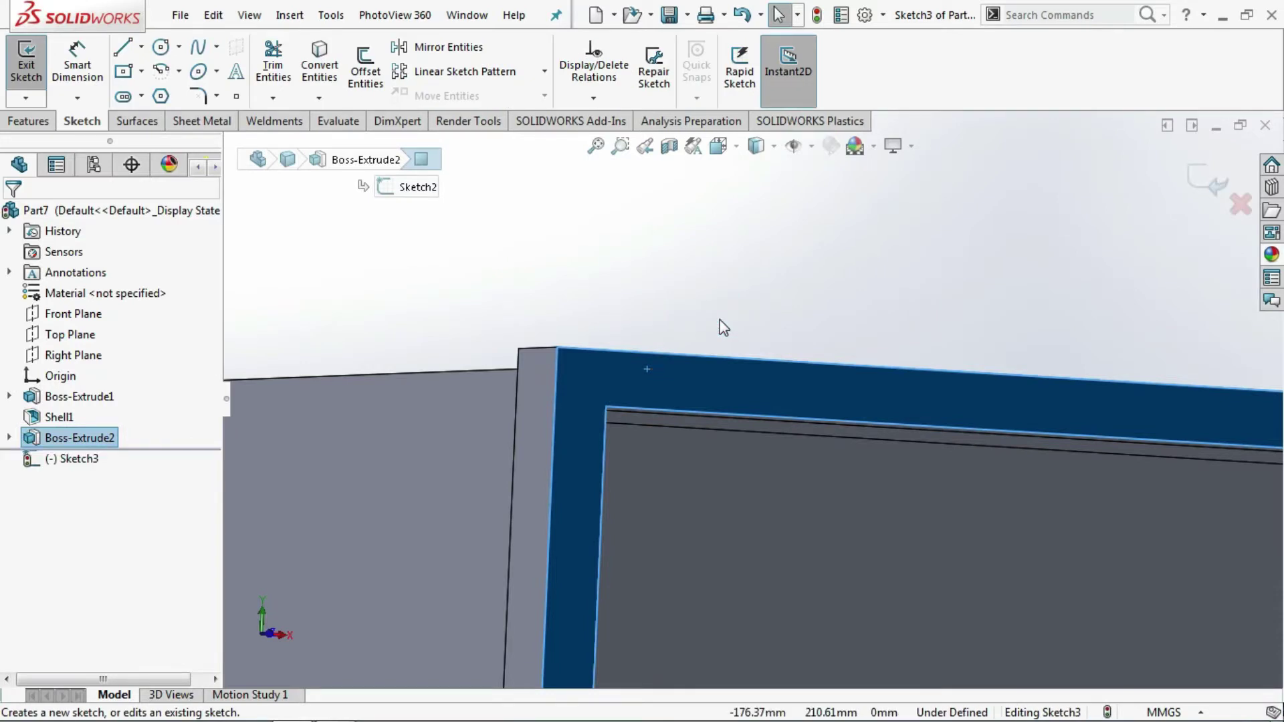
Step: Offset the rim outline, then select the top and left inner edges for a second offset
{"action": "left_click", "coordinate": [365, 71]}
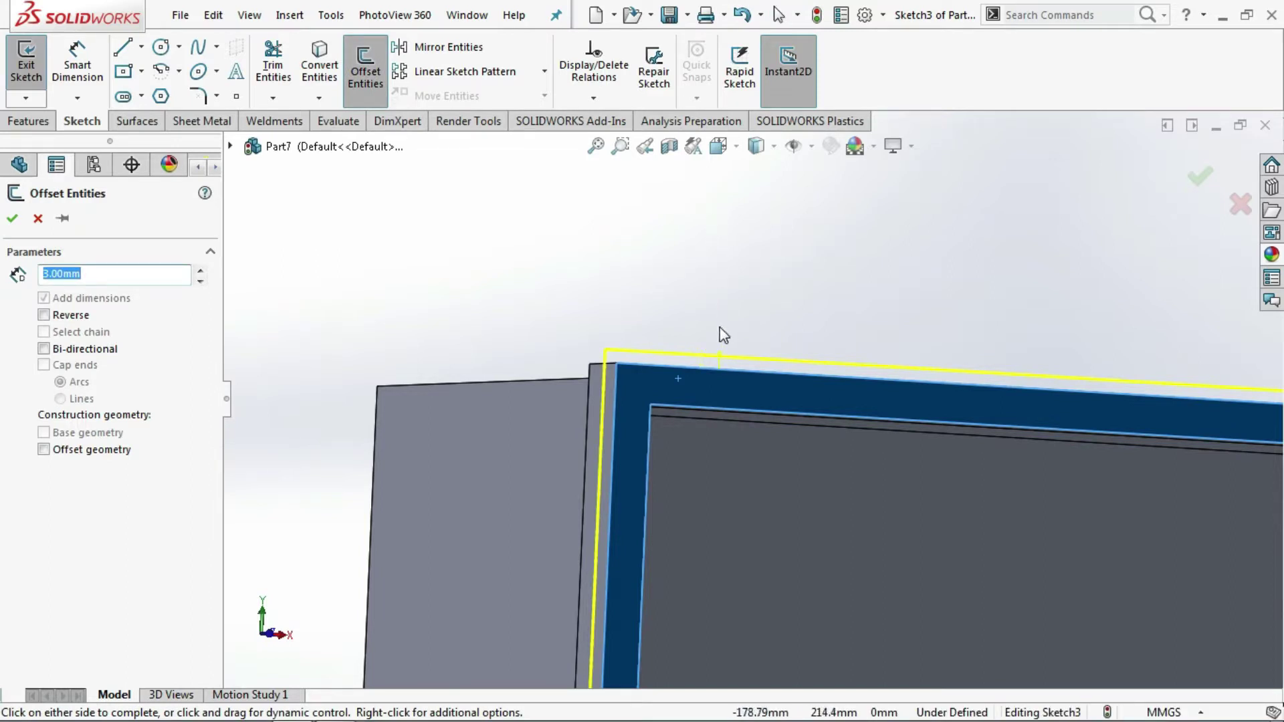
{"action": "left_click", "coordinate": [13, 218]}
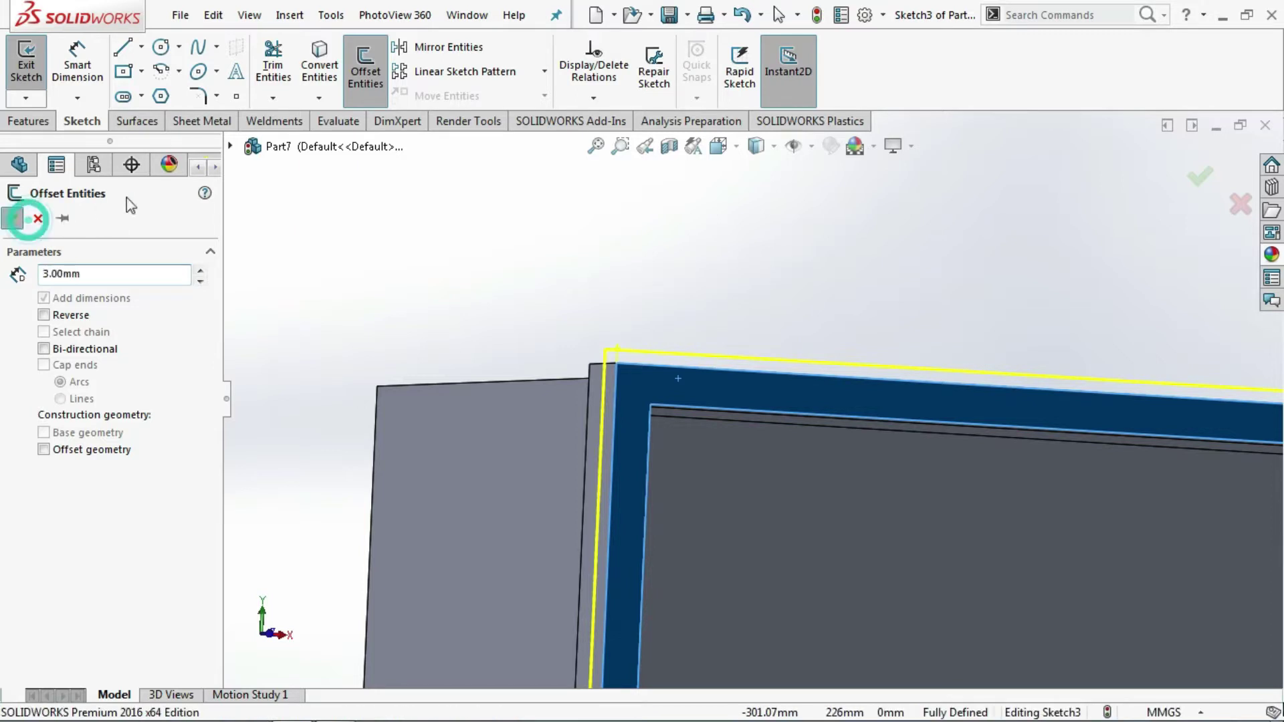
{"action": "left_click", "coordinate": [372, 67]}
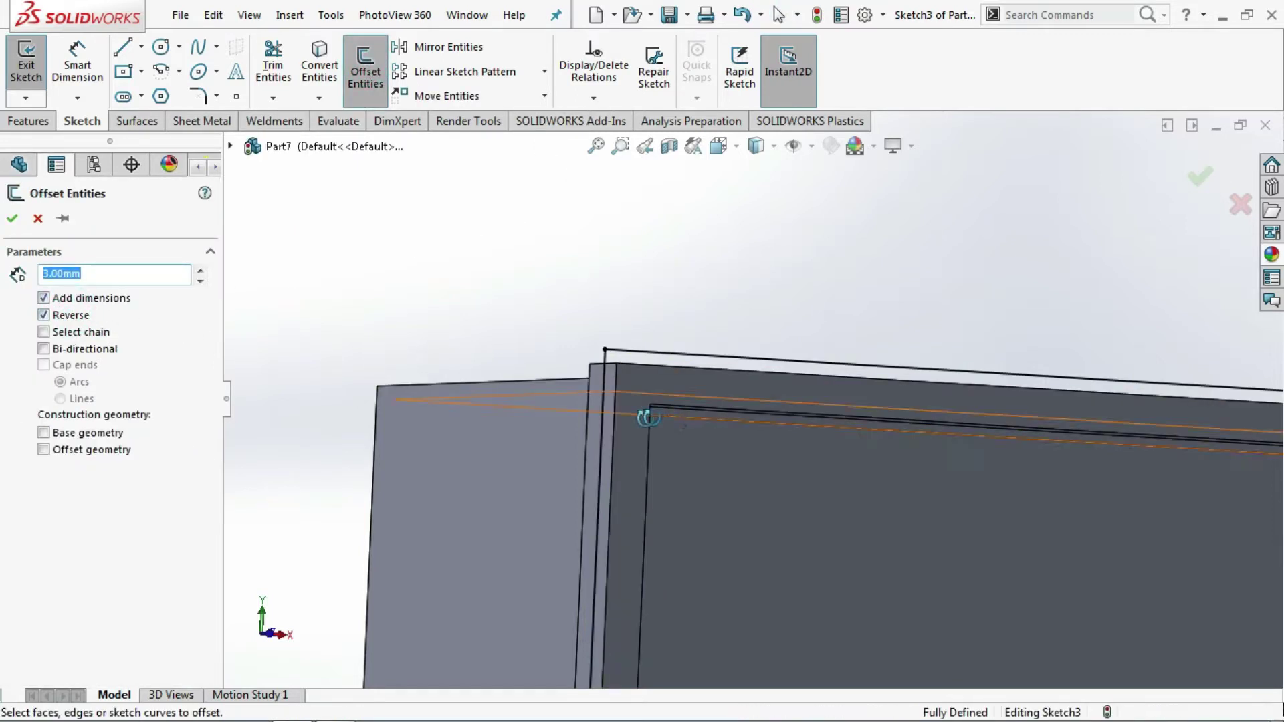
{"action": "middle_click_drag", "start_coordinate": [668, 411], "coordinate": [607, 425]}
{"action": "left_click", "coordinate": [504, 443]}
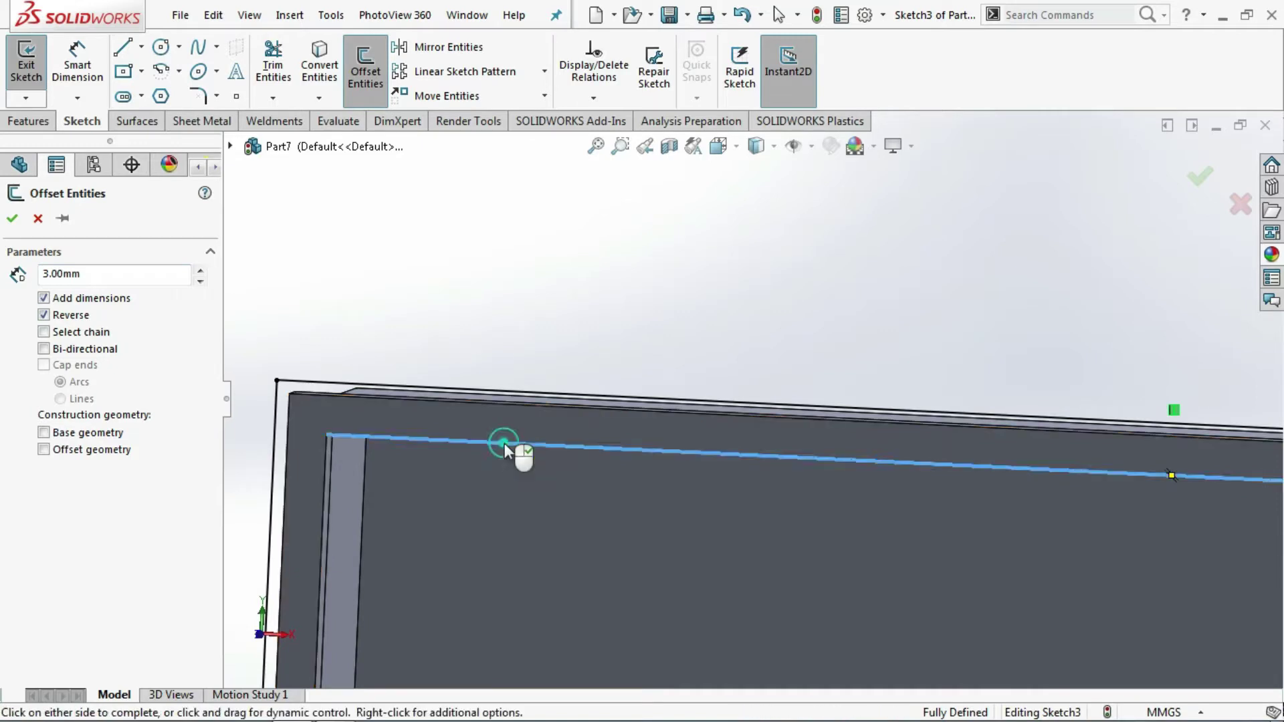
{"action": "left_click", "coordinate": [322, 482]}
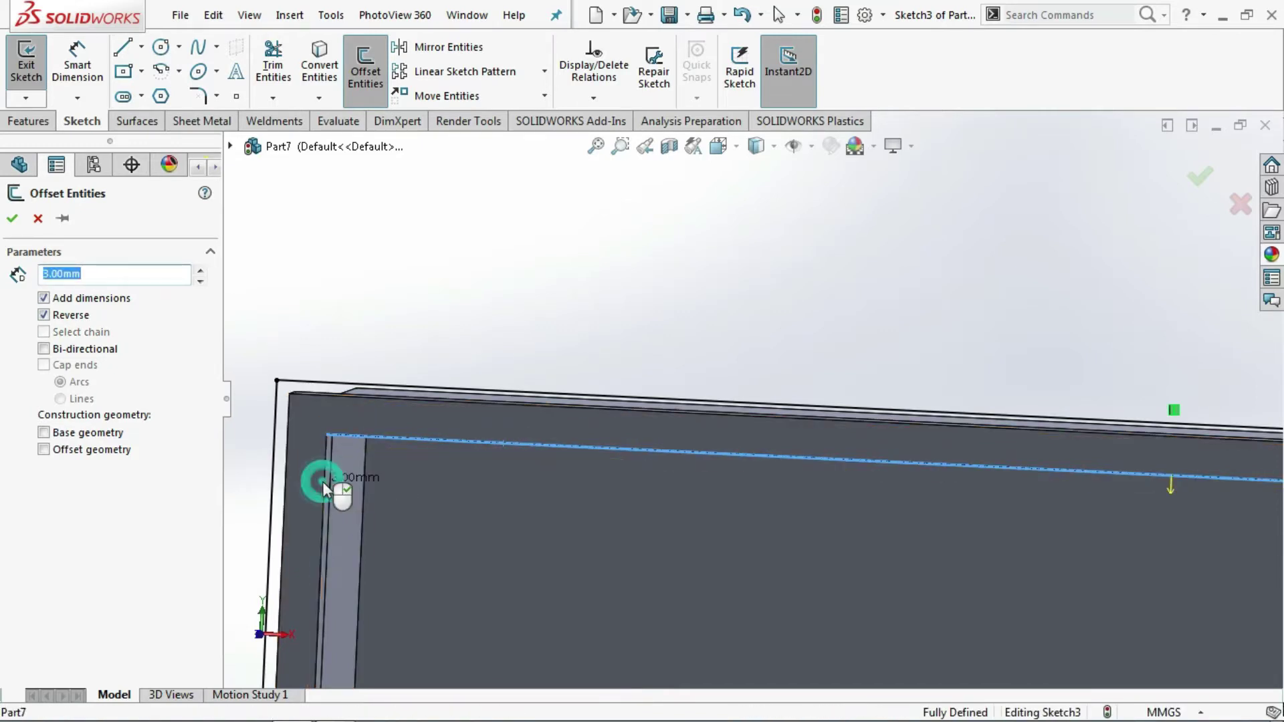
Step: Add the right inner edge and confirm the reversed 3 mm offset loop
{"action": "middle_click_drag", "start_coordinate": [452, 492], "coordinate": [589, 467], "text": "ctrl"}
{"action": "scroll", "coordinate": [722, 463], "scroll_direction": "up", "scroll_amount": 3}
{"action": "scroll", "coordinate": [950, 456], "scroll_direction": "up", "scroll_amount": 2}
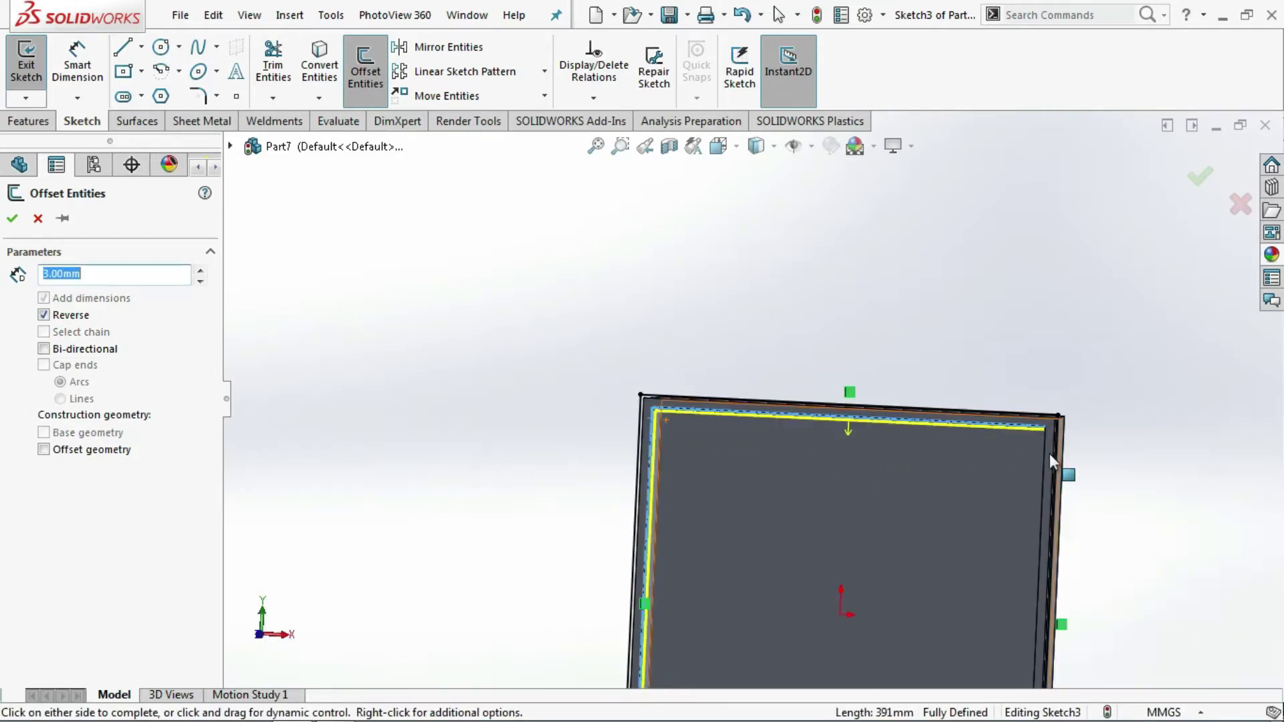
{"action": "scroll", "coordinate": [1030, 450], "scroll_direction": "down", "scroll_amount": 5}
{"action": "middle_click_drag", "start_coordinate": [978, 445], "coordinate": [956, 432]}
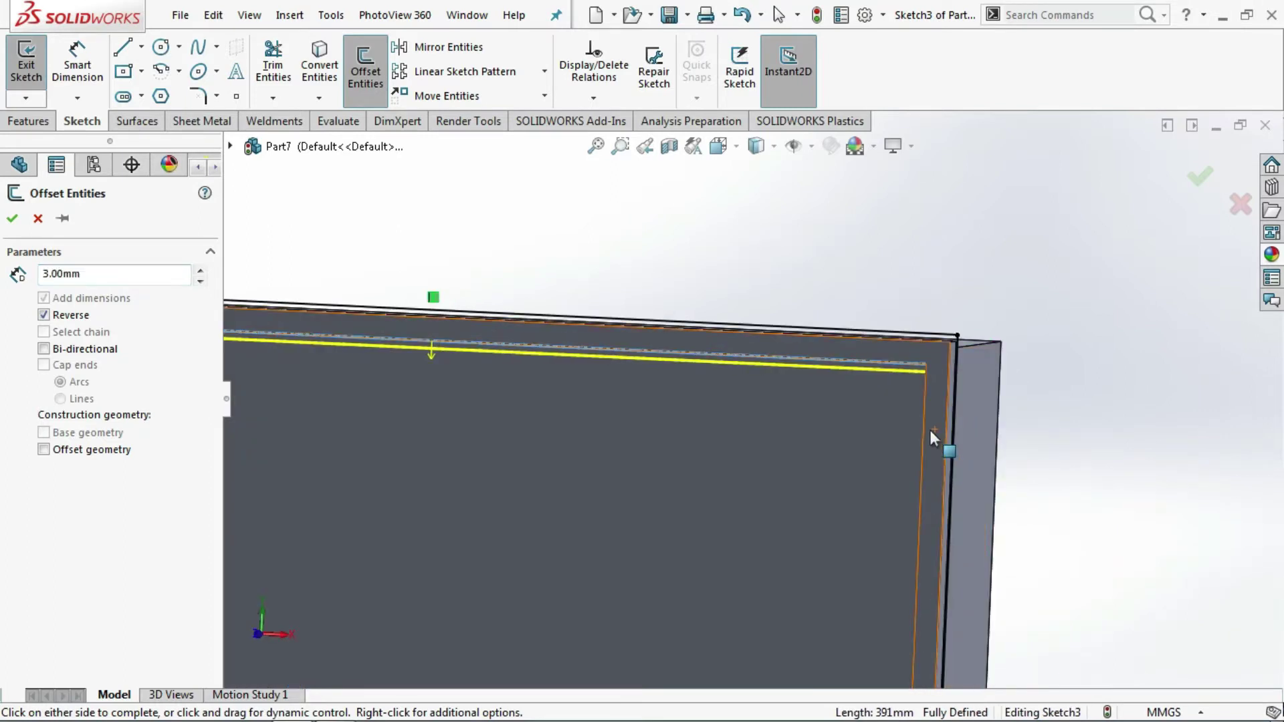
{"action": "left_click", "coordinate": [926, 432]}
{"action": "scroll", "coordinate": [929, 415], "scroll_direction": "up", "scroll_amount": 2}
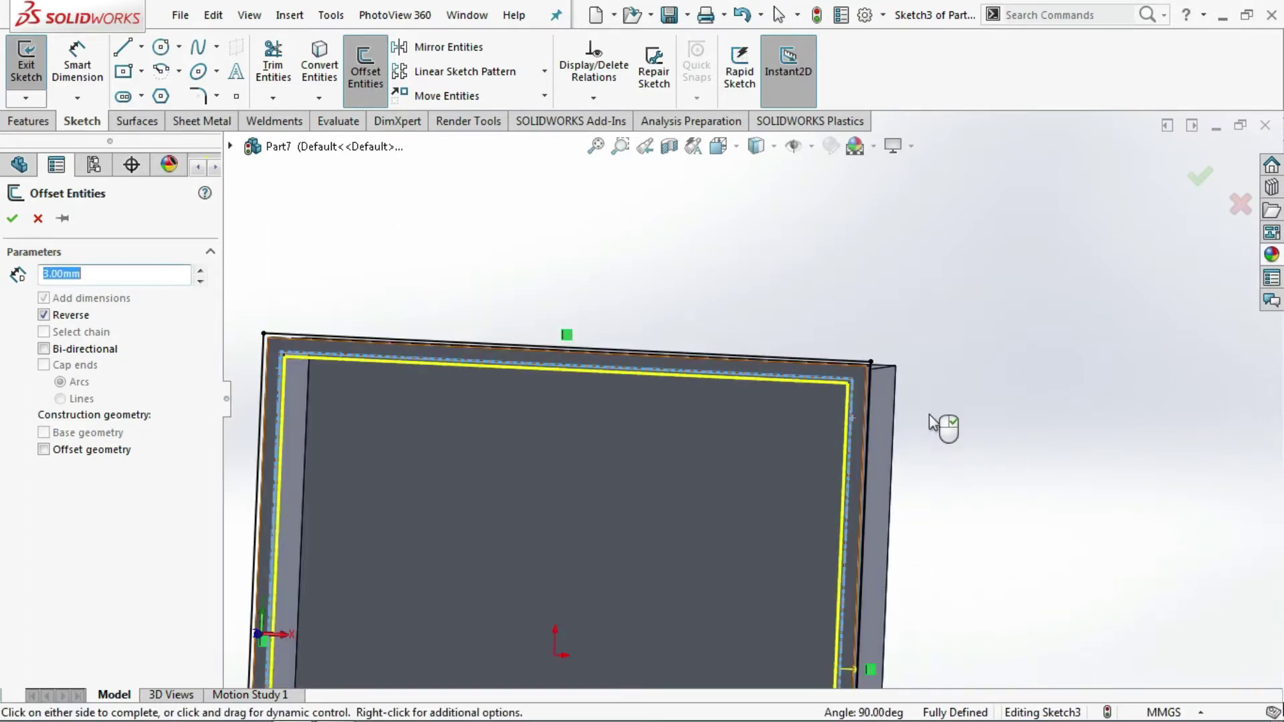
{"action": "scroll", "coordinate": [615, 560], "scroll_direction": "up", "scroll_amount": 2}
{"action": "scroll", "coordinate": [600, 588], "scroll_direction": "up", "scroll_amount": 2}
{"action": "scroll", "coordinate": [600, 588], "scroll_direction": "down", "scroll_amount": 2}
{"action": "scroll", "coordinate": [599, 573], "scroll_direction": "down", "scroll_amount": 2}
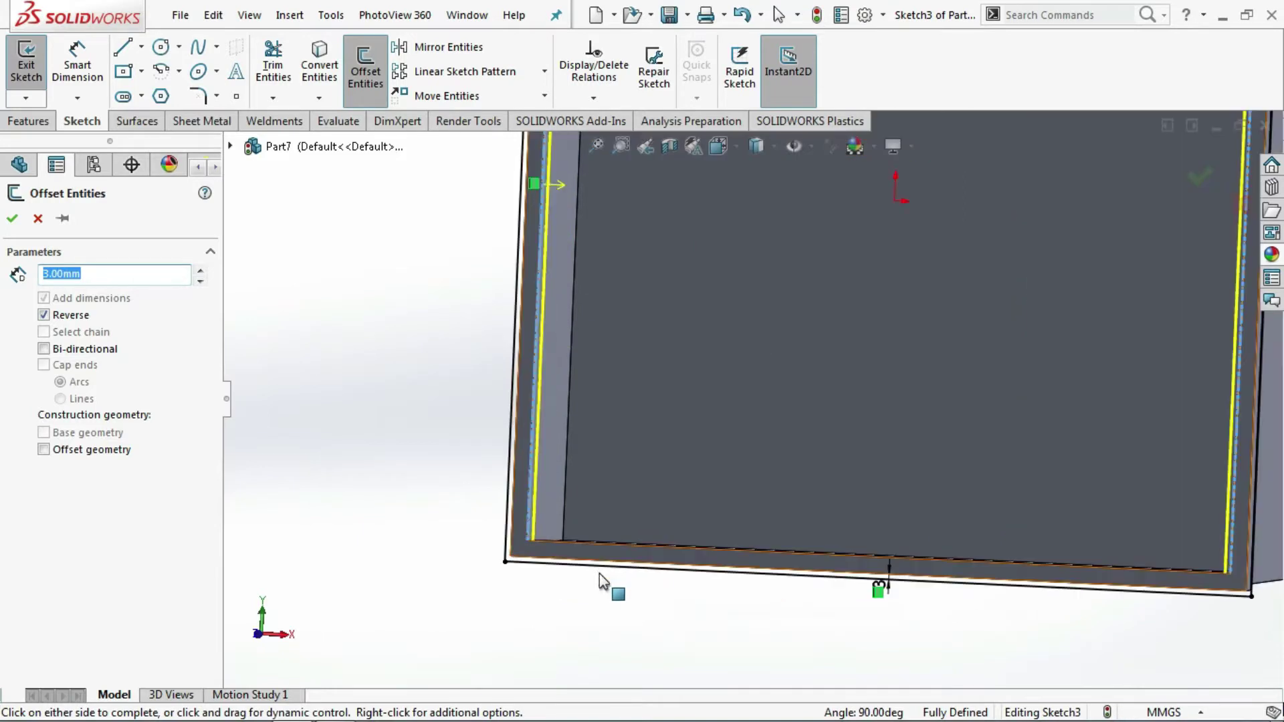
{"action": "scroll", "coordinate": [608, 507], "scroll_direction": "down", "scroll_amount": 2}
{"action": "mouse_move", "coordinate": [613, 484]}
{"action": "middle_mouse_down"}
{"action": "mouse_move", "coordinate": [656, 499]}
{"action": "mouse_move", "coordinate": [649, 468]}
{"action": "middle_mouse_up"}
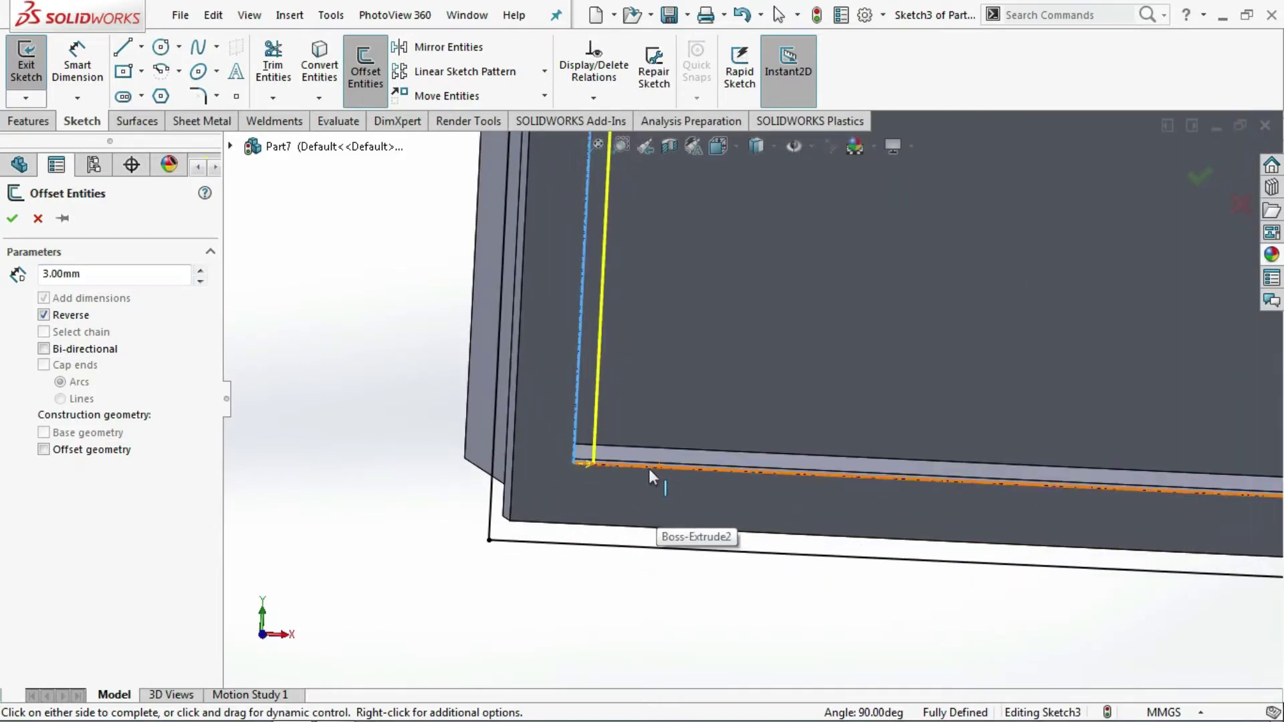
{"action": "left_click", "coordinate": [13, 218]}
{"action": "key", "text": "ctrl+8"}
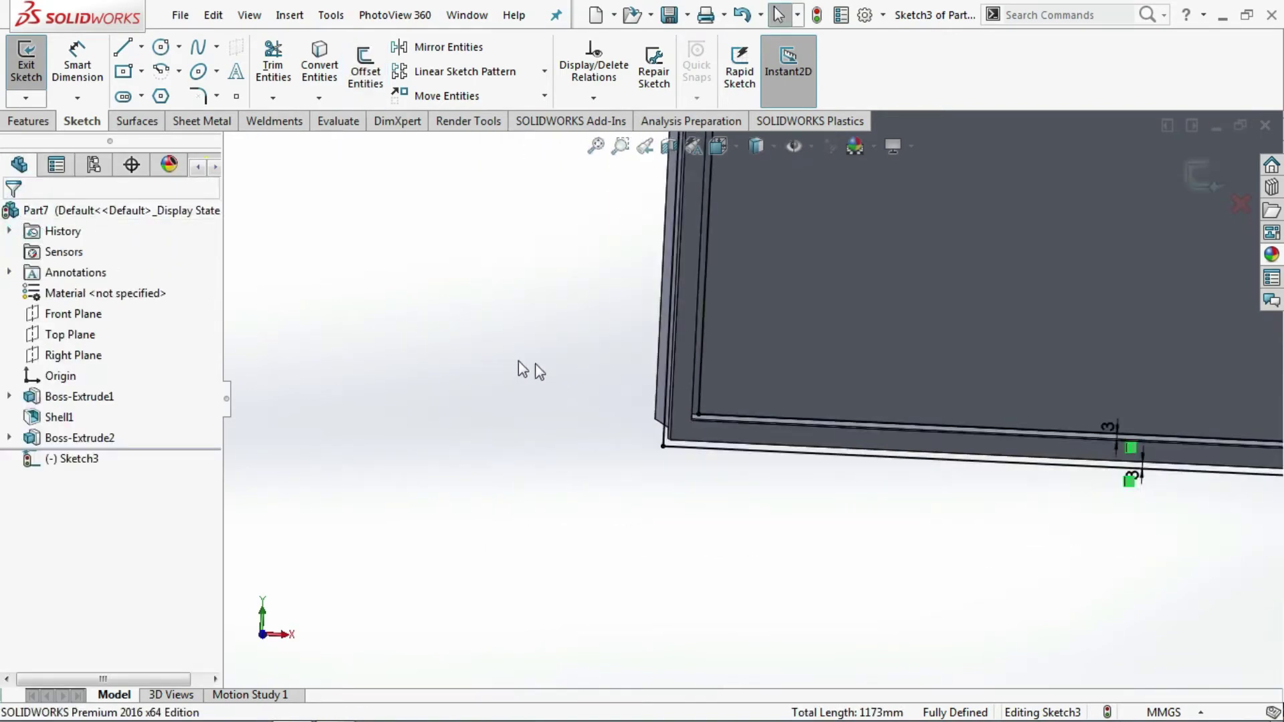
Step: Draw a short vertical and a short horizontal line across the top-left rim corner
{"action": "scroll", "coordinate": [767, 175], "scroll_direction": "down", "scroll_amount": 5}
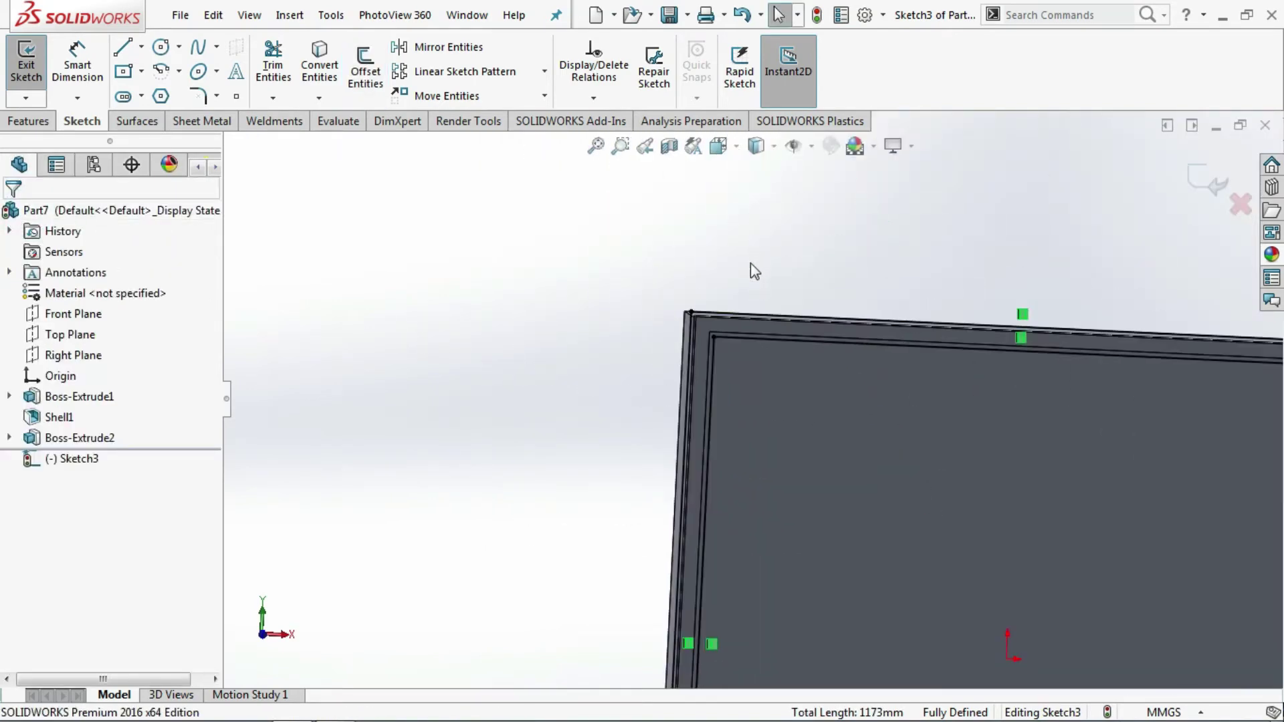
{"action": "left_click", "coordinate": [114, 51]}
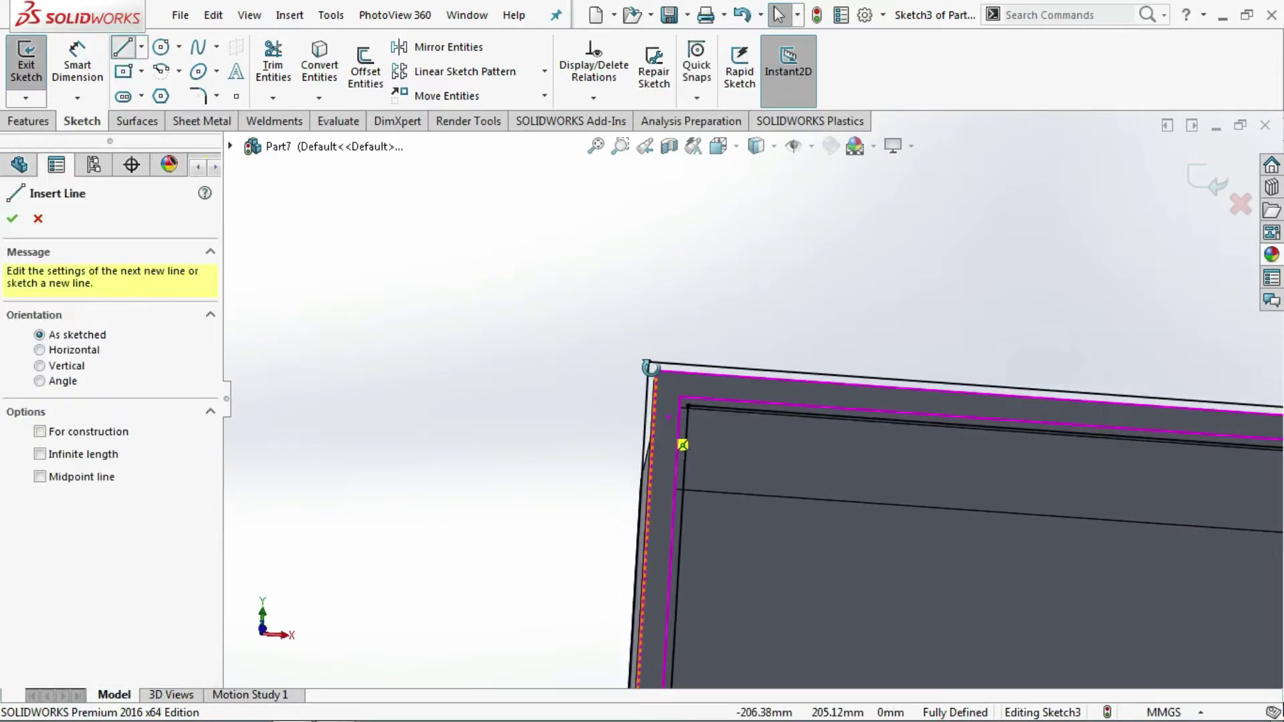
{"action": "left_click", "coordinate": [803, 372]}
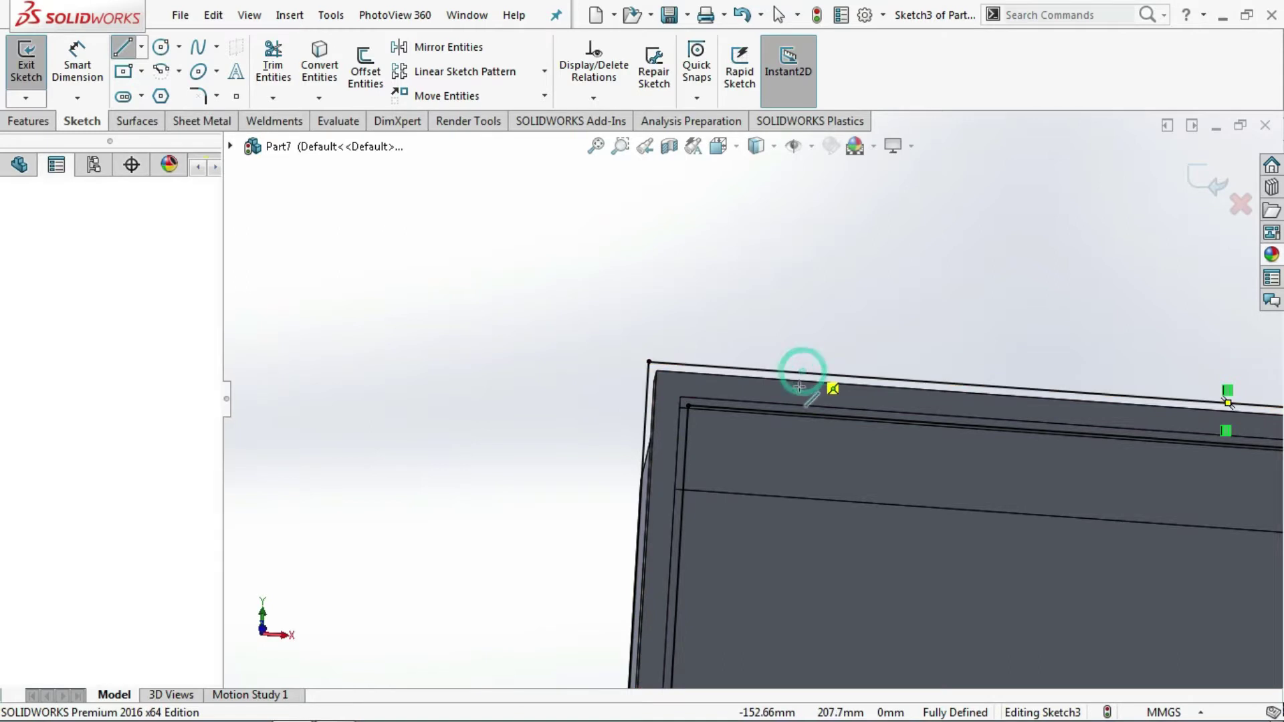
{"action": "left_click", "coordinate": [799, 415]}
{"action": "right_click", "coordinate": [937, 303]}
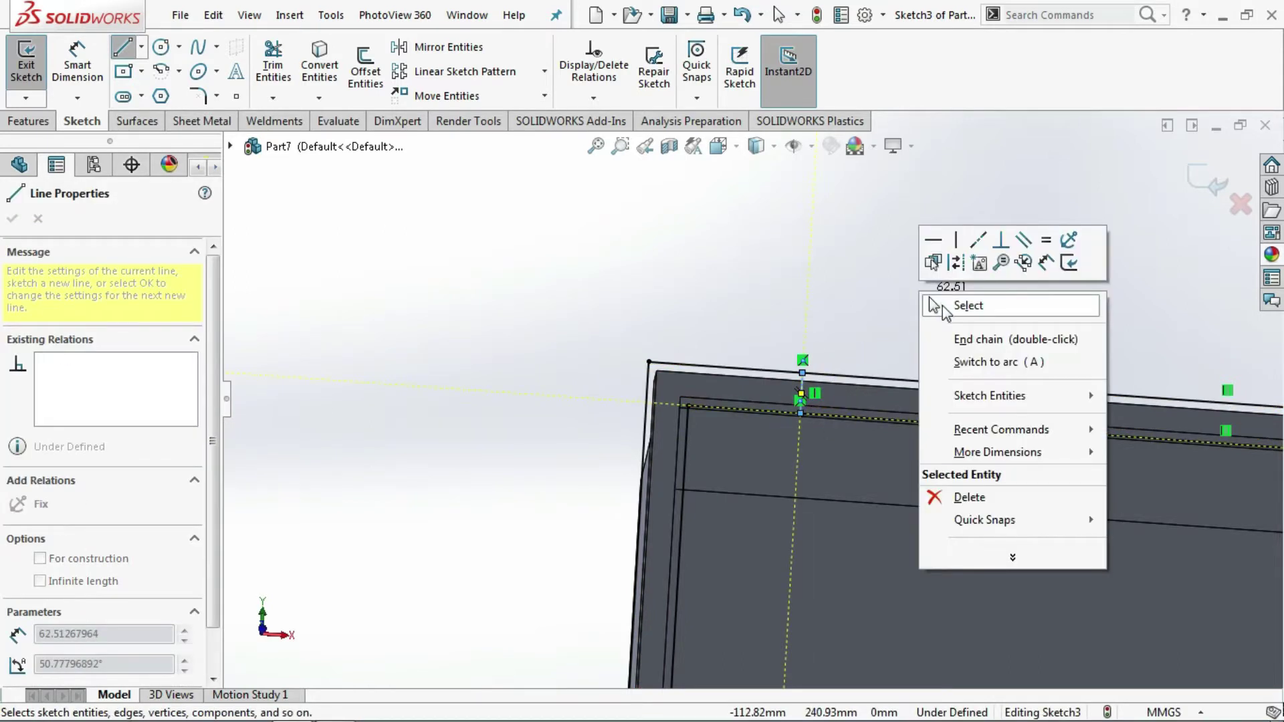
{"action": "left_click", "coordinate": [942, 309]}
{"action": "left_click", "coordinate": [122, 47]}
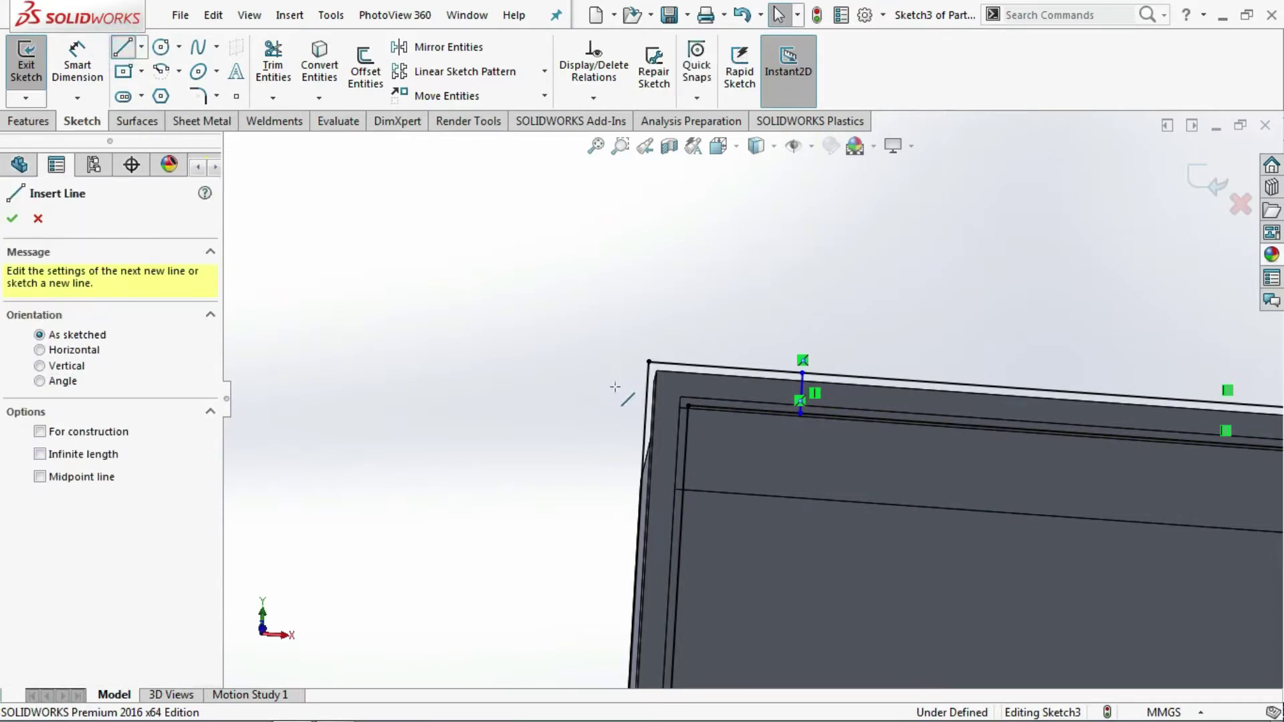
{"action": "left_click", "coordinate": [682, 486]}
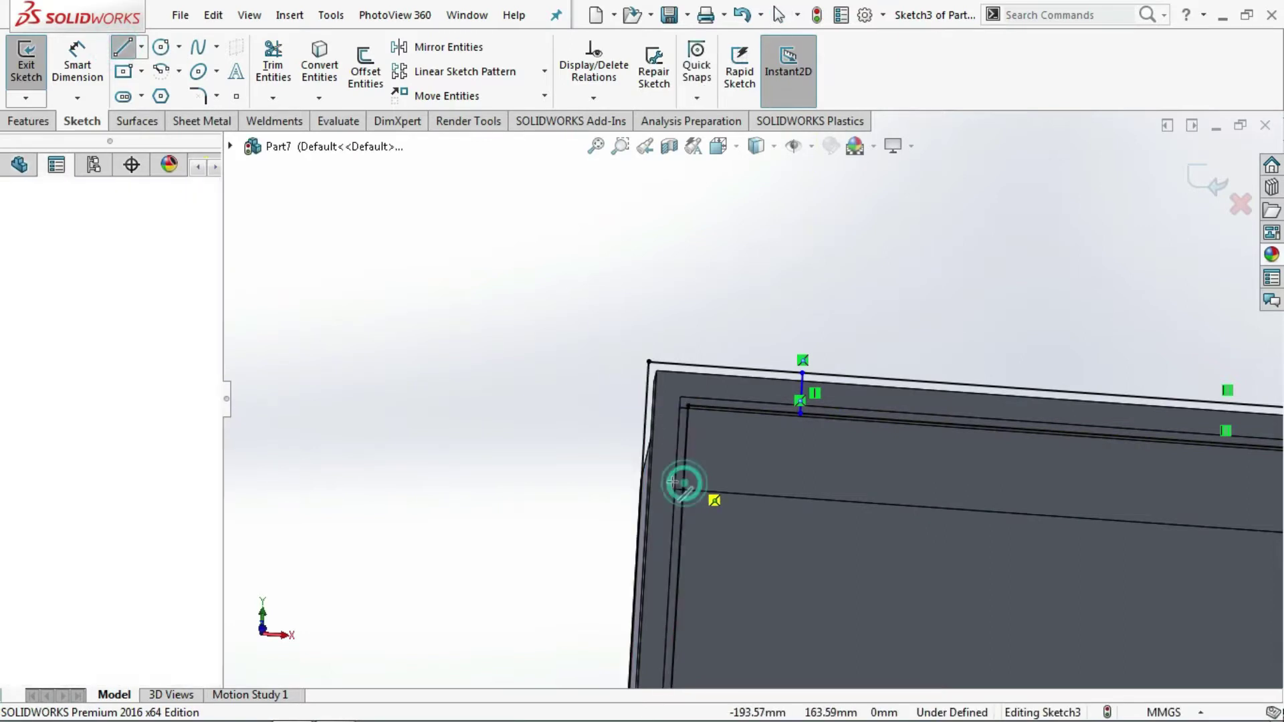
{"action": "left_click", "coordinate": [628, 480]}
{"action": "right_click", "coordinate": [643, 256]}
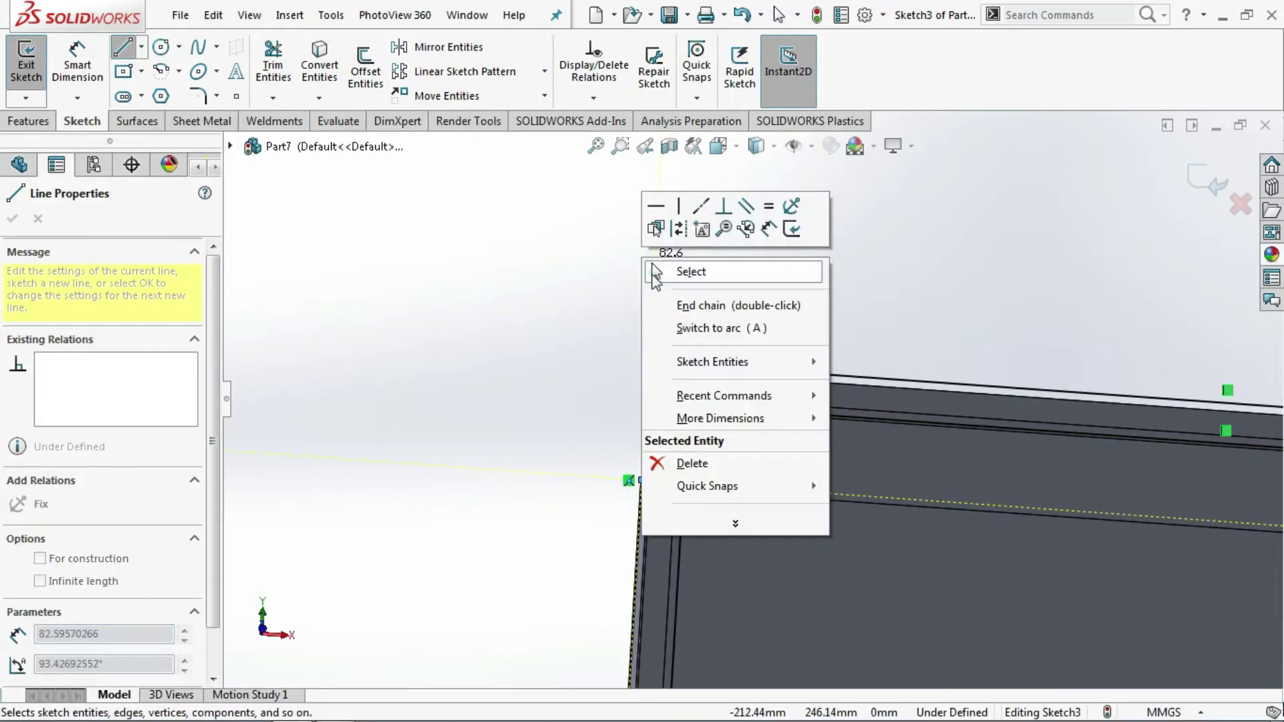
{"action": "left_click", "coordinate": [653, 271]}
Step: Dimension both corner lines 50 mm from the inner corner
{"action": "left_click", "coordinate": [93, 55]}
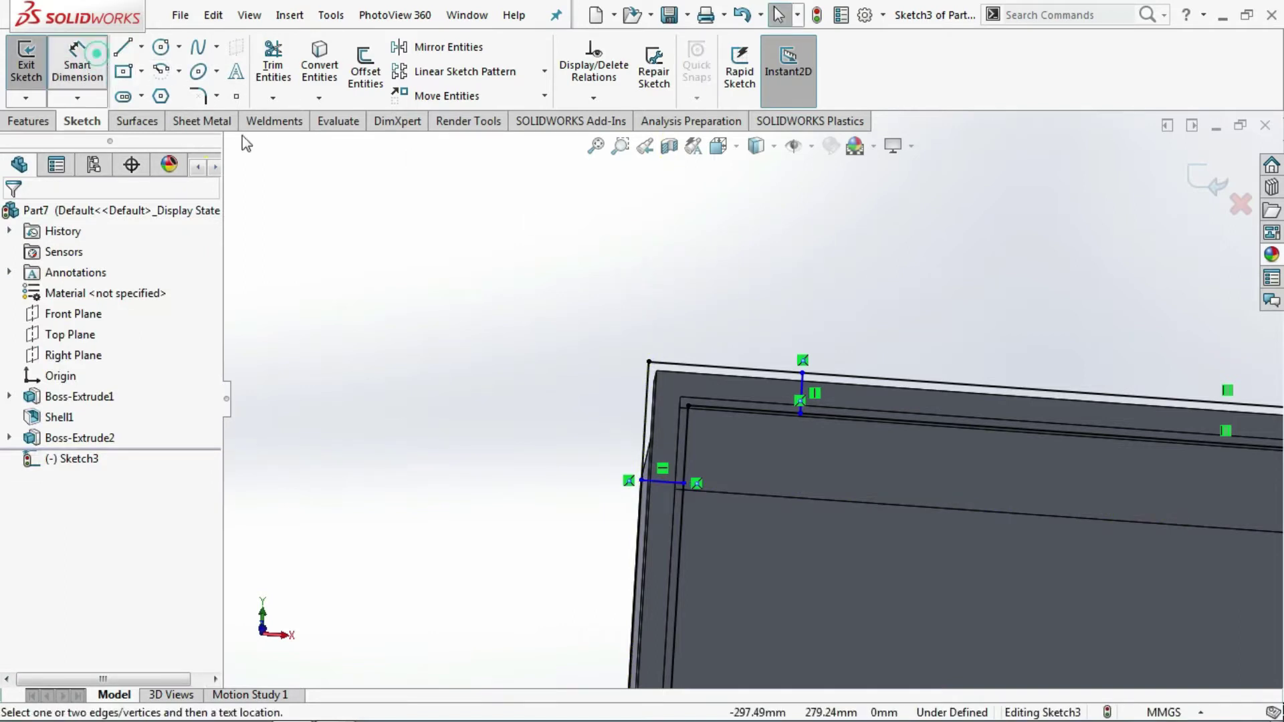
{"action": "scroll", "coordinate": [688, 423], "scroll_direction": "down", "scroll_amount": 3}
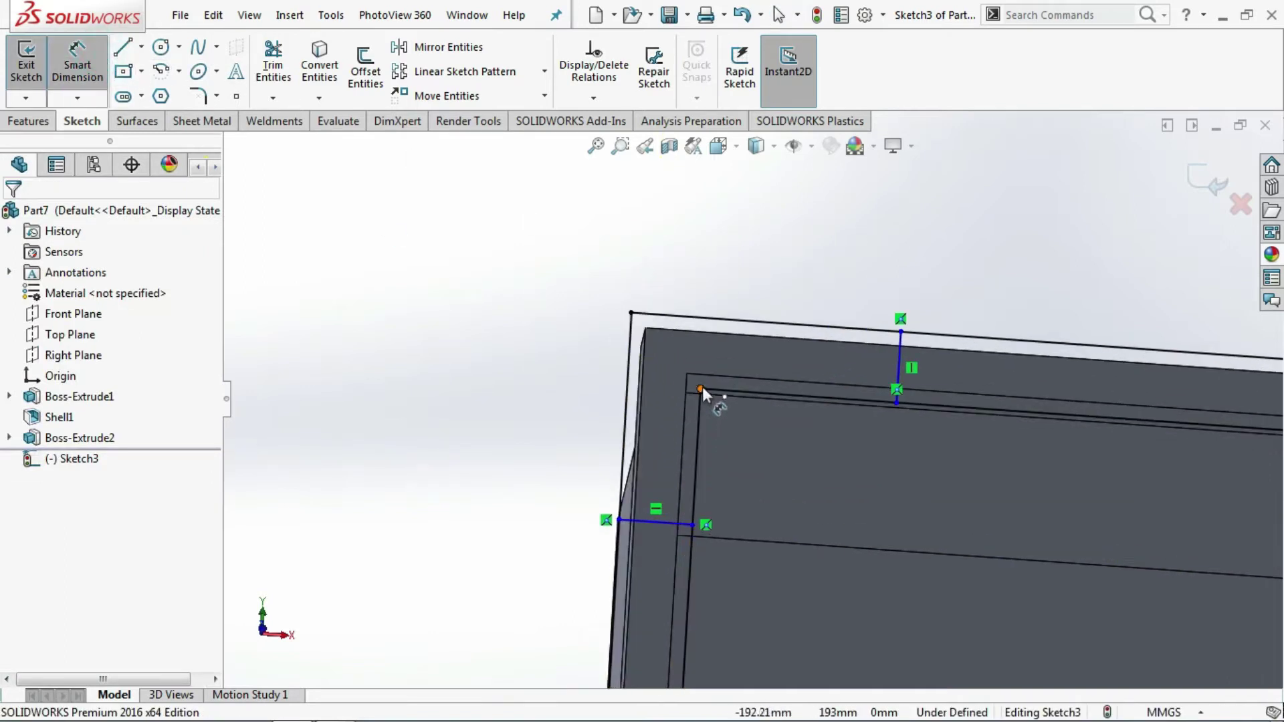
{"action": "left_click", "coordinate": [701, 388]}
{"action": "left_click", "coordinate": [679, 523]}
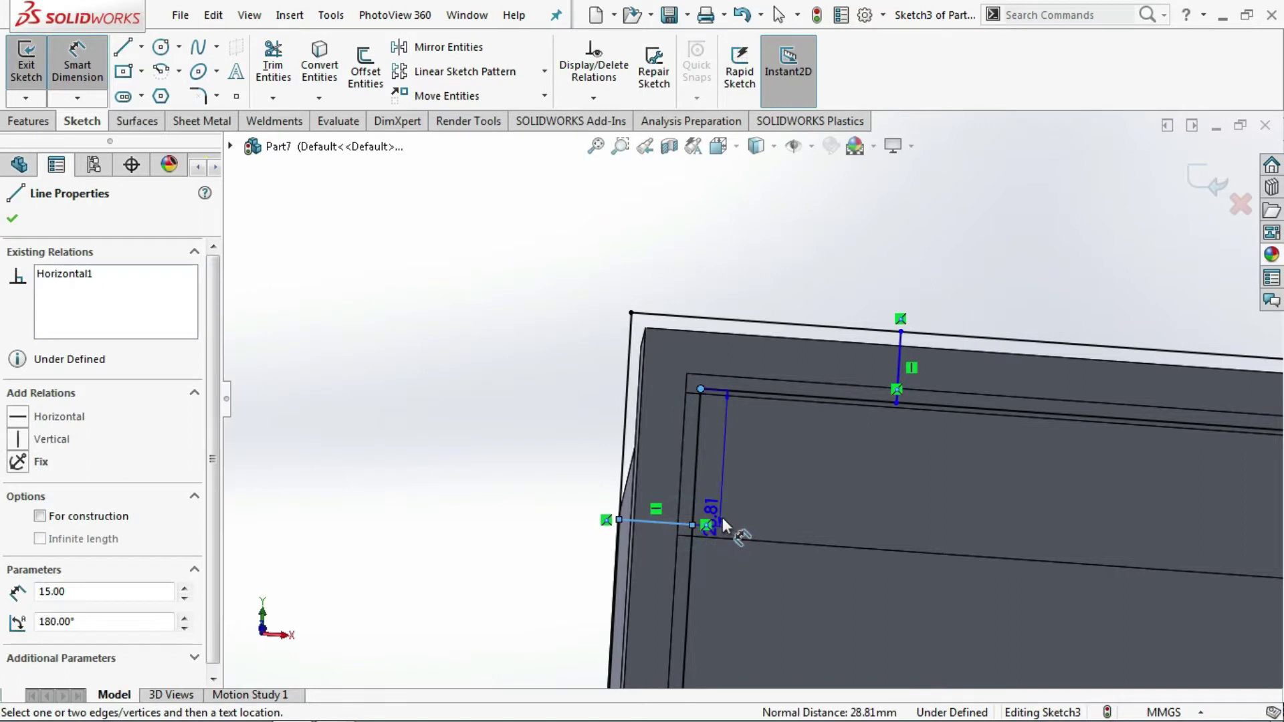
{"action": "left_click", "coordinate": [722, 520]}
{"action": "type", "text": "50"}
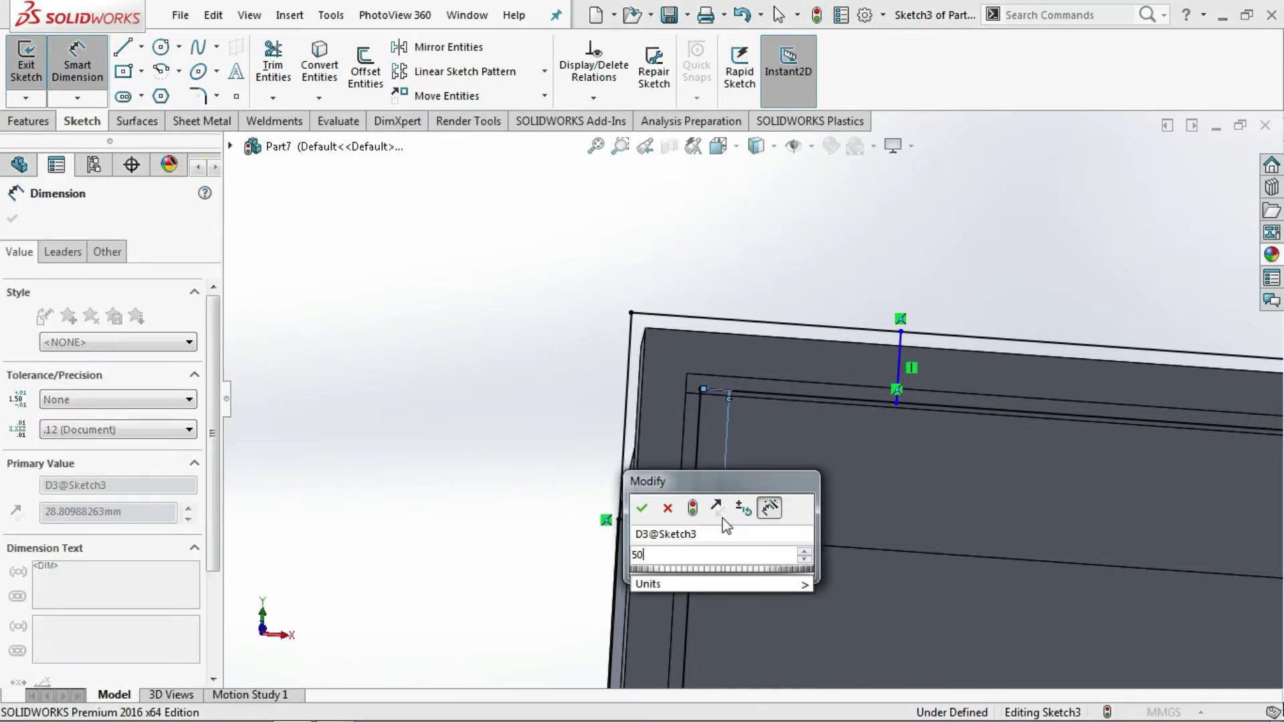
{"action": "key", "text": "Return"}
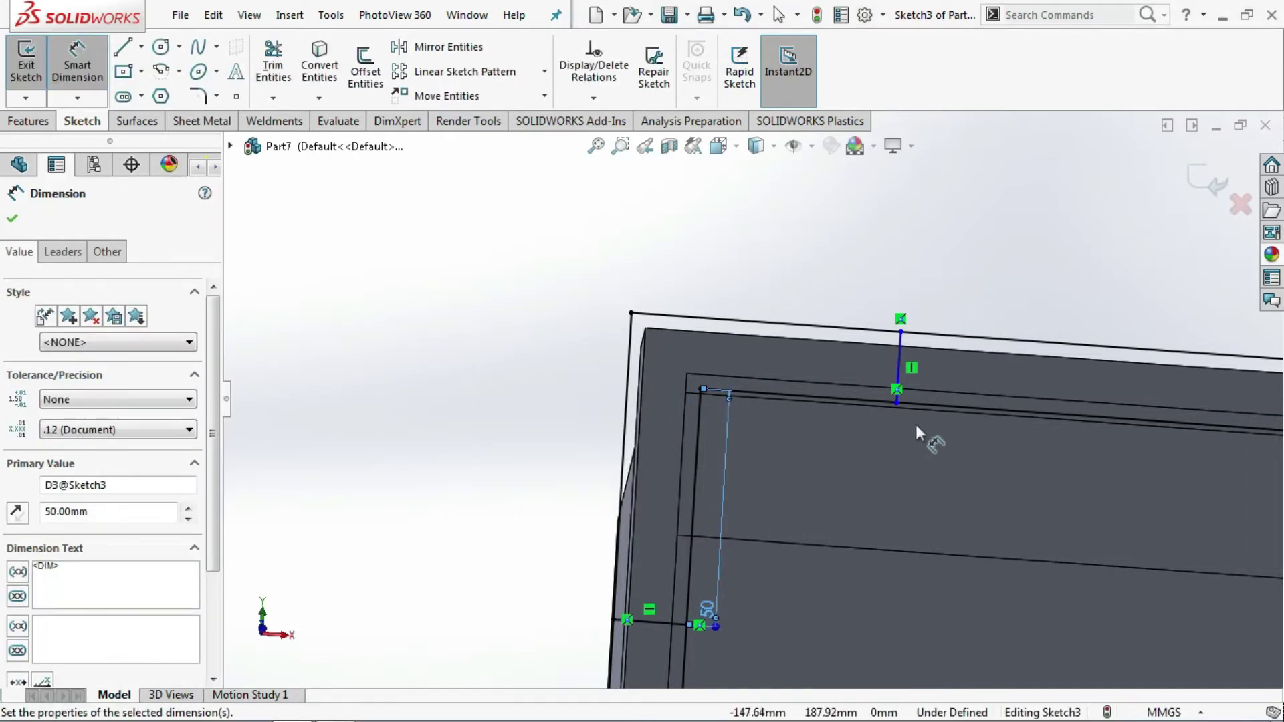
{"action": "left_click", "coordinate": [895, 401]}
{"action": "left_click", "coordinate": [699, 389]}
{"action": "left_click", "coordinate": [774, 426]}
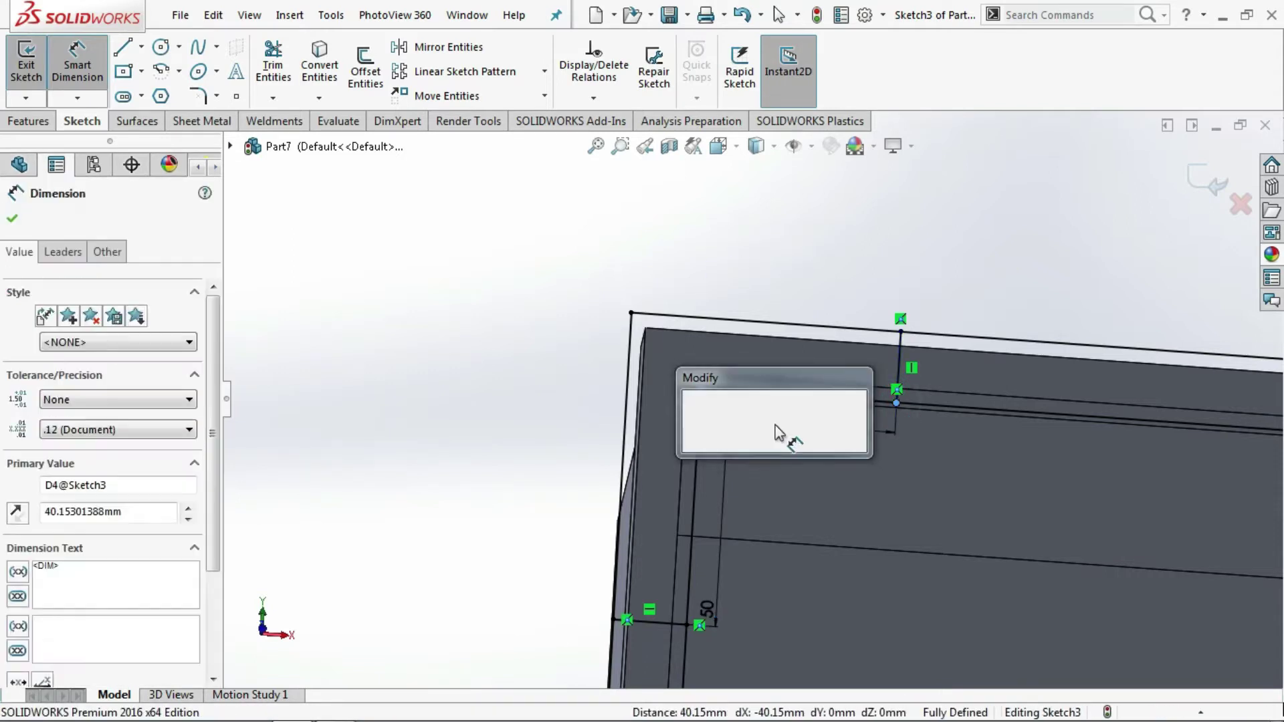
{"action": "type", "text": "50"}
{"action": "key", "text": "Return"}
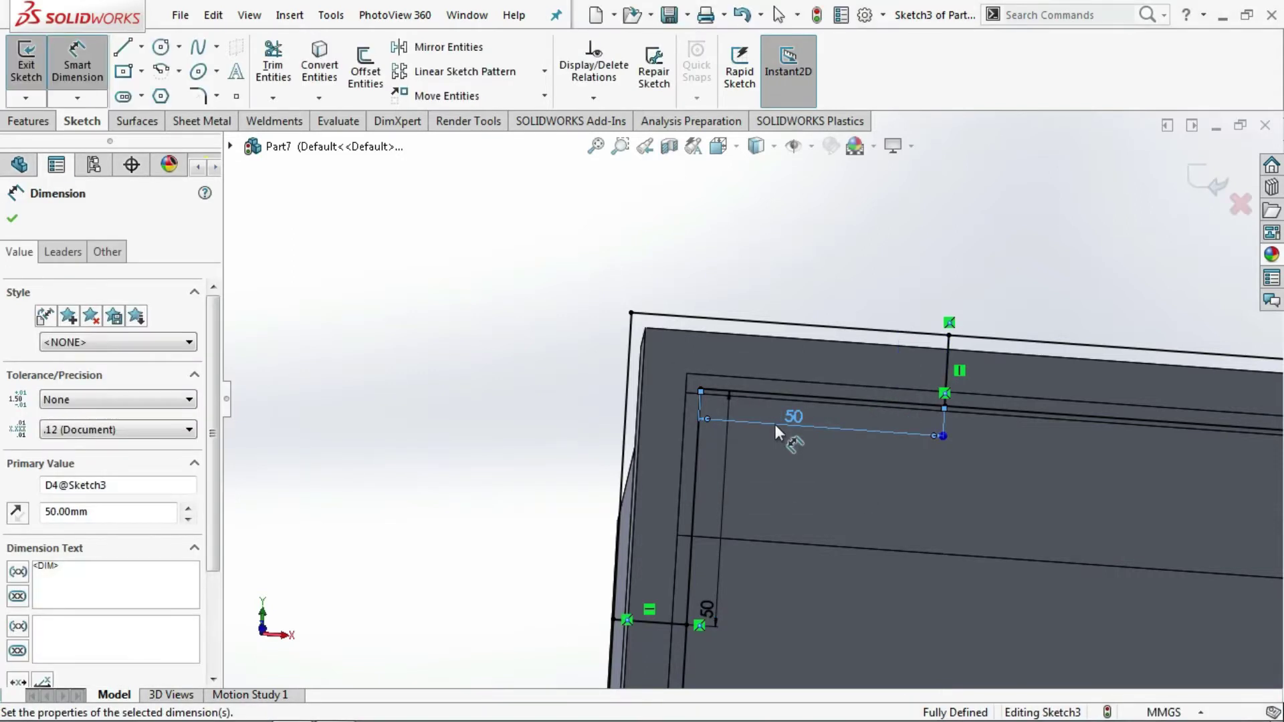
{"action": "left_click", "coordinate": [12, 219]}
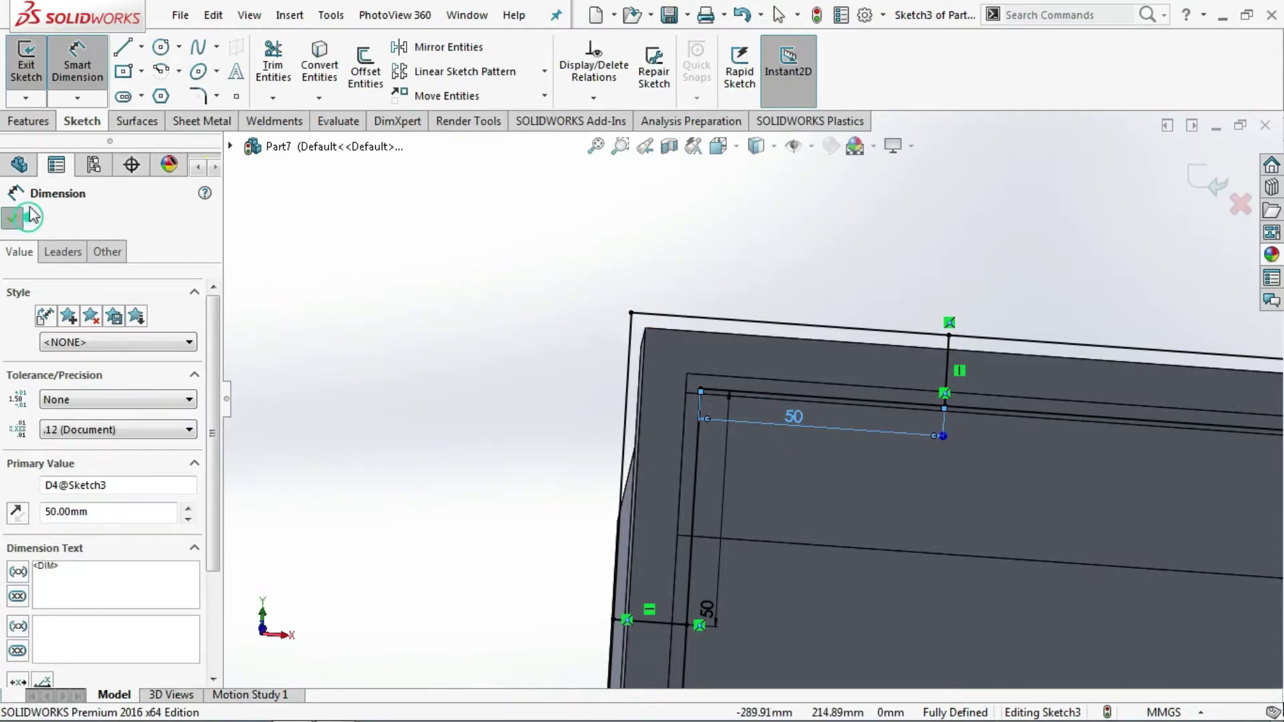
{"action": "left_click", "coordinate": [272, 65]}
Step: Power-trim the rim lines down to an L-shaped corner cap outline at the top-left
{"action": "left_click_drag", "start_coordinate": [1008, 263], "coordinate": [1042, 347]}
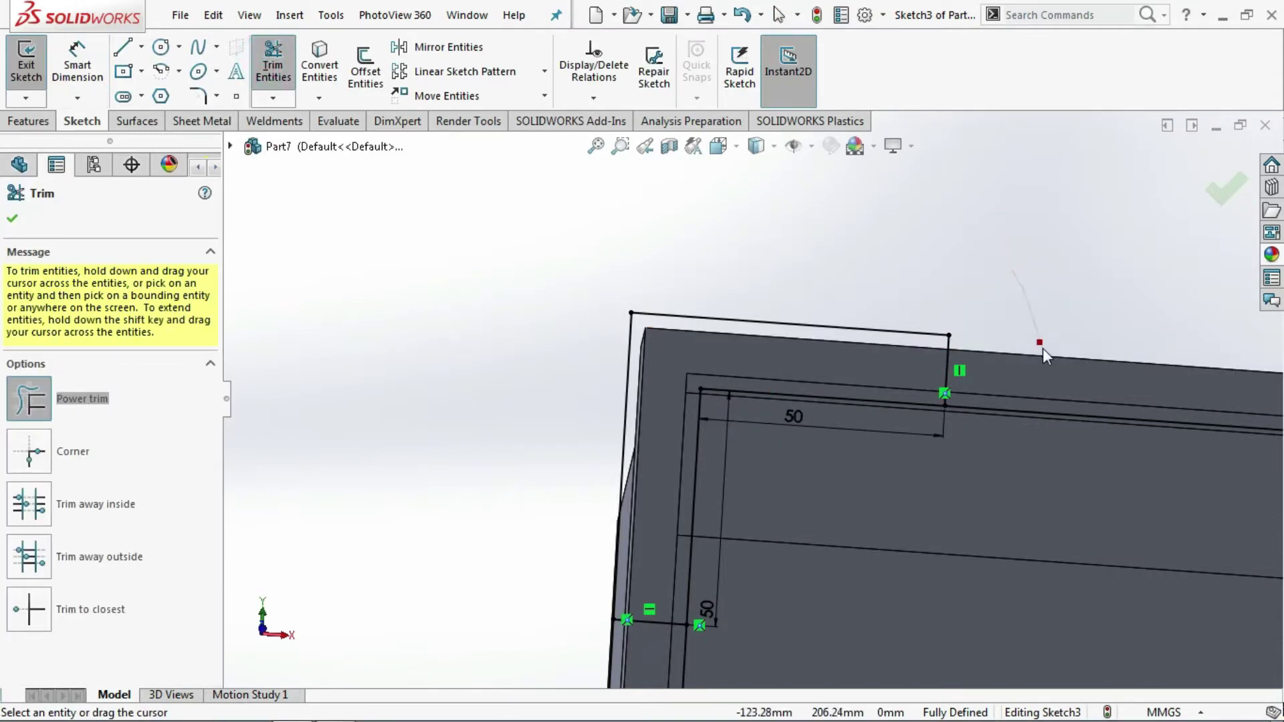
{"action": "left_click_drag", "start_coordinate": [1060, 448], "coordinate": [1042, 398]}
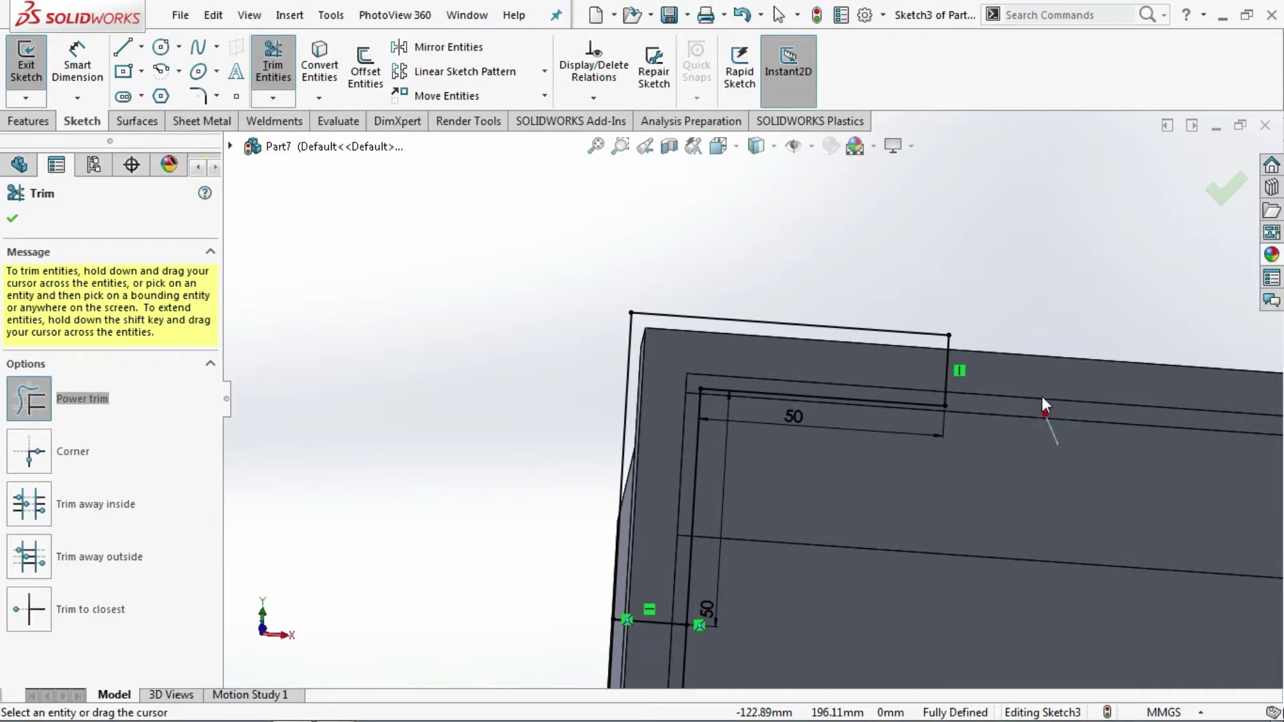
{"action": "scroll", "coordinate": [826, 662], "scroll_direction": "up", "scroll_amount": 2}
{"action": "left_click_drag", "start_coordinate": [826, 638], "coordinate": [648, 605]}
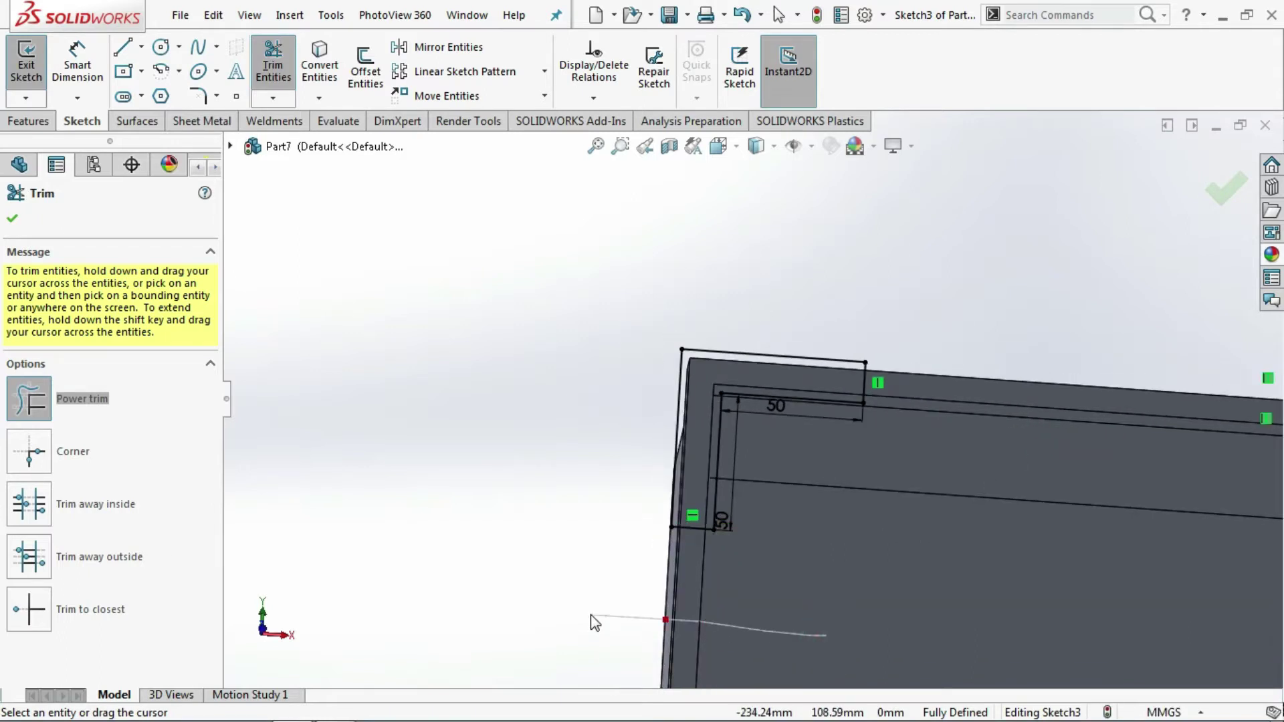
{"action": "scroll", "coordinate": [776, 576], "scroll_direction": "up", "scroll_amount": 2}
{"action": "scroll", "coordinate": [946, 524], "scroll_direction": "up", "scroll_amount": 3}
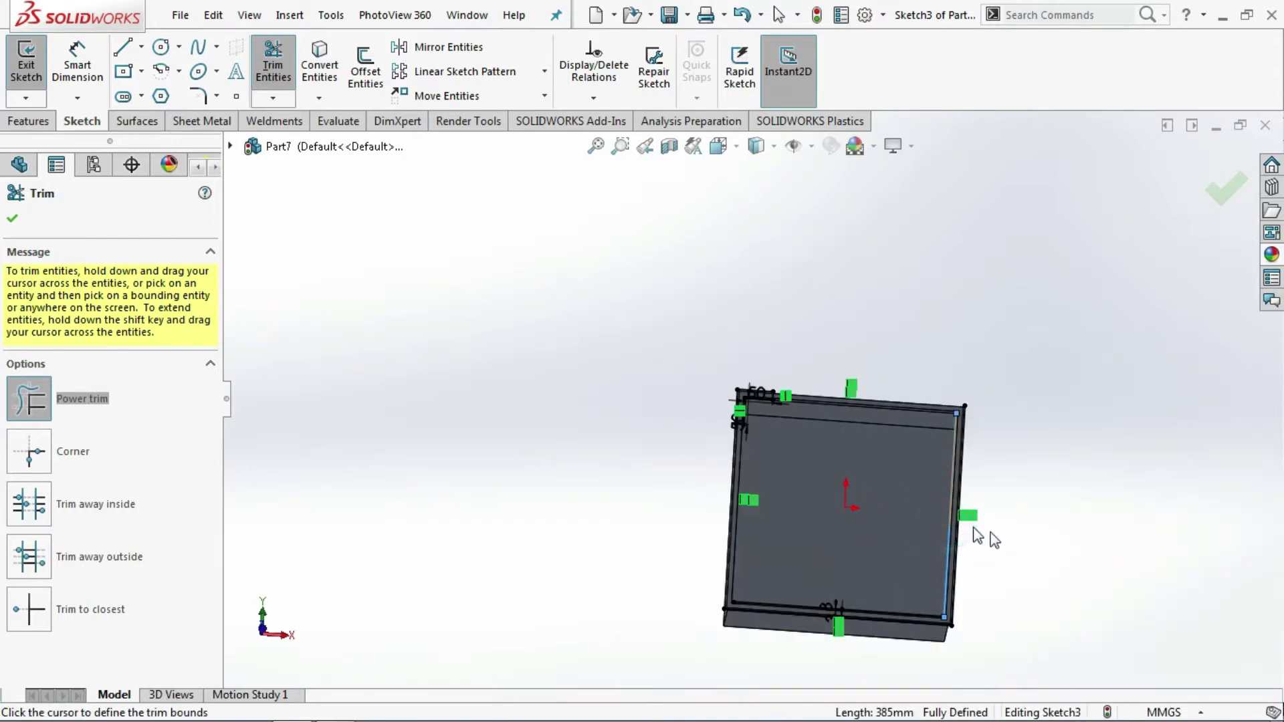
{"action": "left_click_drag", "start_coordinate": [893, 500], "coordinate": [878, 661]}
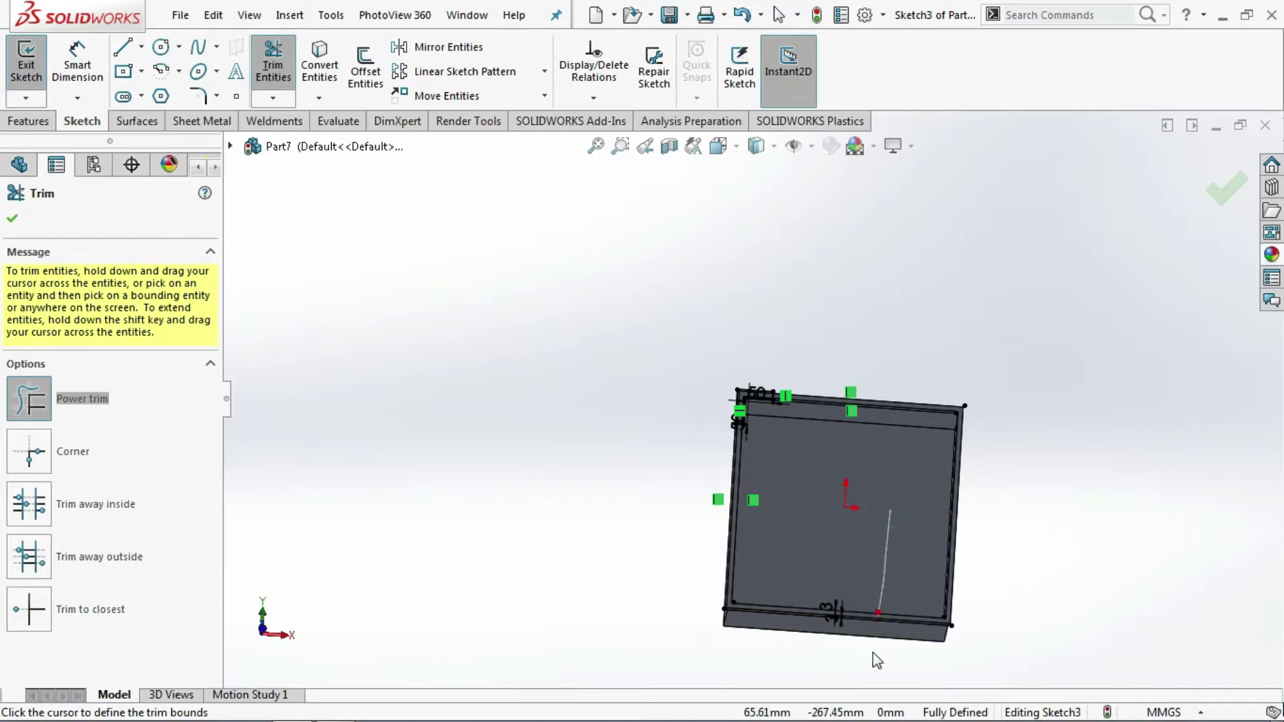
{"action": "left_click_drag", "start_coordinate": [1004, 649], "coordinate": [936, 616]}
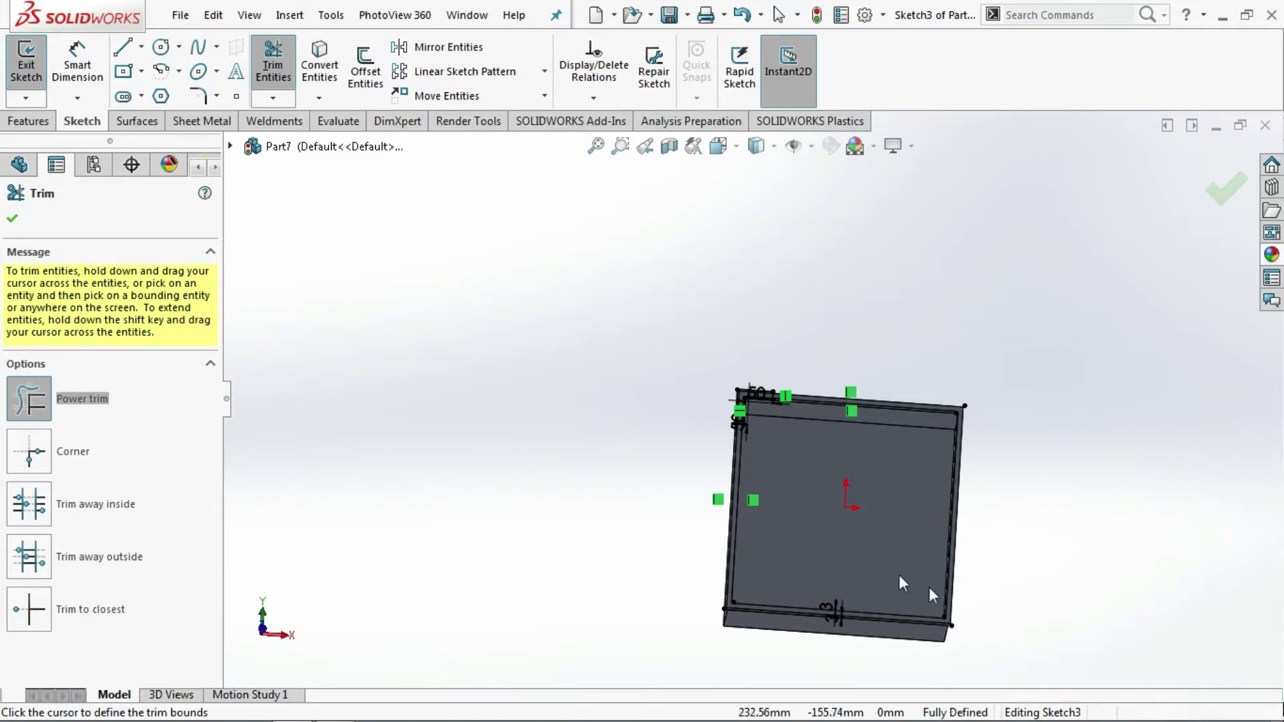
{"action": "mouse_move", "coordinate": [894, 557]}
{"action": "left_mouse_down"}
{"action": "mouse_move", "coordinate": [602, 532]}
{"action": "mouse_move", "coordinate": [568, 642]}
{"action": "left_mouse_up"}
{"action": "scroll", "coordinate": [780, 387], "scroll_direction": "down", "scroll_amount": 3}
{"action": "scroll", "coordinate": [779, 388], "scroll_direction": "down", "scroll_amount": 3}
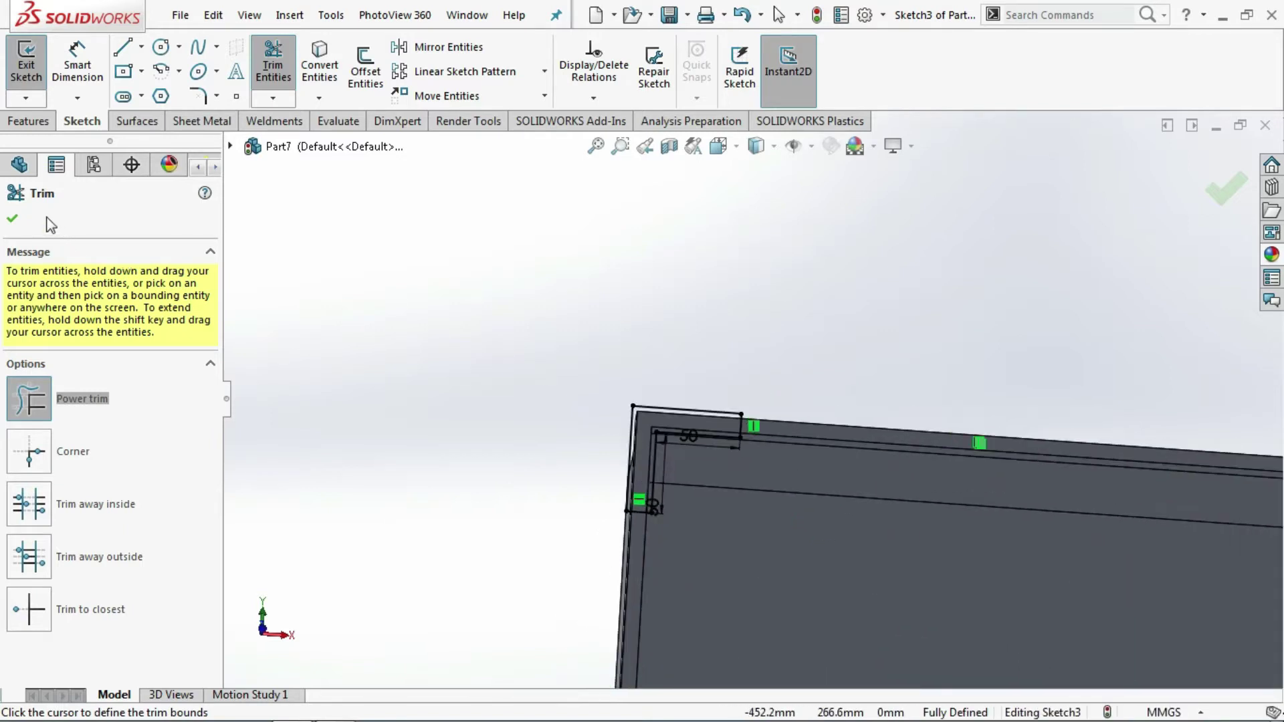
{"action": "left_click", "coordinate": [12, 219]}
{"action": "left_click", "coordinate": [28, 121]}
{"action": "left_click", "coordinate": [34, 77]}
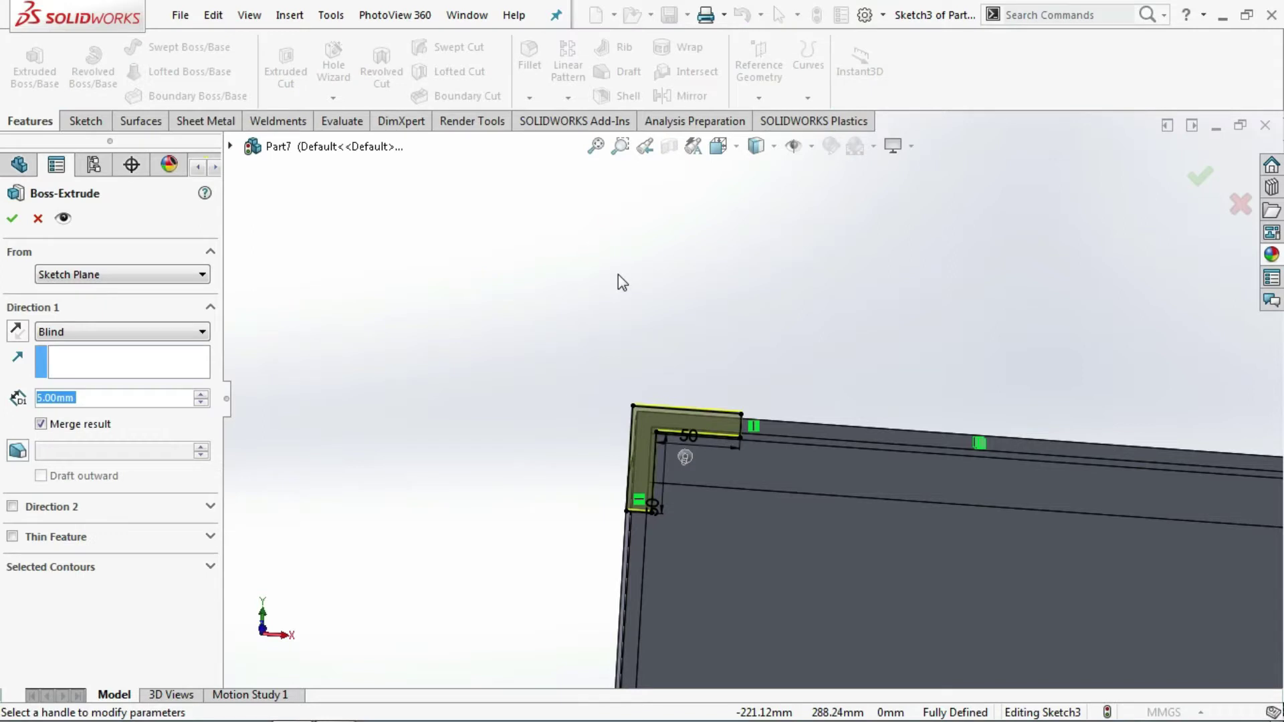
Step: Extrude the L-shaped corner cap with a 10 mm second-direction depth
{"action": "left_click", "coordinate": [12, 509]}
{"action": "mouse_move", "coordinate": [428, 460]}
{"action": "middle_mouse_down"}
{"action": "mouse_move", "coordinate": [502, 468]}
{"action": "mouse_move", "coordinate": [487, 495]}
{"action": "middle_mouse_up"}
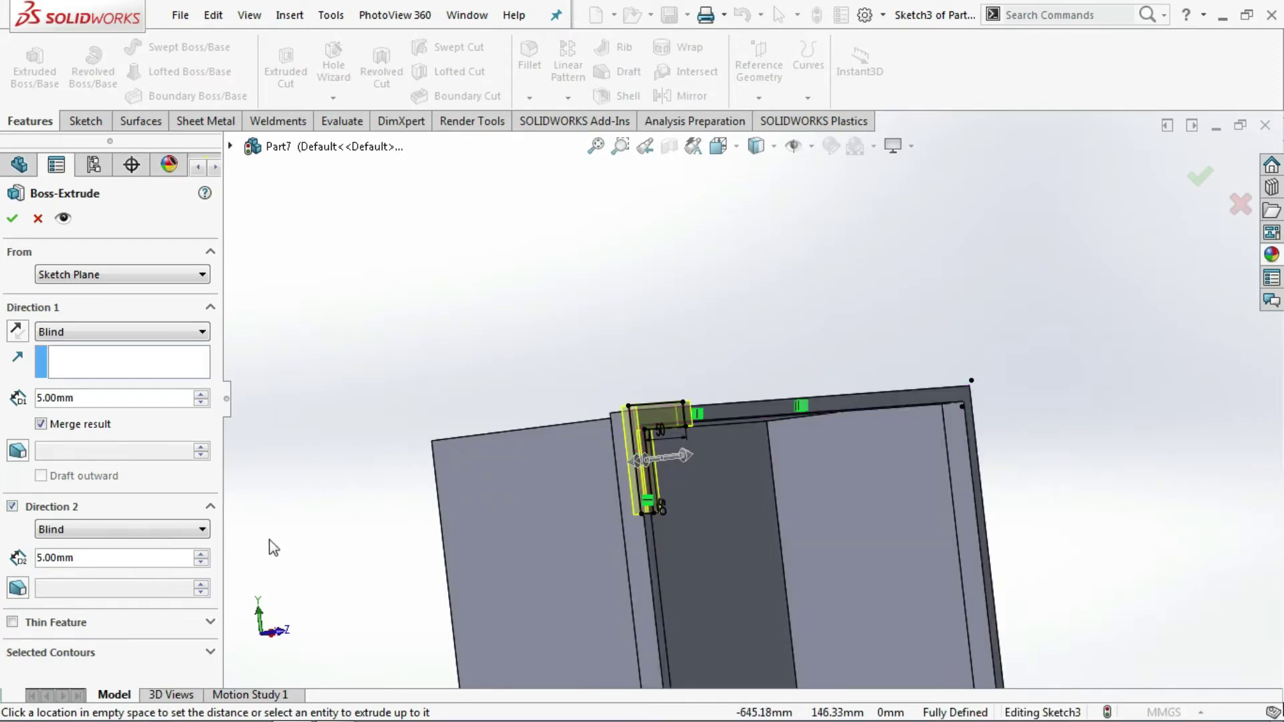
{"action": "left_click_drag", "start_coordinate": [104, 557], "coordinate": [37, 559]}
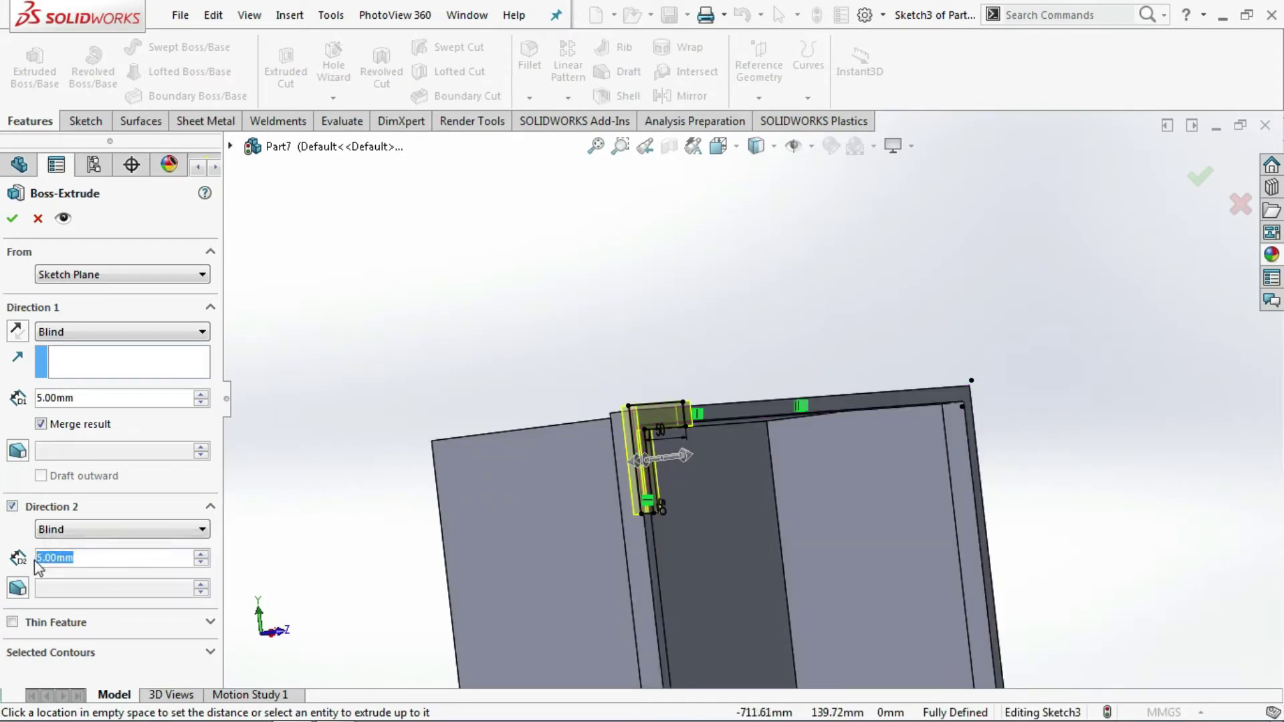
{"action": "type", "text": "10"}
{"action": "key", "text": "Return"}
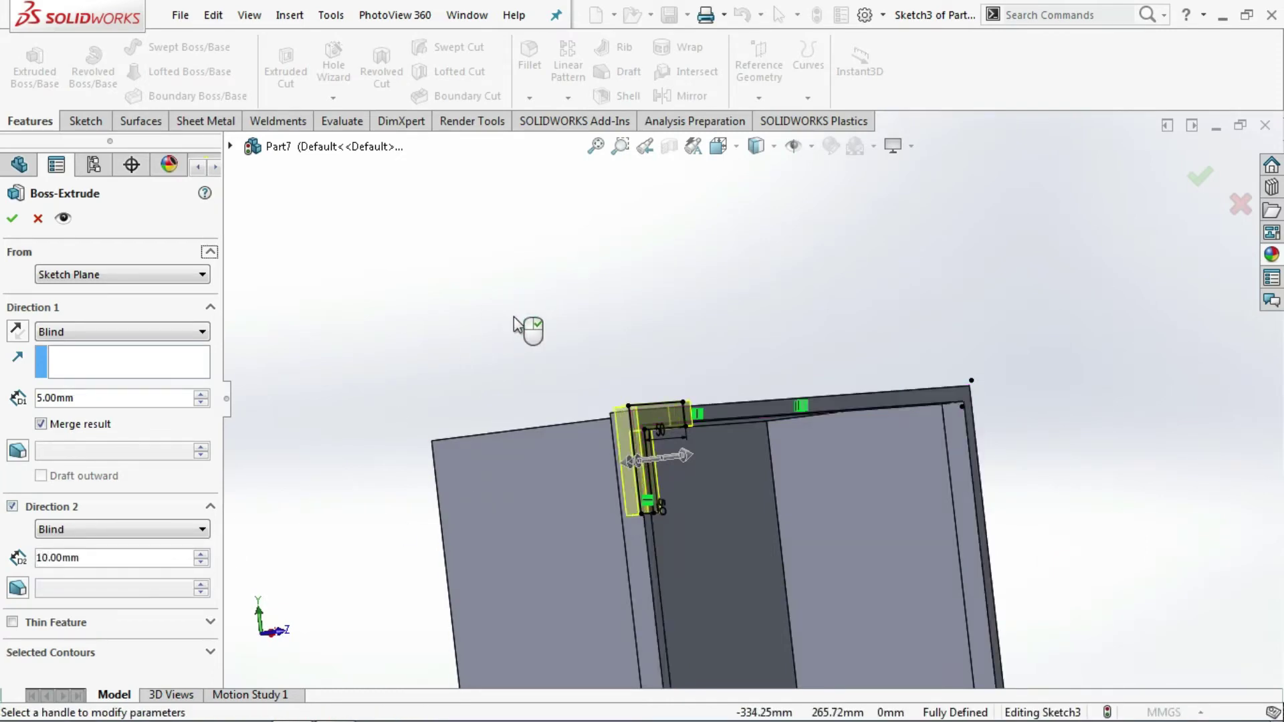
{"action": "left_click", "coordinate": [13, 220]}
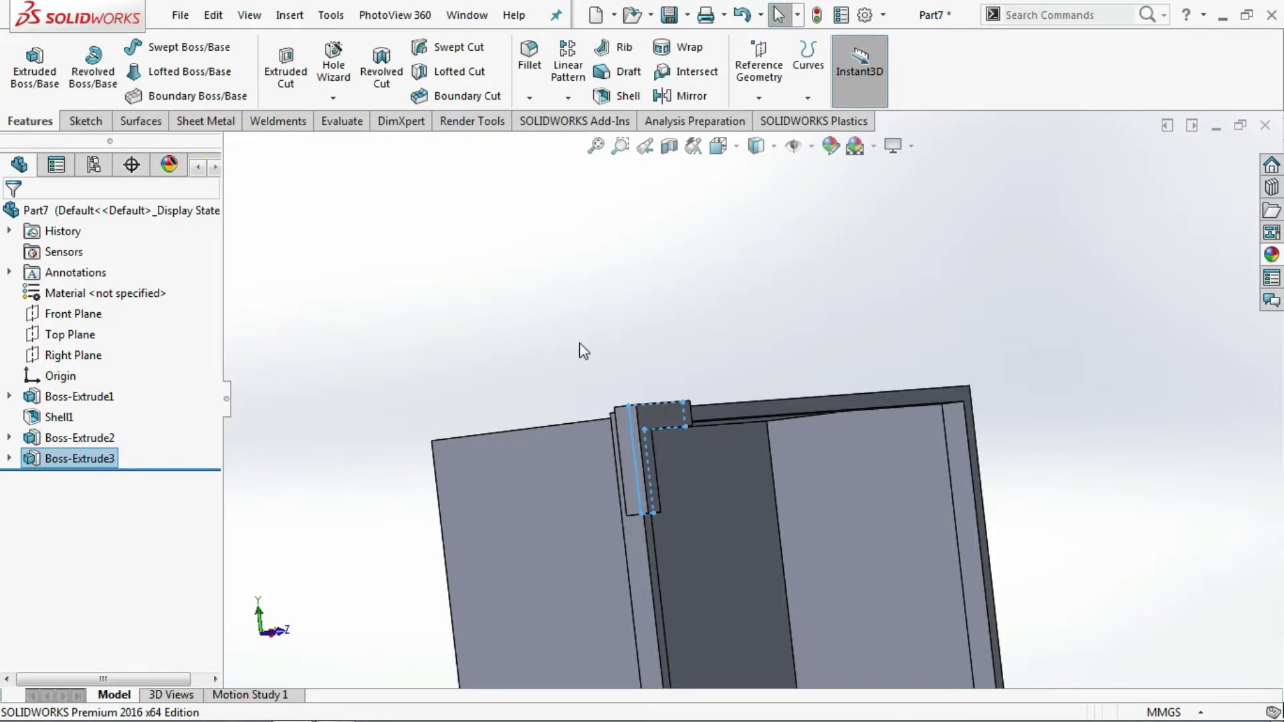
Step: Edit Boss-Extrude3 so its first-direction depth is also 10 mm
{"action": "right_click", "coordinate": [70, 462]}
{"action": "left_click", "coordinate": [106, 279]}
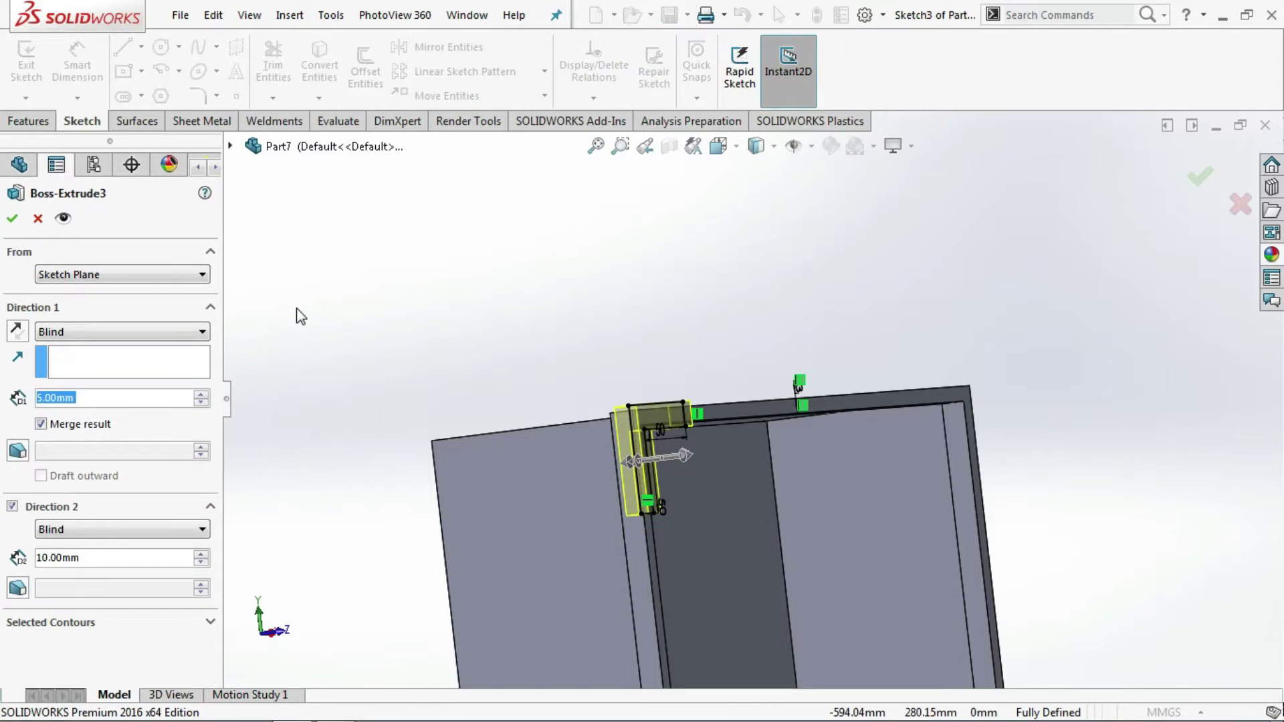
{"action": "type", "text": "10"}
{"action": "key", "text": "Return"}
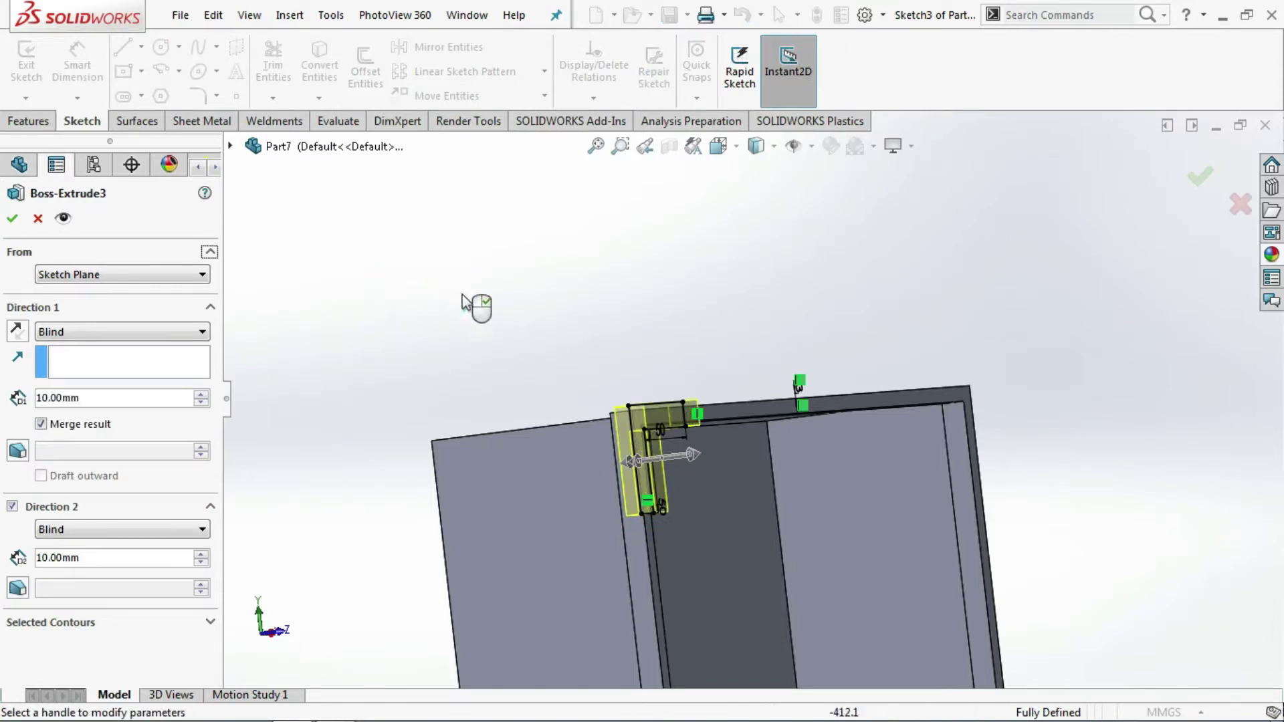
{"action": "left_click", "coordinate": [24, 222]}
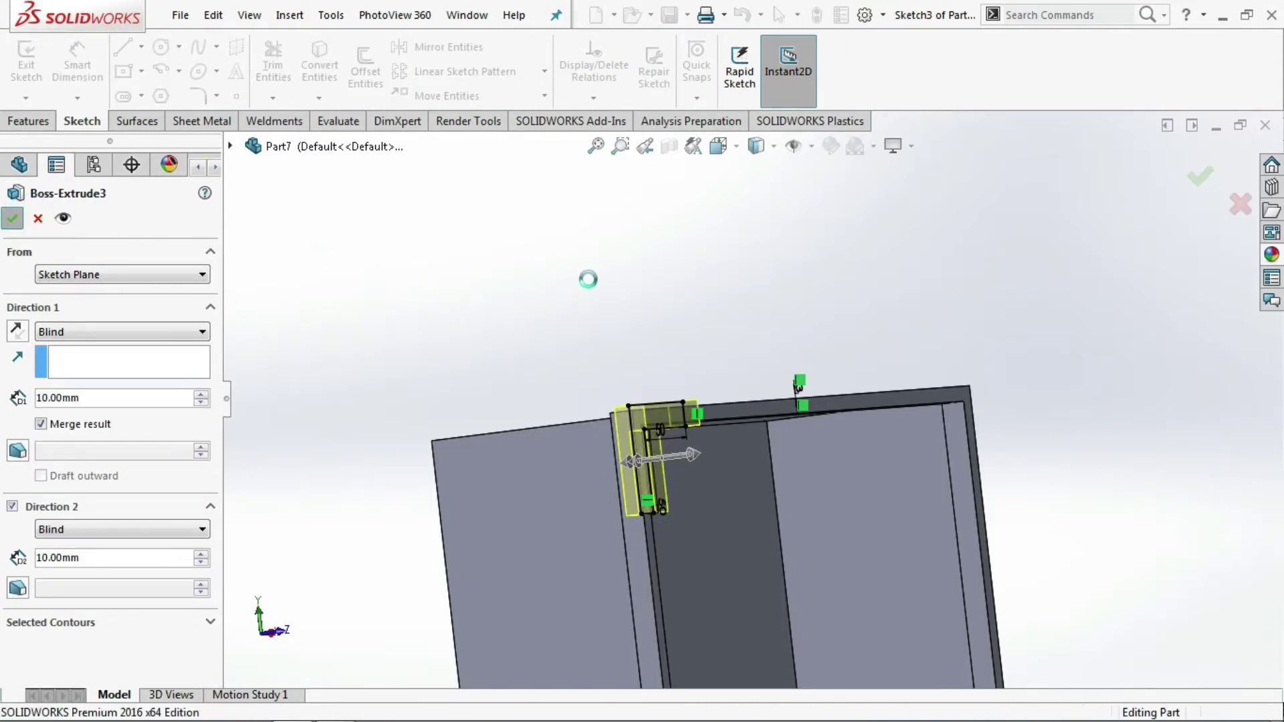
{"action": "middle_click_drag", "start_coordinate": [588, 280], "coordinate": [610, 428]}
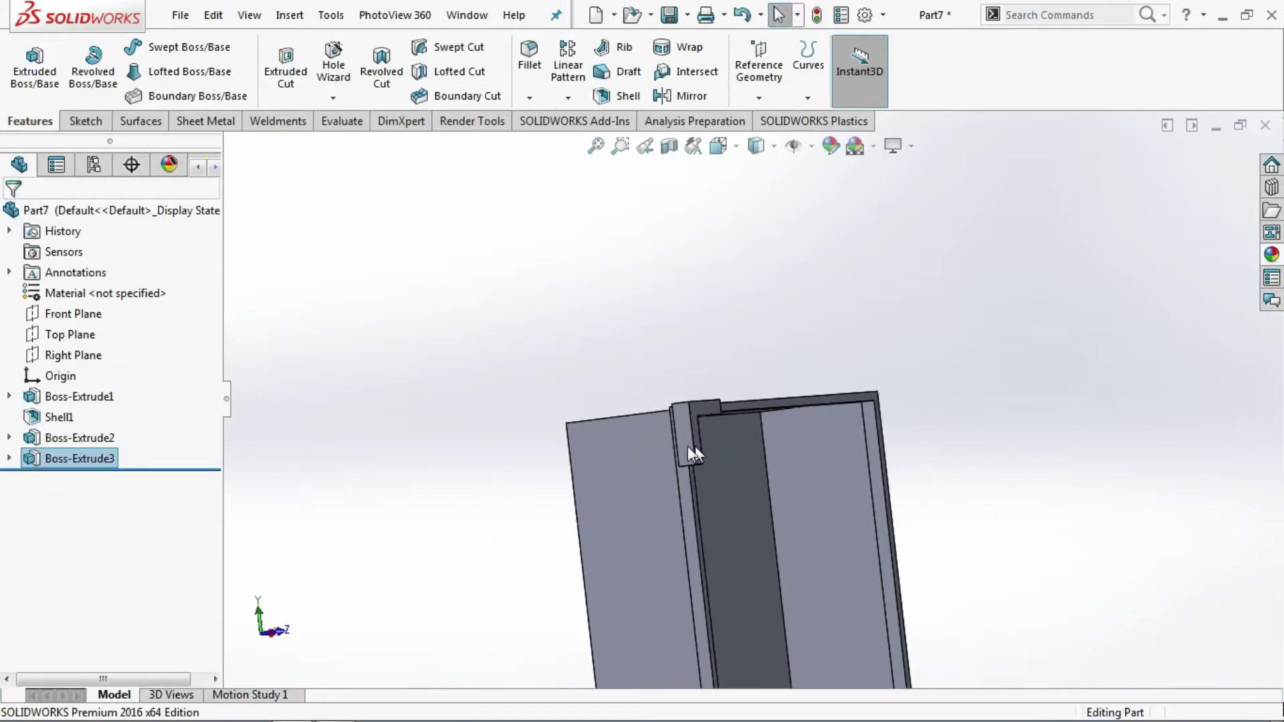
{"action": "scroll", "coordinate": [810, 408], "scroll_direction": "down", "scroll_amount": 3}
{"action": "scroll", "coordinate": [800, 404], "scroll_direction": "down", "scroll_amount": 3}
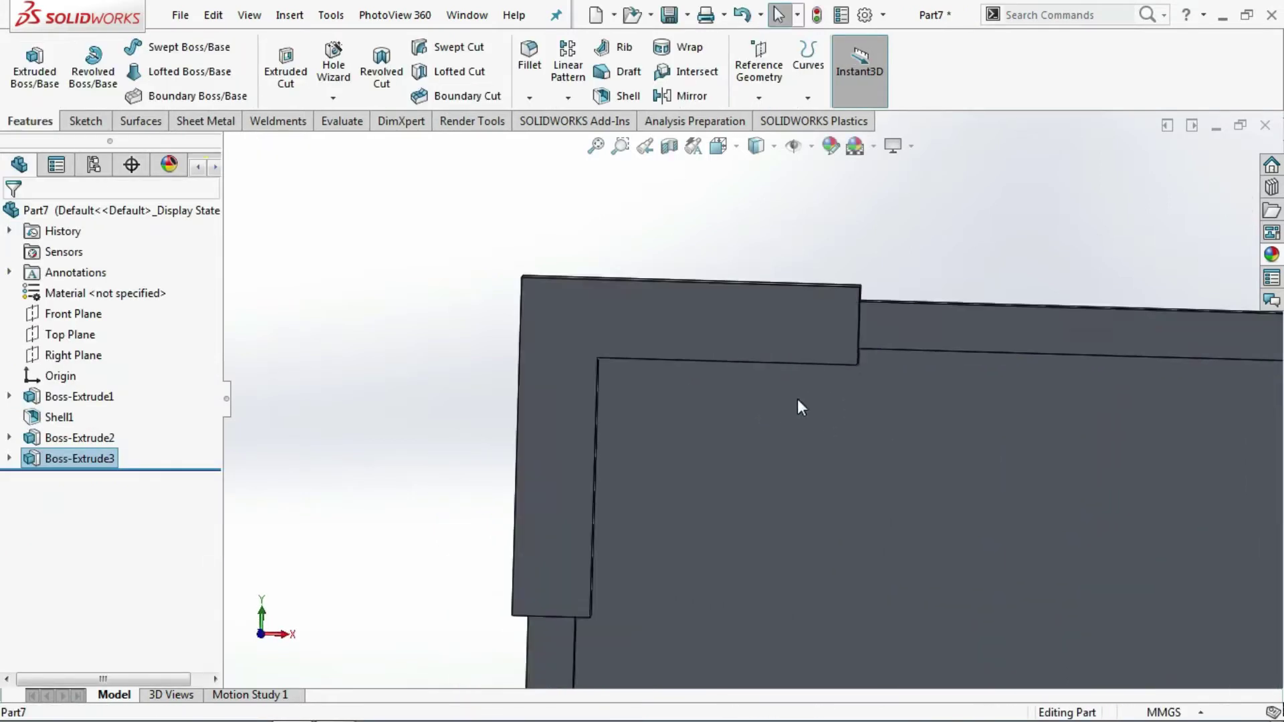
{"action": "scroll", "coordinate": [596, 316], "scroll_direction": "down", "scroll_amount": 3}
{"action": "left_click", "coordinate": [596, 321]}
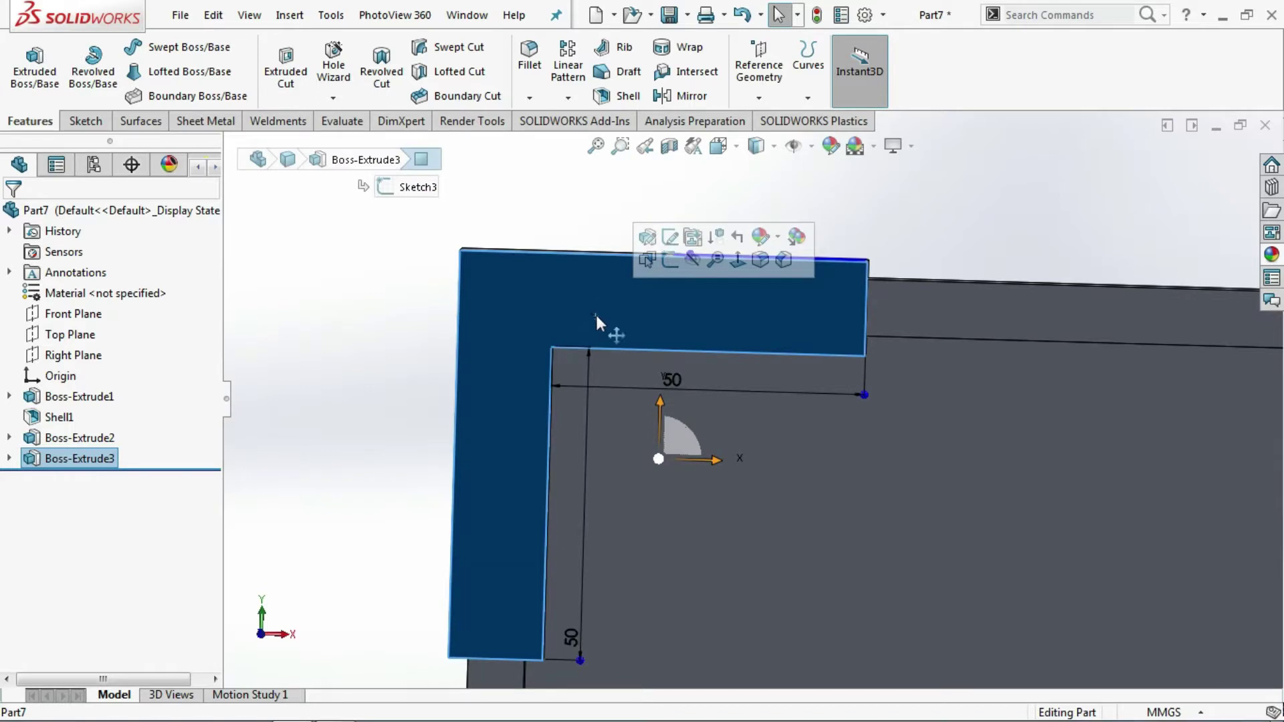
Step: Start a sketch on the L face and offset its edges 3 mm inward
{"action": "left_click", "coordinate": [670, 264]}
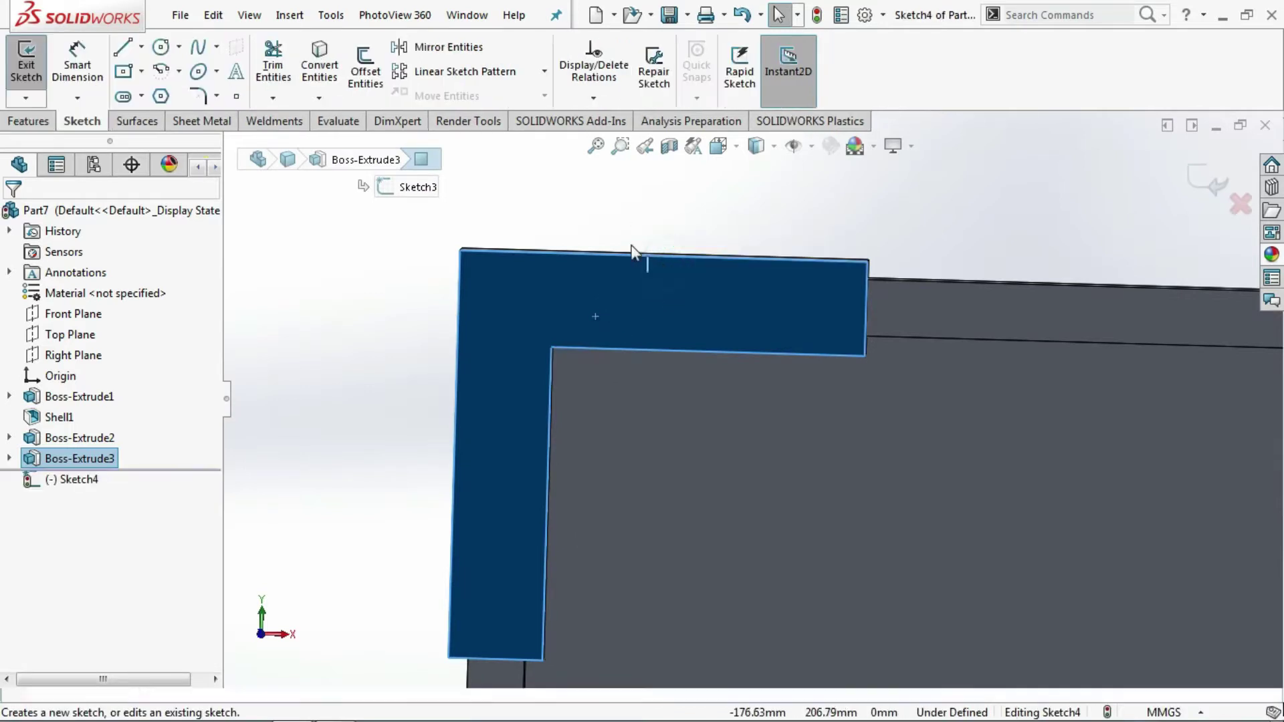
{"action": "left_click", "coordinate": [376, 74]}
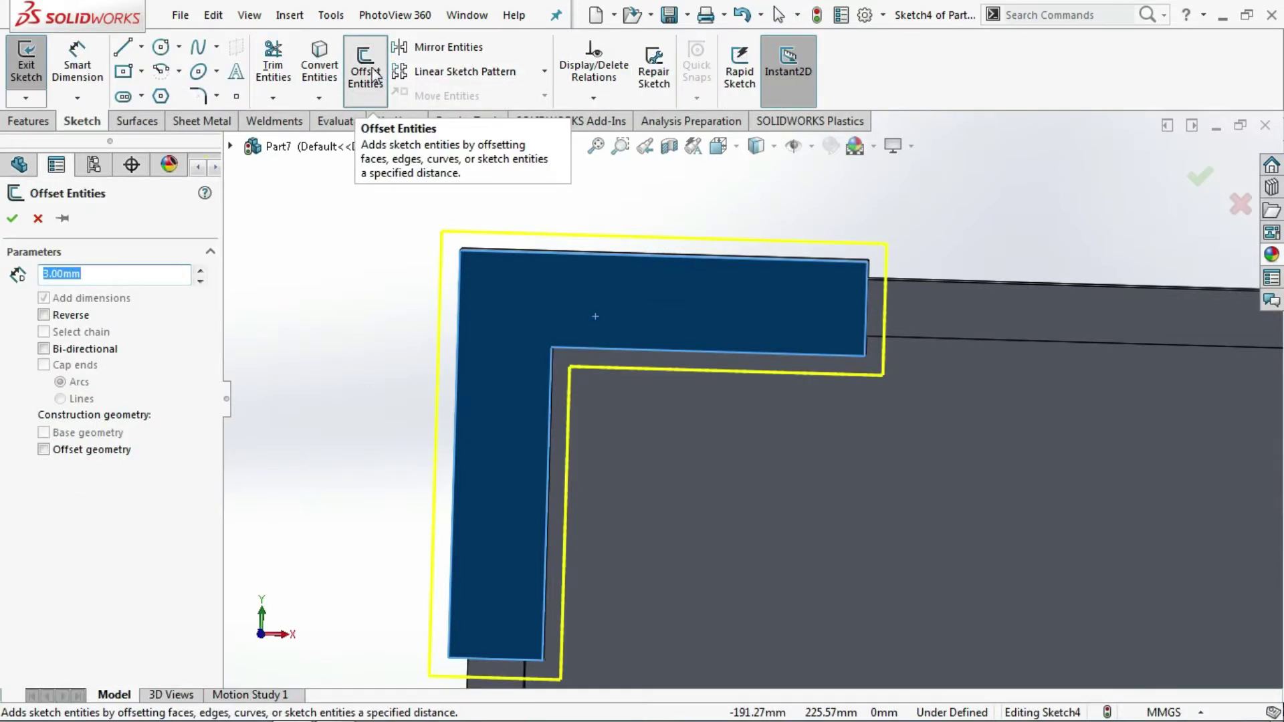
{"action": "left_click", "coordinate": [81, 320]}
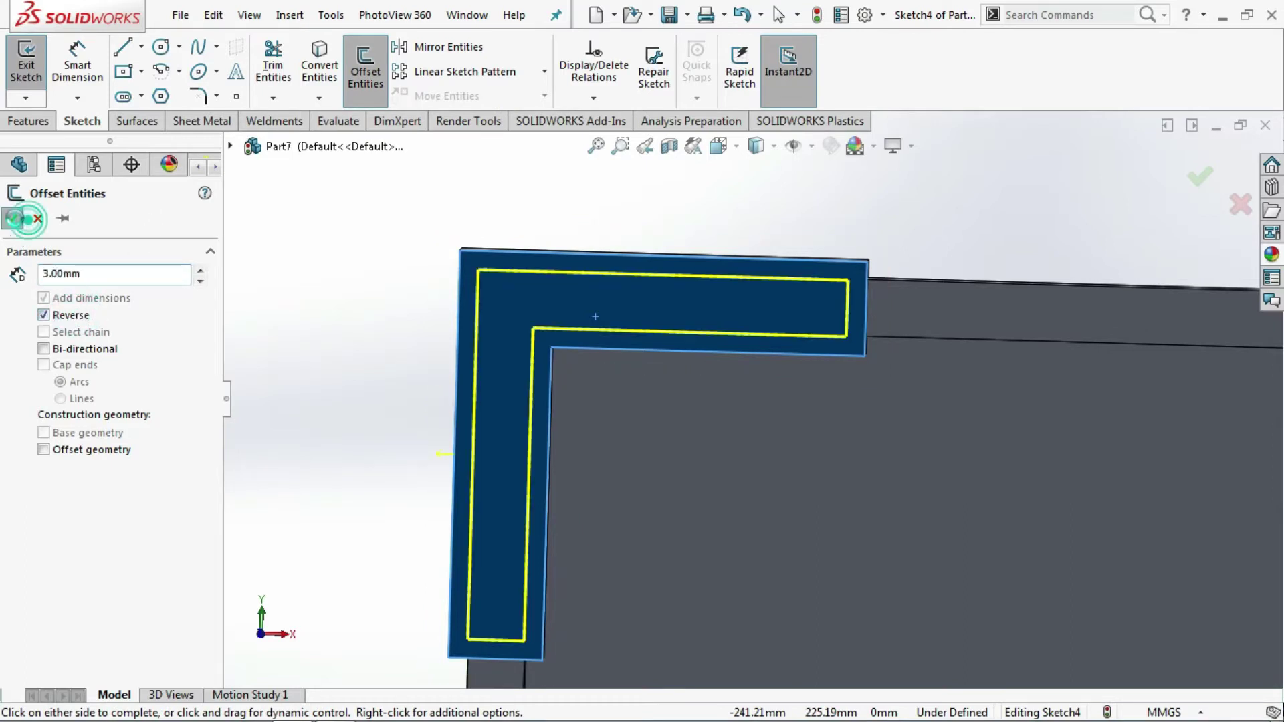
{"action": "left_click", "coordinate": [12, 219]}
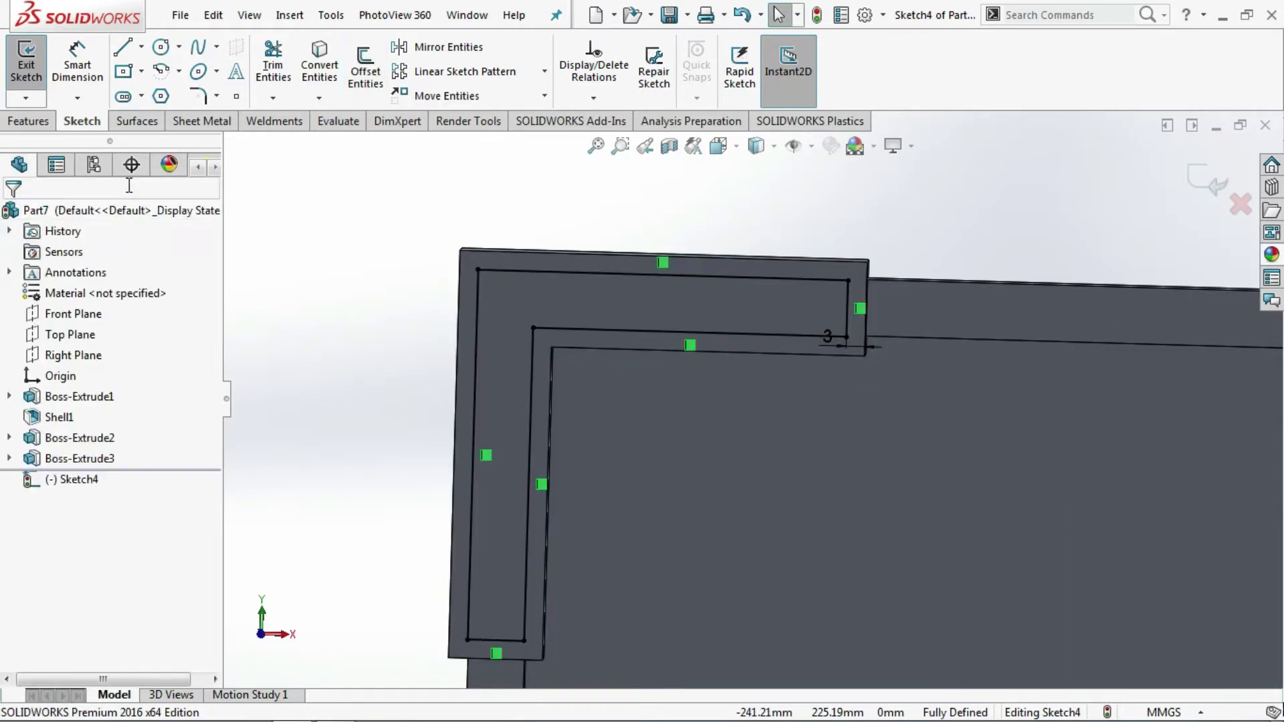
Step: Draw a closed L-shaped line profile along the offset outline
{"action": "left_click", "coordinate": [121, 48]}
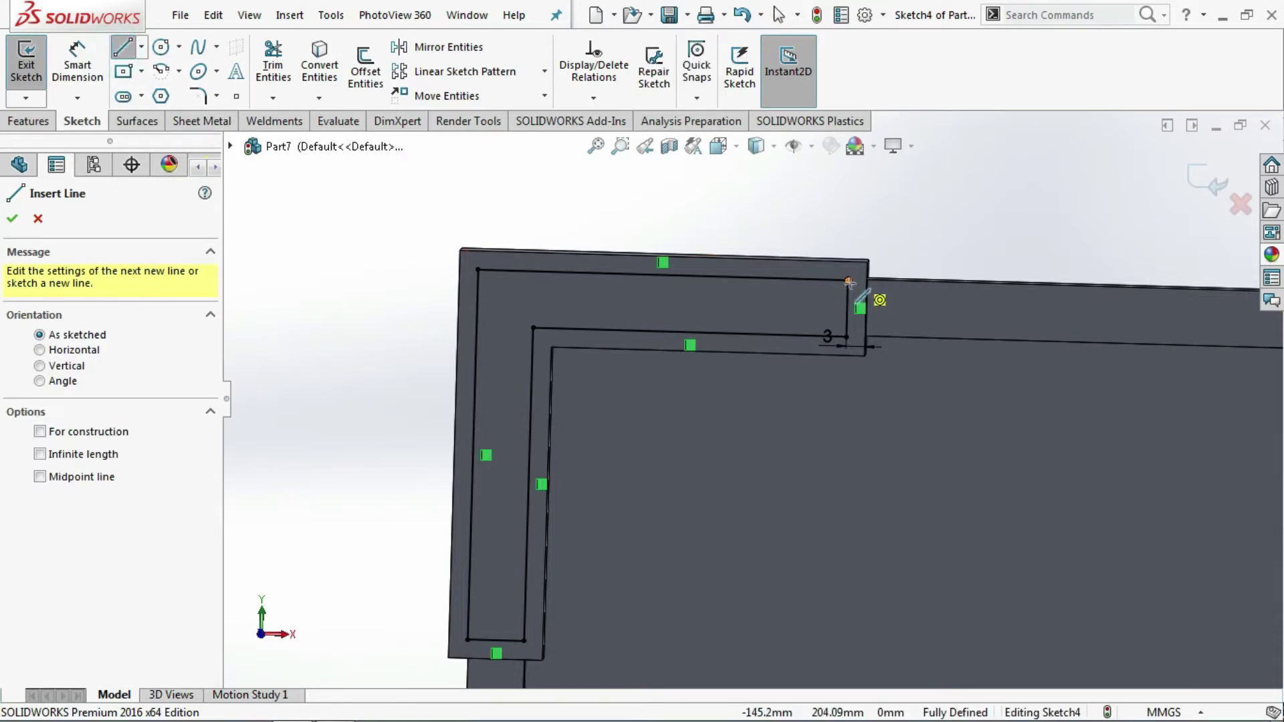
{"action": "left_click", "coordinate": [849, 281]}
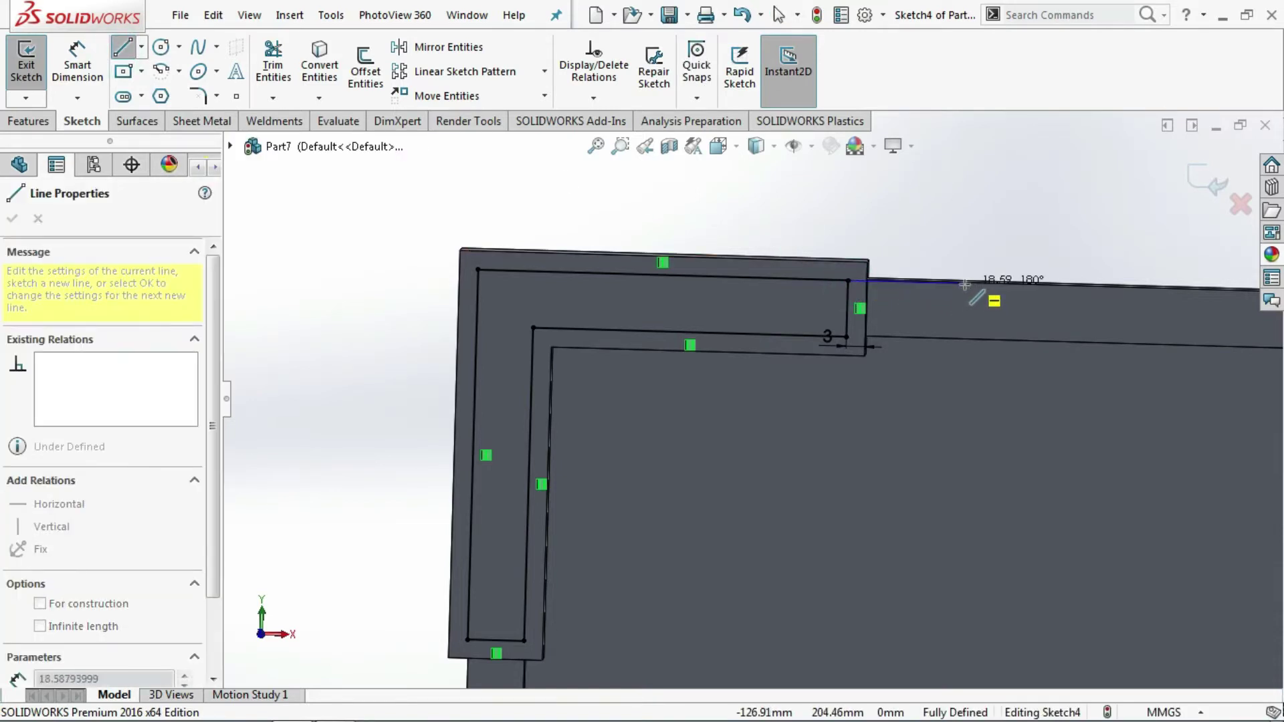
{"action": "left_click", "coordinate": [964, 282]}
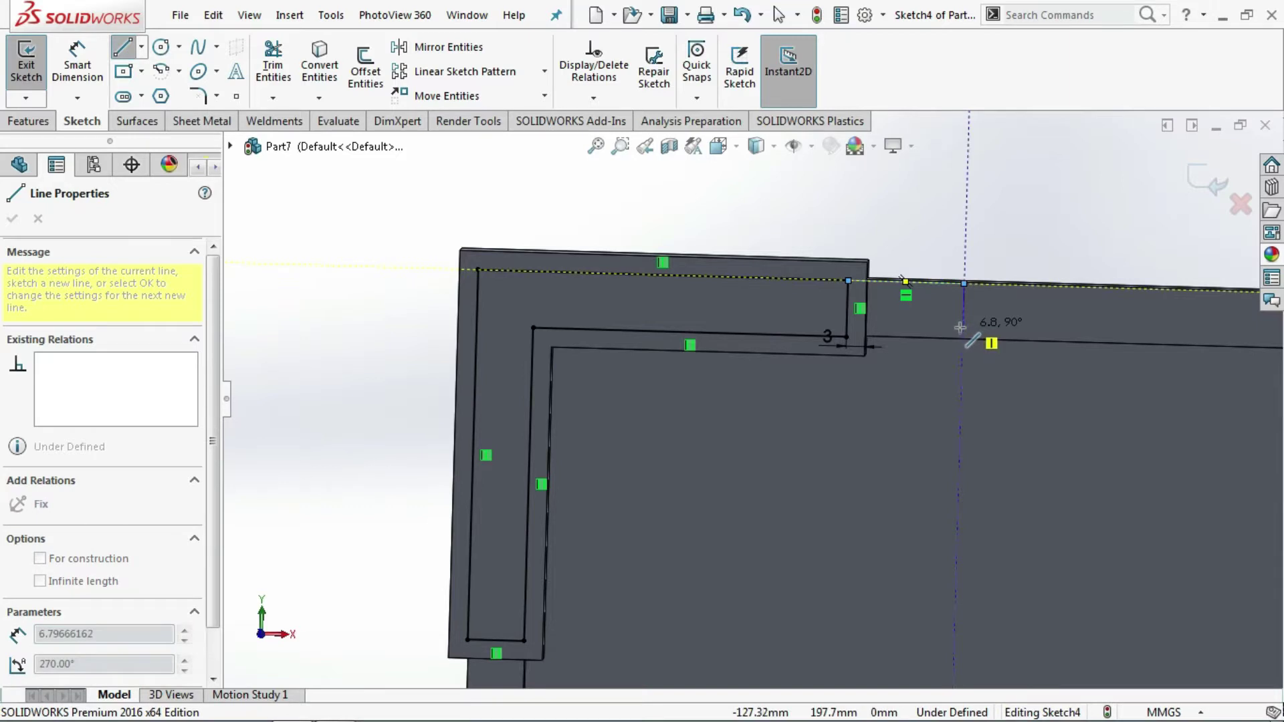
{"action": "left_click", "coordinate": [962, 397]}
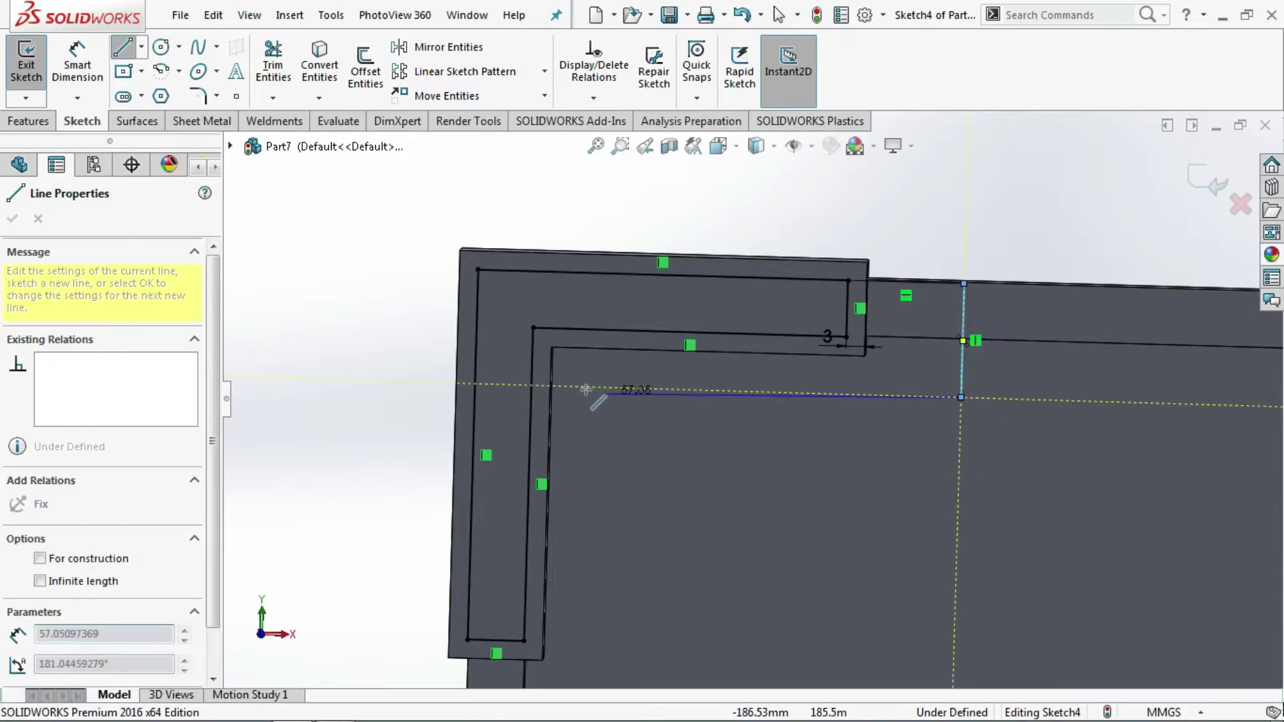
{"action": "left_click", "coordinate": [561, 389]}
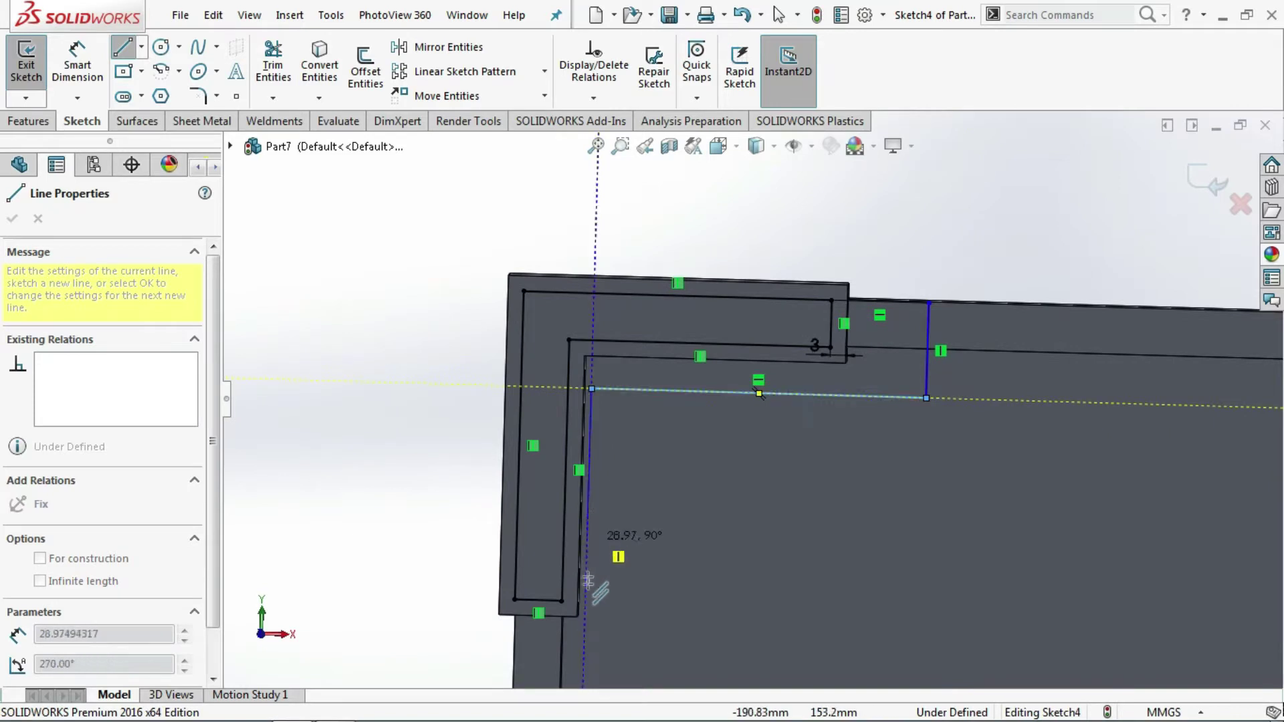
{"action": "left_click", "coordinate": [584, 661]}
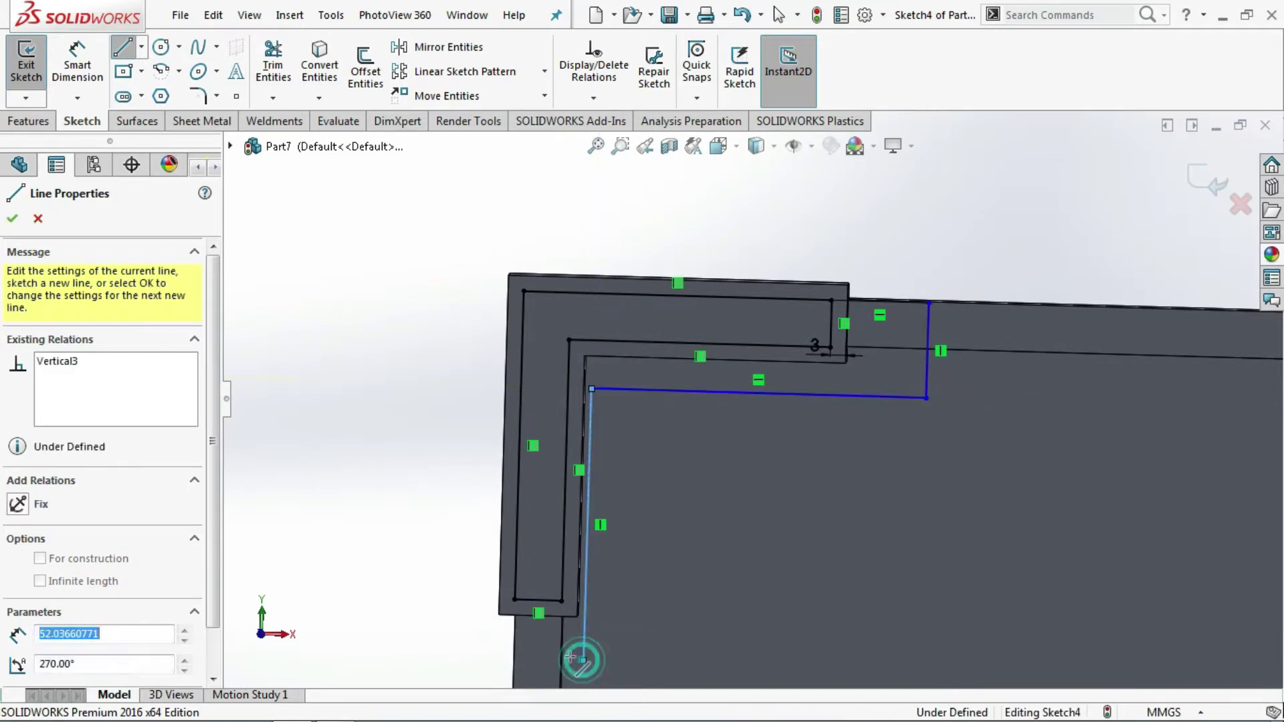
{"action": "left_click", "coordinate": [515, 658]}
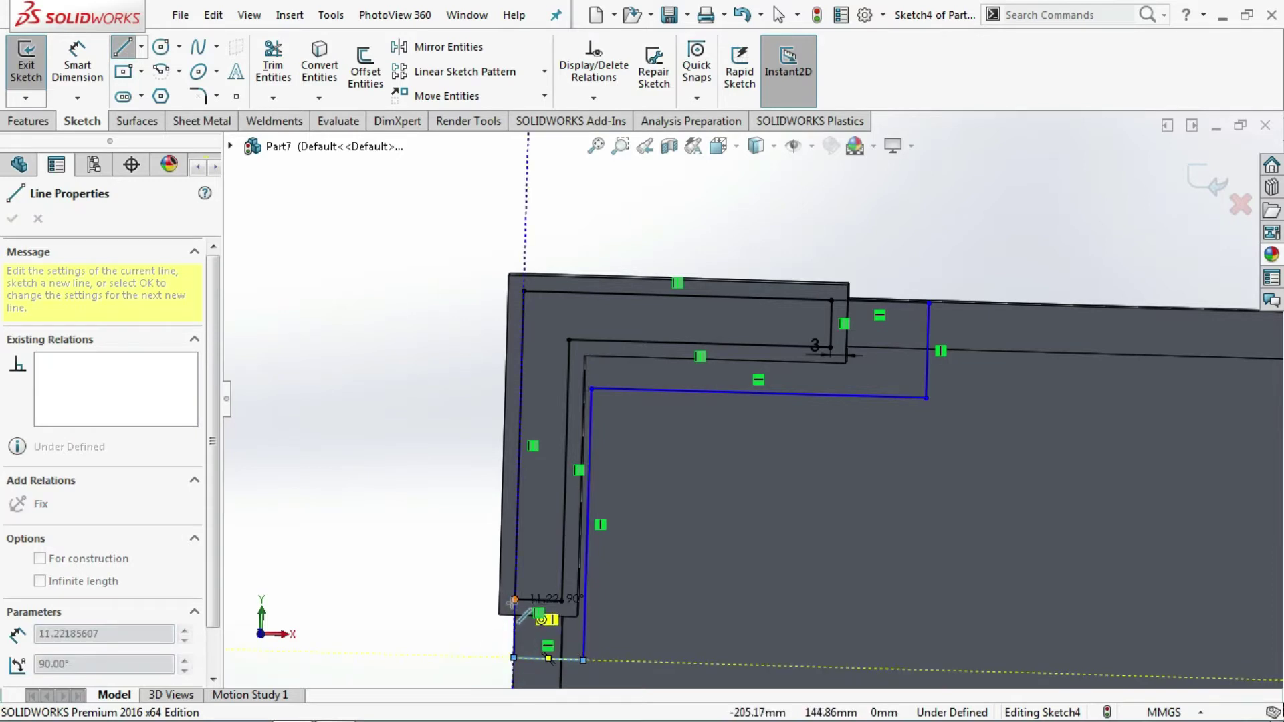
{"action": "left_click", "coordinate": [515, 600]}
{"action": "right_click", "coordinate": [792, 535]}
{"action": "left_click", "coordinate": [843, 495]}
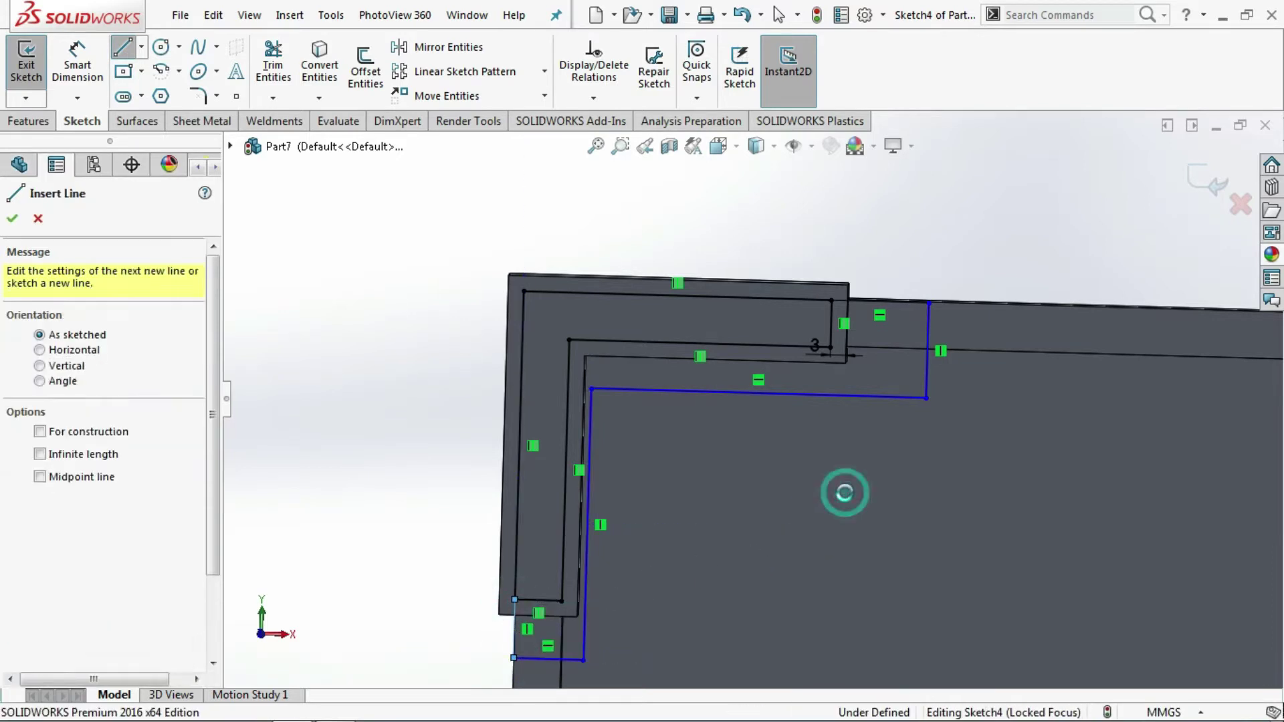
Step: Trim the extra lines at the corner, right side and bottom of the profile
{"action": "left_click", "coordinate": [272, 67]}
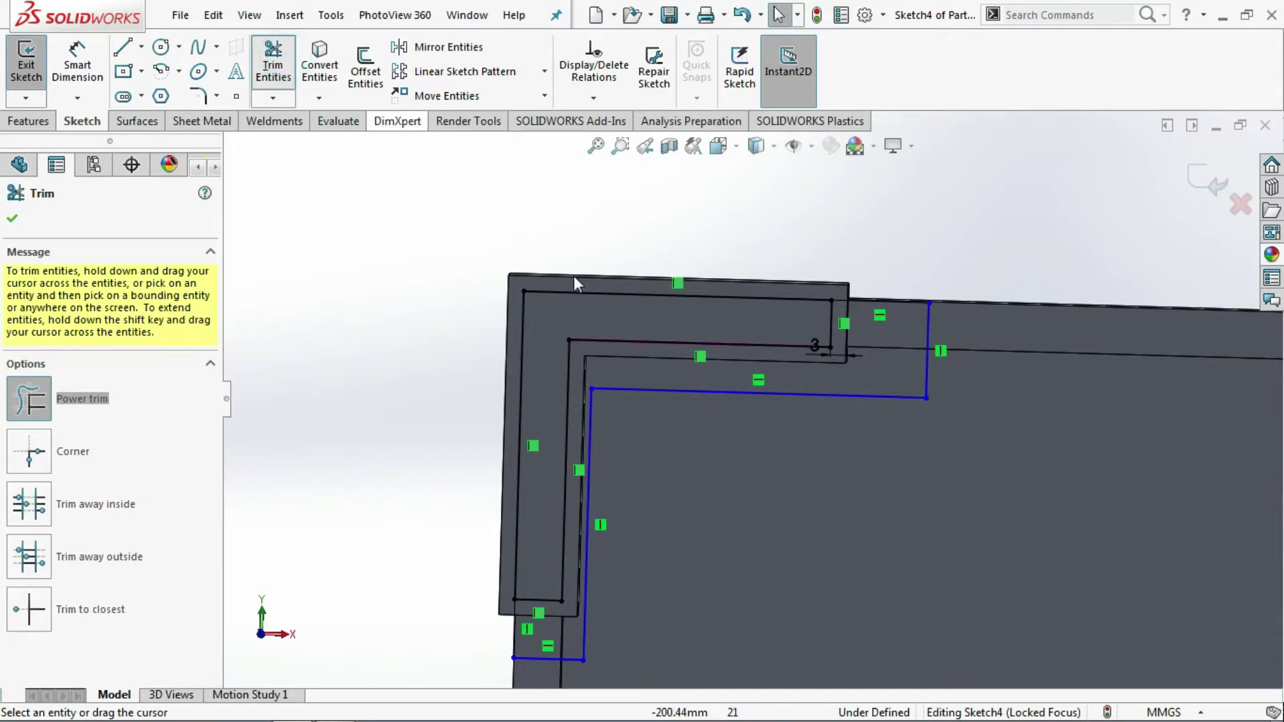
{"action": "mouse_move", "coordinate": [616, 327]}
{"action": "left_mouse_down"}
{"action": "mouse_move", "coordinate": [639, 351]}
{"action": "mouse_move", "coordinate": [565, 362]}
{"action": "left_mouse_up"}
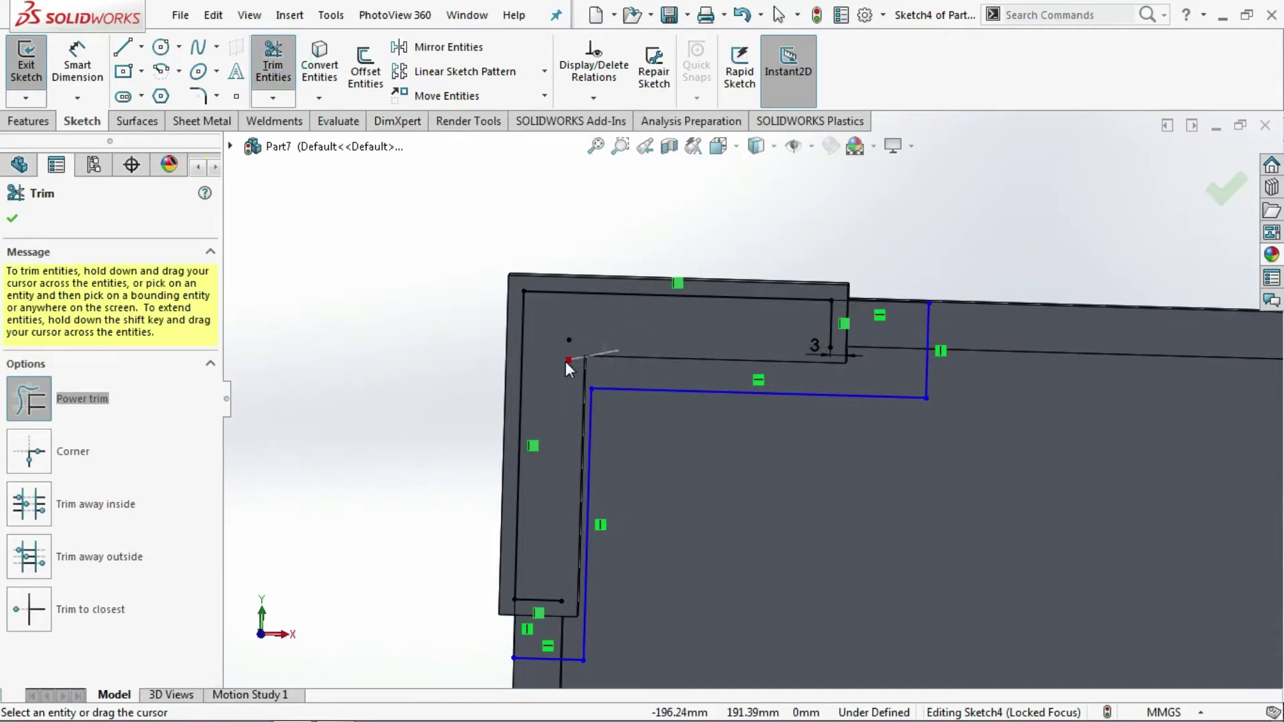
{"action": "left_click_drag", "start_coordinate": [837, 331], "coordinate": [838, 331]}
{"action": "left_click_drag", "start_coordinate": [560, 554], "coordinate": [545, 605]}
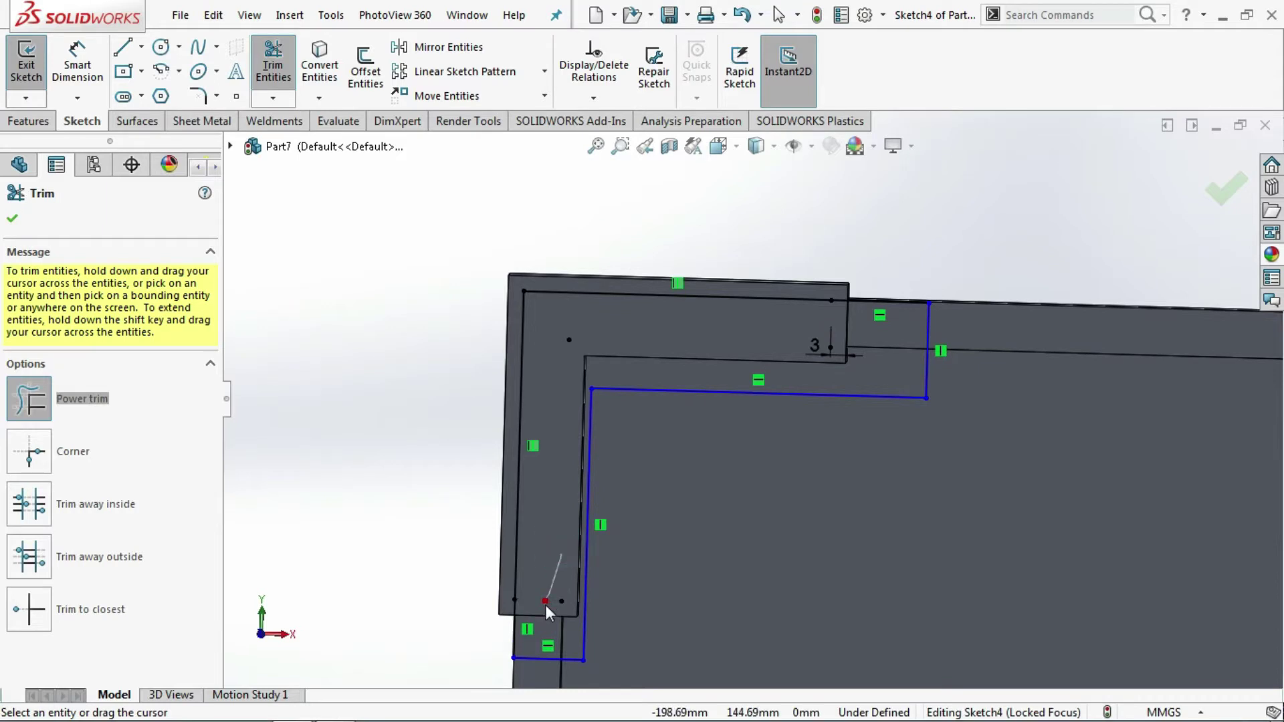
{"action": "left_click", "coordinate": [15, 217]}
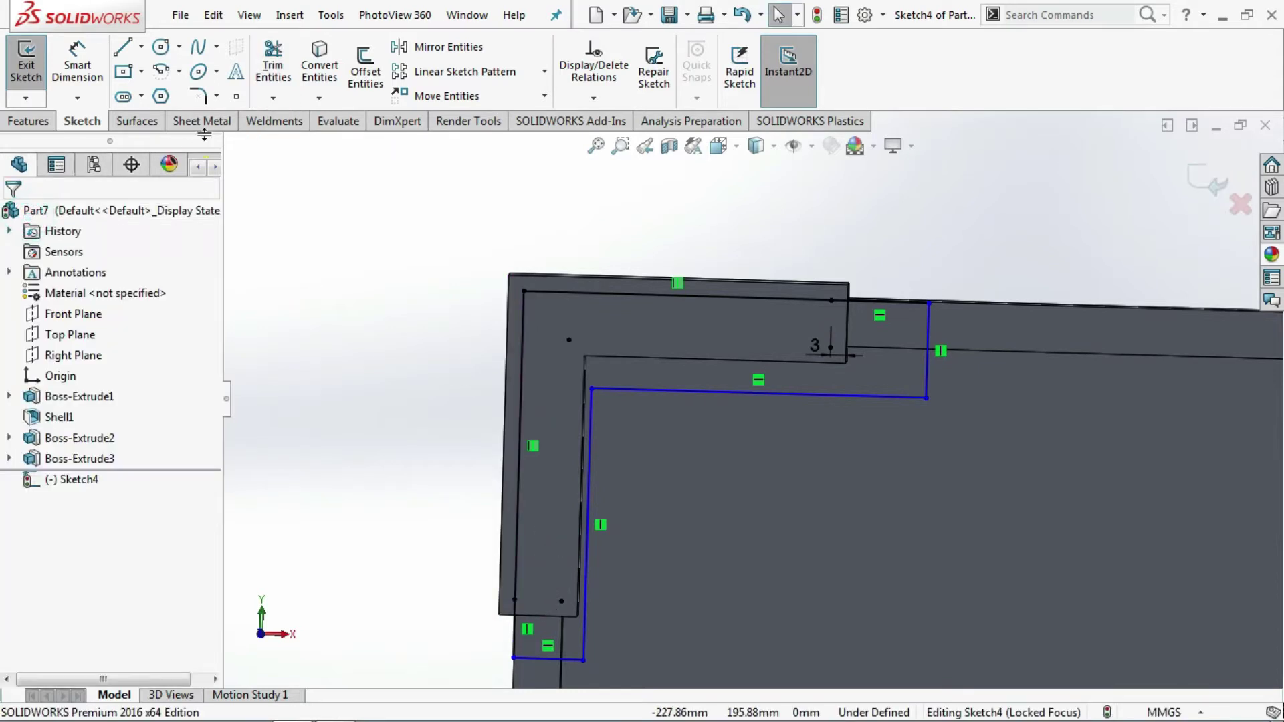
{"action": "left_click", "coordinate": [49, 123]}
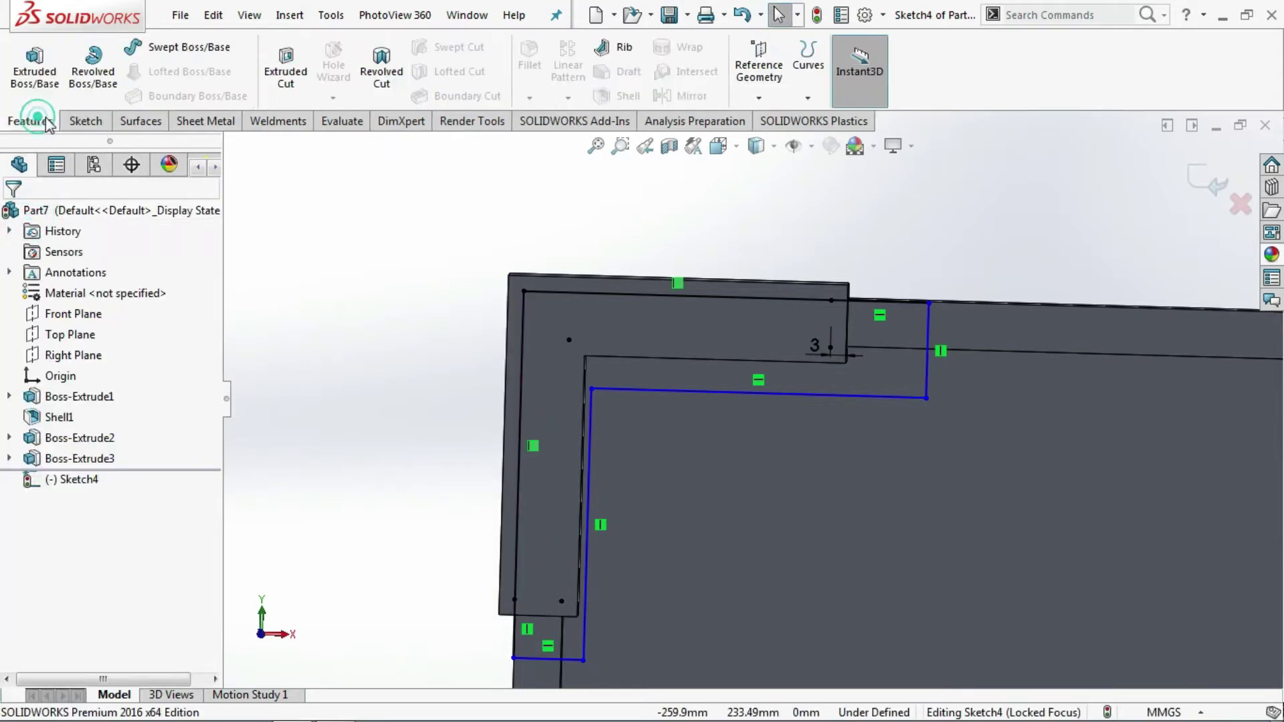
Step: Cut-extrude the L profile 10 mm deep into the corner cap
{"action": "left_click", "coordinate": [281, 72]}
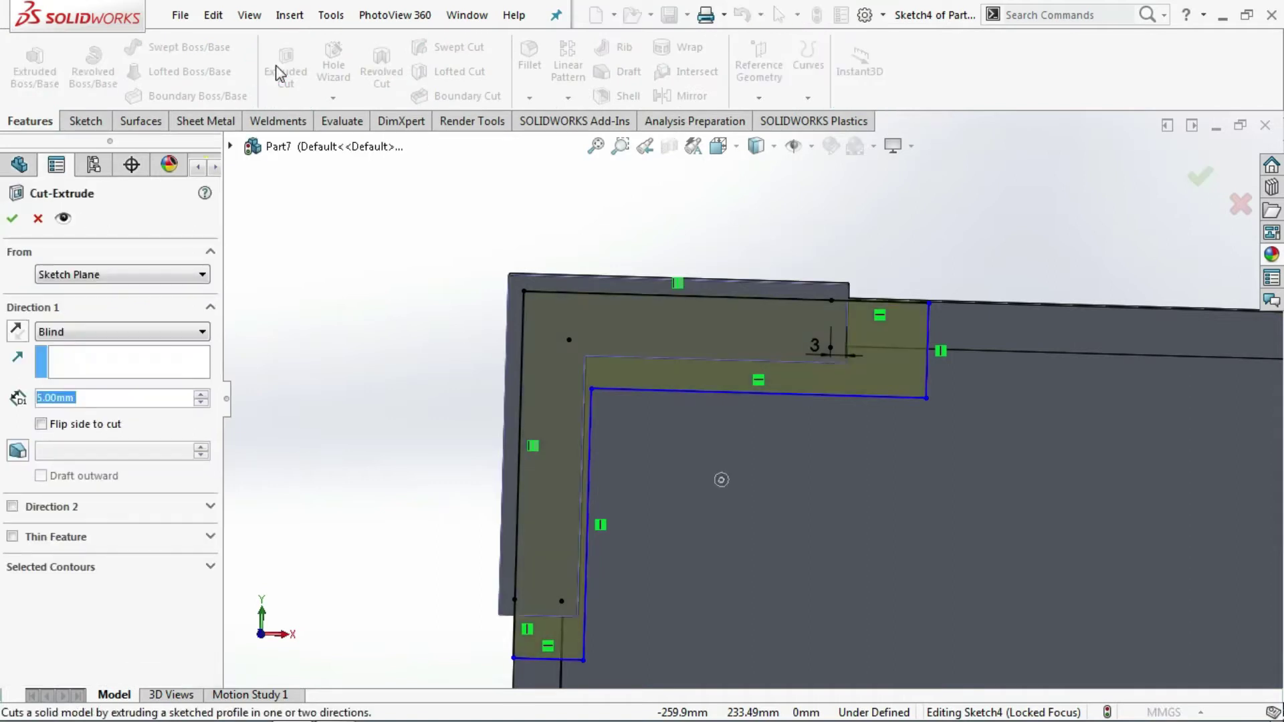
{"action": "type", "text": "10"}
{"action": "key", "text": "Return"}
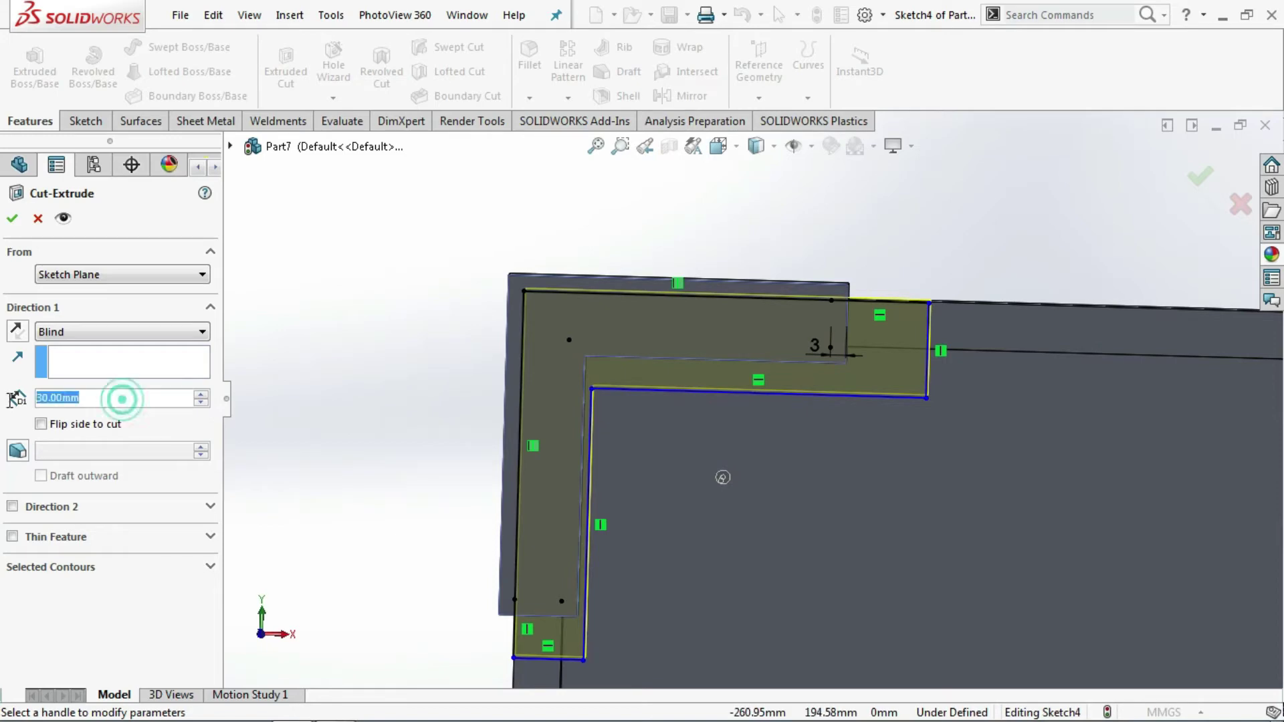
{"action": "type", "text": "10"}
{"action": "key", "text": "Return"}
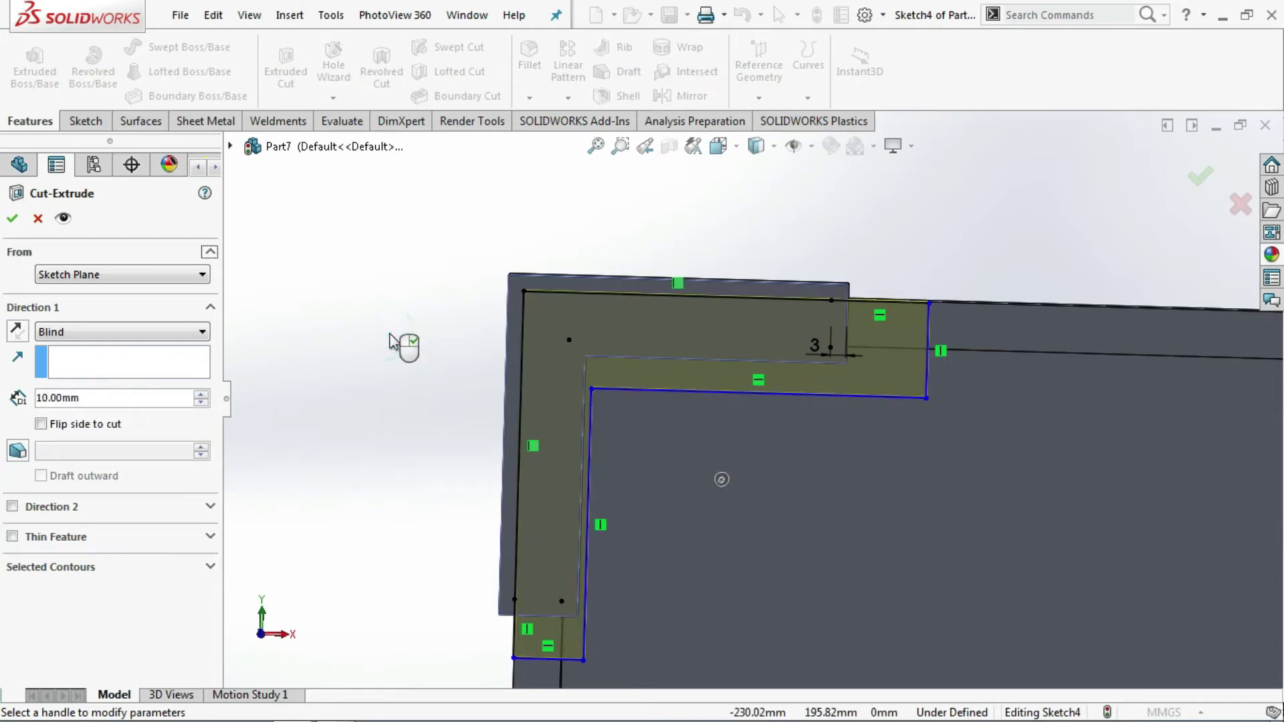
{"action": "middle_click_drag", "start_coordinate": [409, 348], "coordinate": [459, 243]}
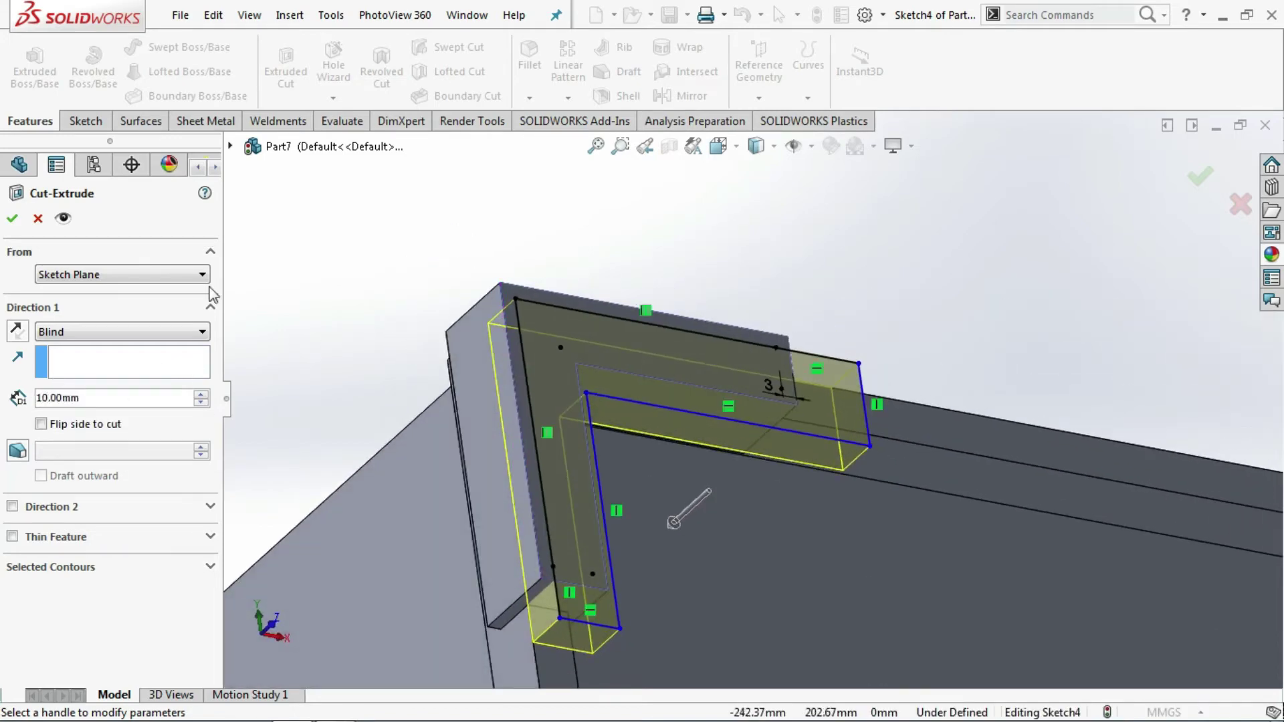
{"action": "left_click", "coordinate": [14, 217]}
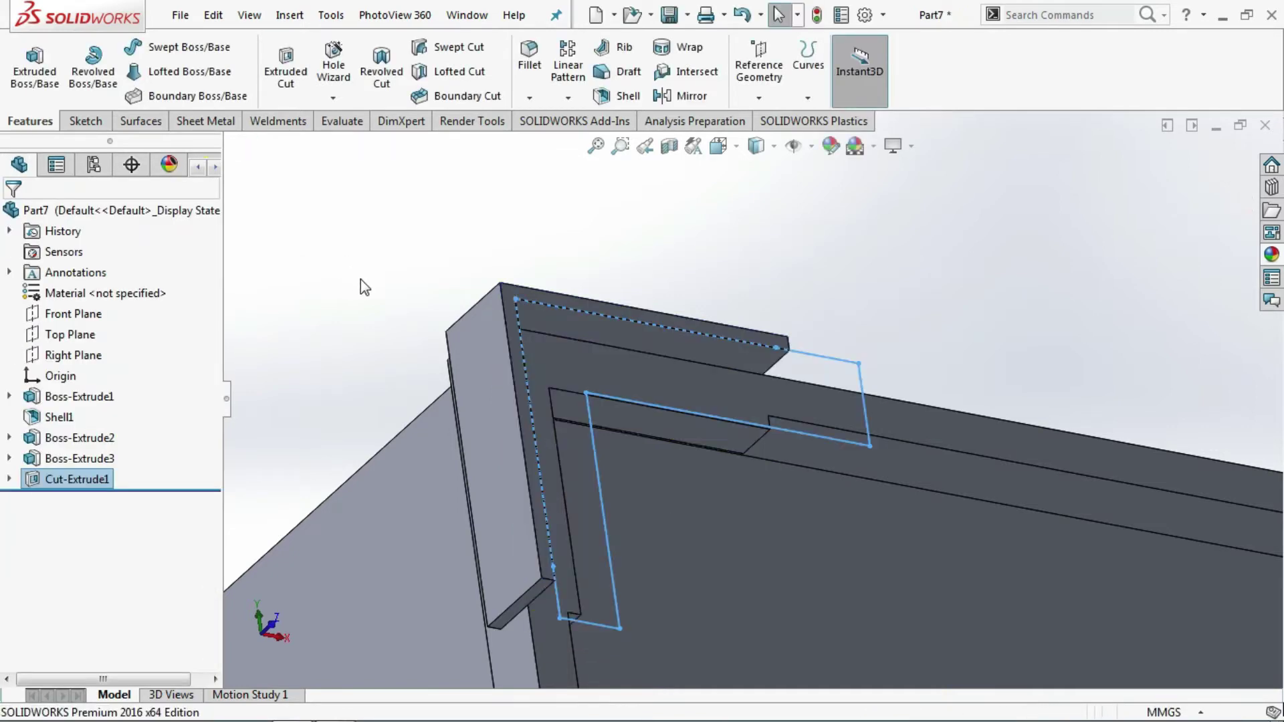
{"action": "left_click", "coordinate": [365, 248]}
Step: Edit Cut-Extrude1 to reduce its blind depth to 7 mm
{"action": "mouse_move", "coordinate": [390, 225]}
{"action": "middle_mouse_down"}
{"action": "mouse_move", "coordinate": [438, 123]}
{"action": "mouse_move", "coordinate": [471, 86]}
{"action": "middle_mouse_up"}
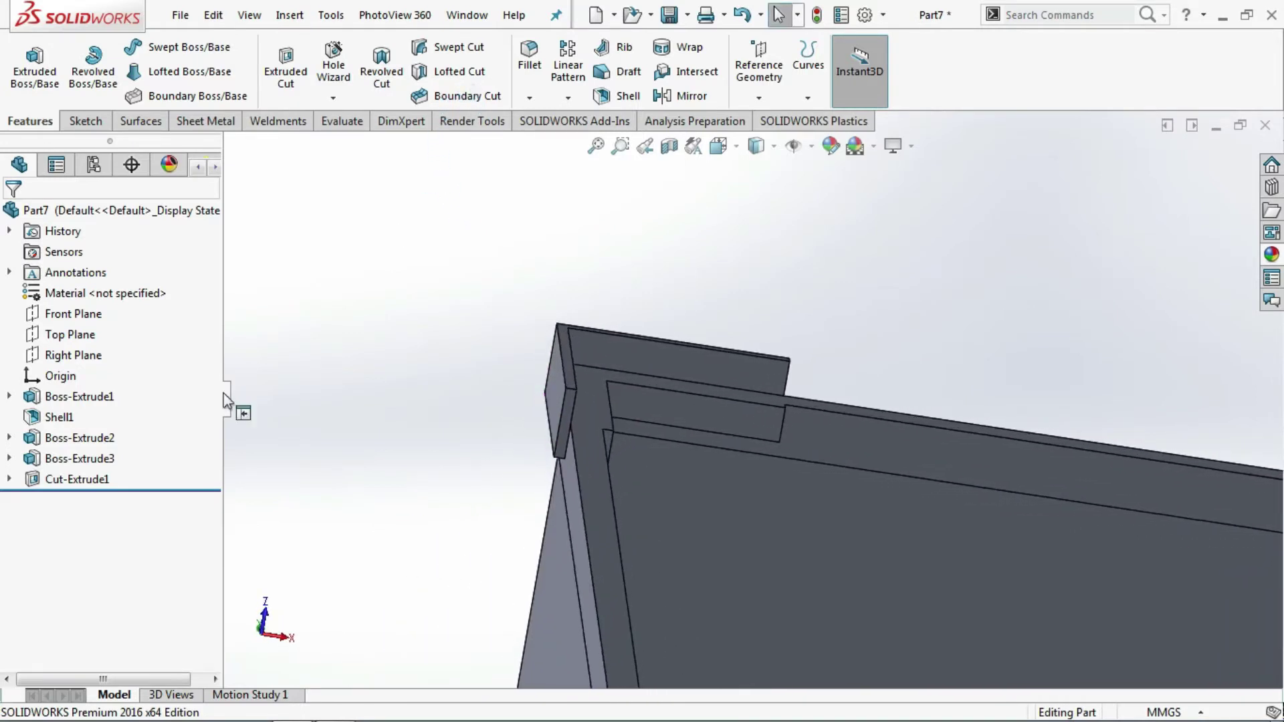
{"action": "left_click", "coordinate": [113, 475]}
{"action": "left_click", "coordinate": [104, 431]}
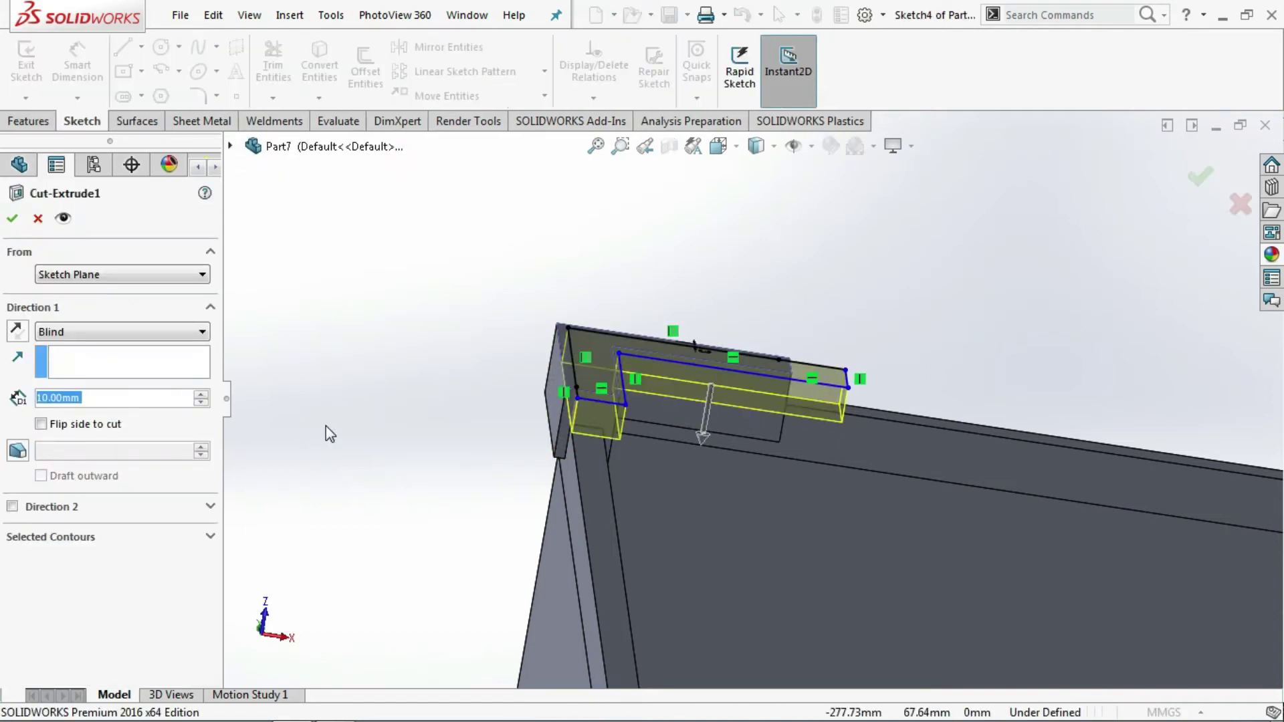
{"action": "type", "text": "7"}
{"action": "key", "text": "Return"}
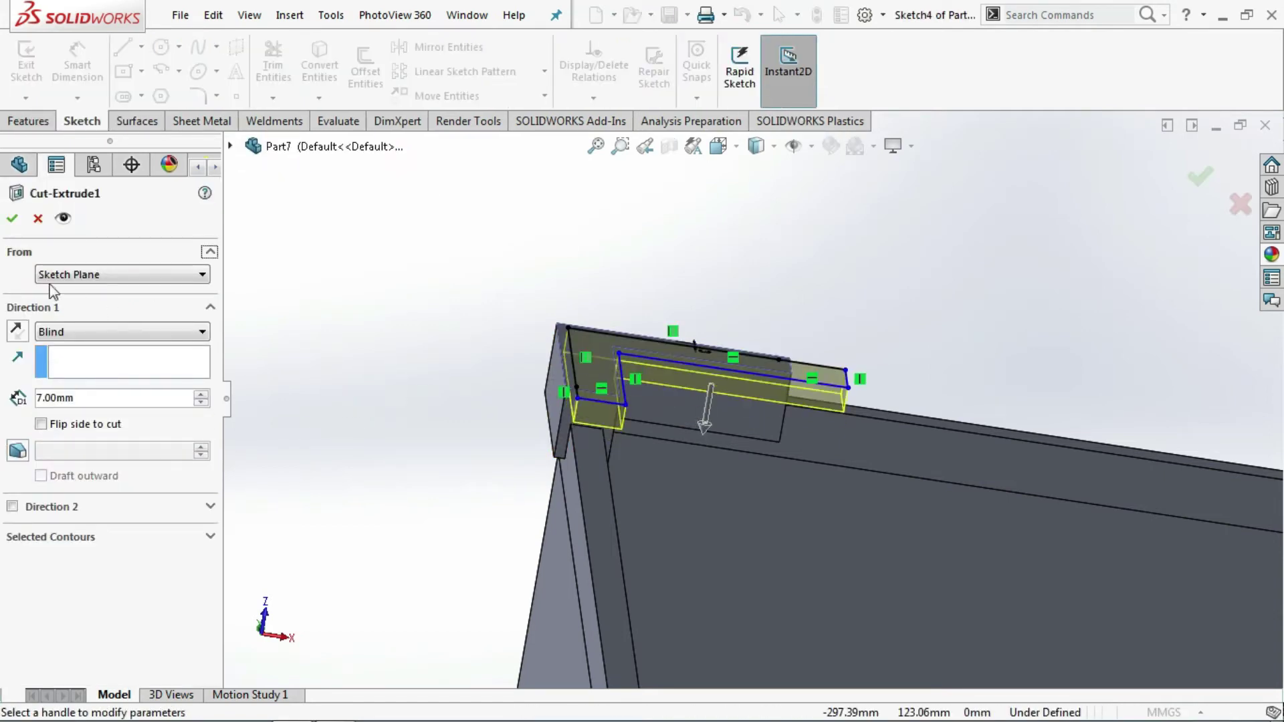
{"action": "left_click", "coordinate": [12, 218]}
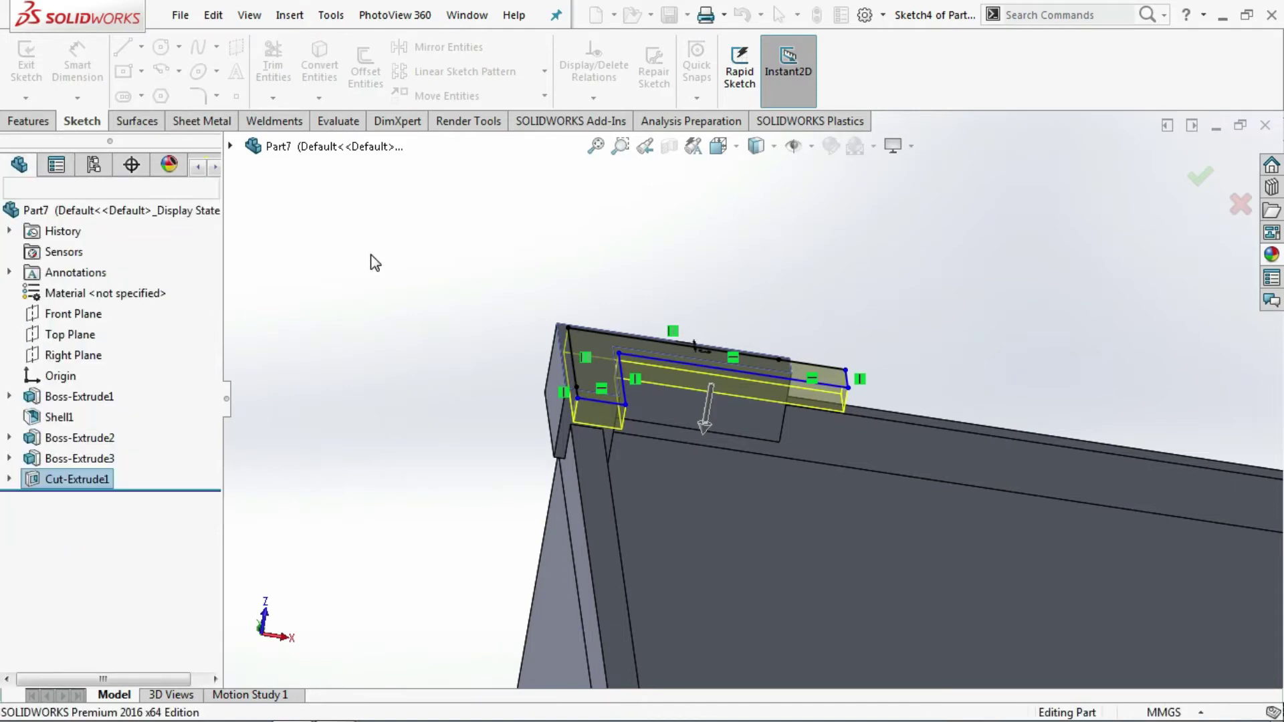
{"action": "mouse_move", "coordinate": [399, 276]}
{"action": "middle_mouse_down"}
{"action": "mouse_move", "coordinate": [423, 269]}
{"action": "mouse_move", "coordinate": [392, 292]}
{"action": "mouse_move", "coordinate": [441, 332]}
{"action": "middle_mouse_up"}
Step: Mirror Boss-Extrude3 and Cut-Extrude1 across Top Plane
{"action": "scroll", "coordinate": [444, 334], "scroll_direction": "up", "scroll_amount": 2}
{"action": "scroll", "coordinate": [456, 333], "scroll_direction": "up", "scroll_amount": 3}
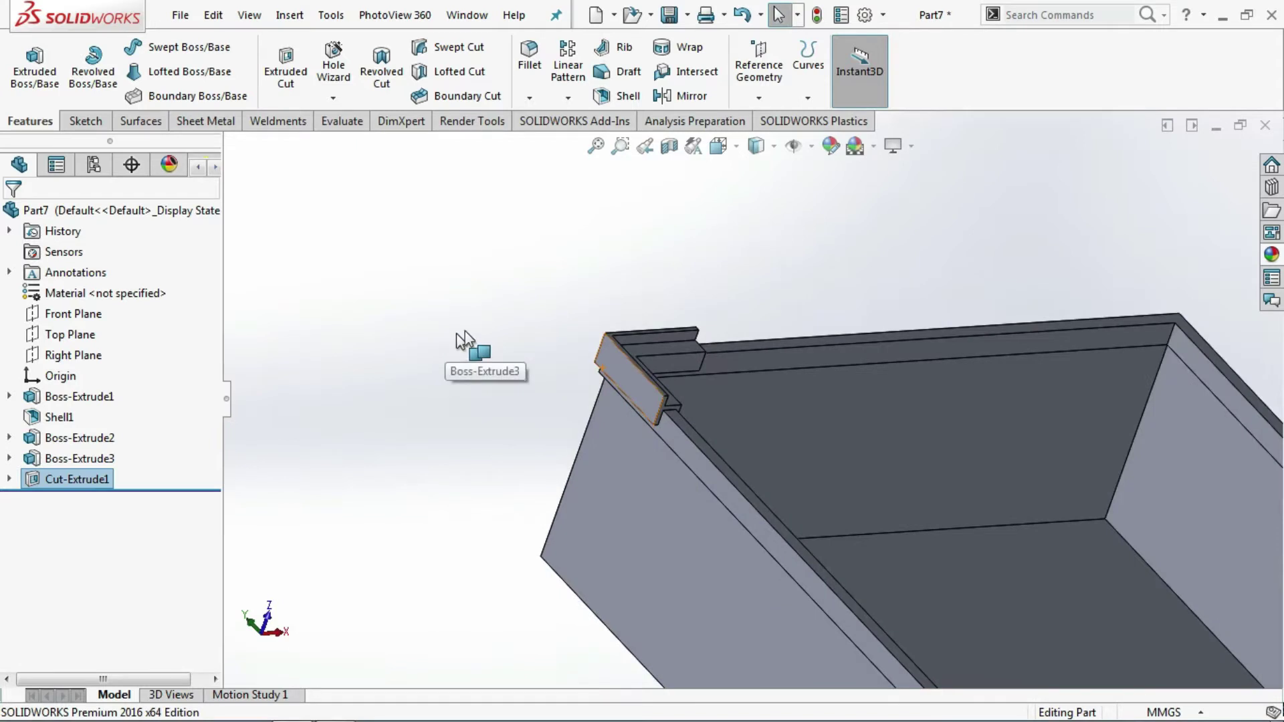
{"action": "scroll", "coordinate": [492, 306], "scroll_direction": "up", "scroll_amount": 2}
{"action": "mouse_move", "coordinate": [500, 303]}
{"action": "middle_mouse_down"}
{"action": "mouse_move", "coordinate": [587, 359]}
{"action": "mouse_move", "coordinate": [533, 390]}
{"action": "mouse_move", "coordinate": [542, 394]}
{"action": "middle_mouse_up"}
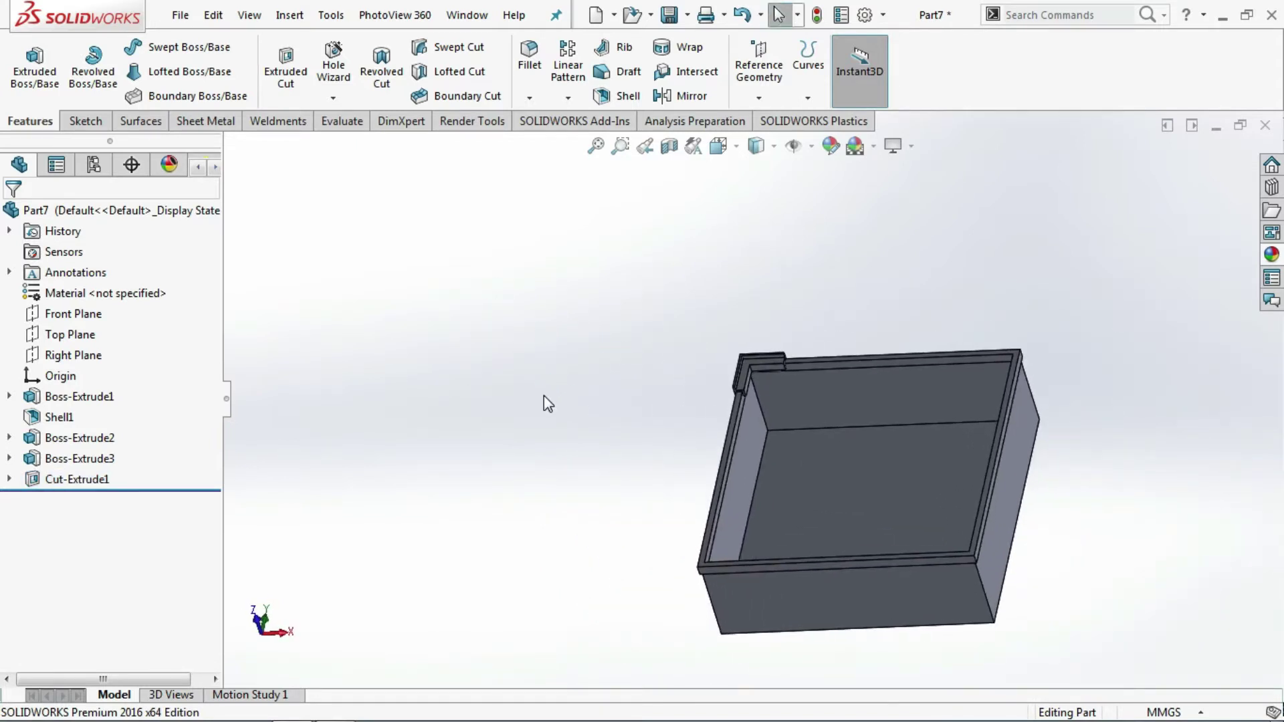
{"action": "left_click", "coordinate": [568, 98]}
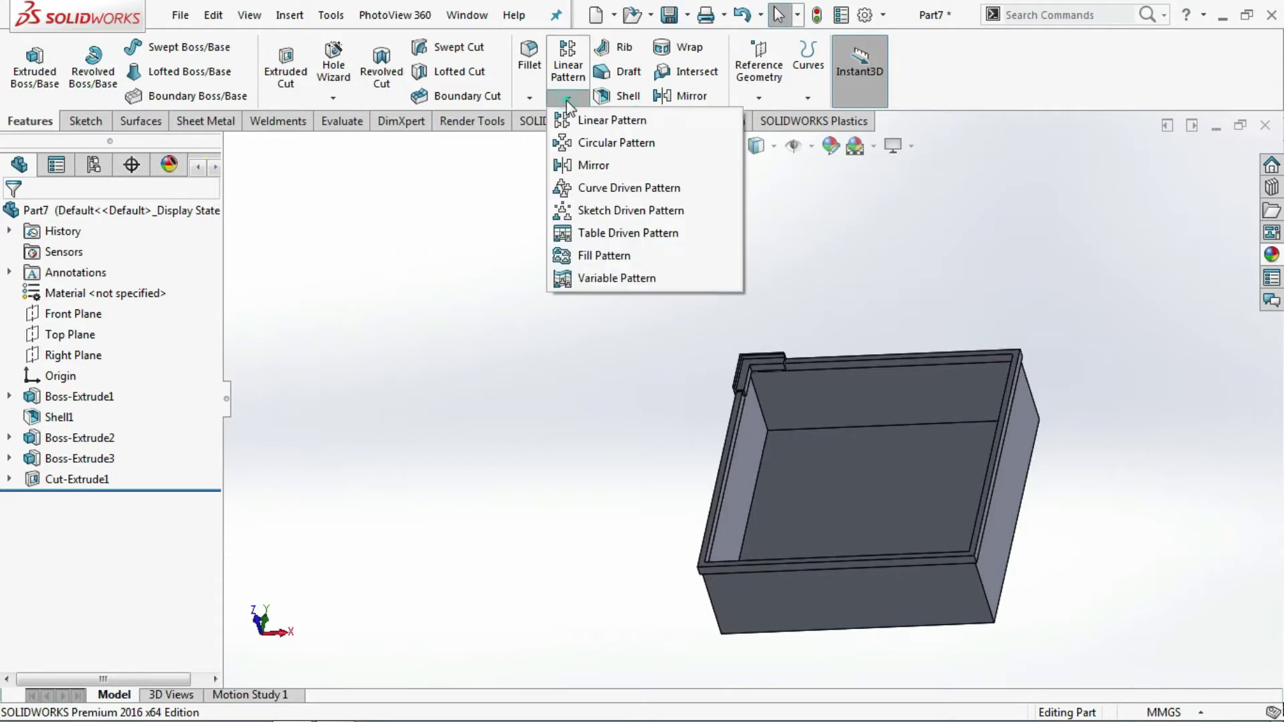
{"action": "left_click", "coordinate": [568, 167]}
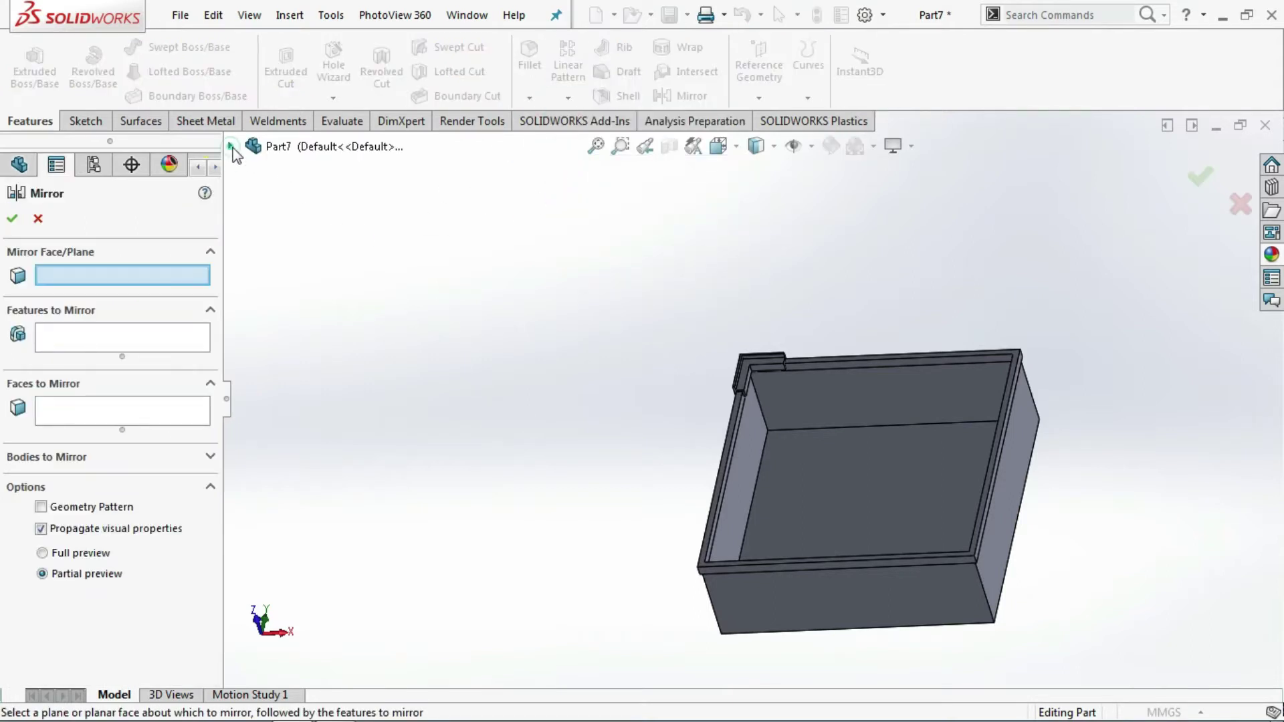
{"action": "left_click", "coordinate": [231, 147]}
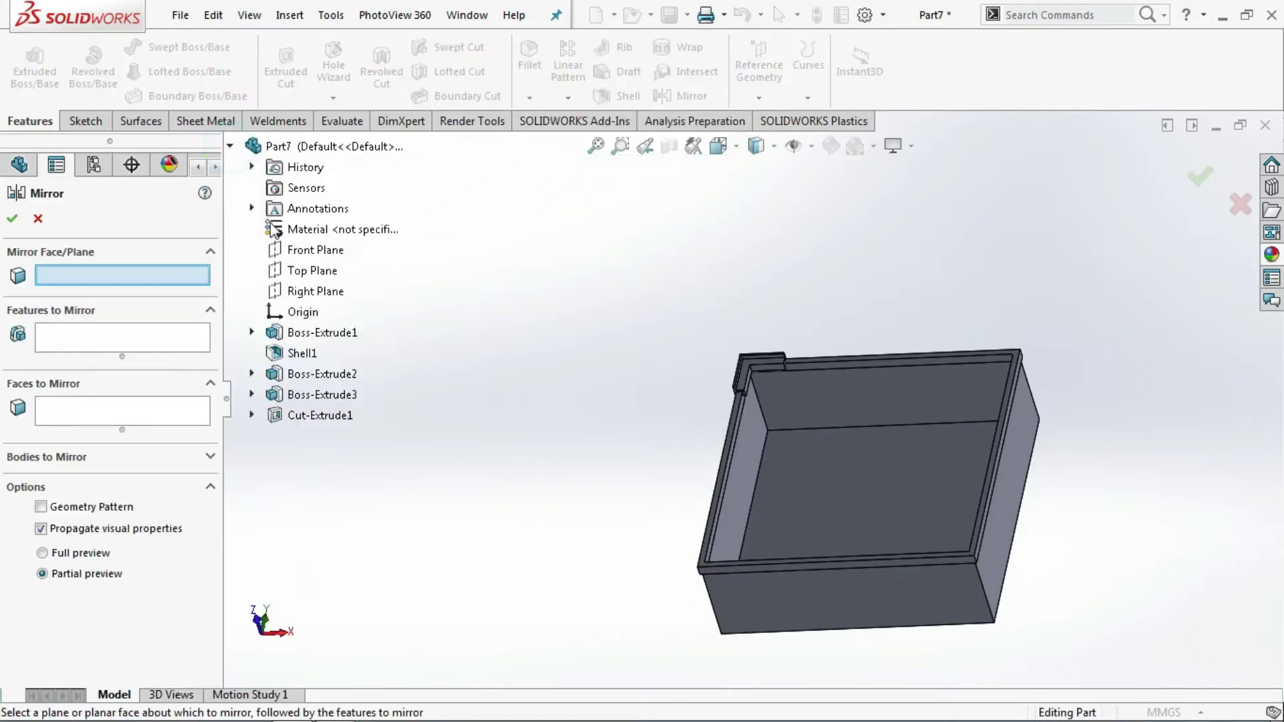
{"action": "left_click", "coordinate": [278, 275]}
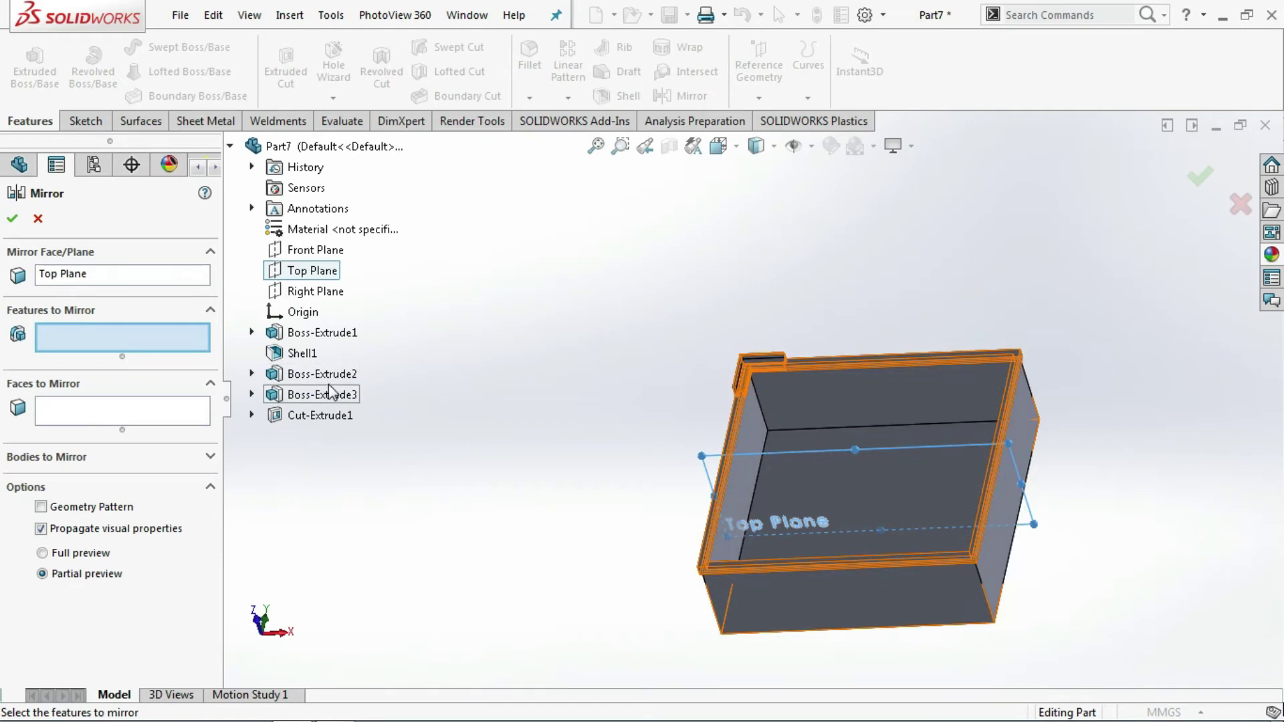
{"action": "left_click", "coordinate": [345, 400]}
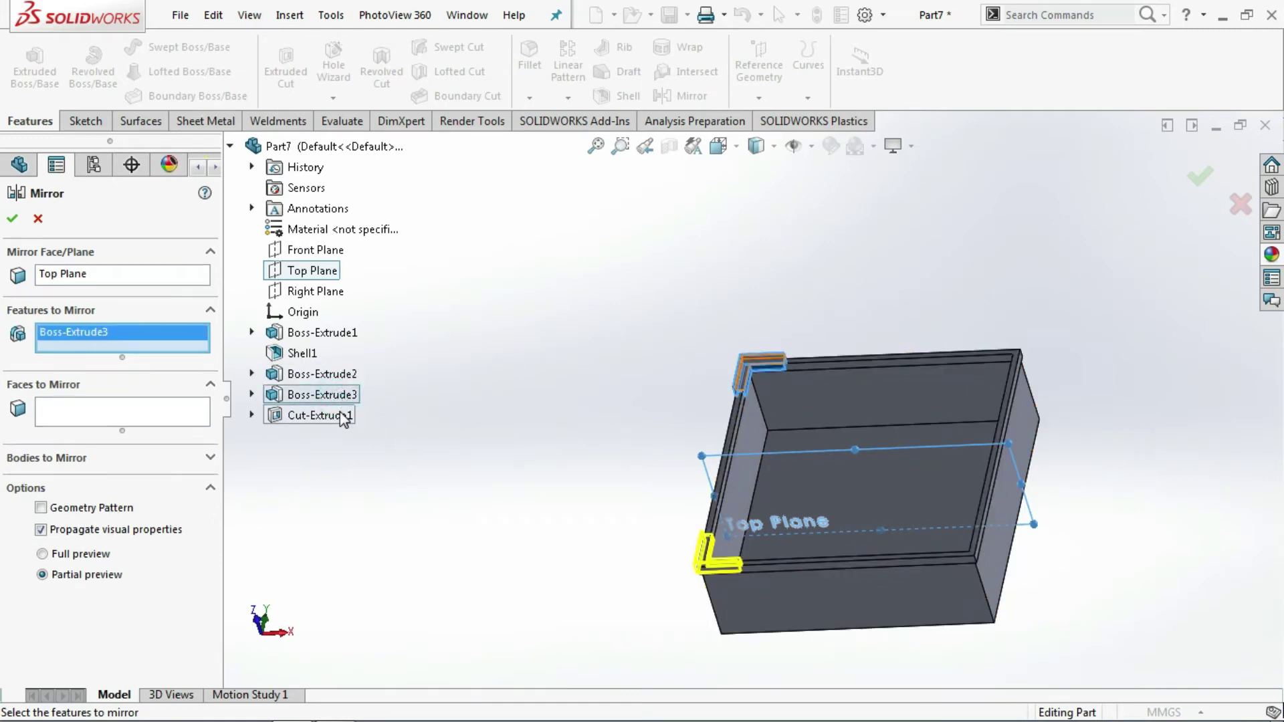
{"action": "left_click", "coordinate": [344, 419]}
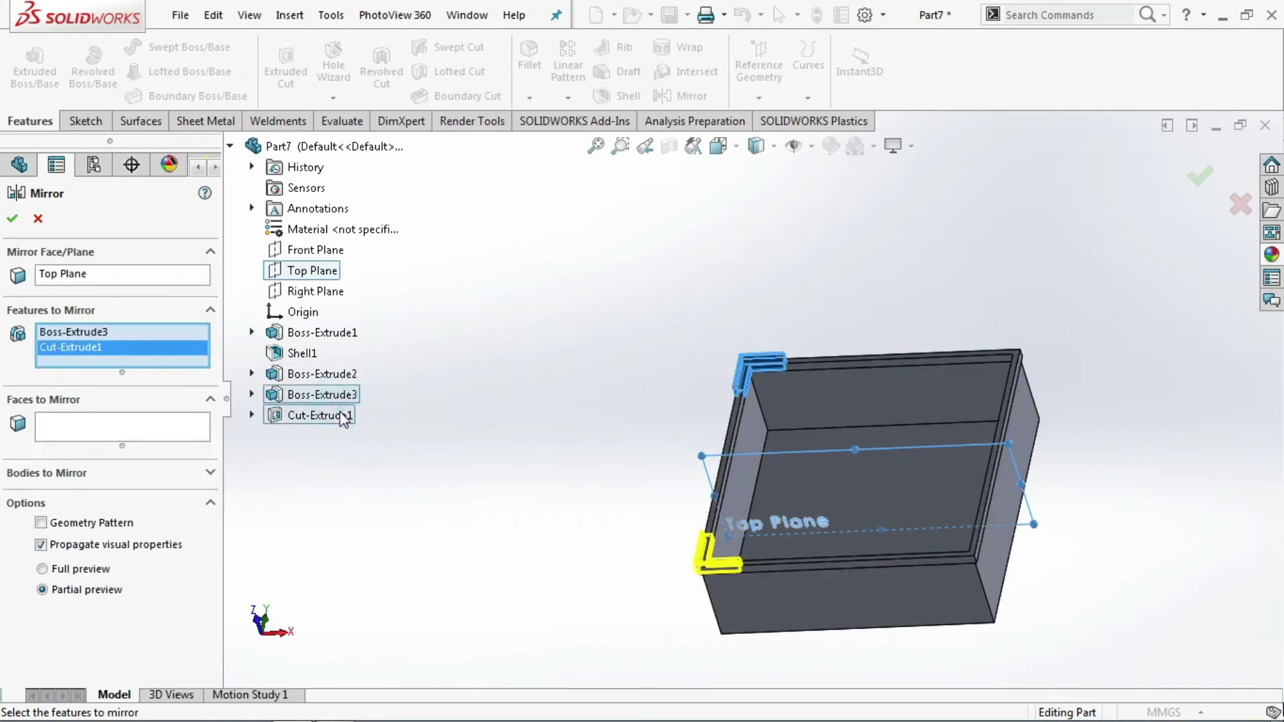
{"action": "left_click", "coordinate": [12, 221]}
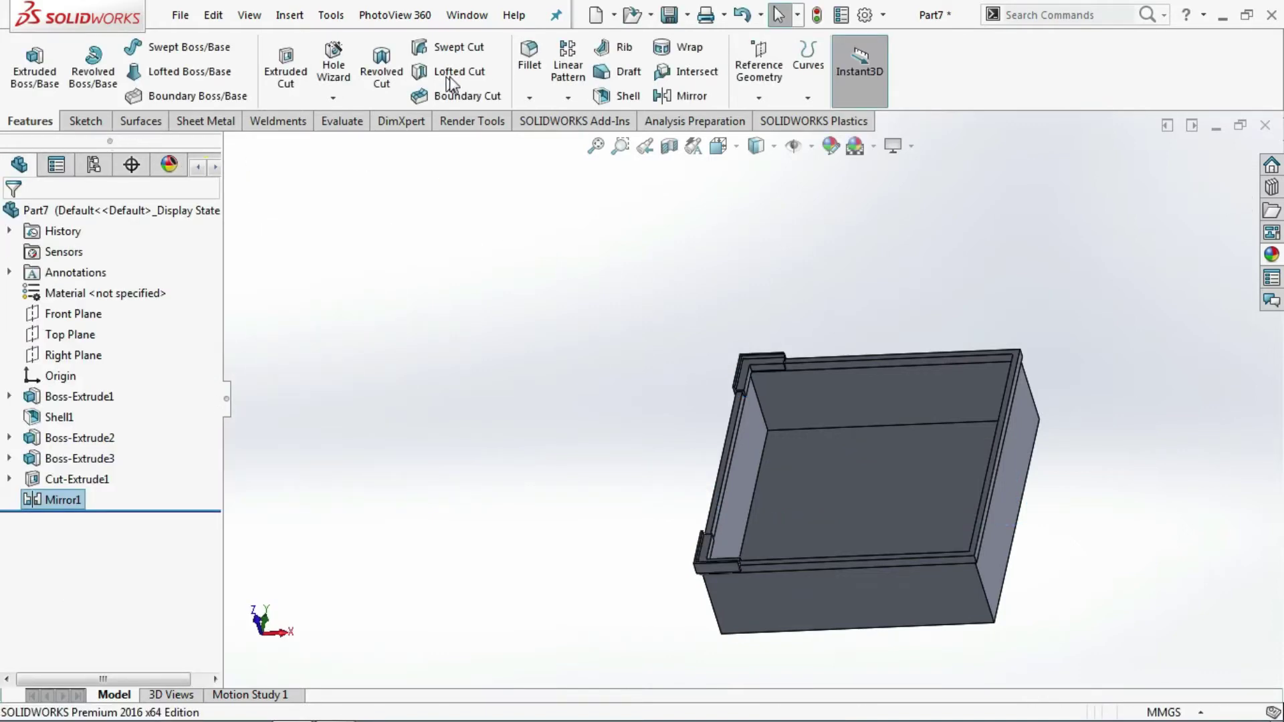
Step: Start a second mirror, cancel it, and orbit to view the crate from above
{"action": "left_click", "coordinate": [568, 98]}
{"action": "left_click", "coordinate": [588, 166]}
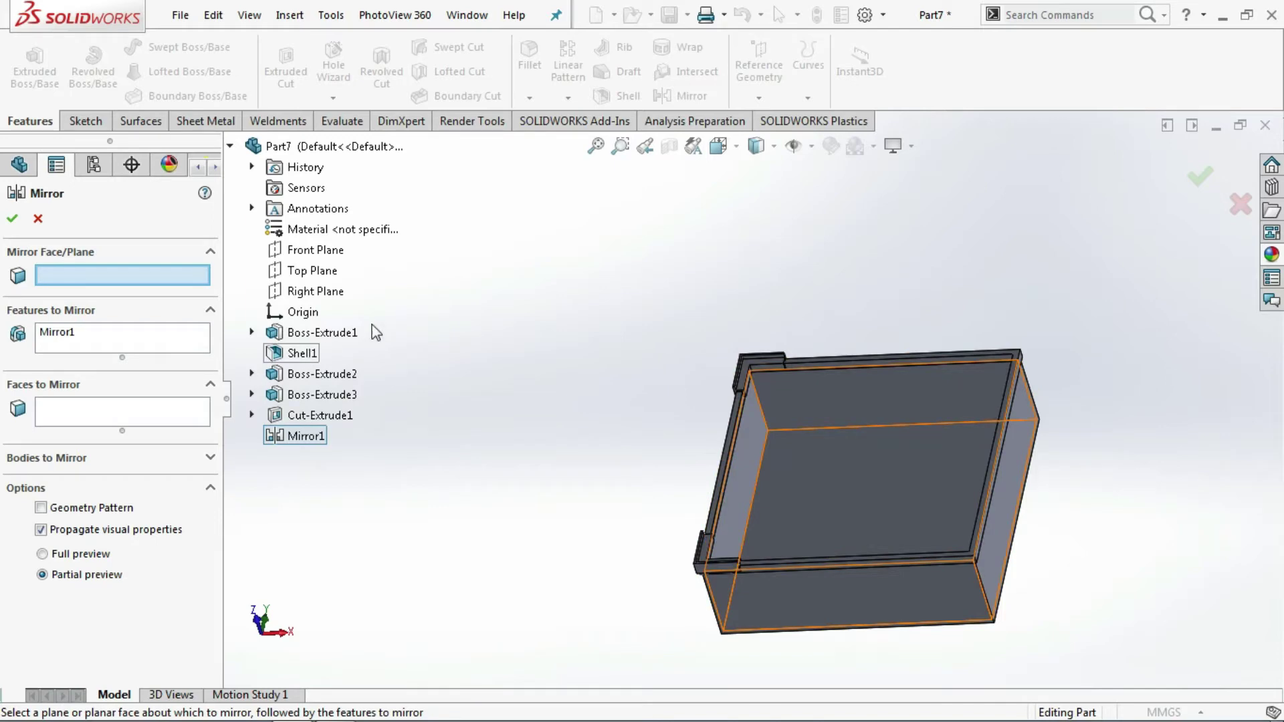
{"action": "left_click", "coordinate": [38, 218]}
{"action": "mouse_move", "coordinate": [508, 316]}
{"action": "middle_mouse_down"}
{"action": "mouse_move", "coordinate": [573, 352]}
{"action": "mouse_move", "coordinate": [653, 435]}
{"action": "middle_mouse_up"}
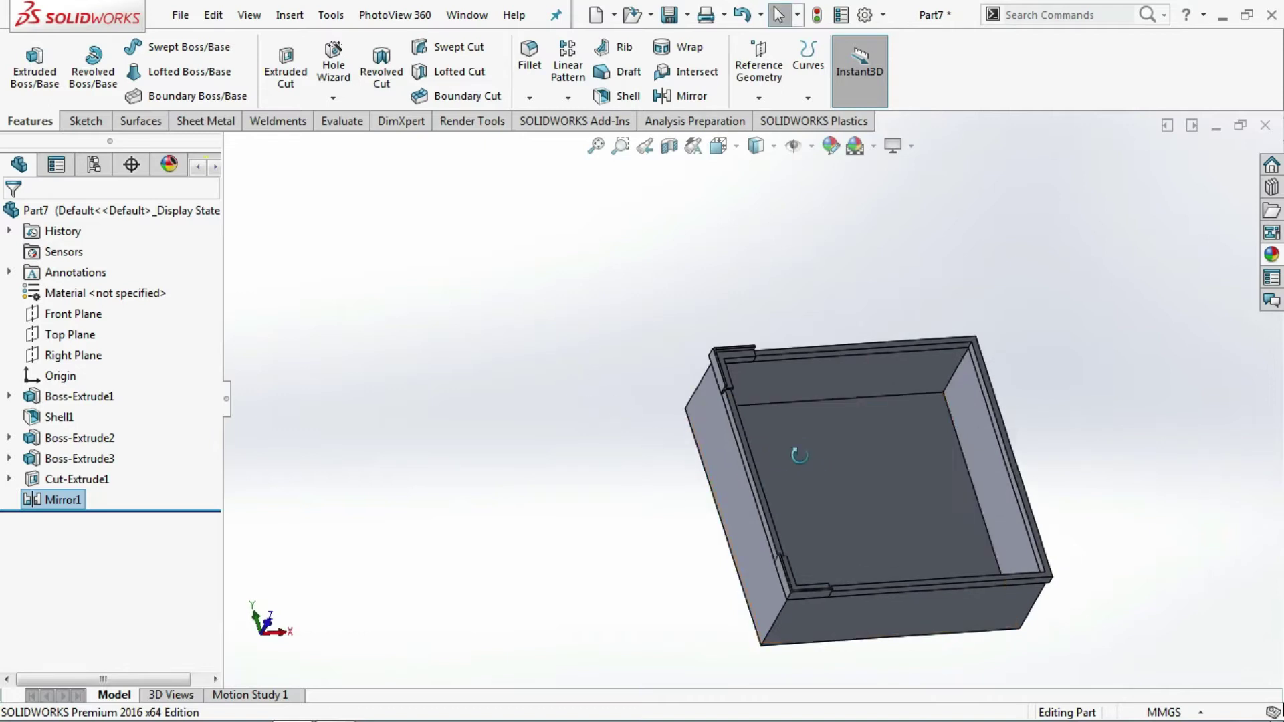
{"action": "middle_click_drag", "start_coordinate": [807, 478], "coordinate": [738, 459]}
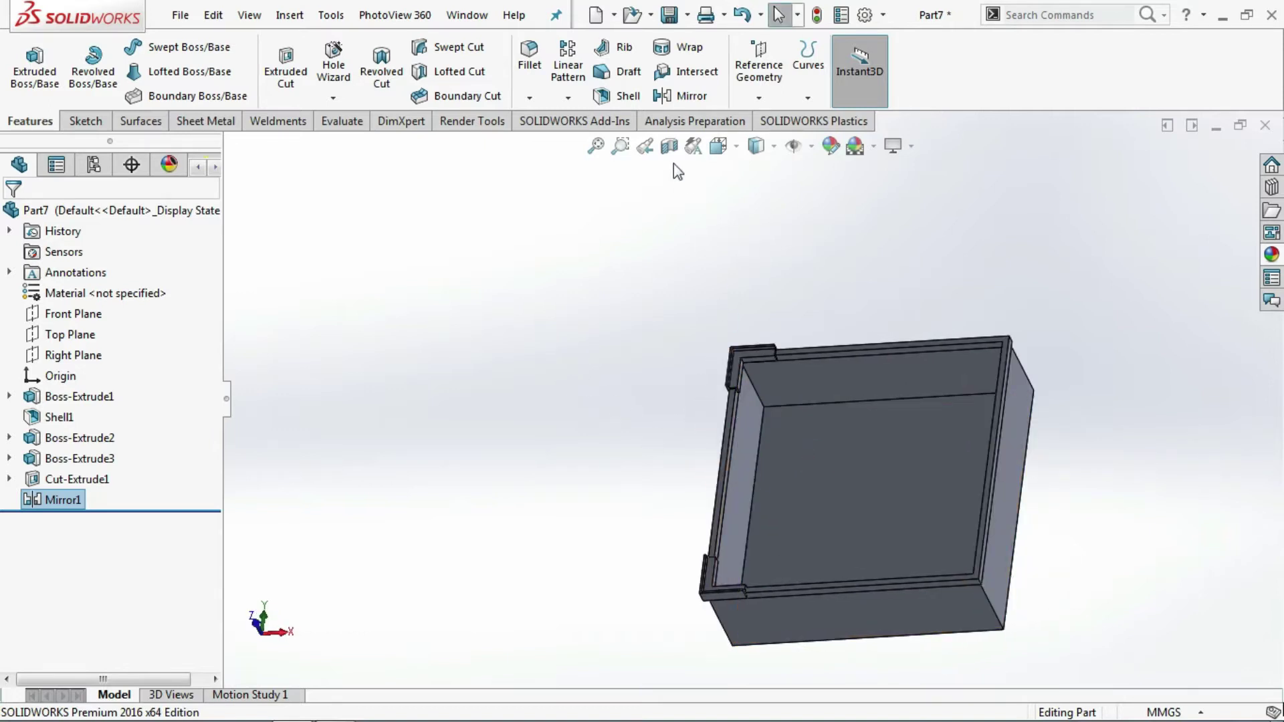
Step: Create Plane1 offset 200 mm from the inner face of the left end wall
{"action": "left_click", "coordinate": [758, 95]}
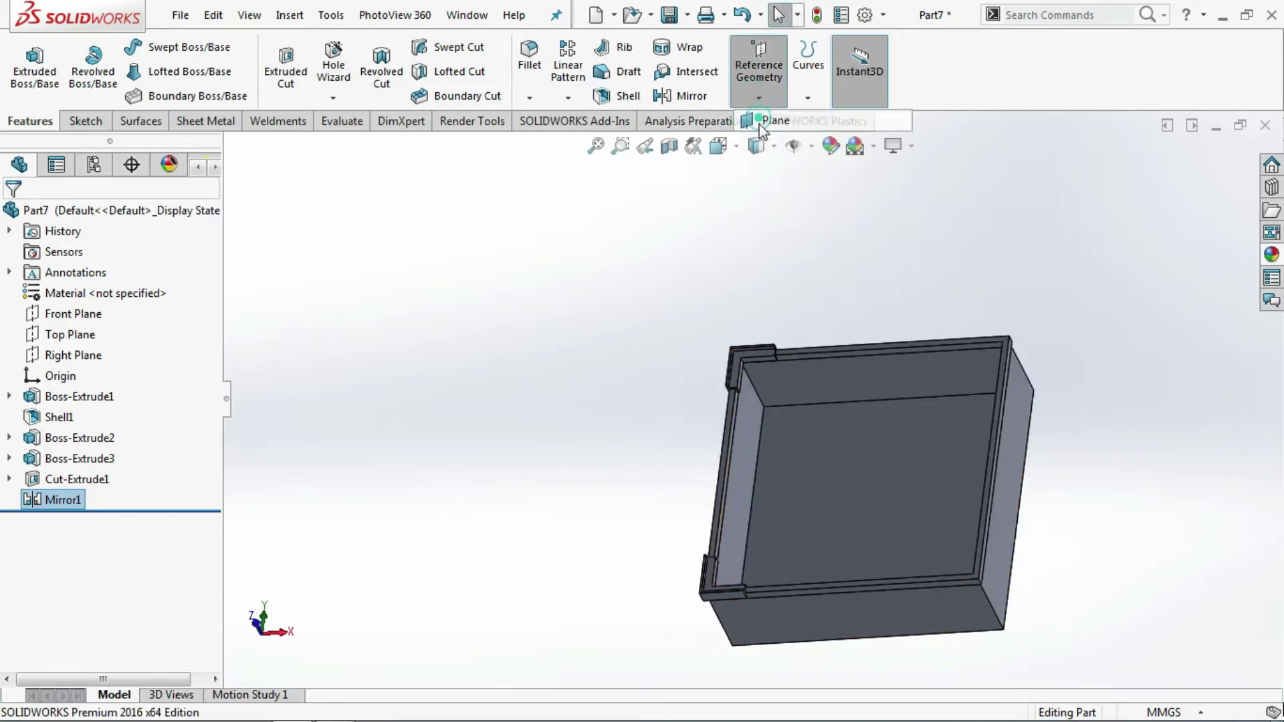
{"action": "left_click", "coordinate": [744, 475]}
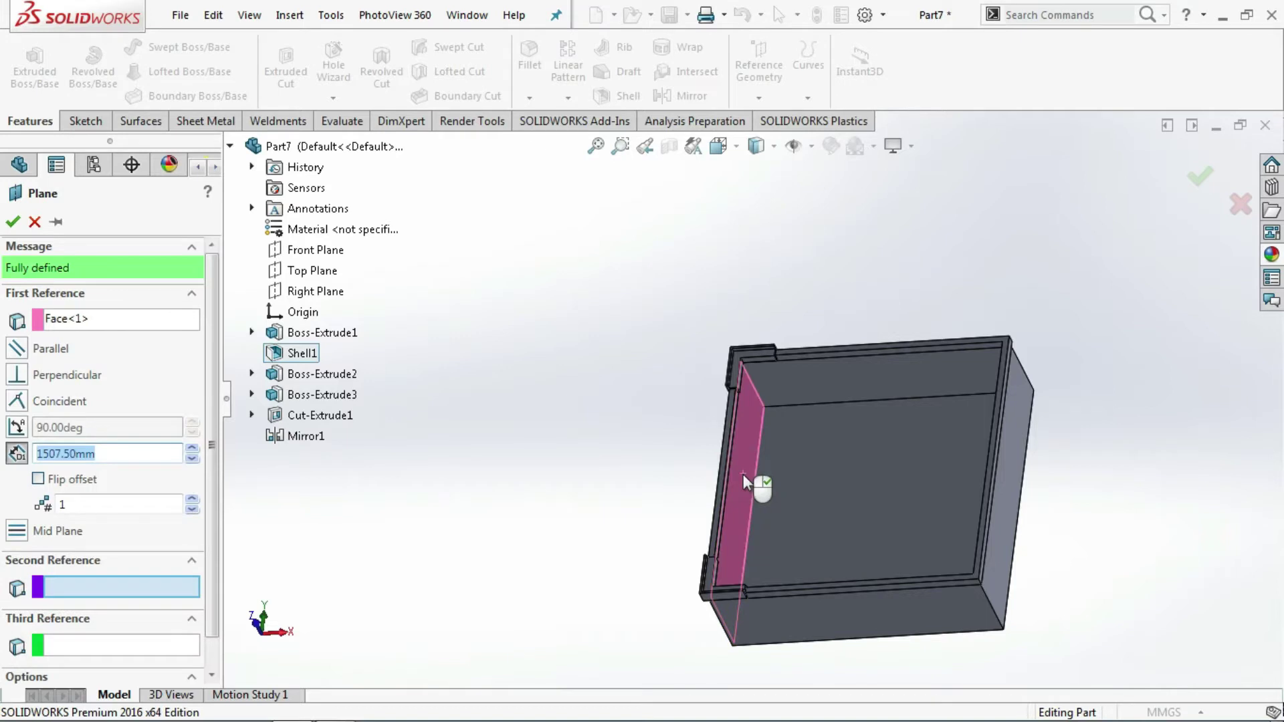
{"action": "type", "text": "00"}
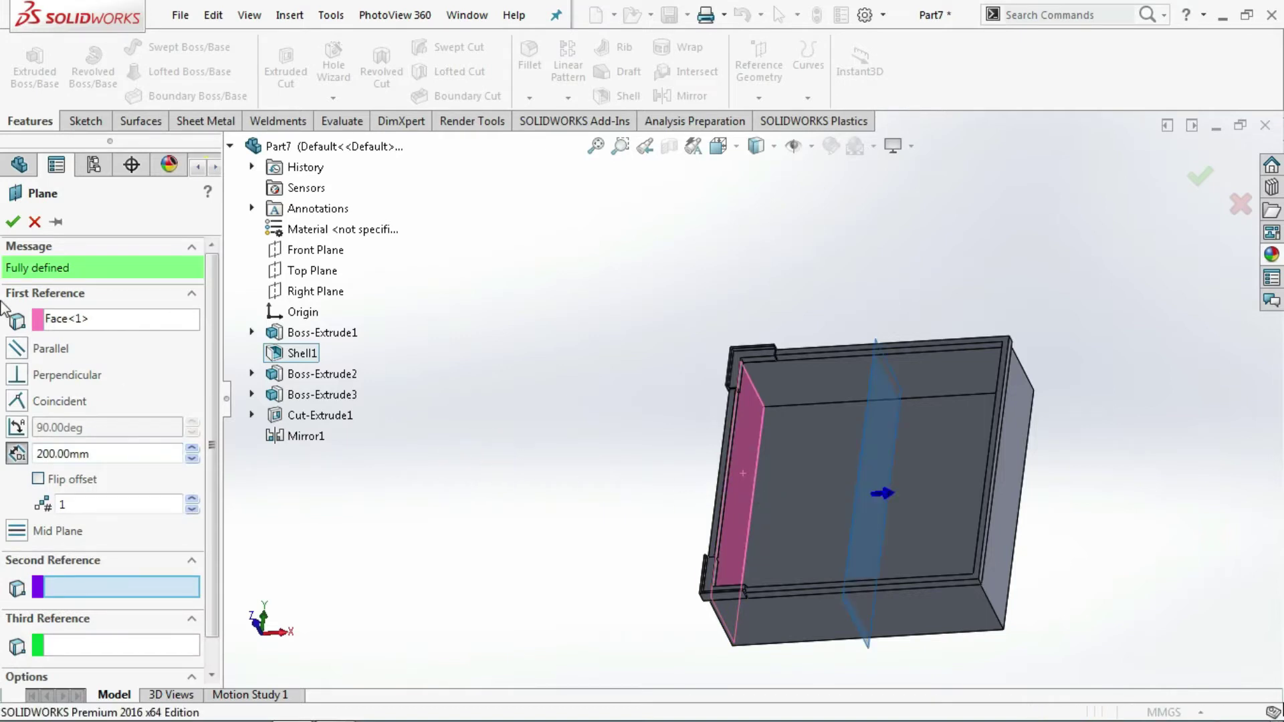
{"action": "left_click", "coordinate": [13, 222]}
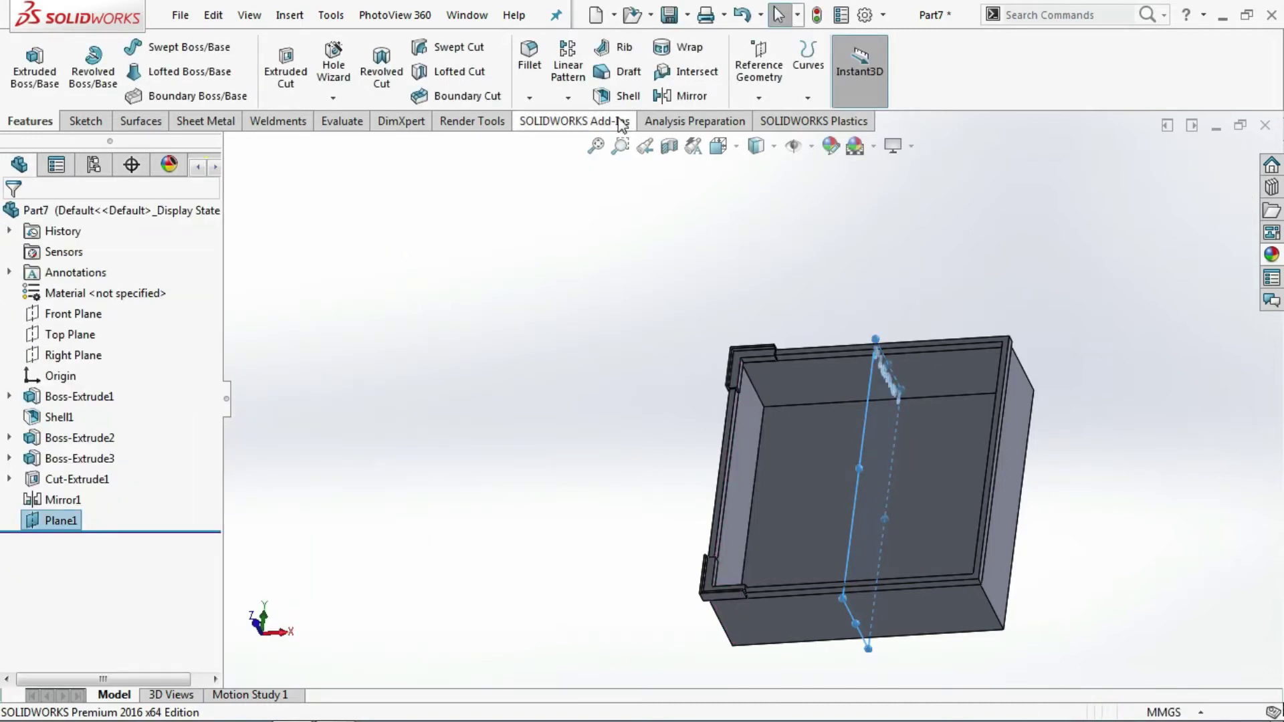
{"action": "left_click", "coordinate": [566, 99]}
{"action": "left_click", "coordinate": [581, 164]}
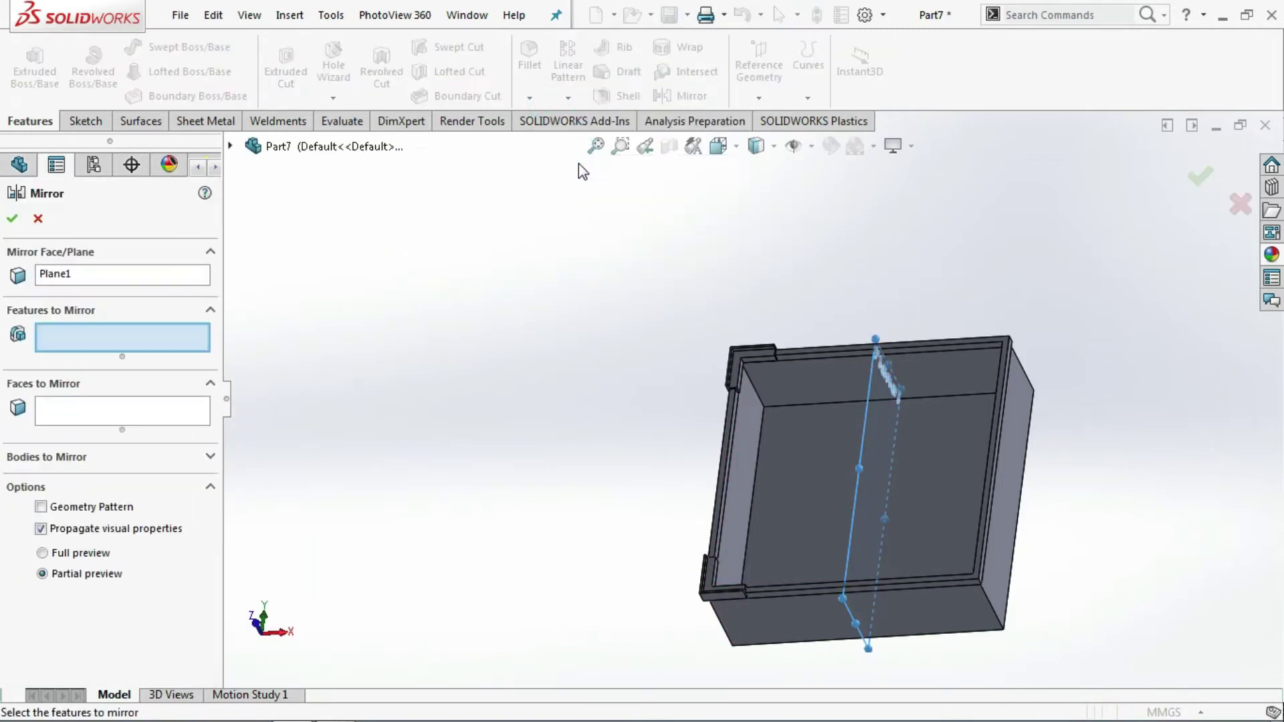
Step: Mirror Mirror1 across Plane1 to cap the opposite end wall
{"action": "left_click", "coordinate": [230, 147]}
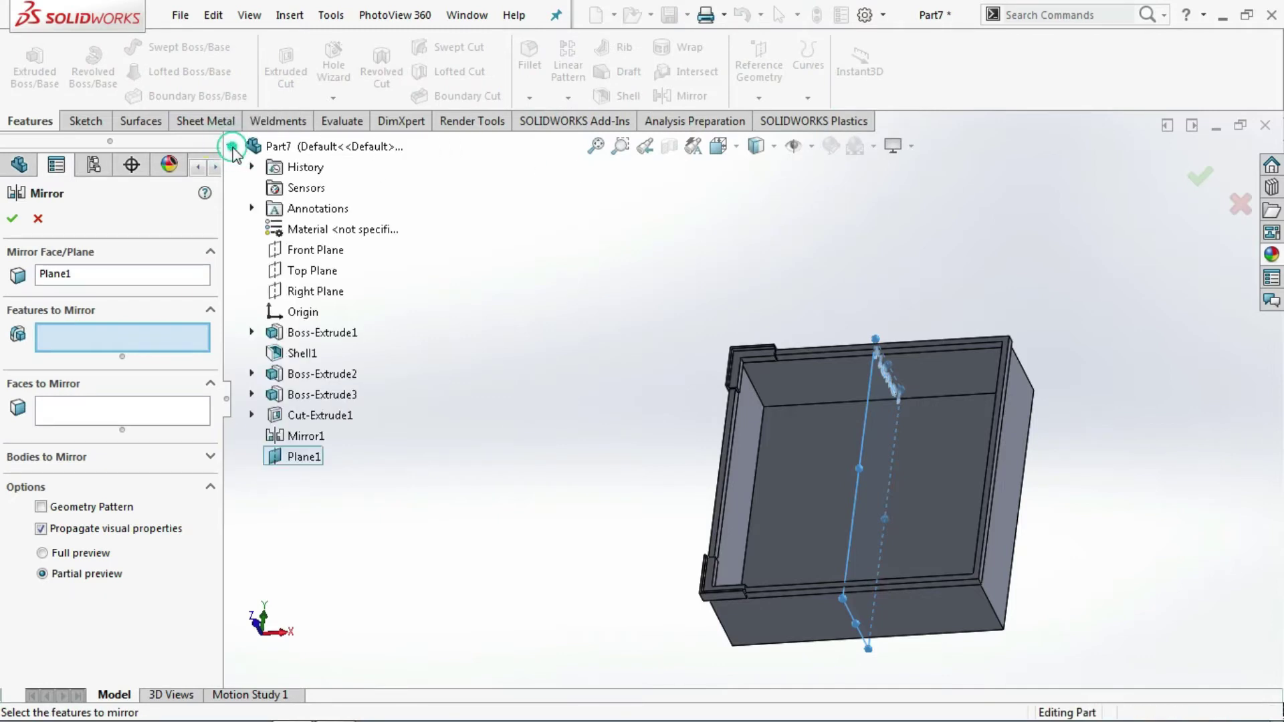
{"action": "left_click", "coordinate": [297, 438]}
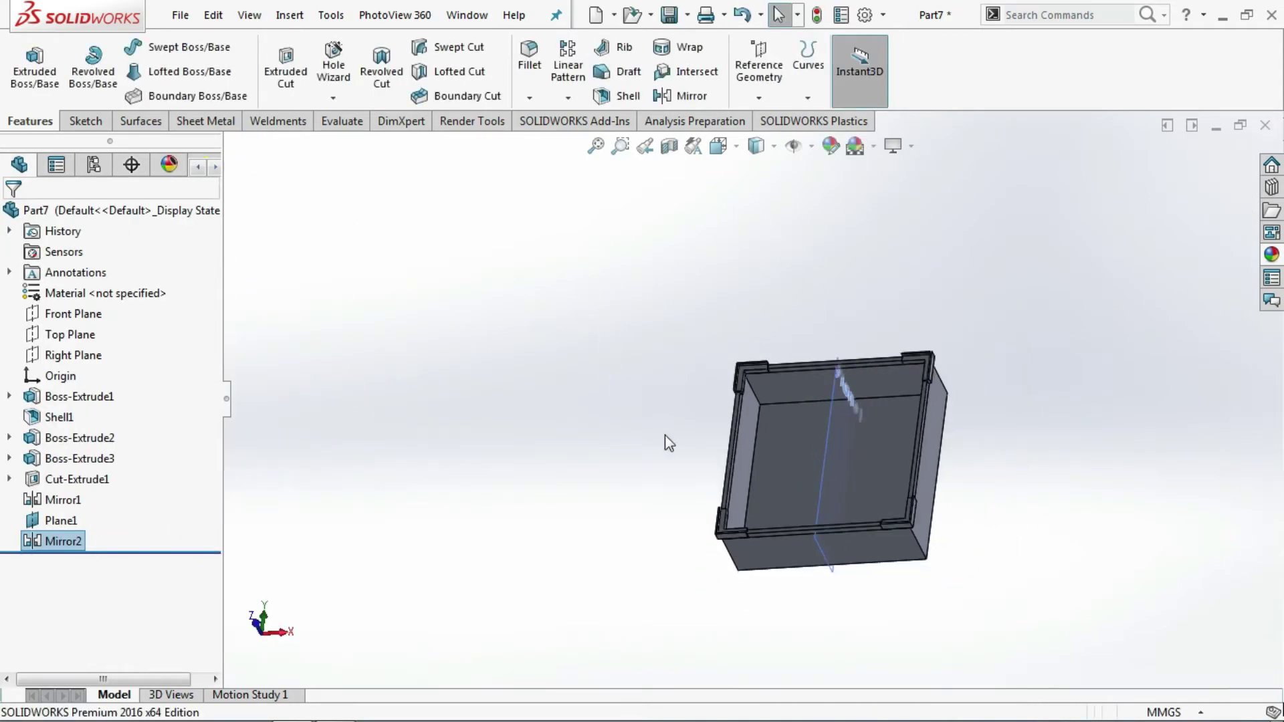
{"action": "scroll", "coordinate": [641, 416], "scroll_direction": "down", "scroll_amount": 2}
{"action": "mouse_move", "coordinate": [1114, 598]}
{"action": "middle_mouse_down"}
{"action": "mouse_move", "coordinate": [1167, 466]}
{"action": "mouse_move", "coordinate": [1175, 402]}
{"action": "mouse_move", "coordinate": [1190, 510]}
{"action": "middle_mouse_up"}
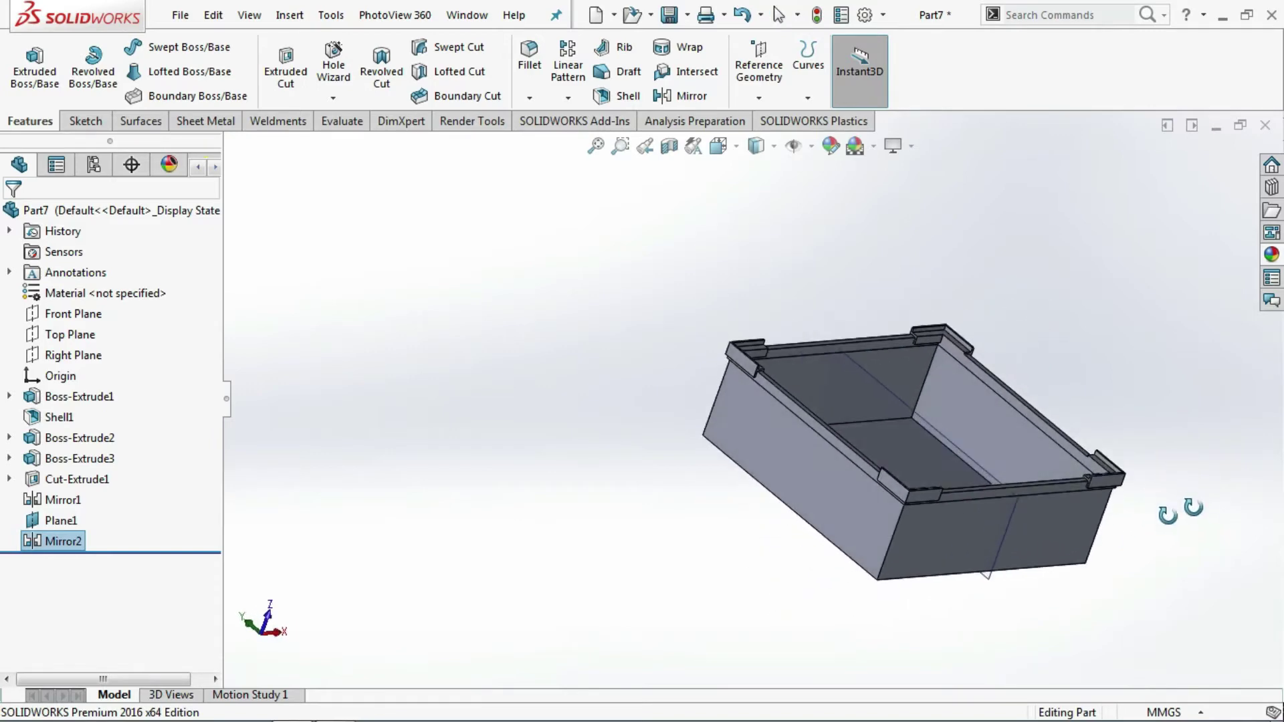
{"action": "scroll", "coordinate": [920, 510], "scroll_direction": "down", "scroll_amount": 2}
{"action": "scroll", "coordinate": [880, 490], "scroll_direction": "down", "scroll_amount": 4}
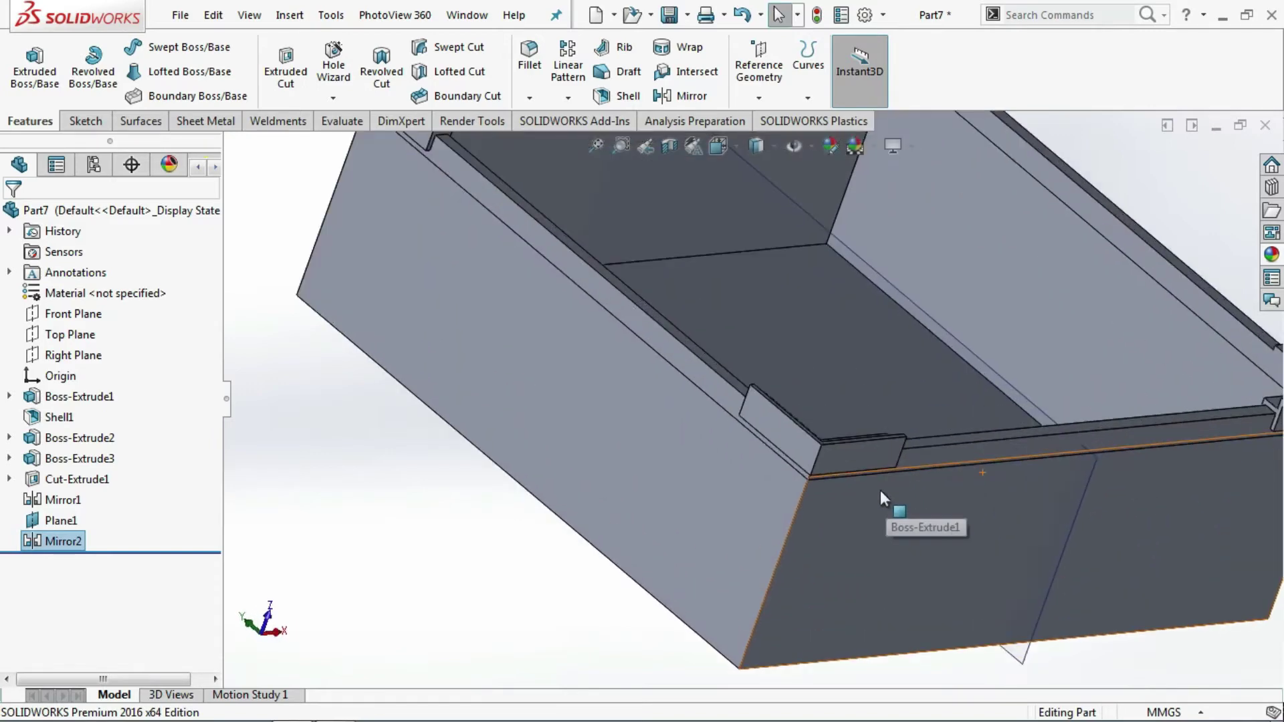
Step: Orbit the crate and select its long outer side wall
{"action": "left_click", "coordinate": [598, 419]}
{"action": "scroll", "coordinate": [598, 419], "scroll_direction": "up", "scroll_amount": 2}
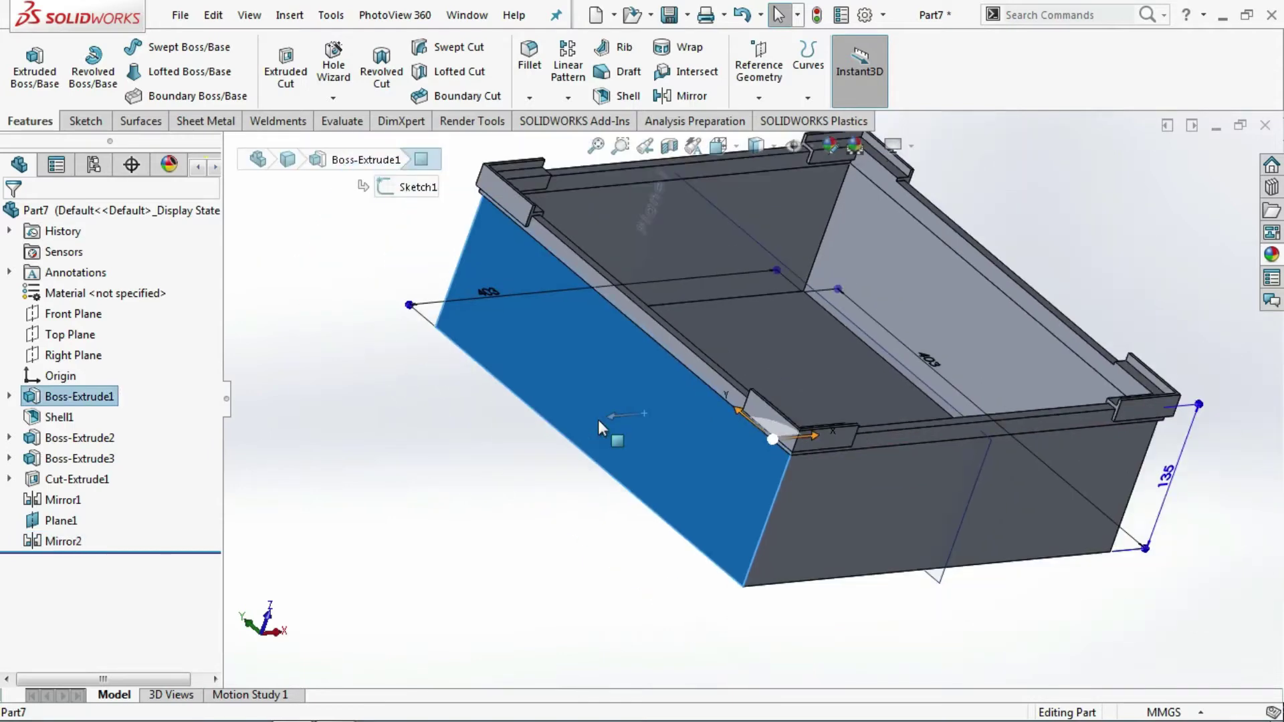
{"action": "middle_click_drag", "start_coordinate": [598, 419], "coordinate": [681, 415]}
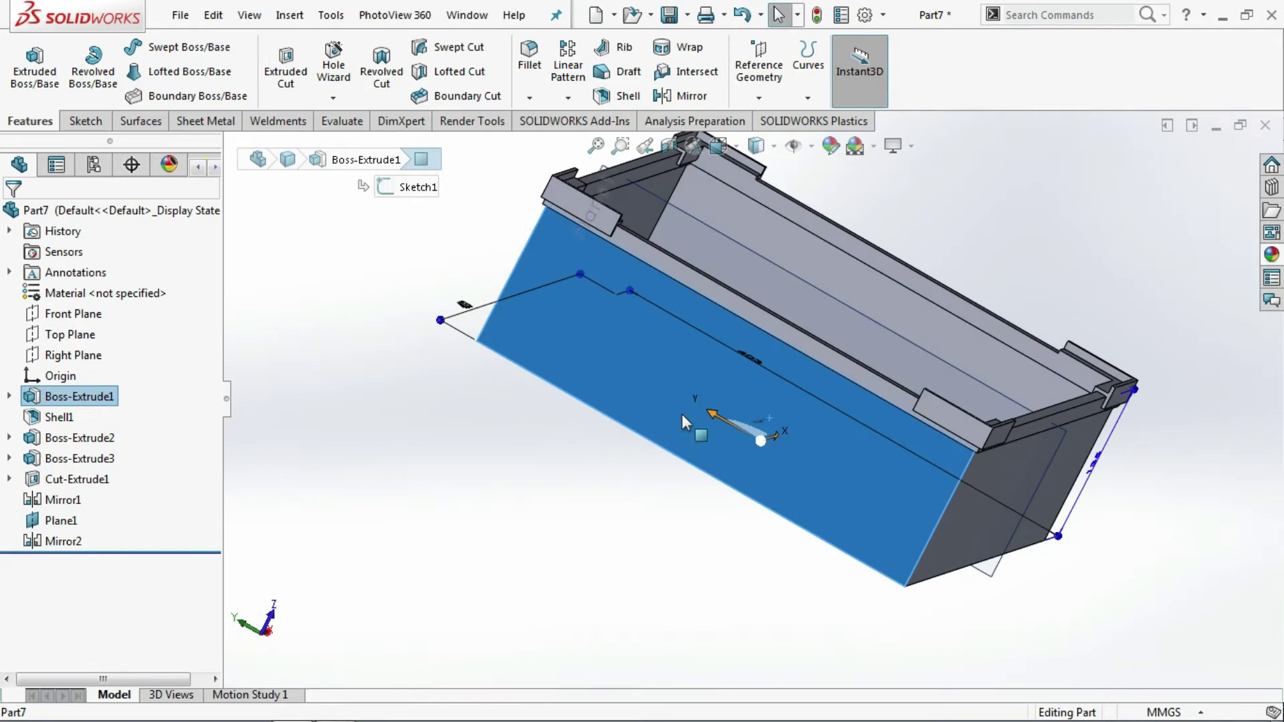
{"action": "left_click", "coordinate": [468, 531]}
{"action": "middle_click_drag", "start_coordinate": [545, 510], "coordinate": [539, 588]}
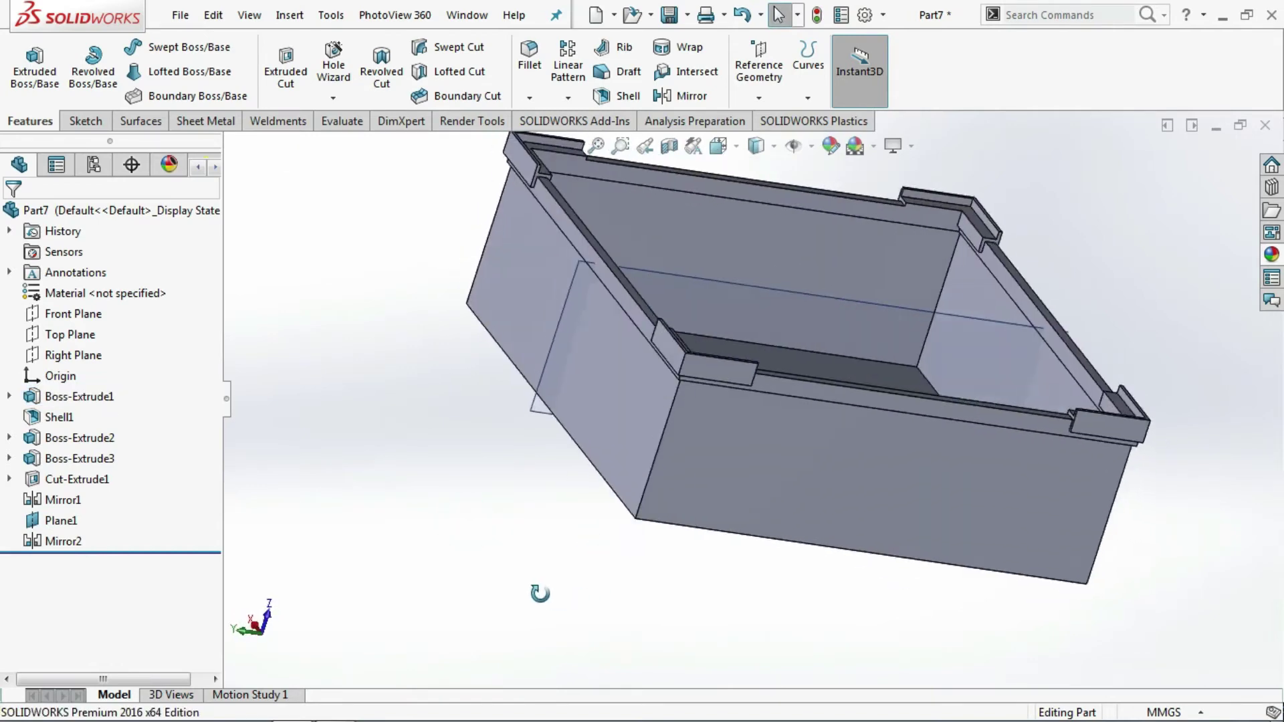
{"action": "left_click", "coordinate": [863, 470]}
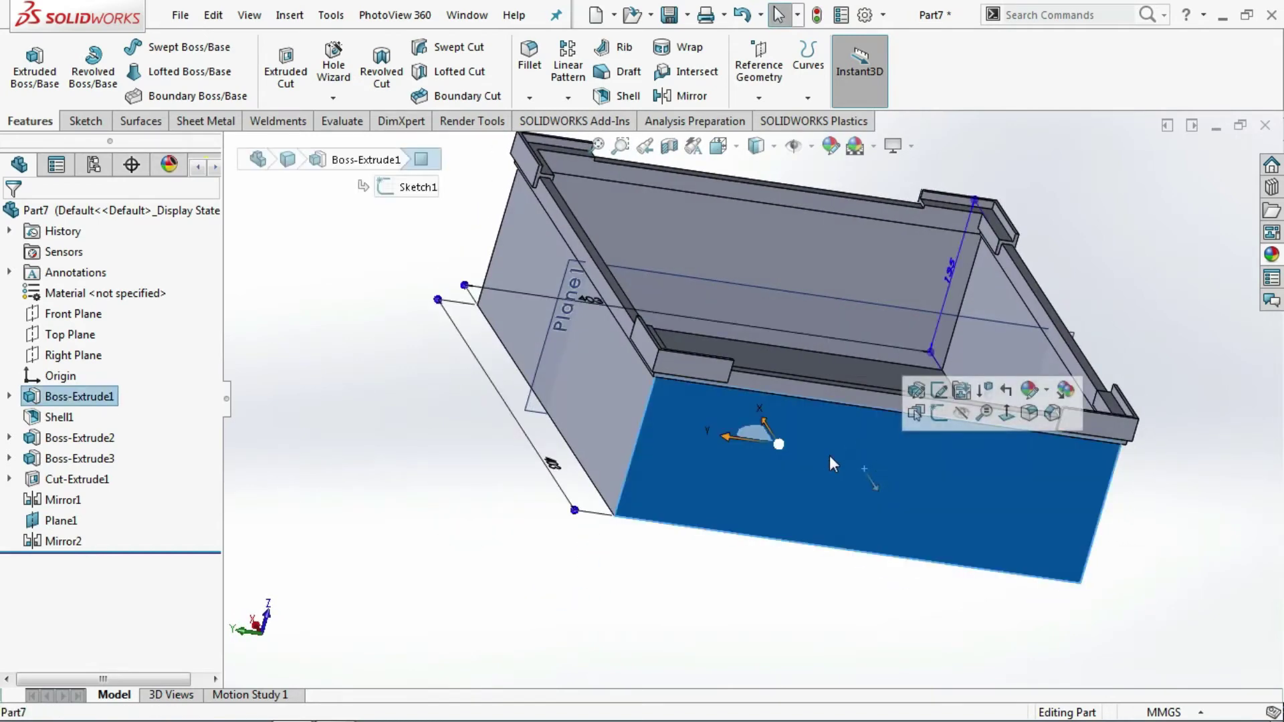
{"action": "left_click", "coordinate": [588, 395]}
{"action": "middle_click_drag", "start_coordinate": [382, 439], "coordinate": [504, 501]}
{"action": "left_click", "coordinate": [504, 501]}
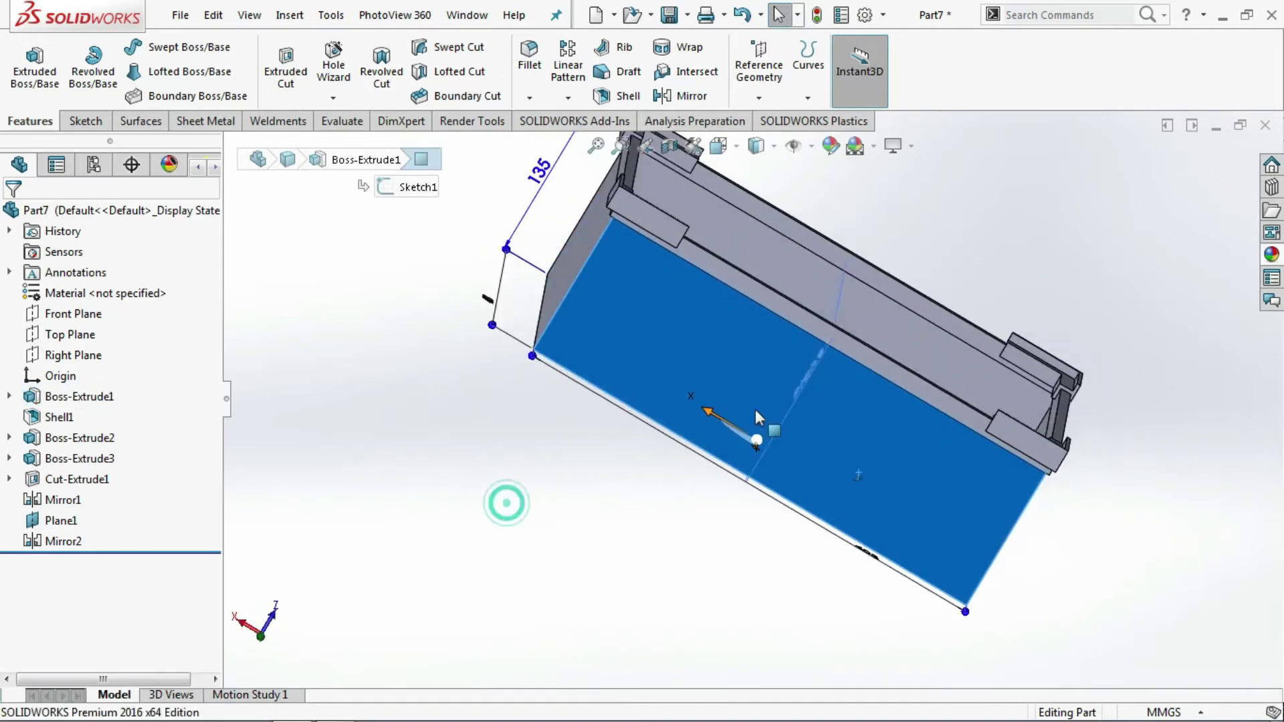
{"action": "left_click", "coordinate": [752, 367]}
Step: Start a sketch on the side wall and draw a centerline across it end to end
{"action": "left_click", "coordinate": [827, 312]}
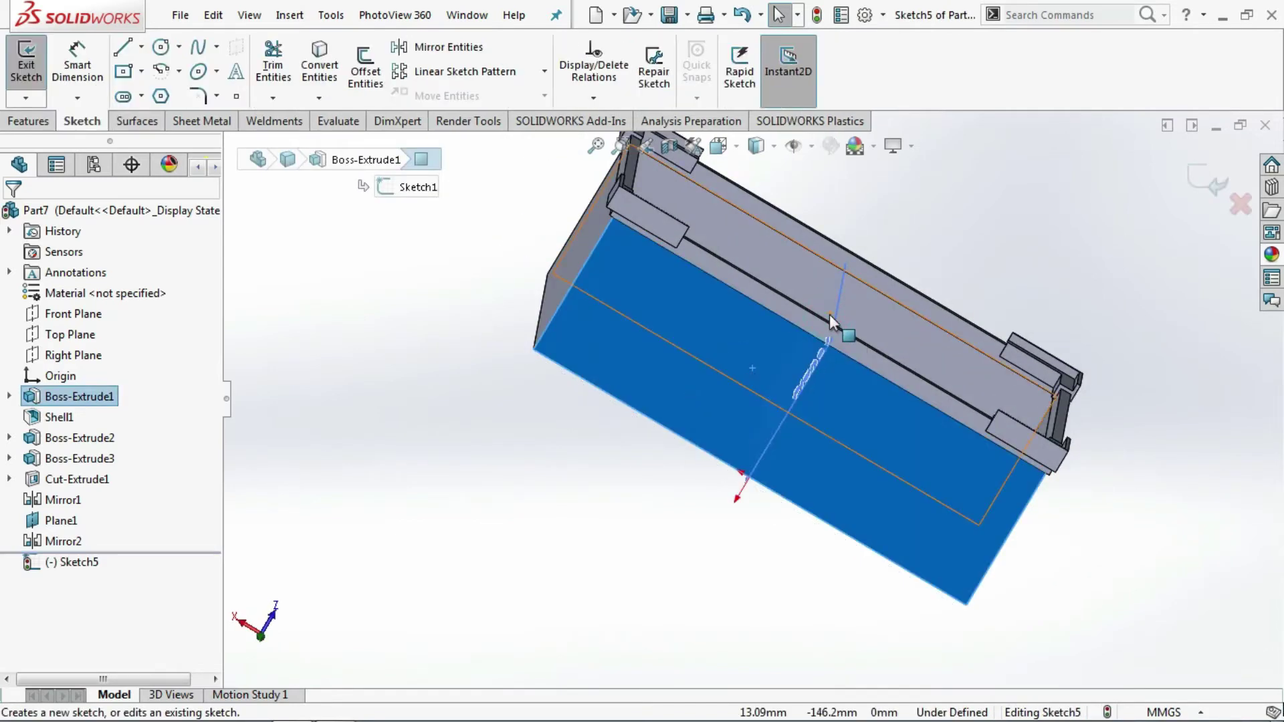
{"action": "right_click", "coordinate": [642, 346]}
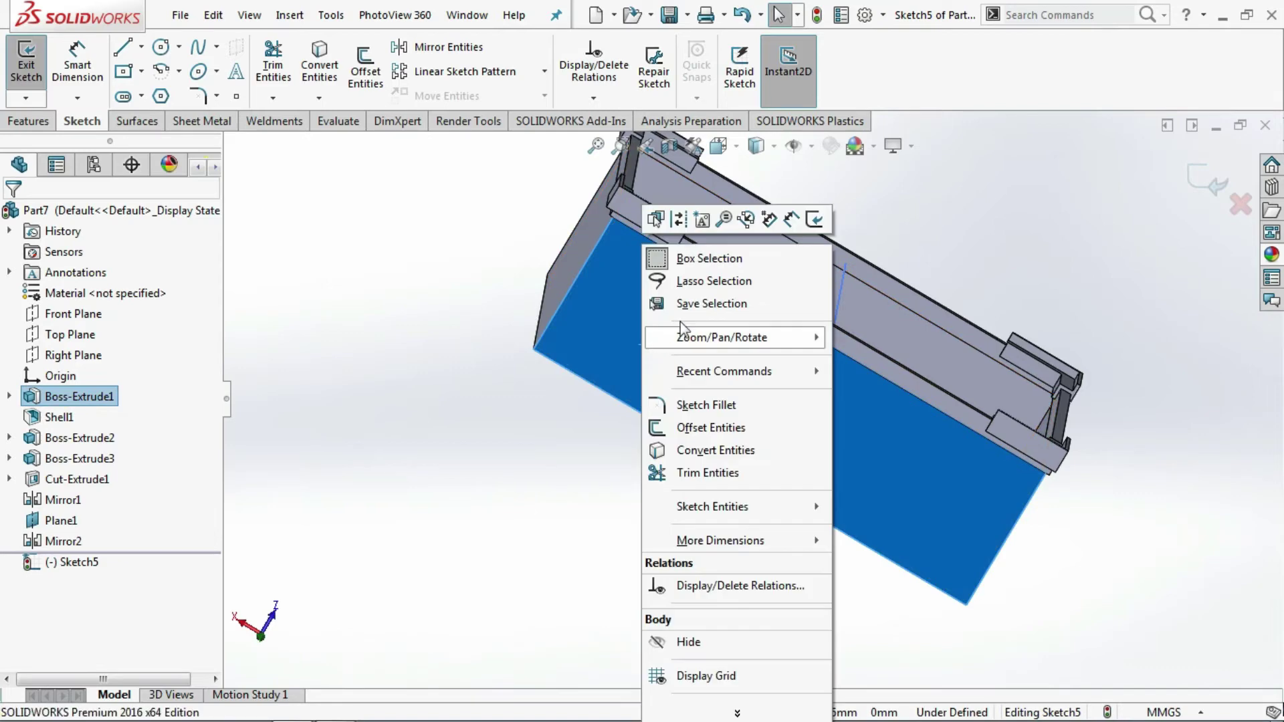
{"action": "left_click", "coordinate": [383, 390]}
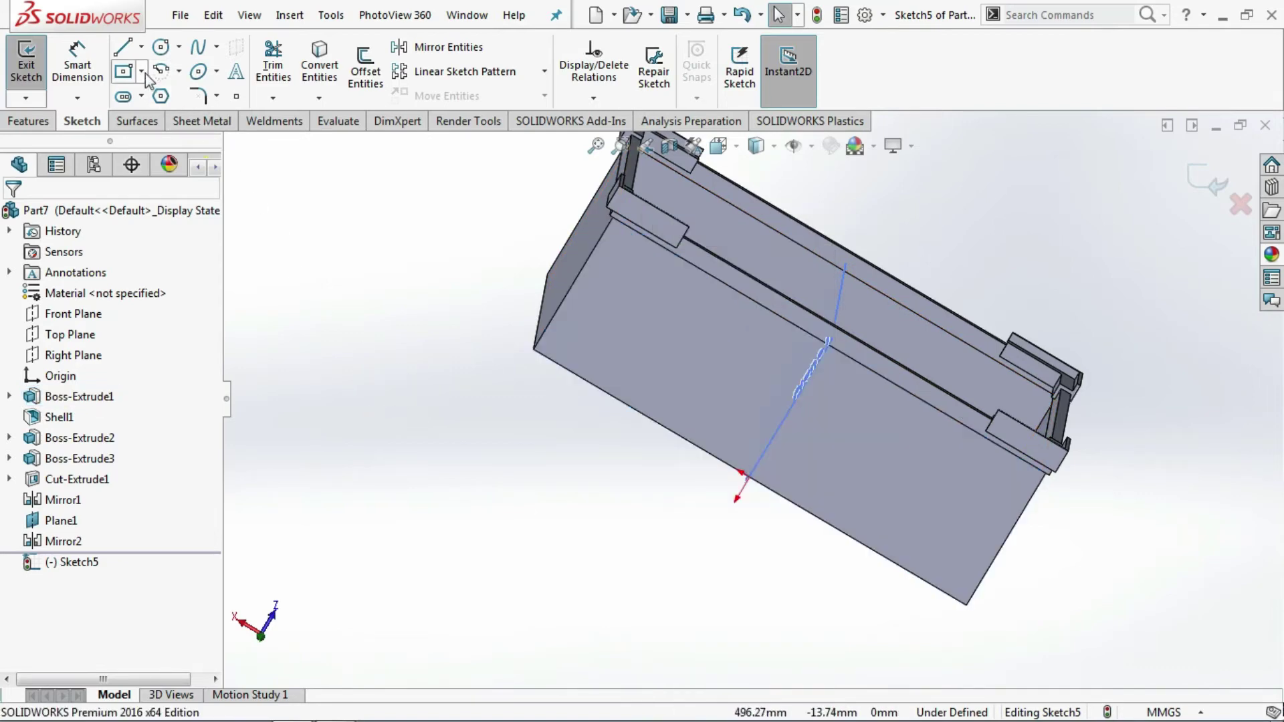
{"action": "left_click", "coordinate": [141, 46]}
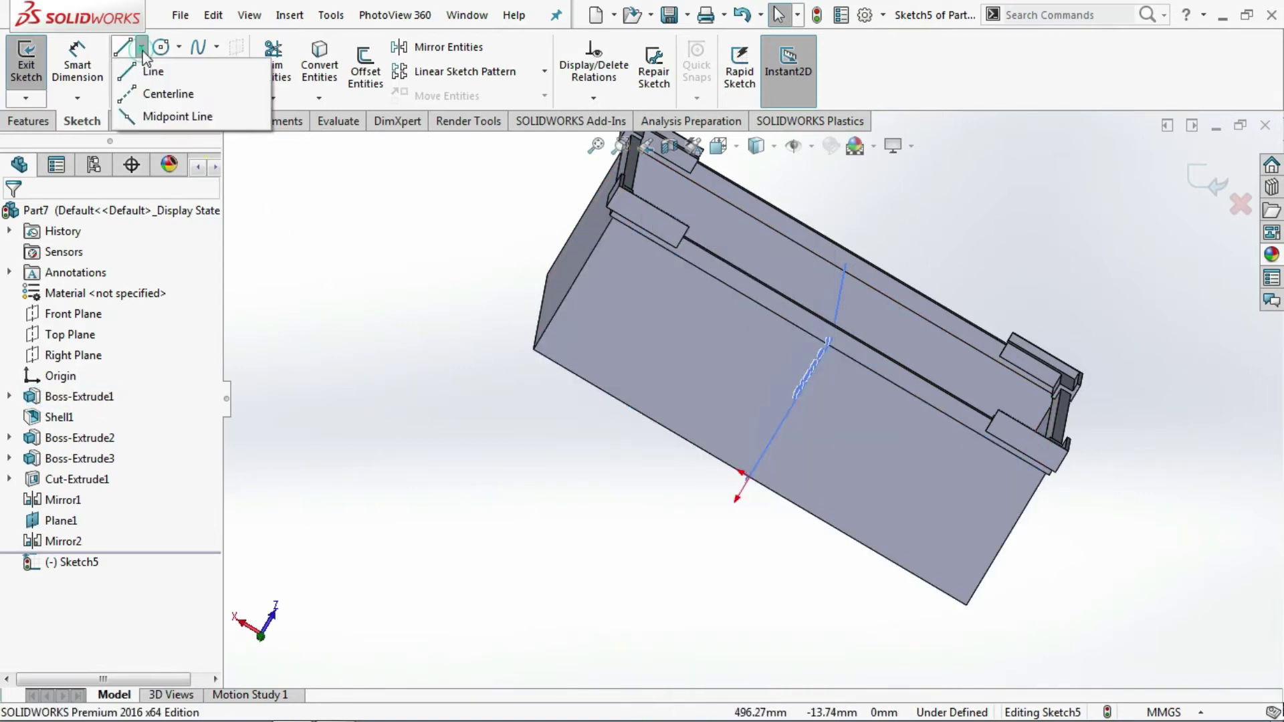
{"action": "left_click", "coordinate": [154, 95]}
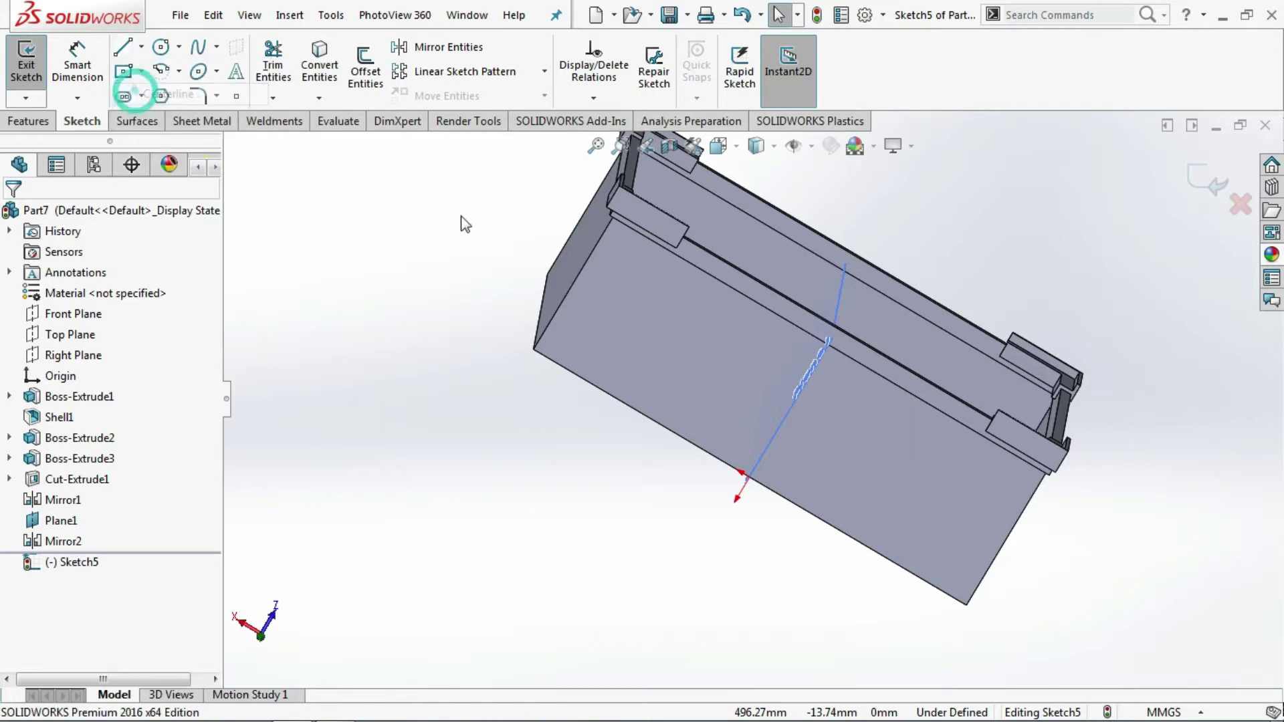
{"action": "left_click", "coordinate": [573, 285]}
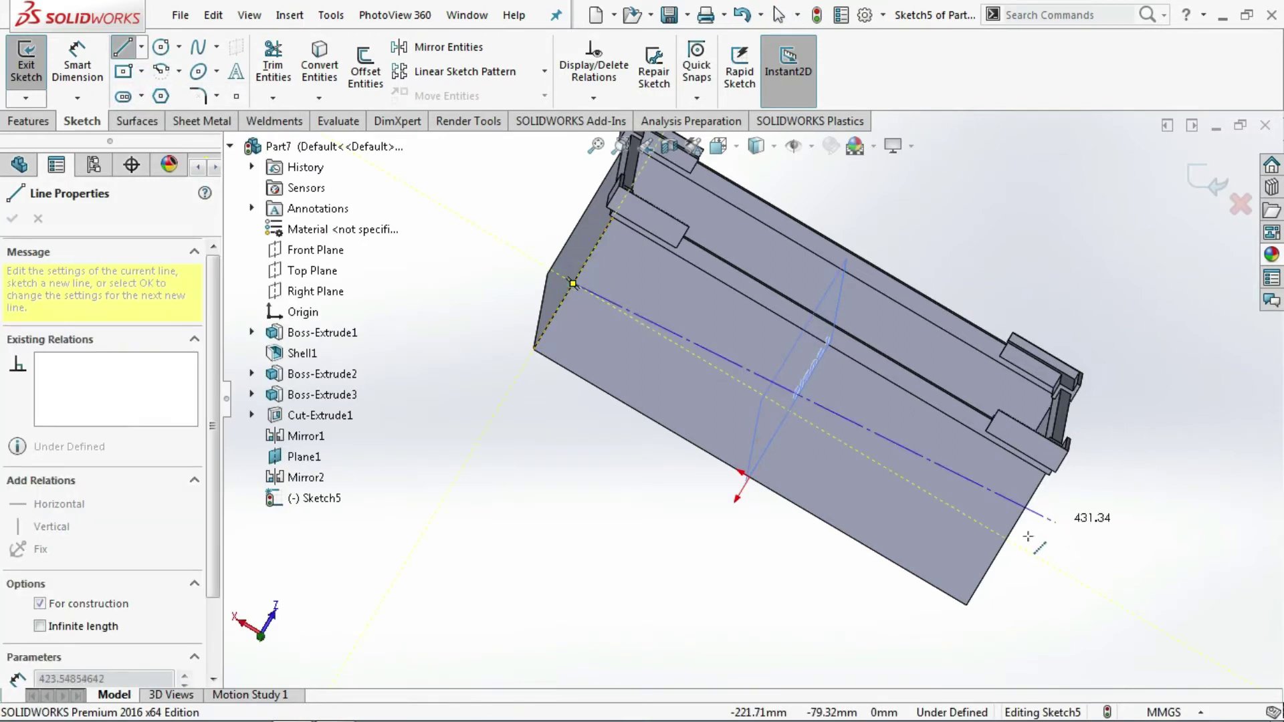
{"action": "left_click", "coordinate": [1007, 539]}
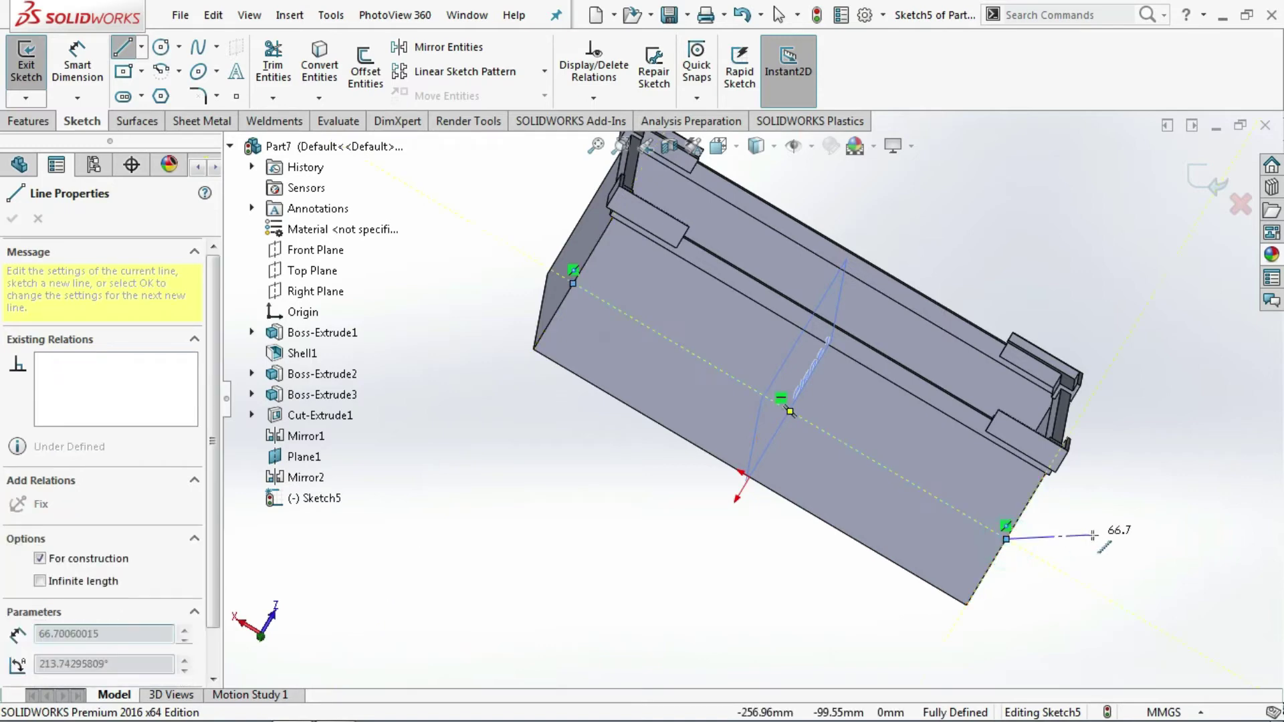
{"action": "right_click", "coordinate": [1112, 544]}
{"action": "left_click", "coordinate": [1139, 441]}
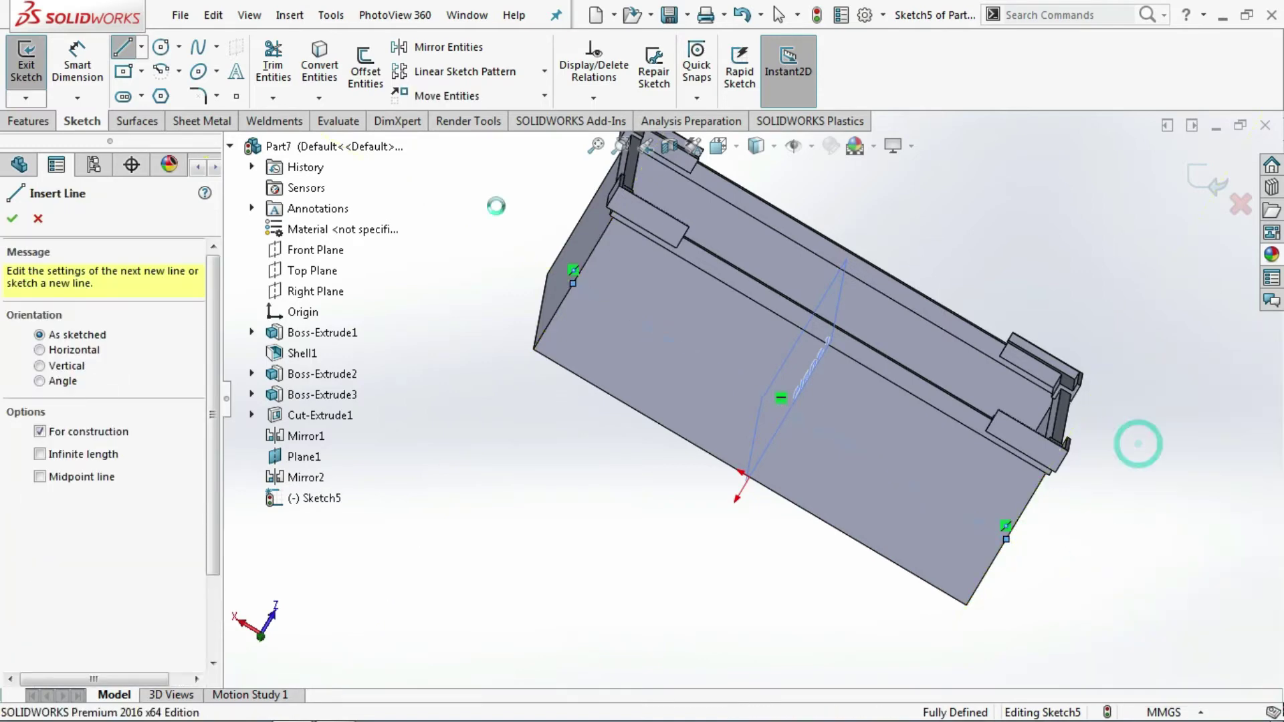
Step: Draw a vertical line on the wall up to the top edge
{"action": "left_click", "coordinate": [122, 47]}
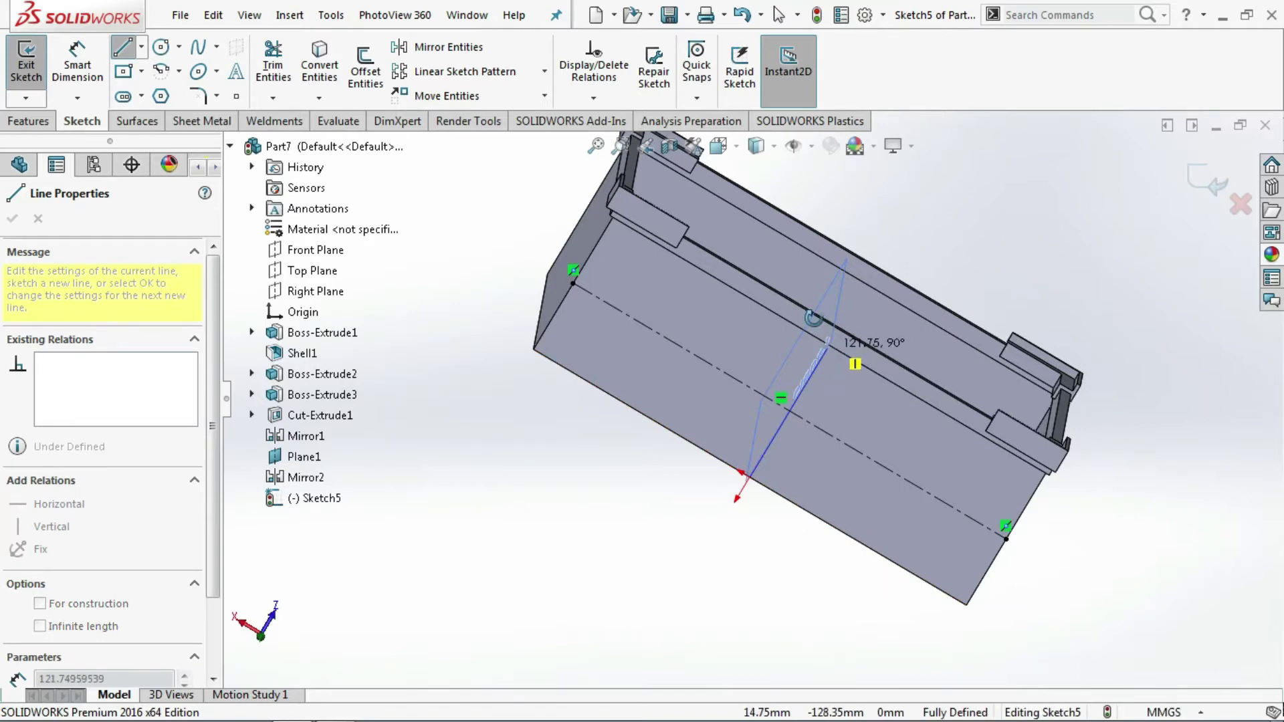
{"action": "middle_click_drag", "start_coordinate": [816, 331], "coordinate": [799, 306]}
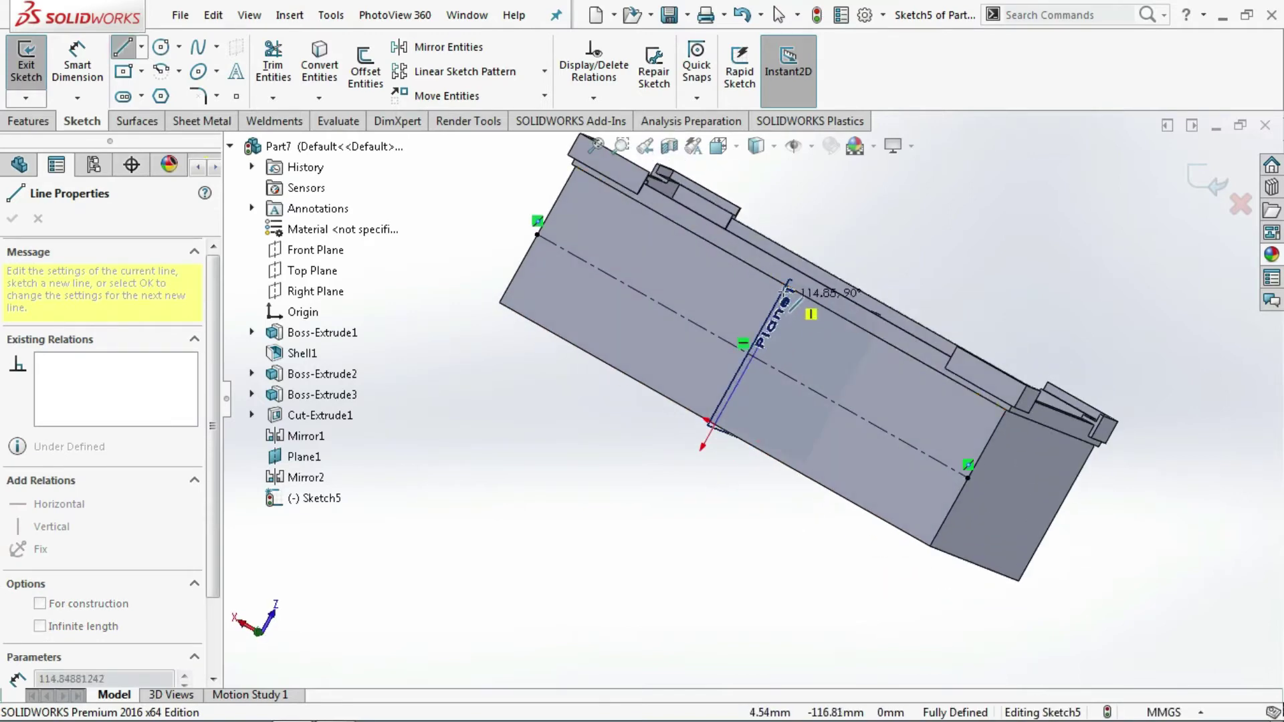
{"action": "middle_click_drag", "start_coordinate": [787, 287], "coordinate": [722, 321]}
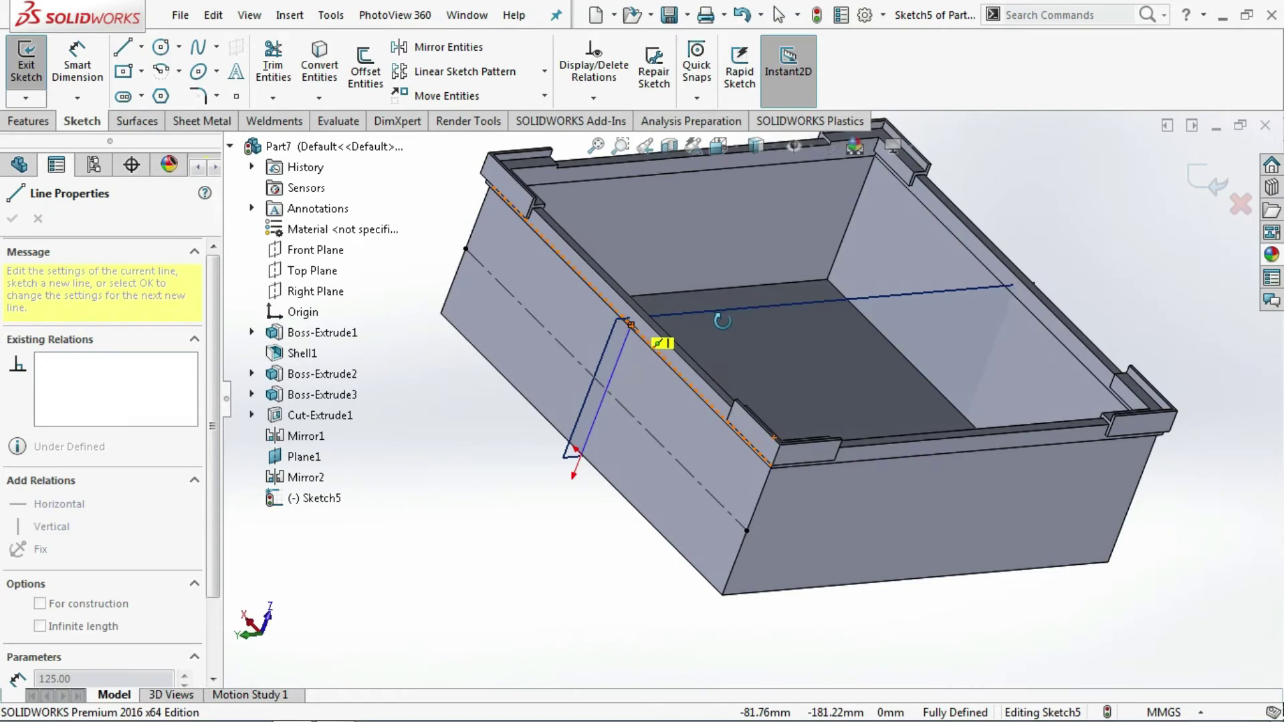
{"action": "left_click", "coordinate": [630, 325]}
{"action": "right_click", "coordinate": [352, 378]}
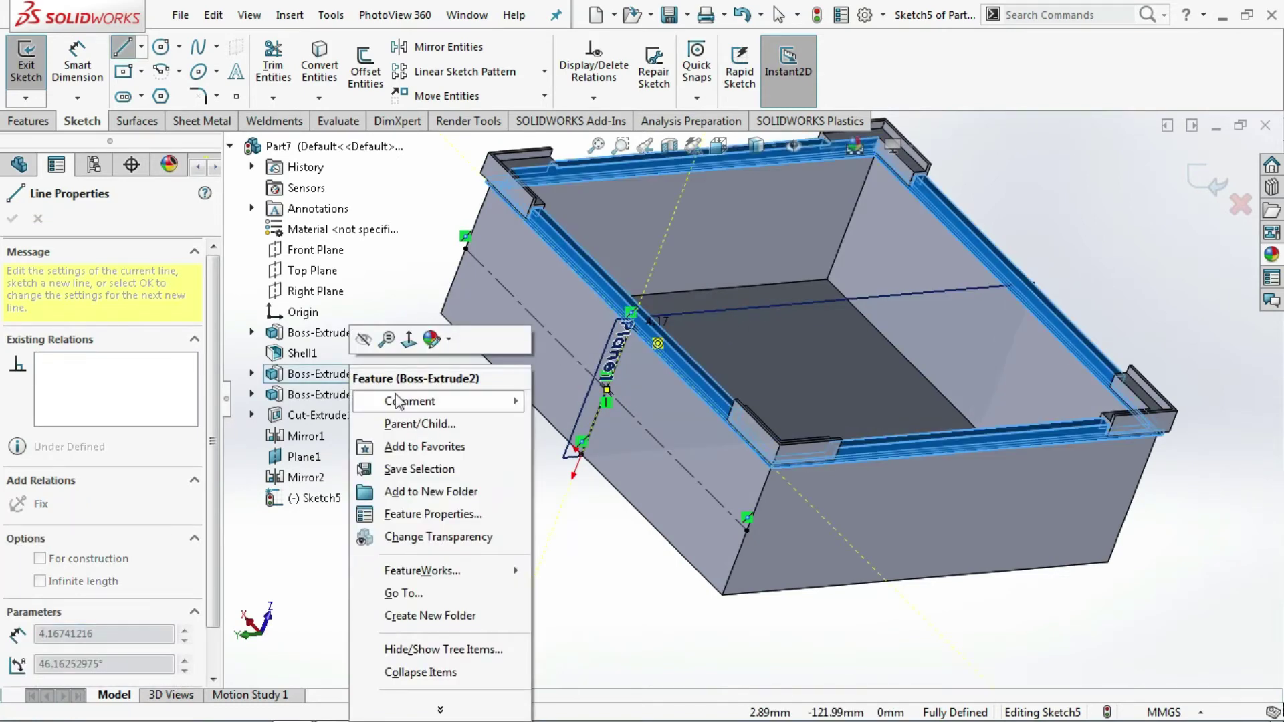
{"action": "left_click", "coordinate": [424, 266]}
{"action": "right_click", "coordinate": [425, 266]}
{"action": "left_click", "coordinate": [447, 295]}
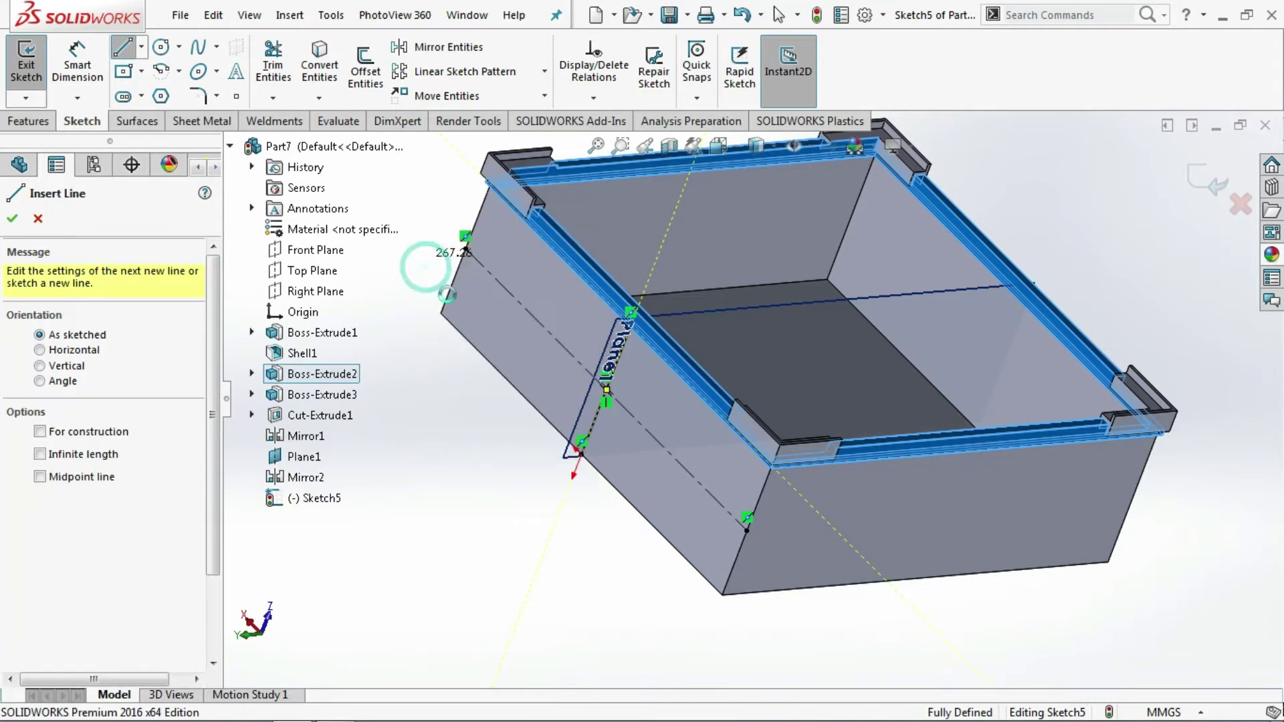
{"action": "key", "text": "Escape"}
{"action": "middle_click_drag", "start_coordinate": [574, 392], "coordinate": [659, 395]}
{"action": "left_click", "coordinate": [751, 403]}
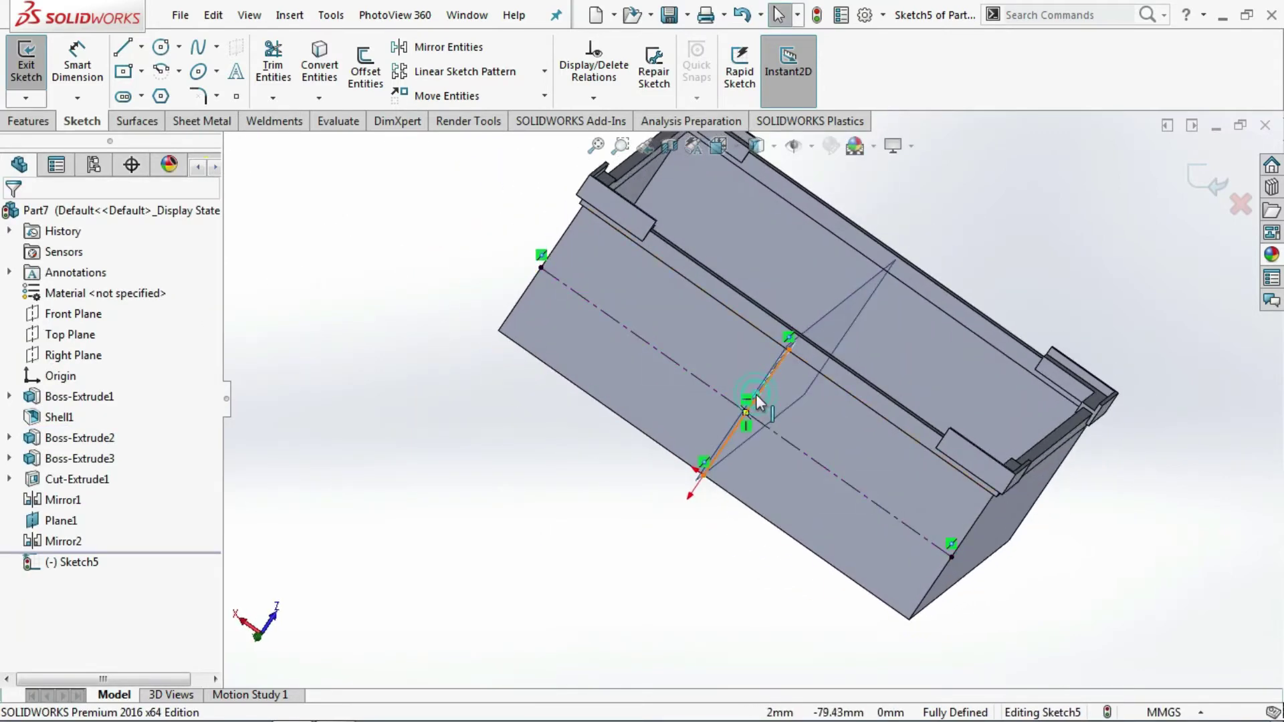
{"action": "key", "text": "Escape"}
Step: Draw a vertical construction centerline from the bottom edge to the top edge
{"action": "left_click", "coordinate": [141, 46]}
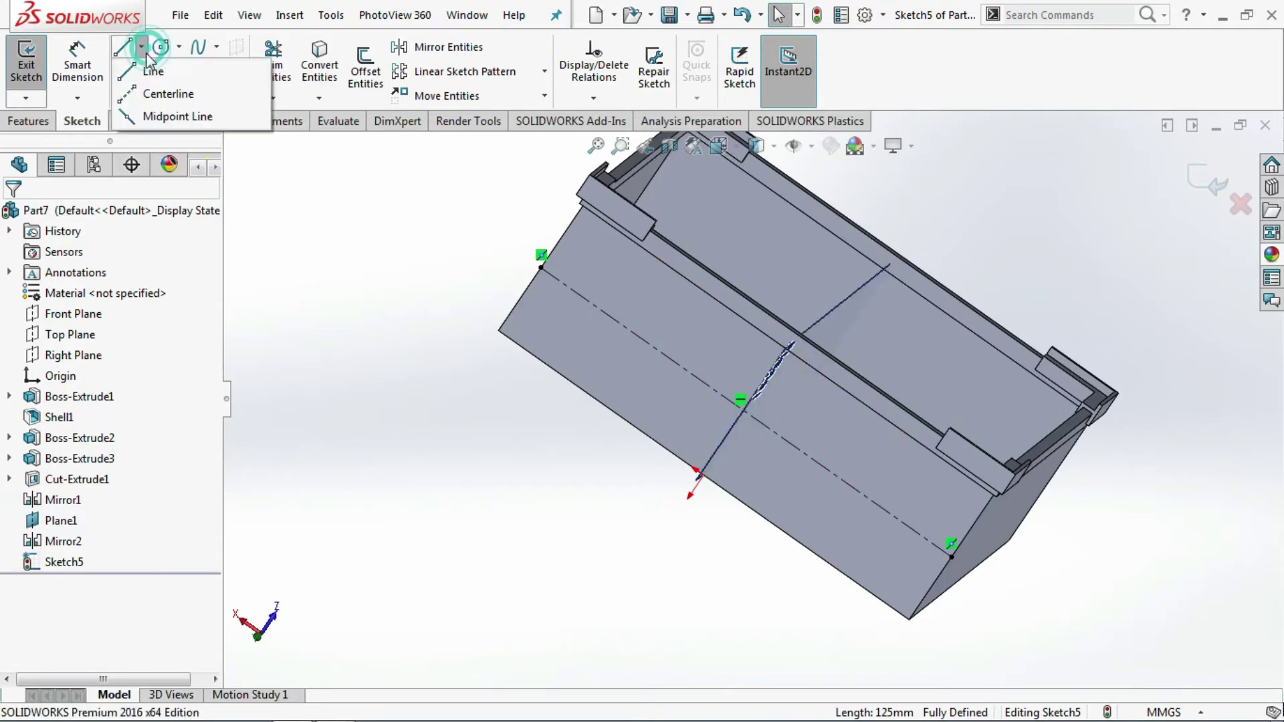
{"action": "left_click", "coordinate": [161, 91]}
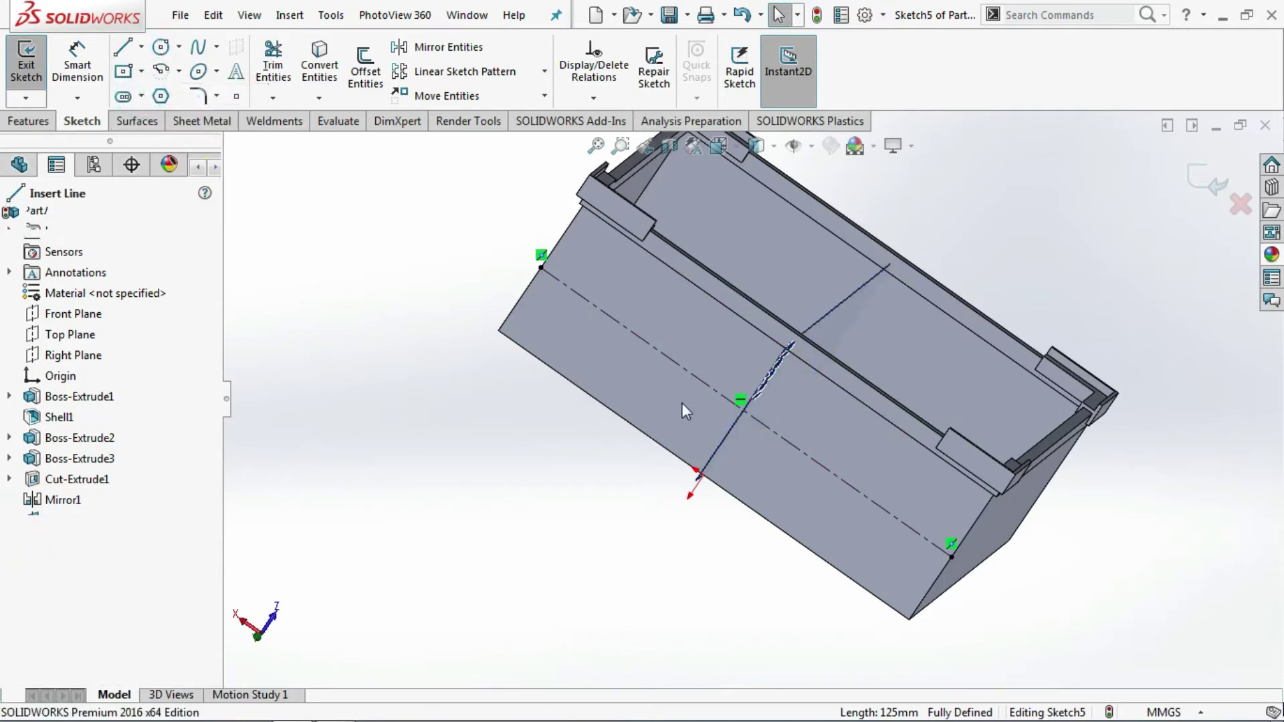
{"action": "left_click", "coordinate": [702, 475]}
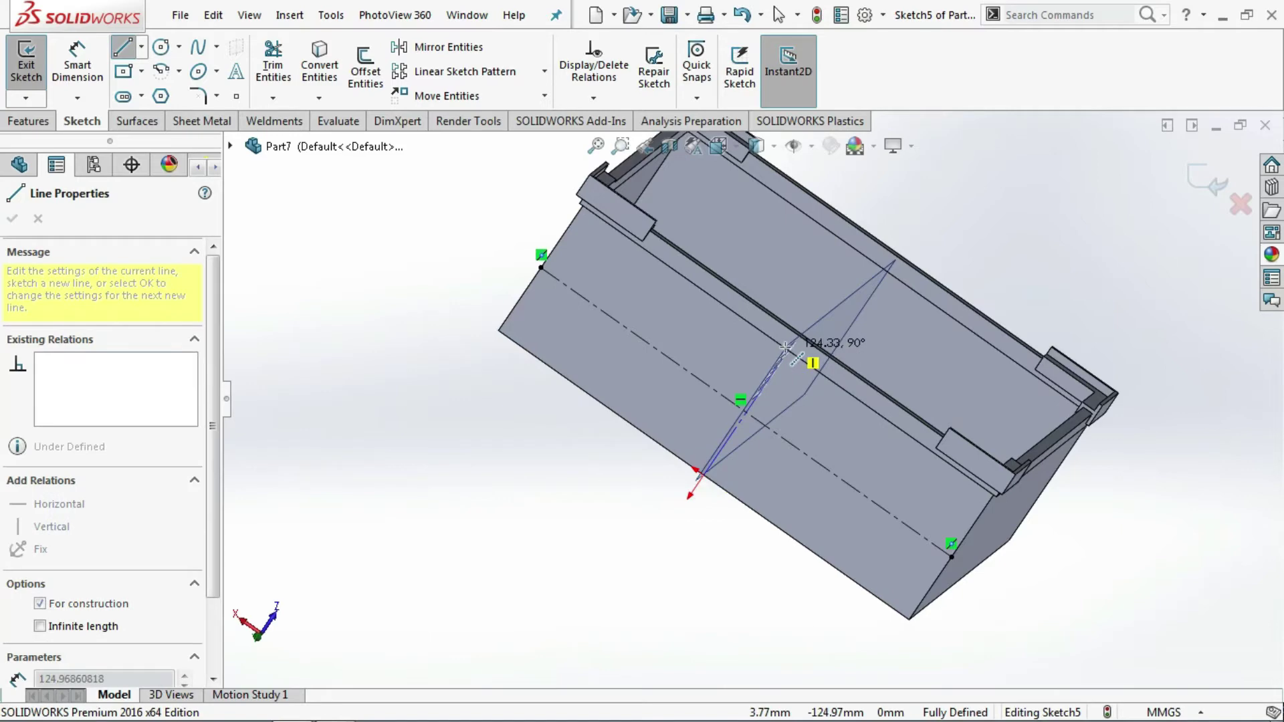
{"action": "middle_click_drag", "start_coordinate": [731, 325], "coordinate": [702, 288]}
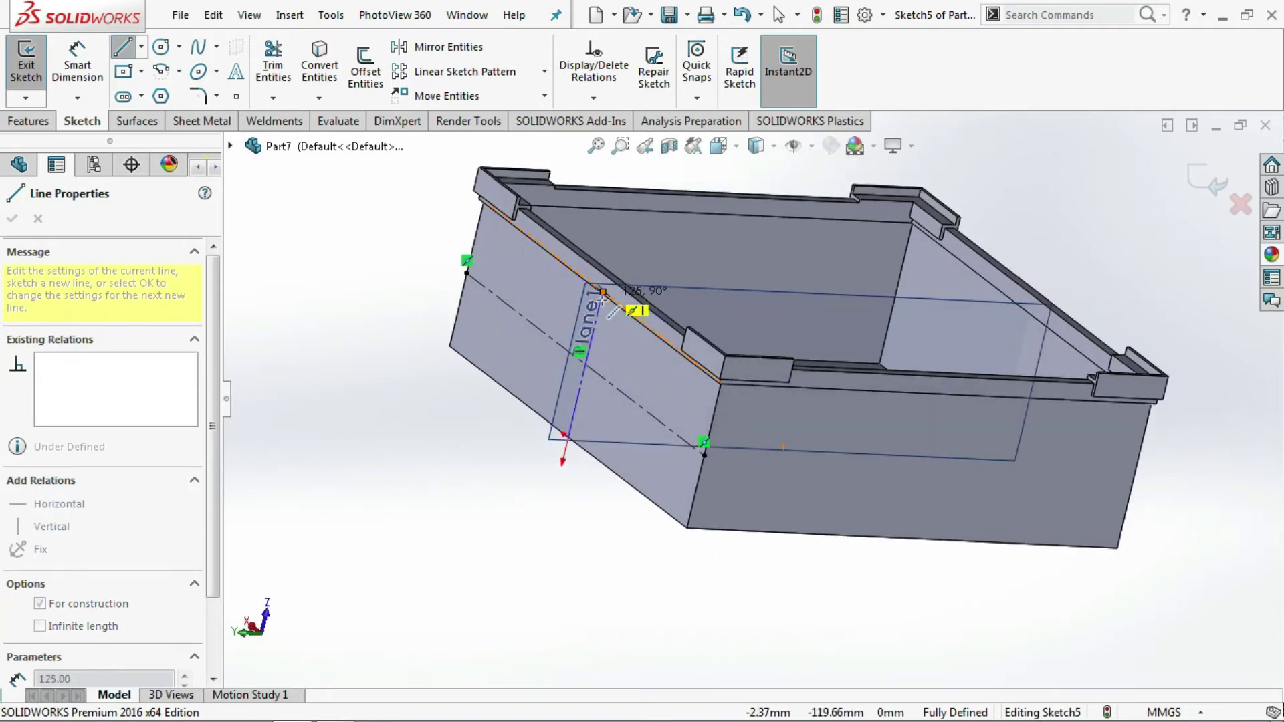
{"action": "left_click", "coordinate": [605, 294]}
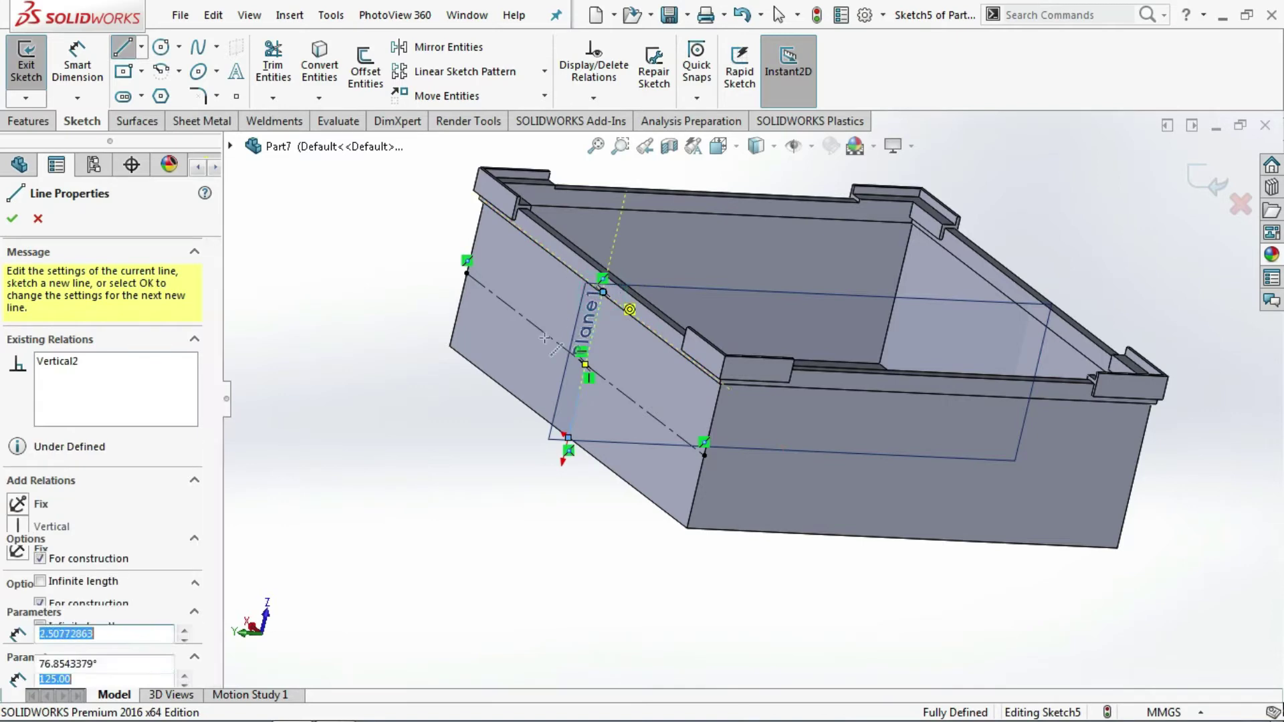
{"action": "right_click", "coordinate": [419, 423]}
{"action": "left_click", "coordinate": [419, 428]}
{"action": "mouse_move", "coordinate": [487, 439]}
{"action": "middle_mouse_down"}
{"action": "mouse_move", "coordinate": [580, 526]}
{"action": "mouse_move", "coordinate": [611, 455]}
{"action": "middle_mouse_up"}
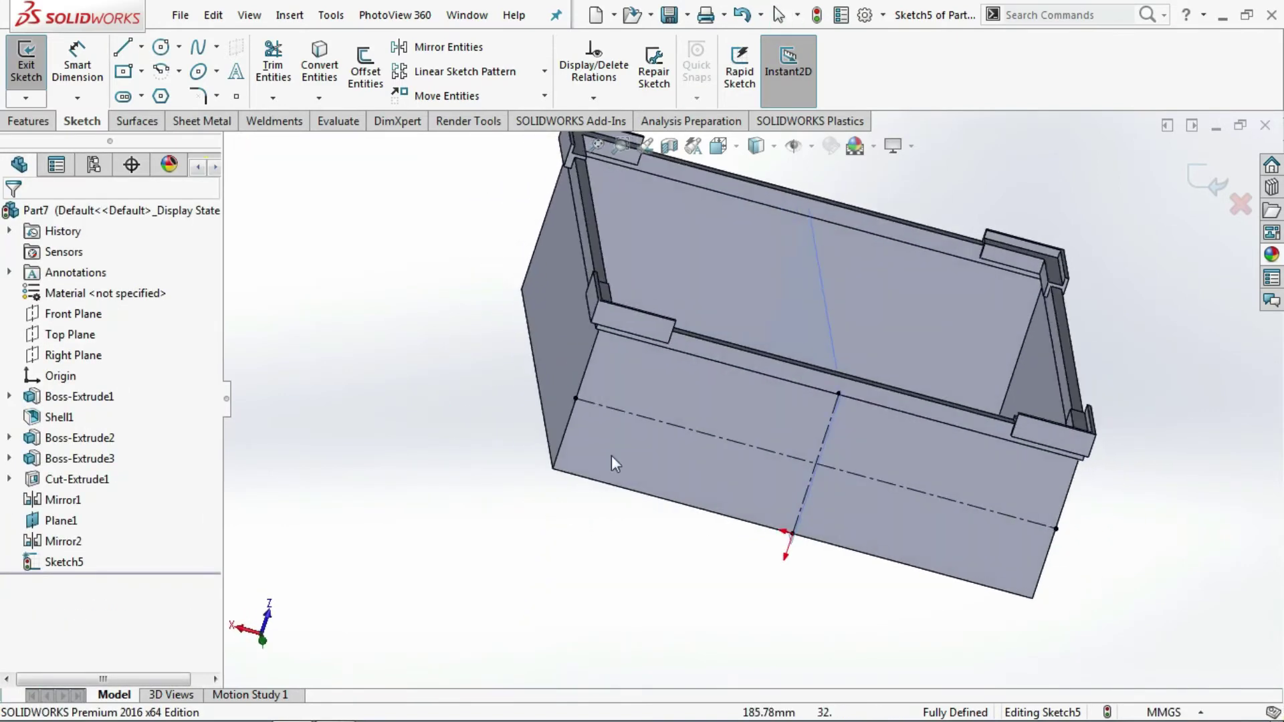
Step: Begin a centre rectangle at the centerlines' intersection
{"action": "right_click", "coordinate": [809, 331]}
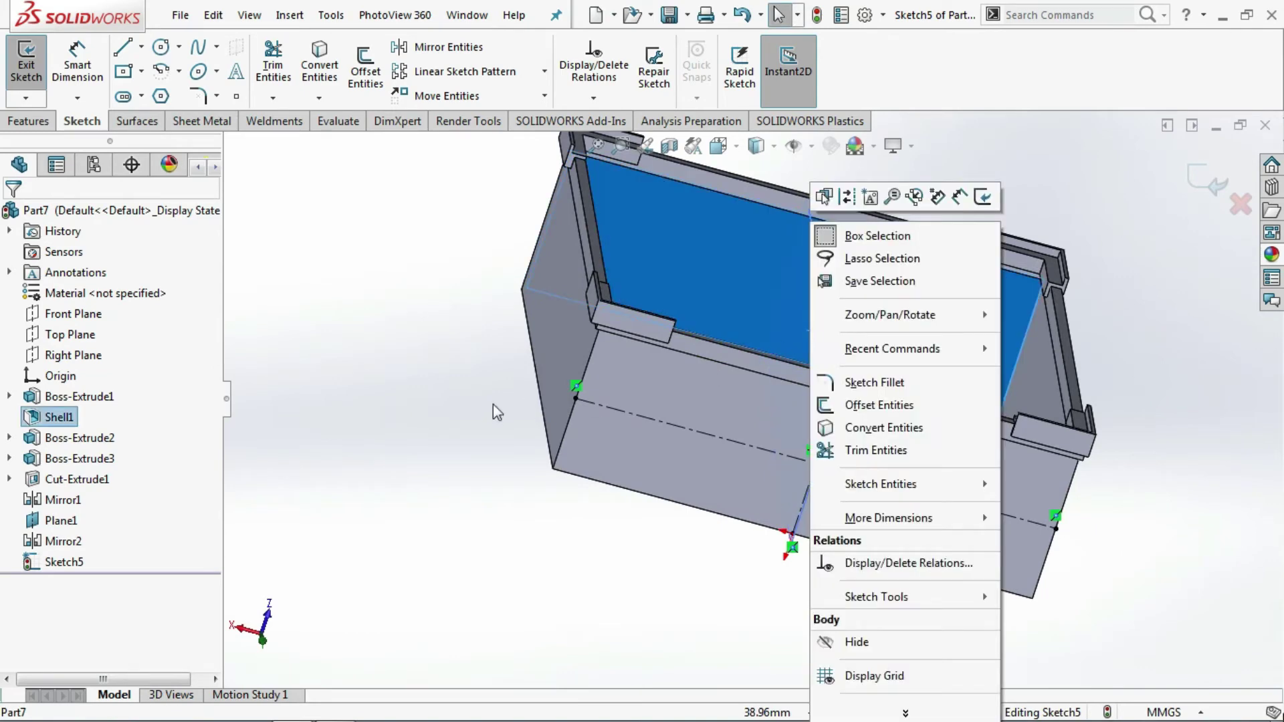
{"action": "left_click", "coordinate": [383, 410]}
{"action": "right_click", "coordinate": [56, 520]}
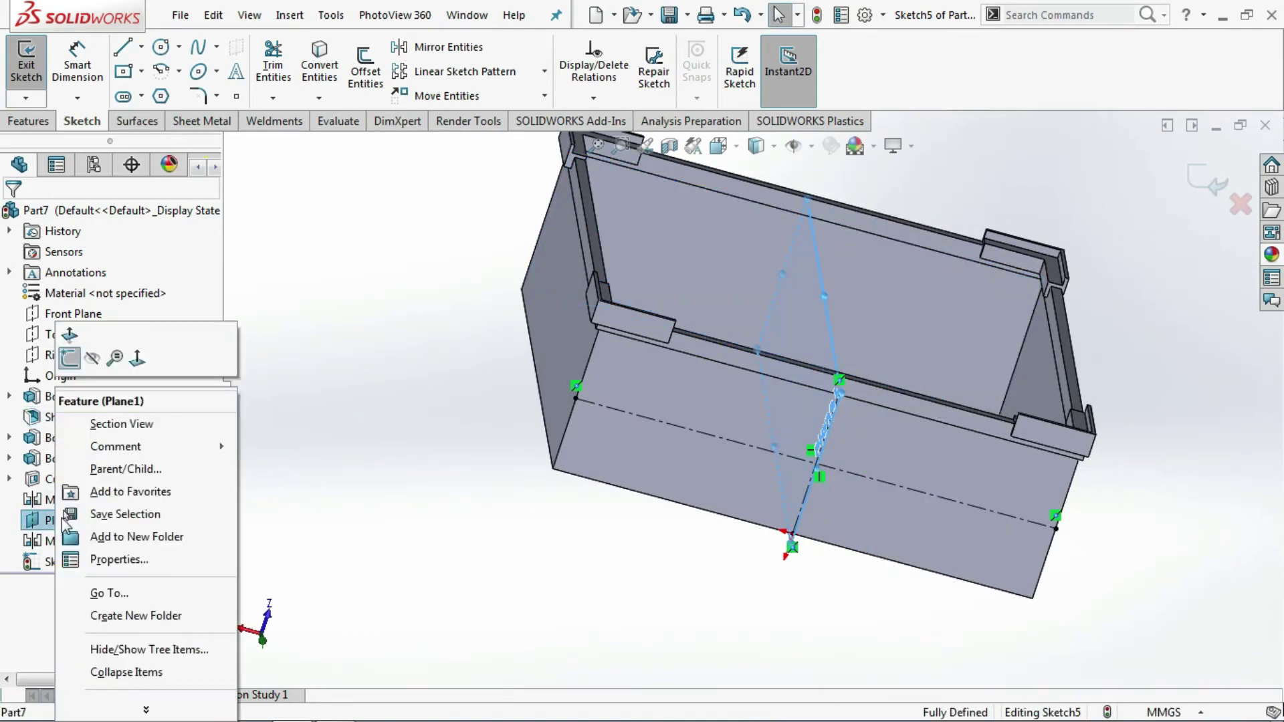
{"action": "key", "text": "Escape"}
{"action": "key", "text": "Escape"}
{"action": "mouse_move", "coordinate": [478, 468]}
{"action": "middle_mouse_down"}
{"action": "mouse_move", "coordinate": [649, 549]}
{"action": "mouse_move", "coordinate": [548, 455]}
{"action": "middle_mouse_up"}
{"action": "left_click", "coordinate": [125, 74]}
{"action": "left_click", "coordinate": [883, 461]}
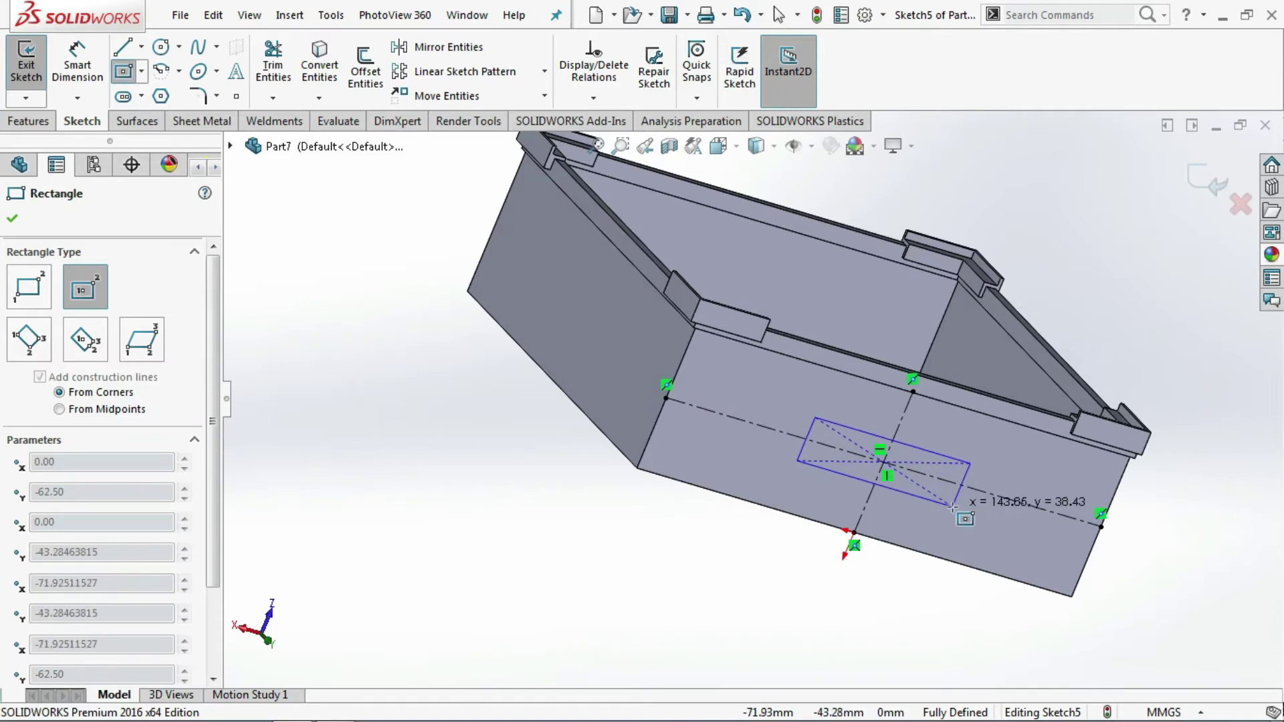
Step: Finish the handle rectangle and dimension it to 100 mm long and 40 mm high
{"action": "left_click", "coordinate": [953, 508]}
{"action": "left_click", "coordinate": [75, 65]}
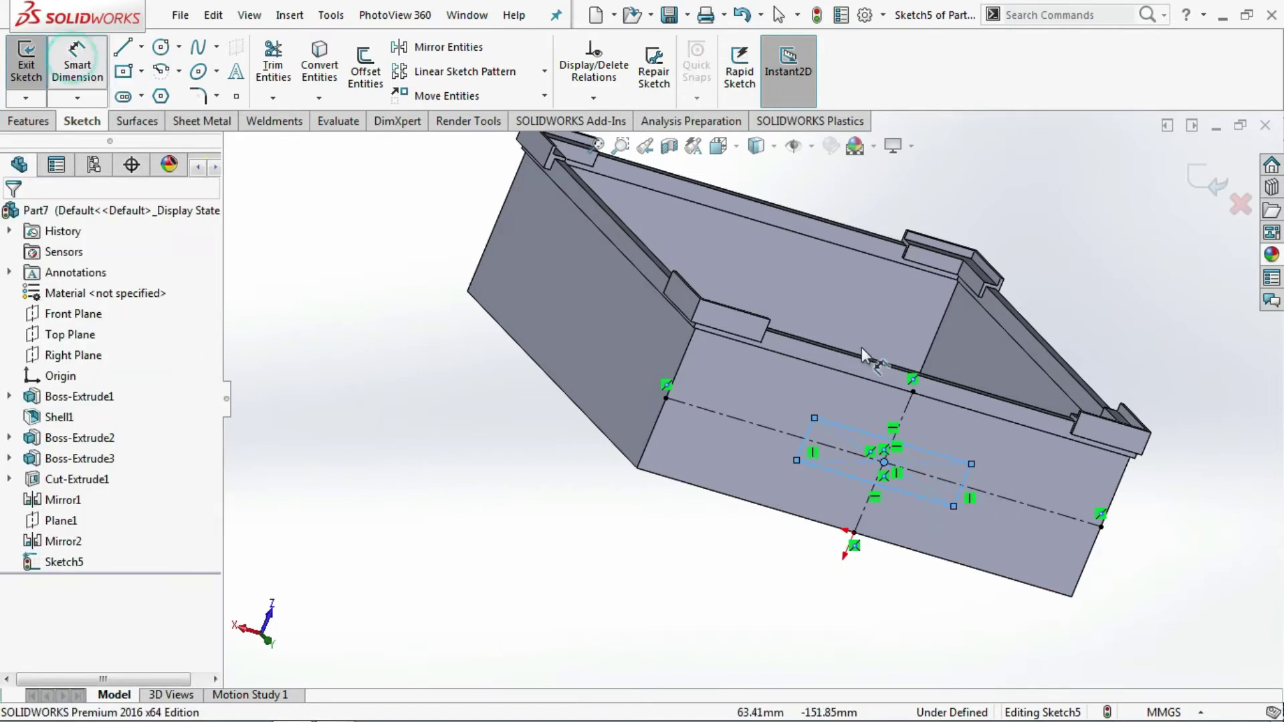
{"action": "left_click", "coordinate": [856, 432]}
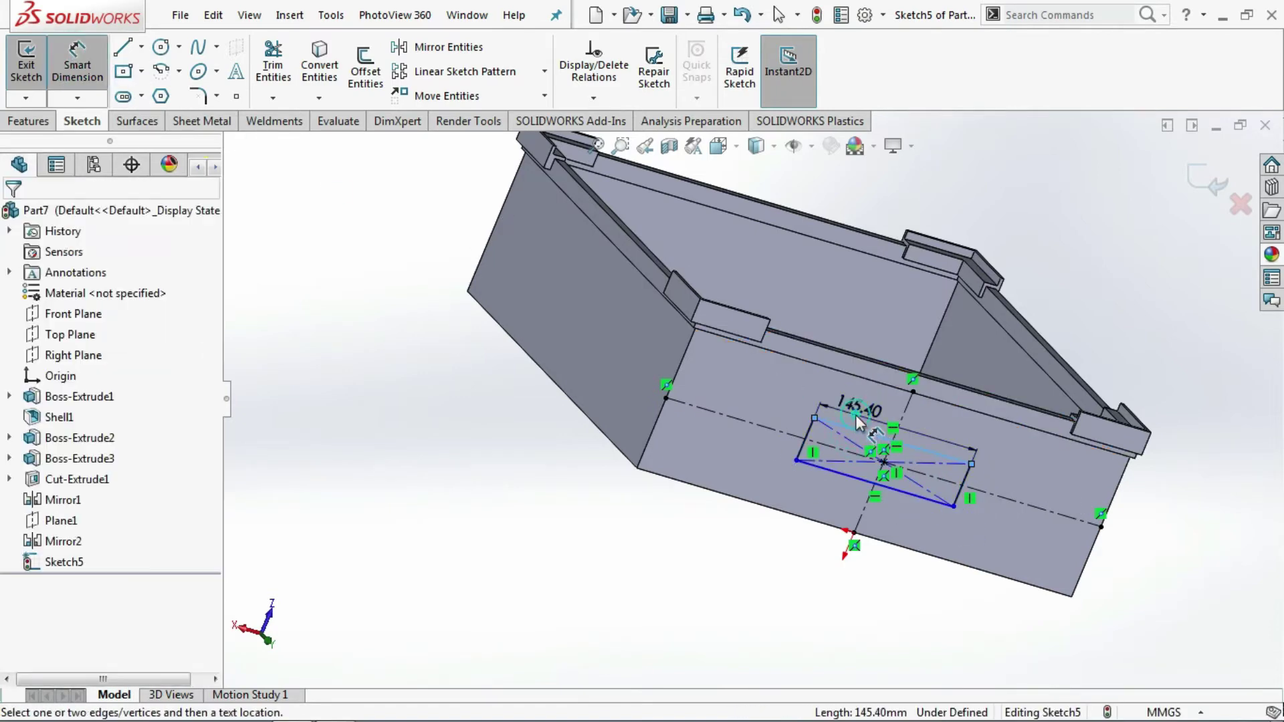
{"action": "type", "text": "100"}
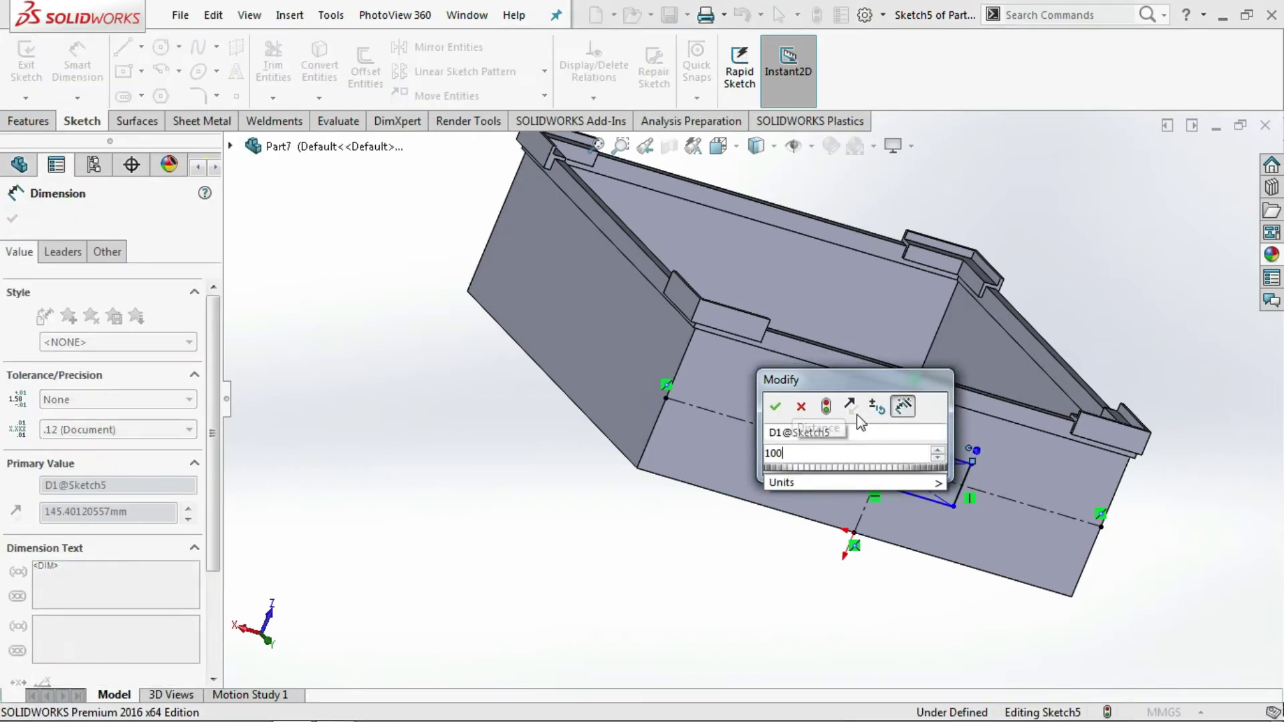
{"action": "key", "text": "Return"}
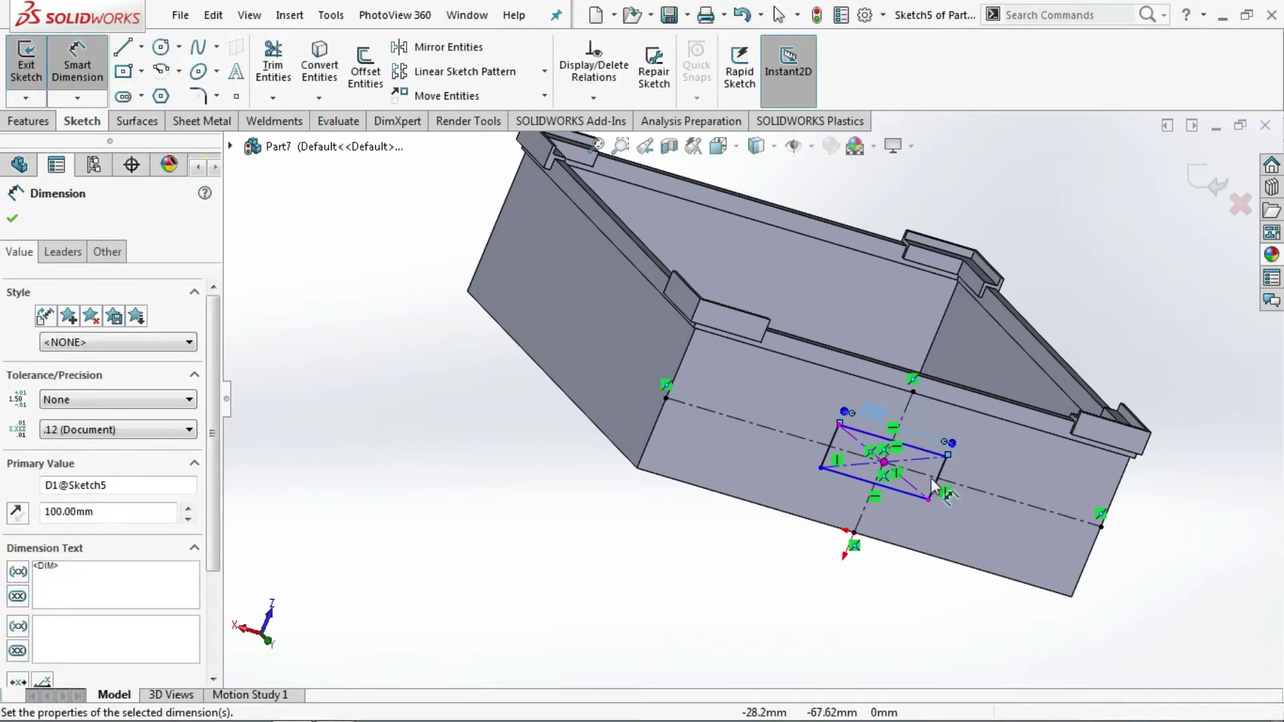
{"action": "scroll", "coordinate": [931, 479], "scroll_direction": "down", "scroll_amount": 2}
{"action": "left_click", "coordinate": [909, 484]}
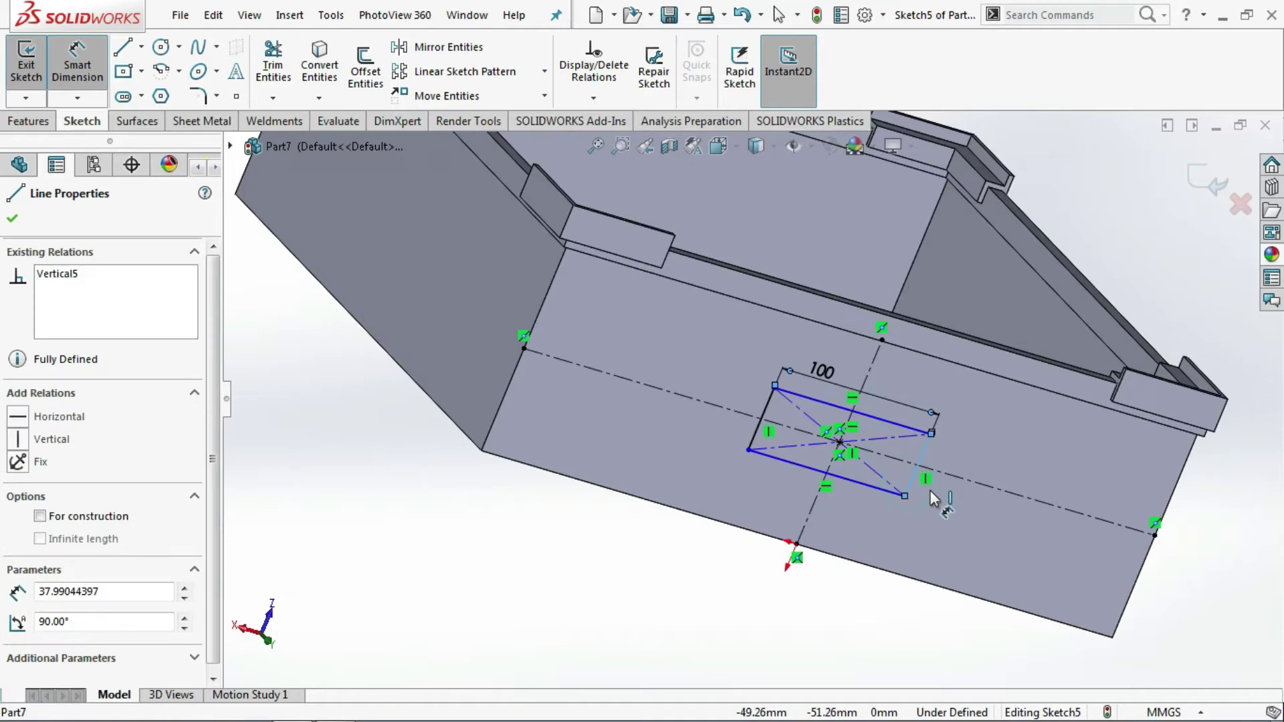
{"action": "left_click", "coordinate": [933, 491]}
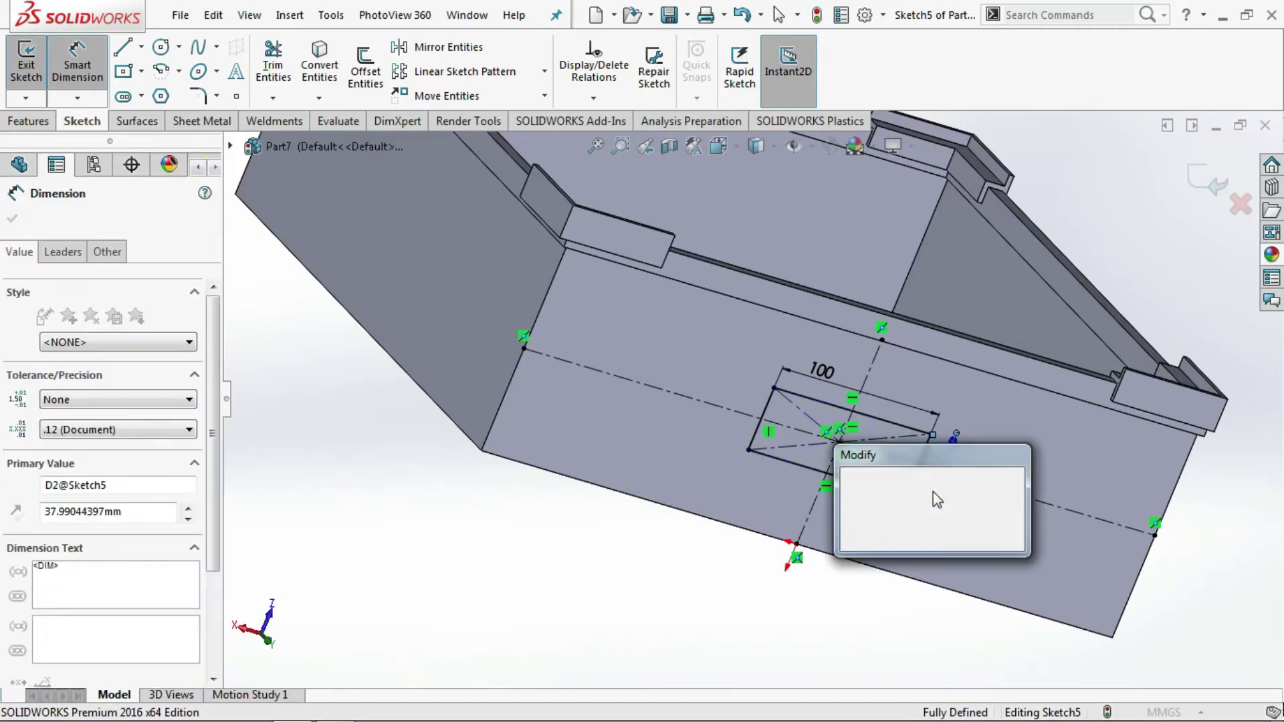
{"action": "type", "text": "40"}
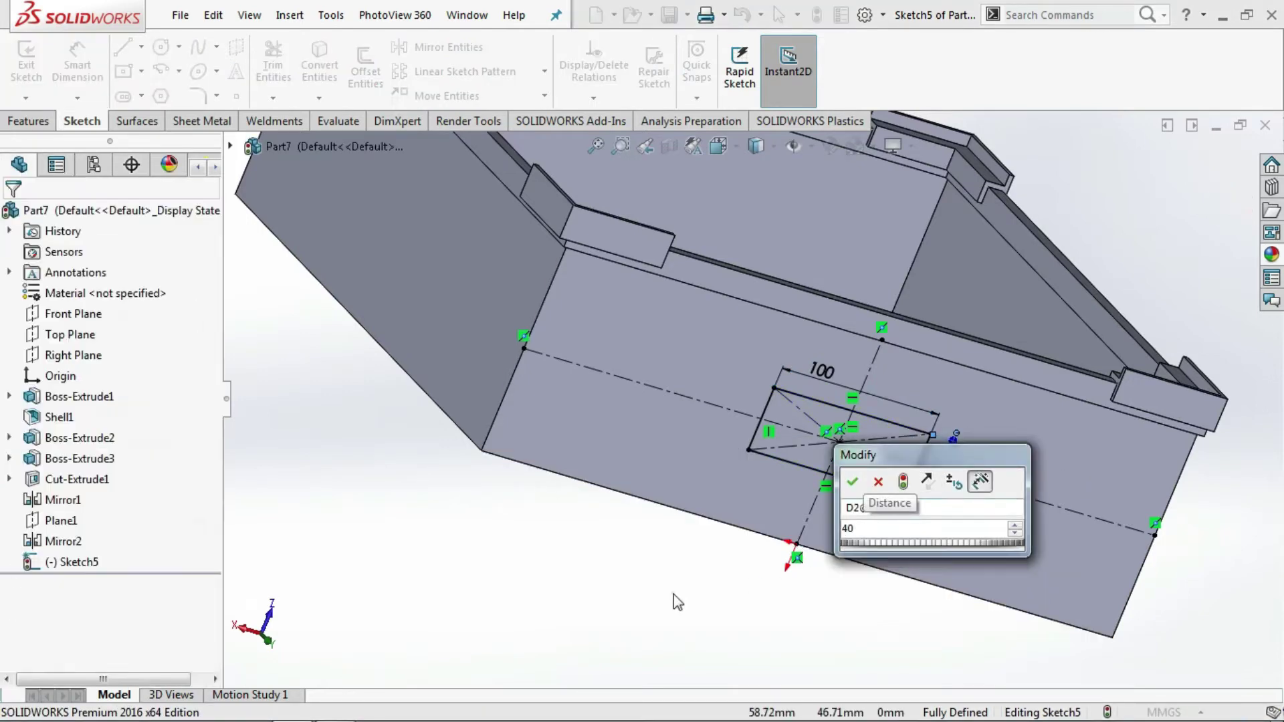
{"action": "left_click", "coordinate": [851, 483]}
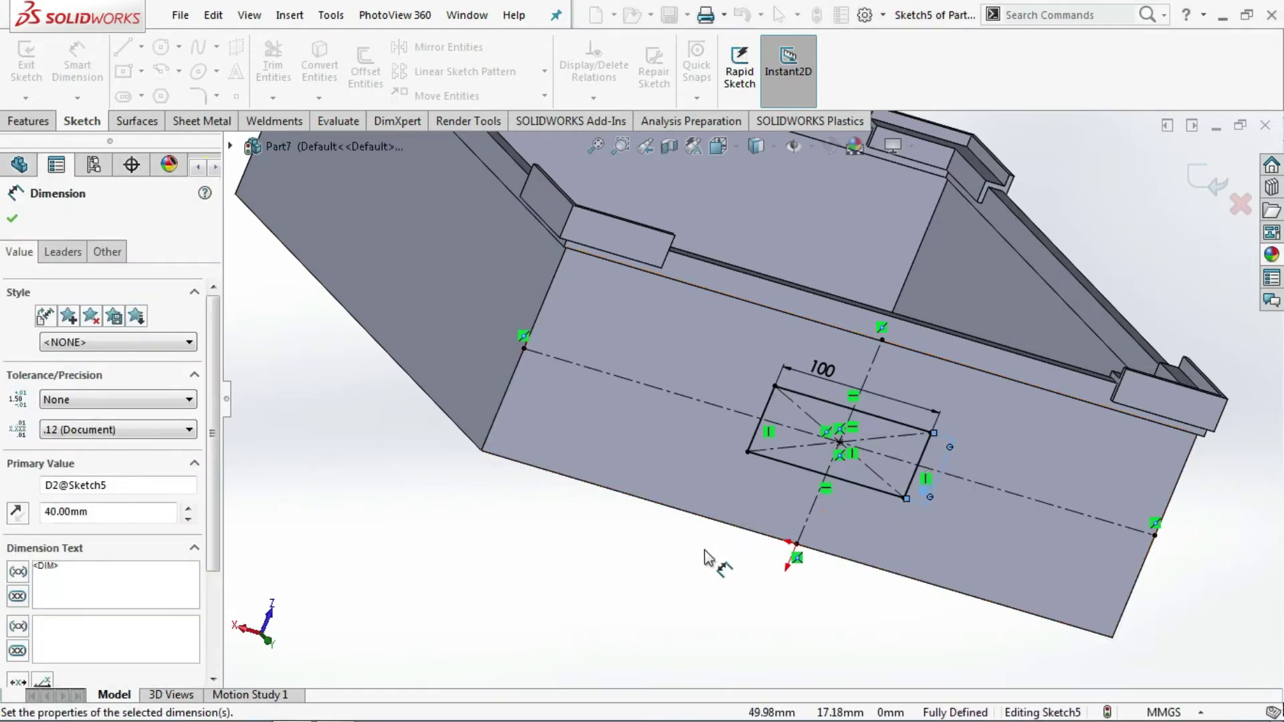
Step: Extrude the handle rectangle 10 mm into a solid block on the end wall
{"action": "middle_click_drag", "start_coordinate": [689, 520], "coordinate": [687, 521]}
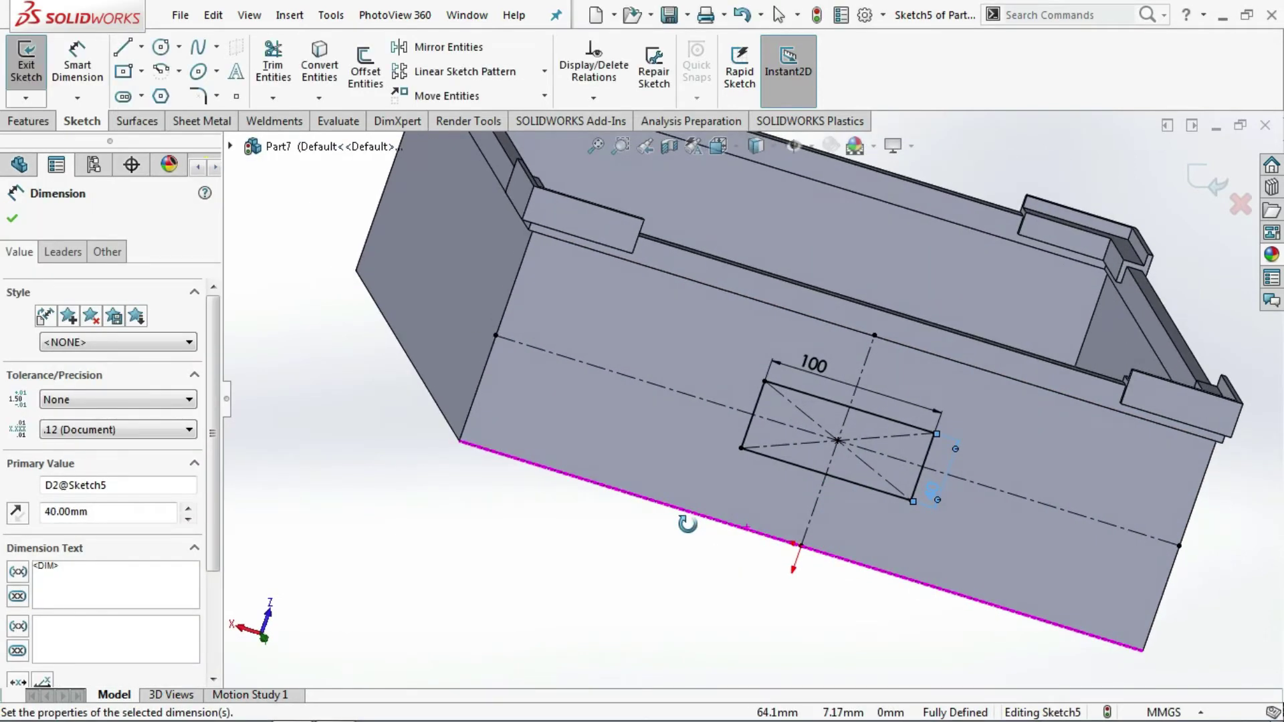
{"action": "left_click", "coordinate": [36, 127]}
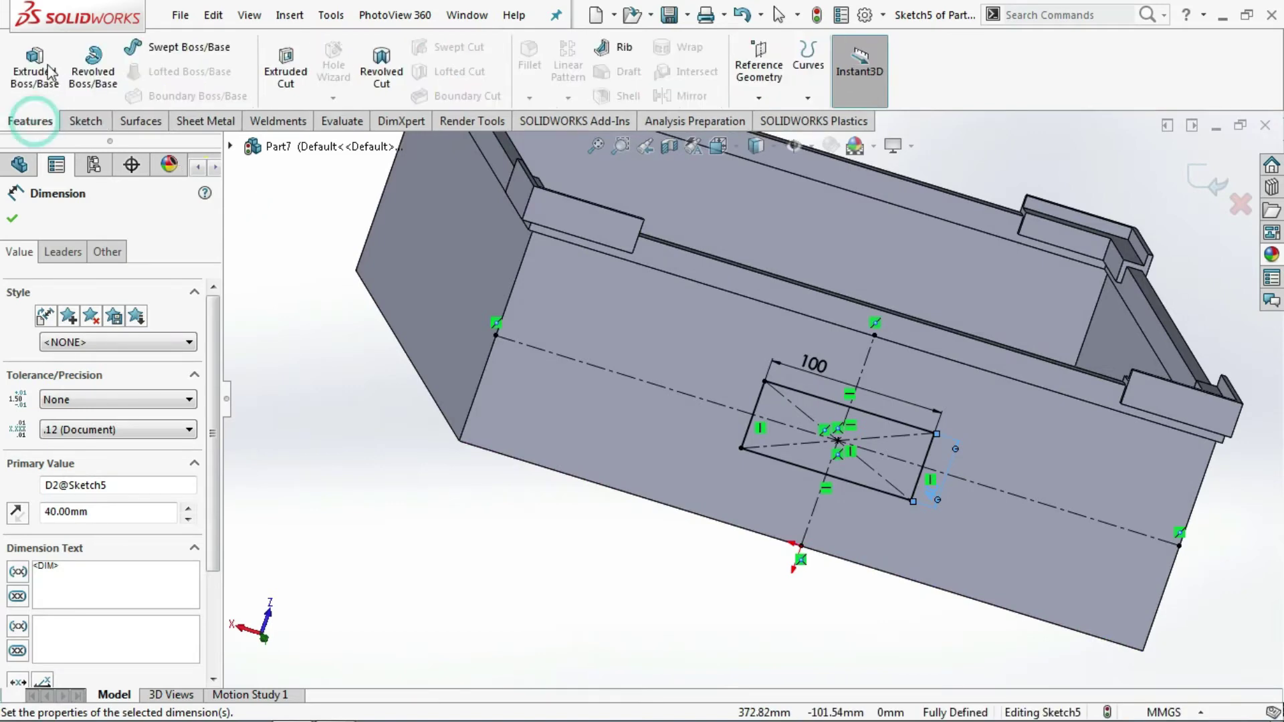
{"action": "left_click", "coordinate": [34, 61]}
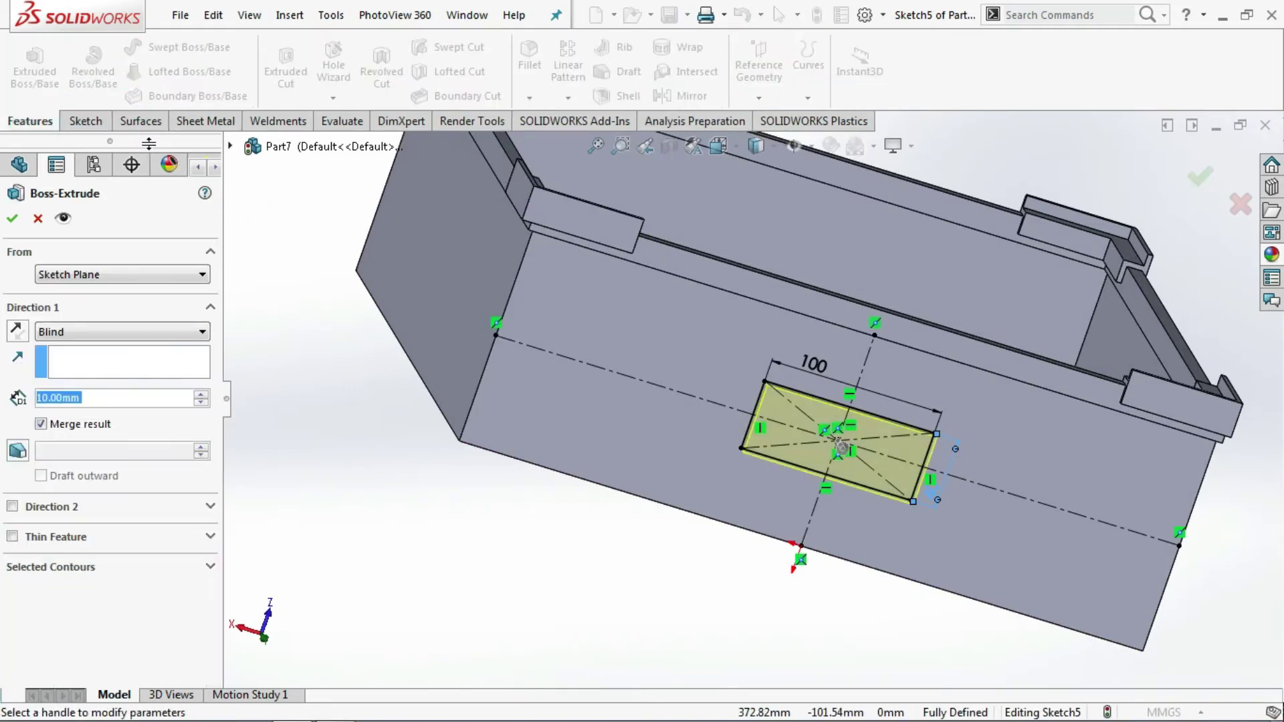
{"action": "left_click", "coordinate": [12, 218]}
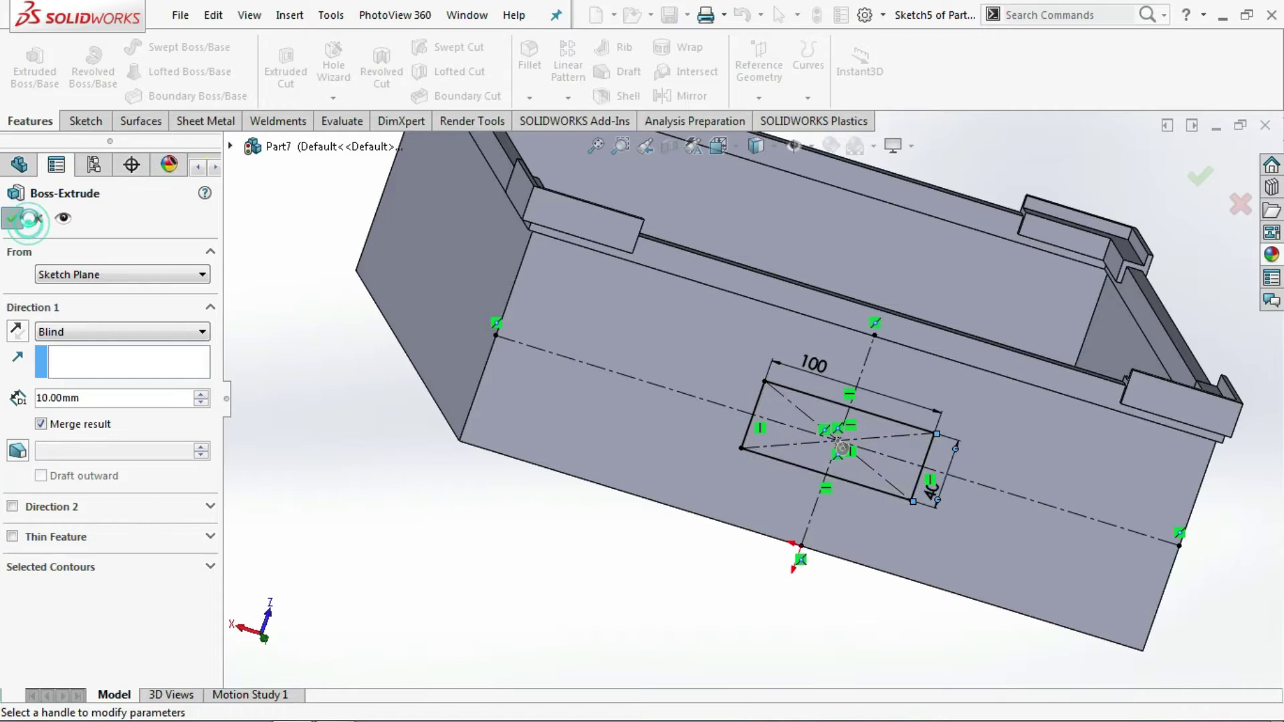
{"action": "left_click", "coordinate": [529, 62]}
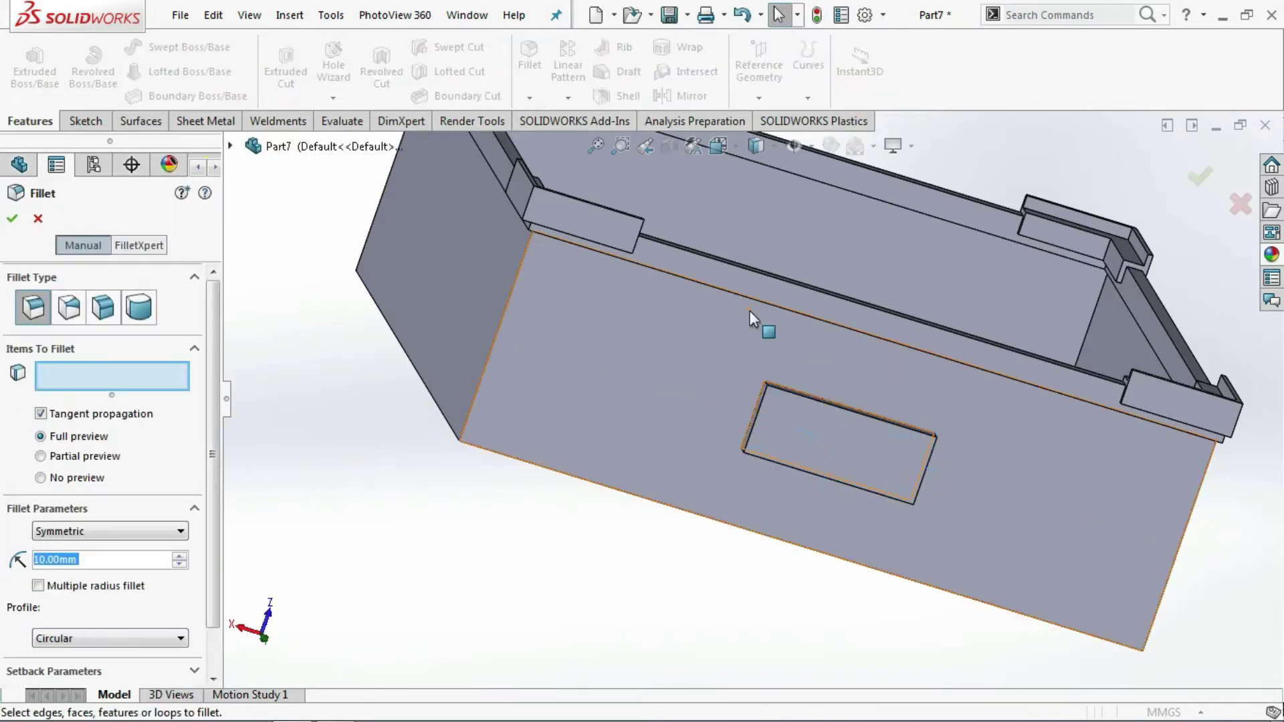
{"action": "mouse_move", "coordinate": [813, 419]}
{"action": "middle_mouse_down"}
{"action": "mouse_move", "coordinate": [854, 437]}
{"action": "mouse_move", "coordinate": [879, 492]}
{"action": "middle_mouse_up"}
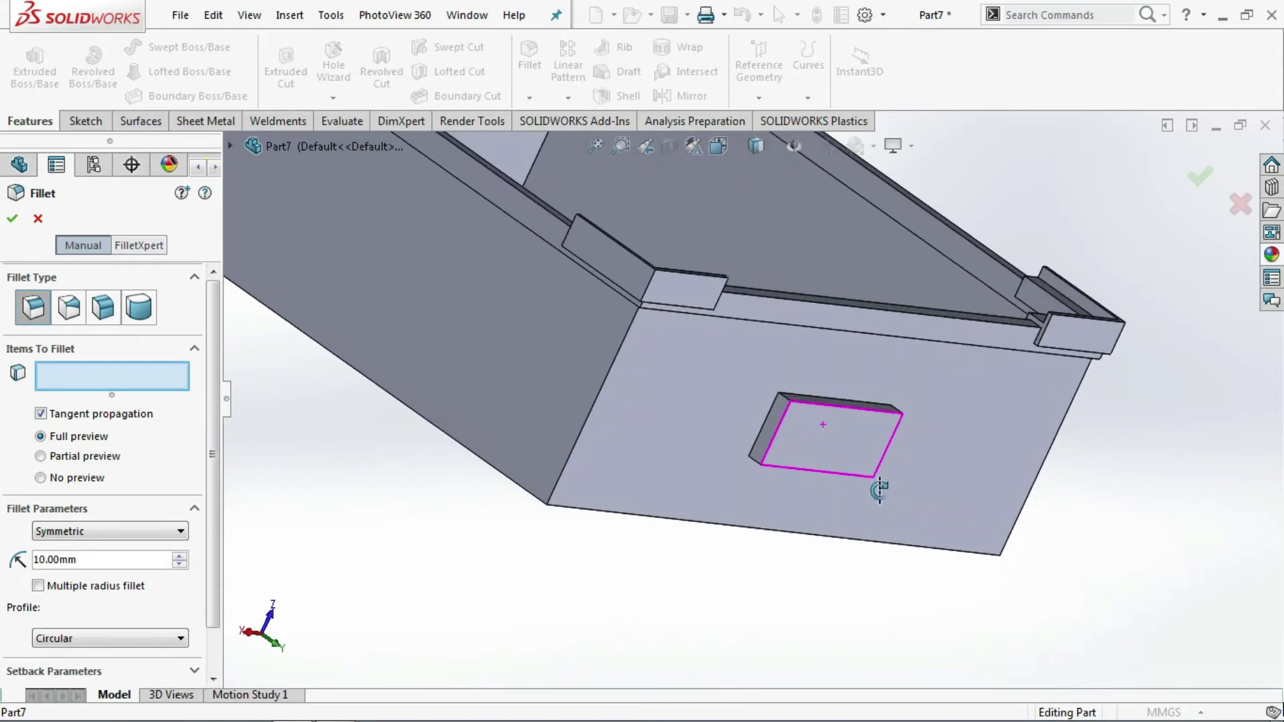
Step: Round the handle block's two upper corner edges with a 15 mm fillet
{"action": "type", "text": "12"}
{"action": "scroll", "coordinate": [735, 471], "scroll_direction": "down", "scroll_amount": 2}
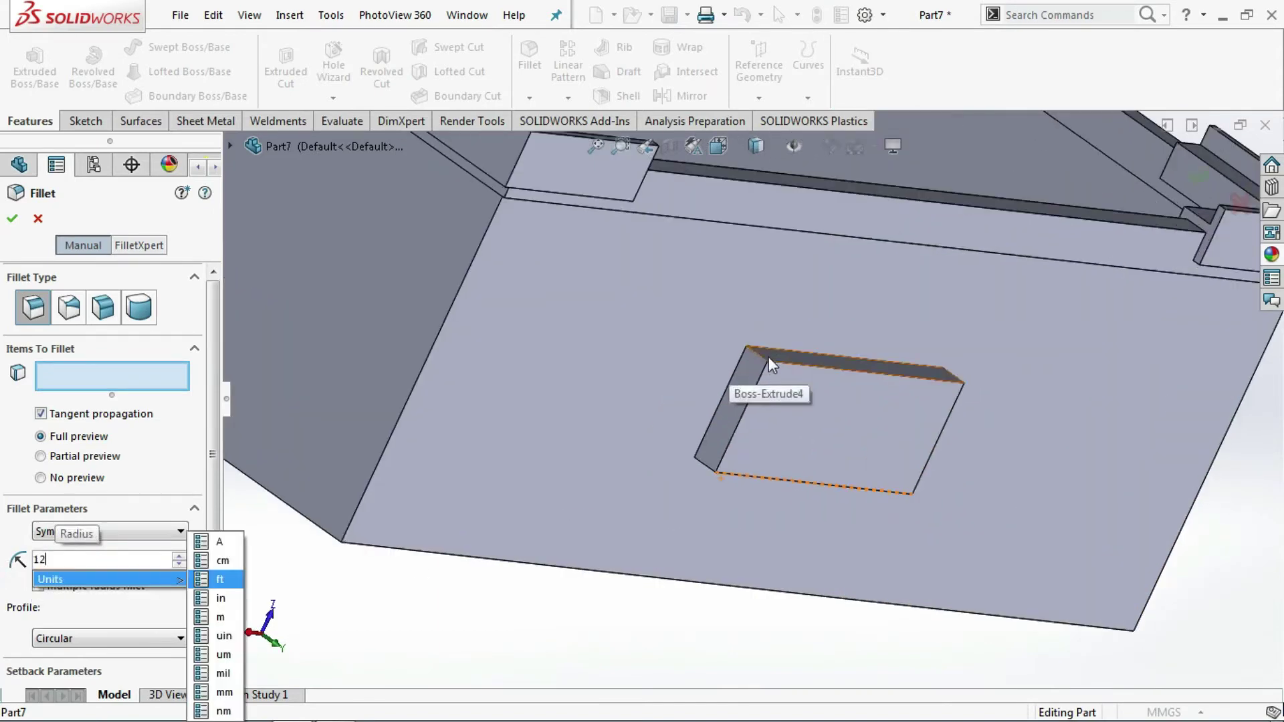
{"action": "left_click", "coordinate": [762, 360]}
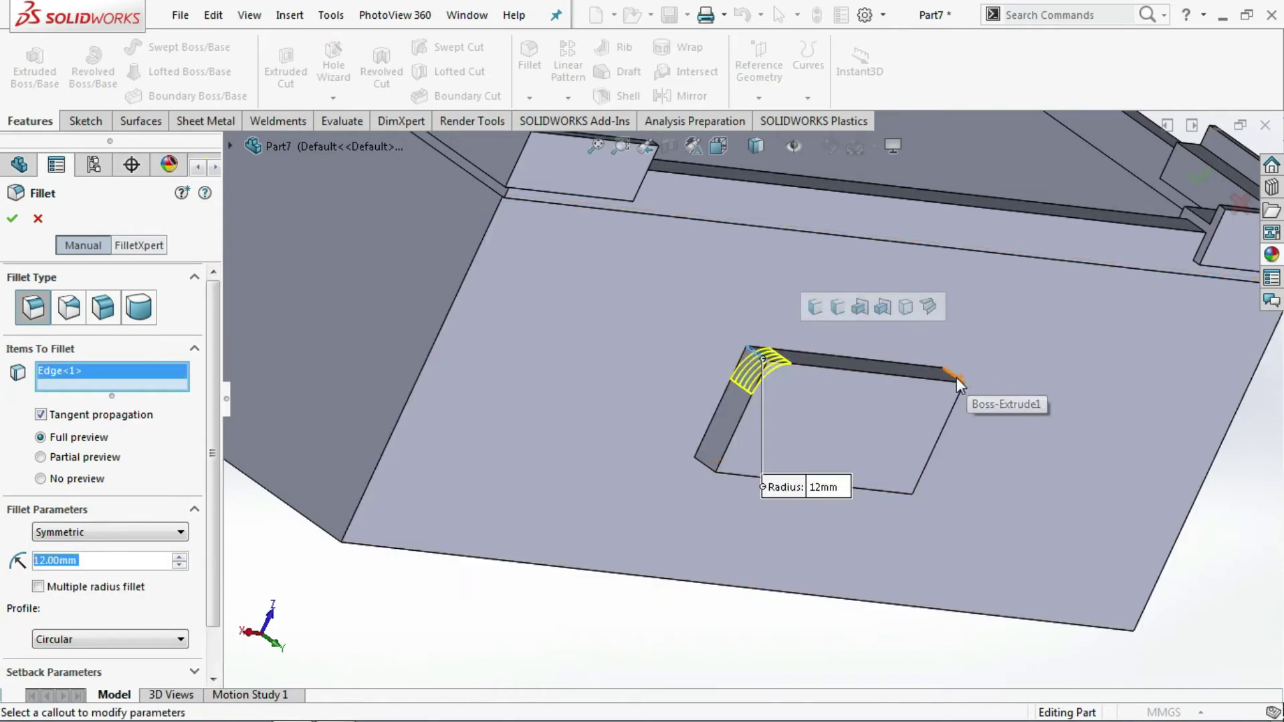
{"action": "left_click", "coordinate": [957, 379]}
{"action": "middle_click_drag", "start_coordinate": [941, 442], "coordinate": [863, 368]}
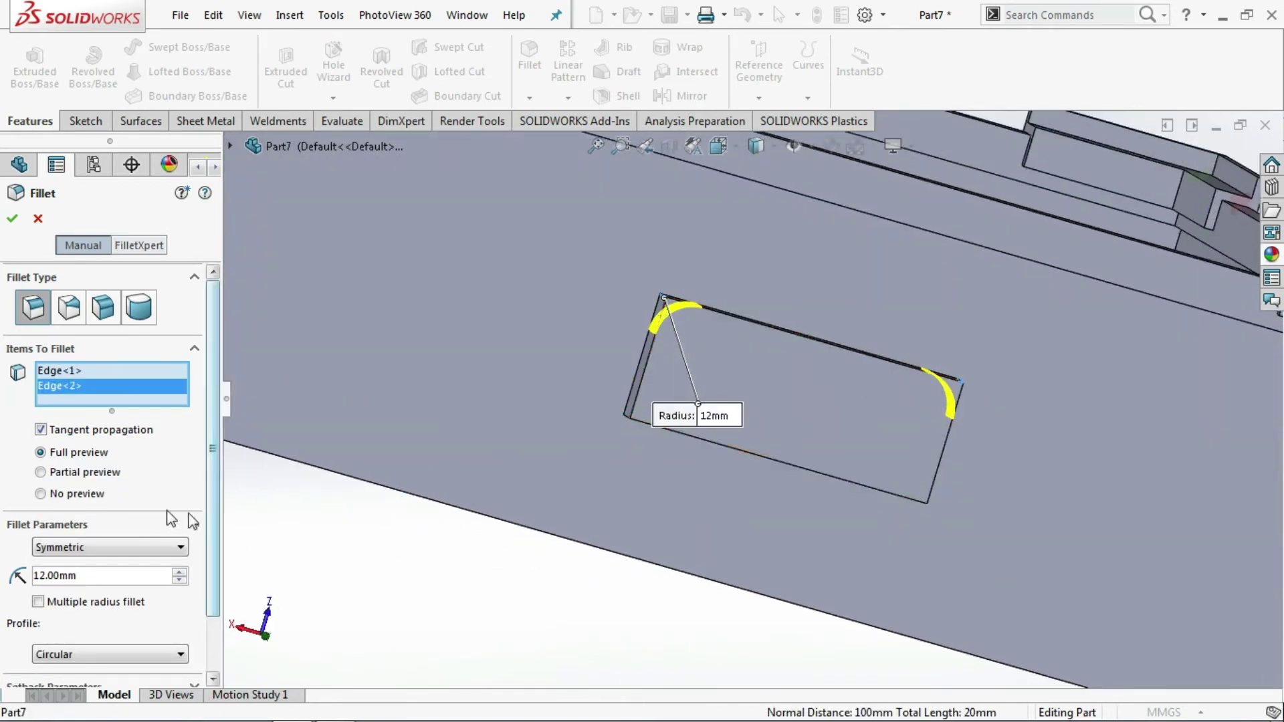
{"action": "left_click_drag", "start_coordinate": [111, 578], "coordinate": [11, 575]}
{"action": "type", "text": "15"}
{"action": "left_click", "coordinate": [369, 555]}
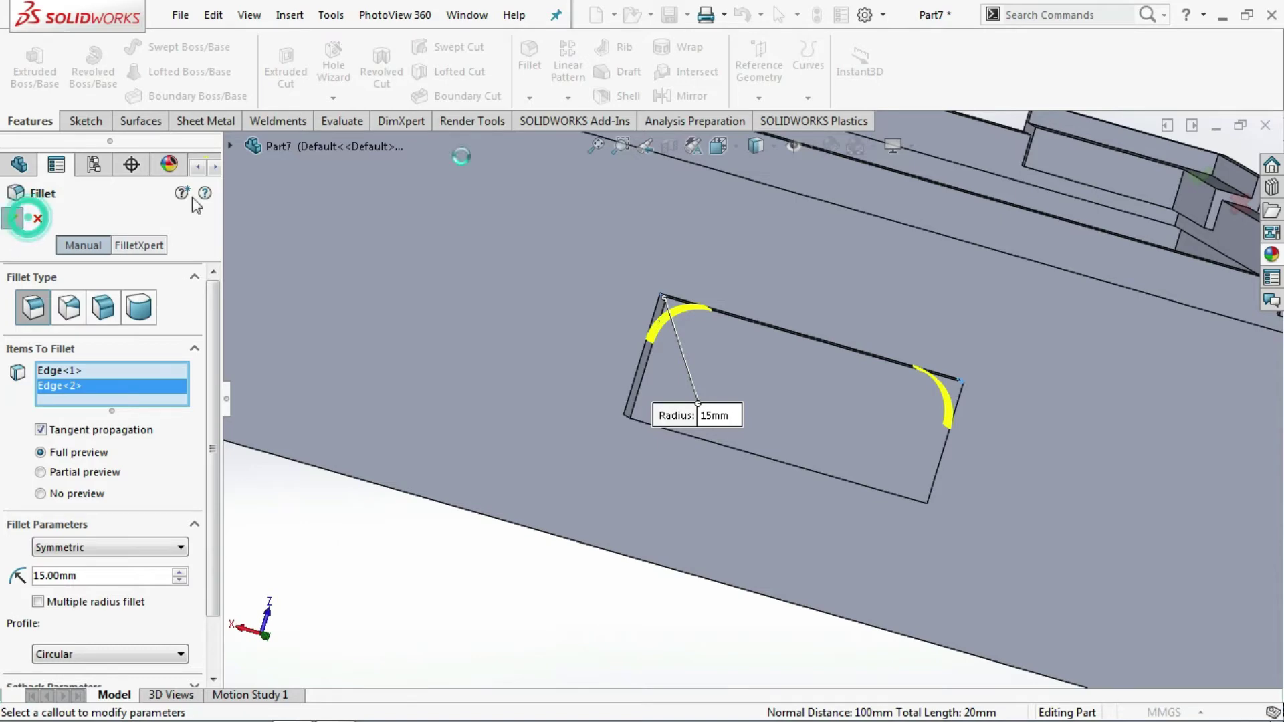
{"action": "key", "text": "Return"}
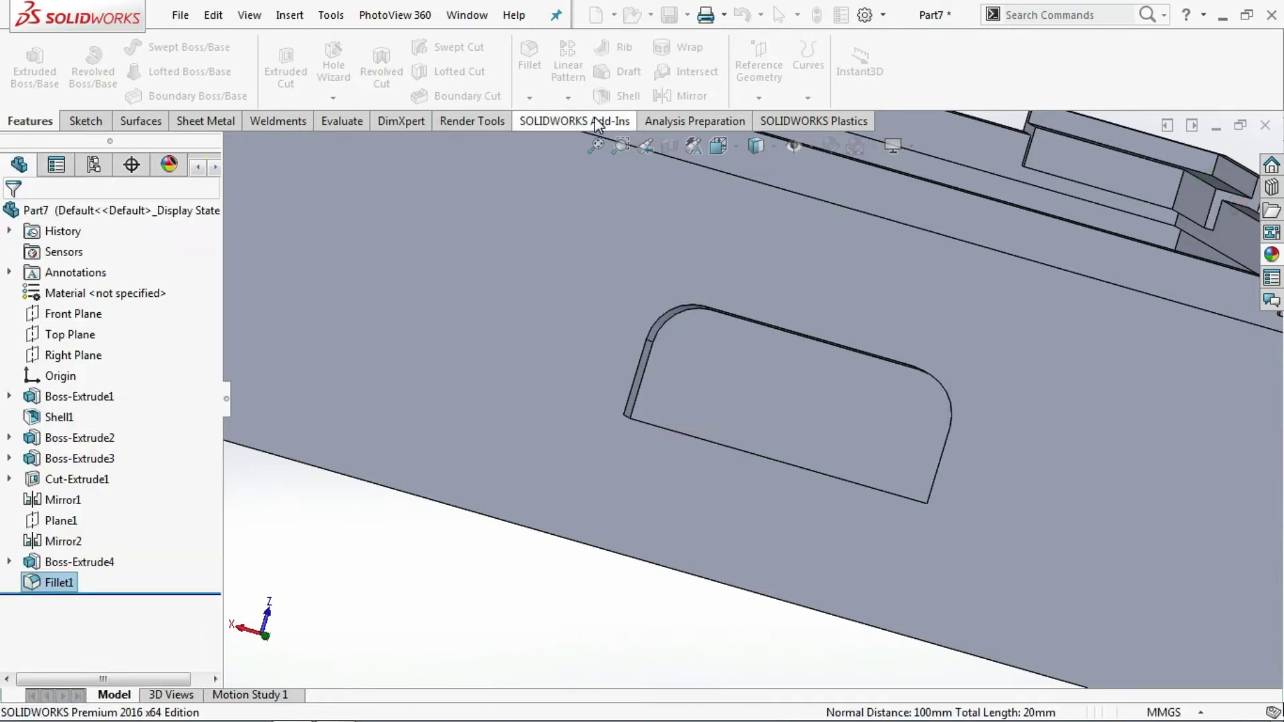
Step: Add a second 5 mm fillet on the block's remaining corner edge
{"action": "left_click", "coordinate": [529, 55]}
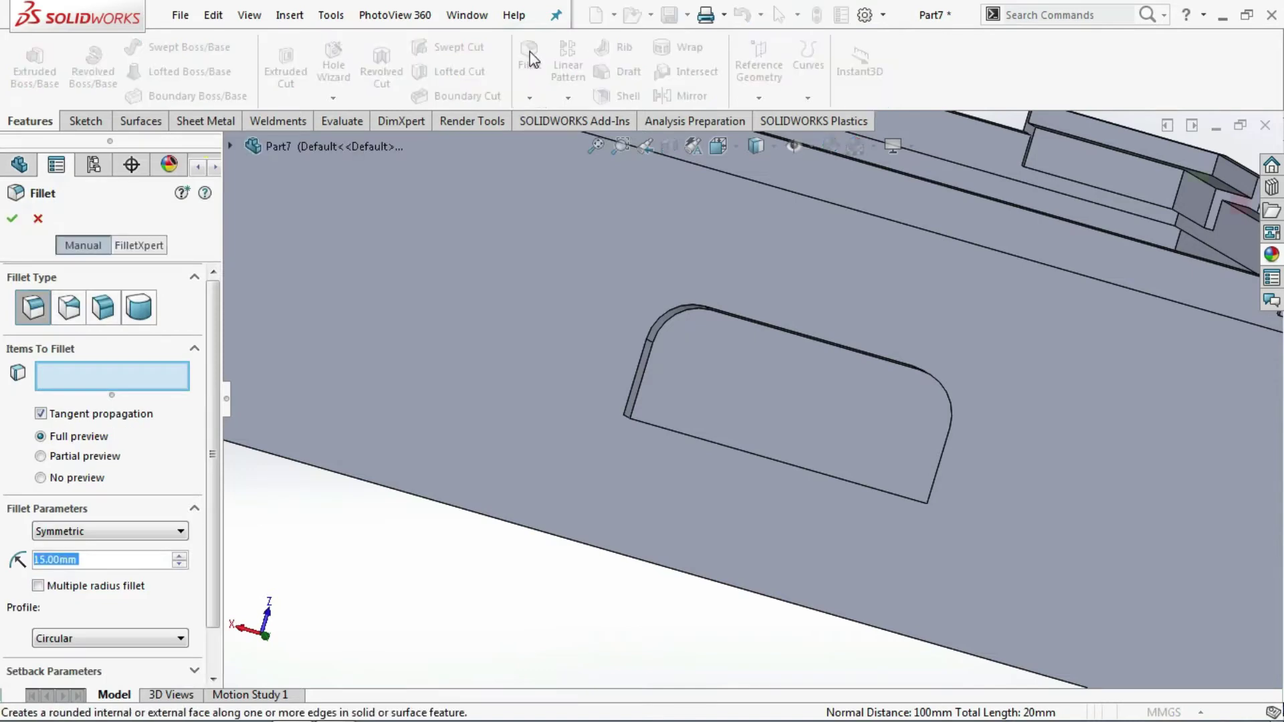
{"action": "type", "text": "5"}
{"action": "scroll", "coordinate": [669, 408], "scroll_direction": "down", "scroll_amount": 3}
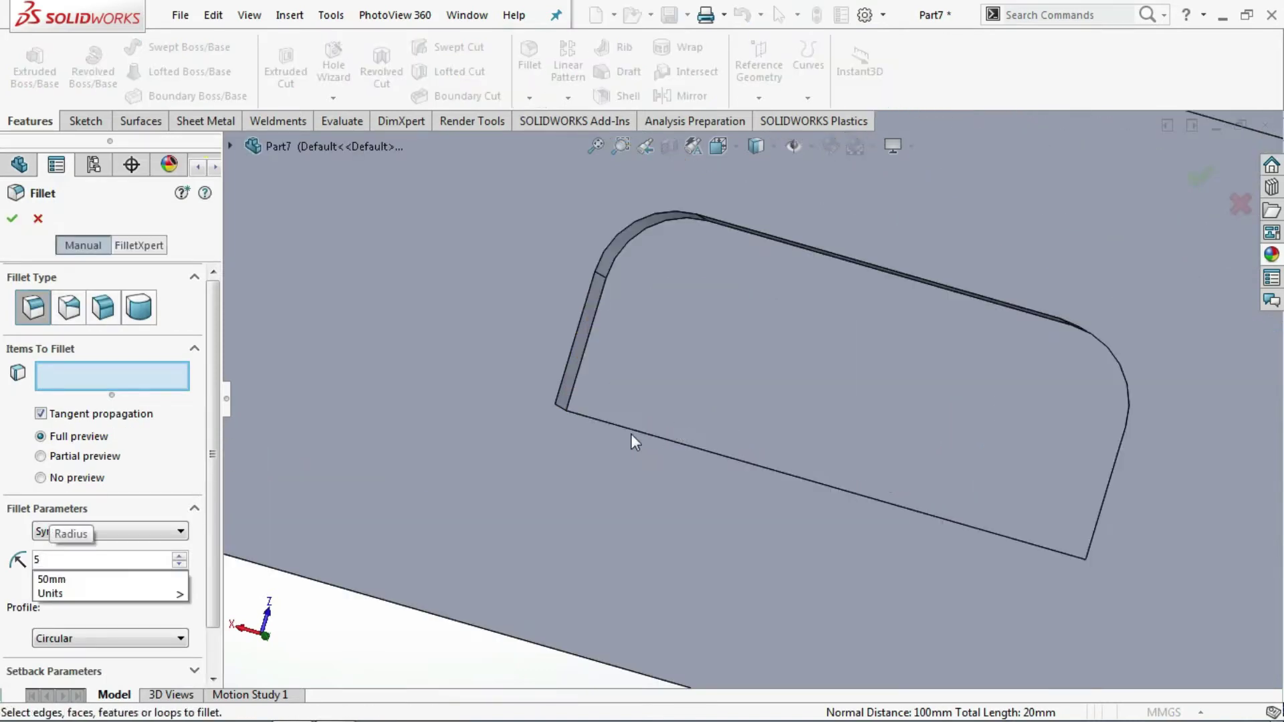
{"action": "left_click", "coordinate": [563, 410]}
{"action": "scroll", "coordinate": [963, 522], "scroll_direction": "up", "scroll_amount": 2}
{"action": "mouse_move", "coordinate": [1017, 533]}
{"action": "middle_mouse_down"}
{"action": "mouse_move", "coordinate": [893, 426]}
{"action": "mouse_move", "coordinate": [974, 510]}
{"action": "middle_mouse_up"}
{"action": "scroll", "coordinate": [963, 509], "scroll_direction": "down", "scroll_amount": 2}
{"action": "left_click", "coordinate": [943, 503]}
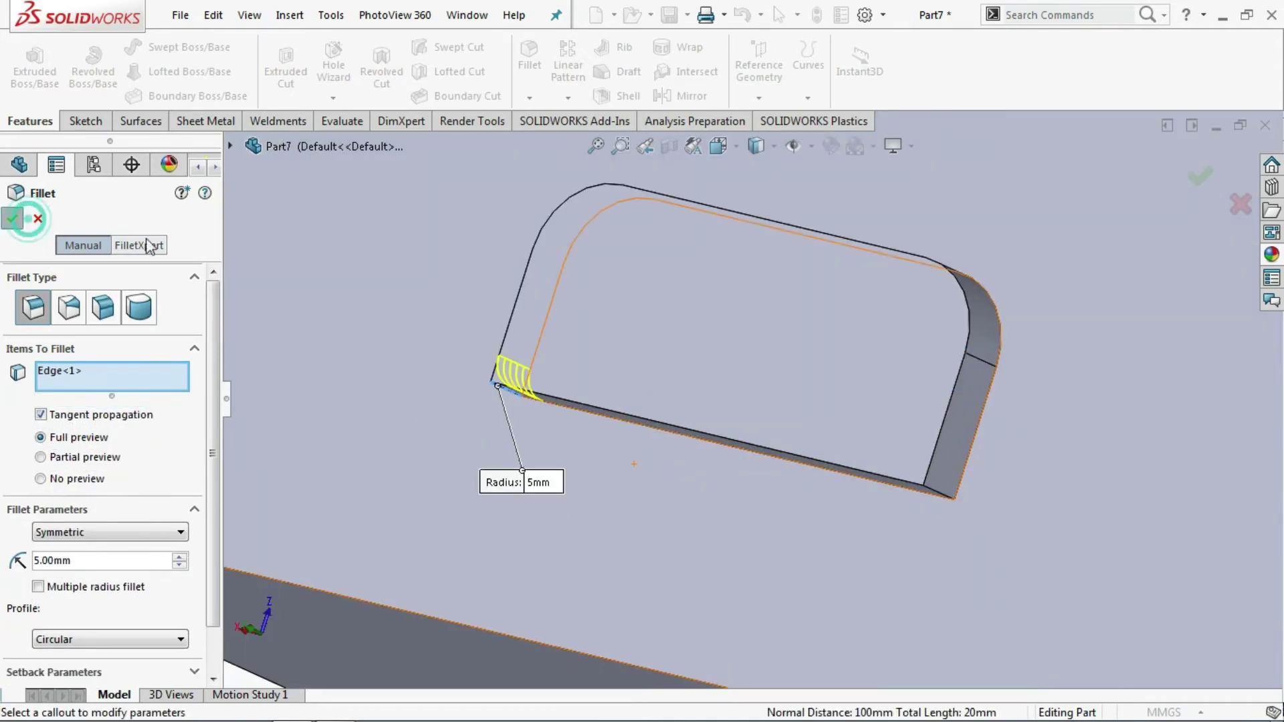
{"action": "key", "text": "Return"}
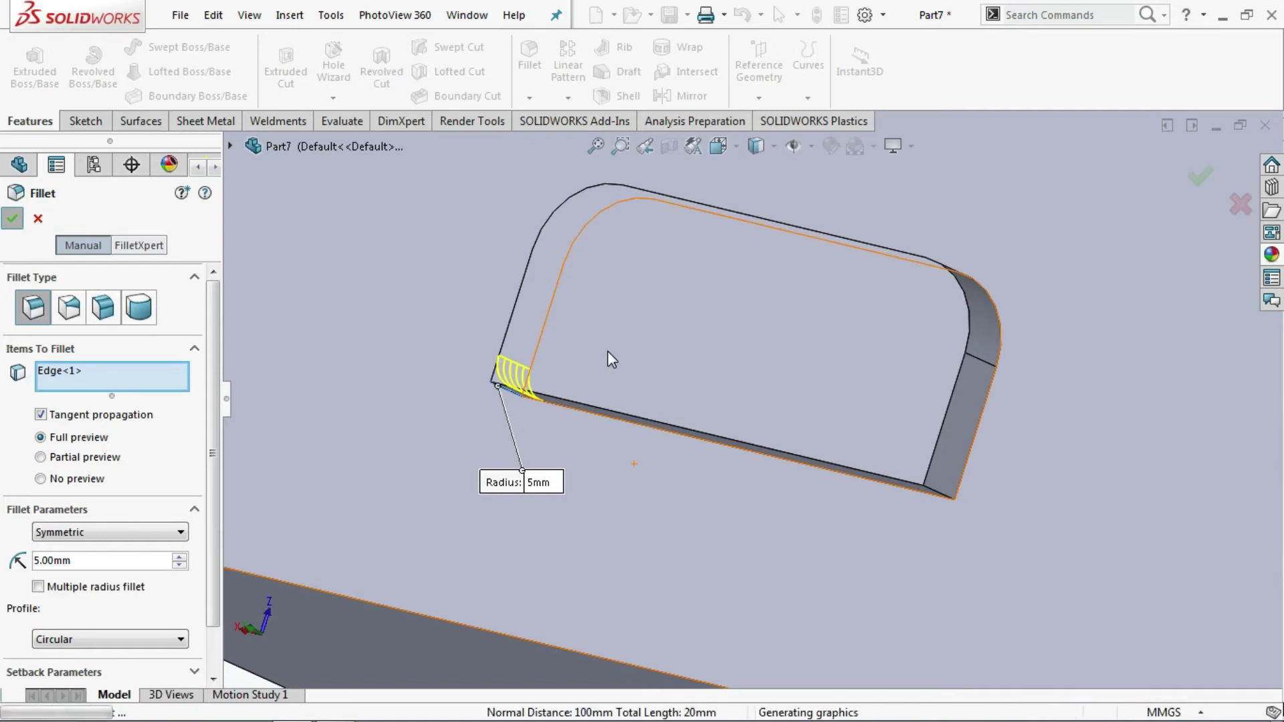
{"action": "scroll", "coordinate": [609, 354], "scroll_direction": "up", "scroll_amount": 2}
{"action": "scroll", "coordinate": [608, 355], "scroll_direction": "up", "scroll_amount": 3}
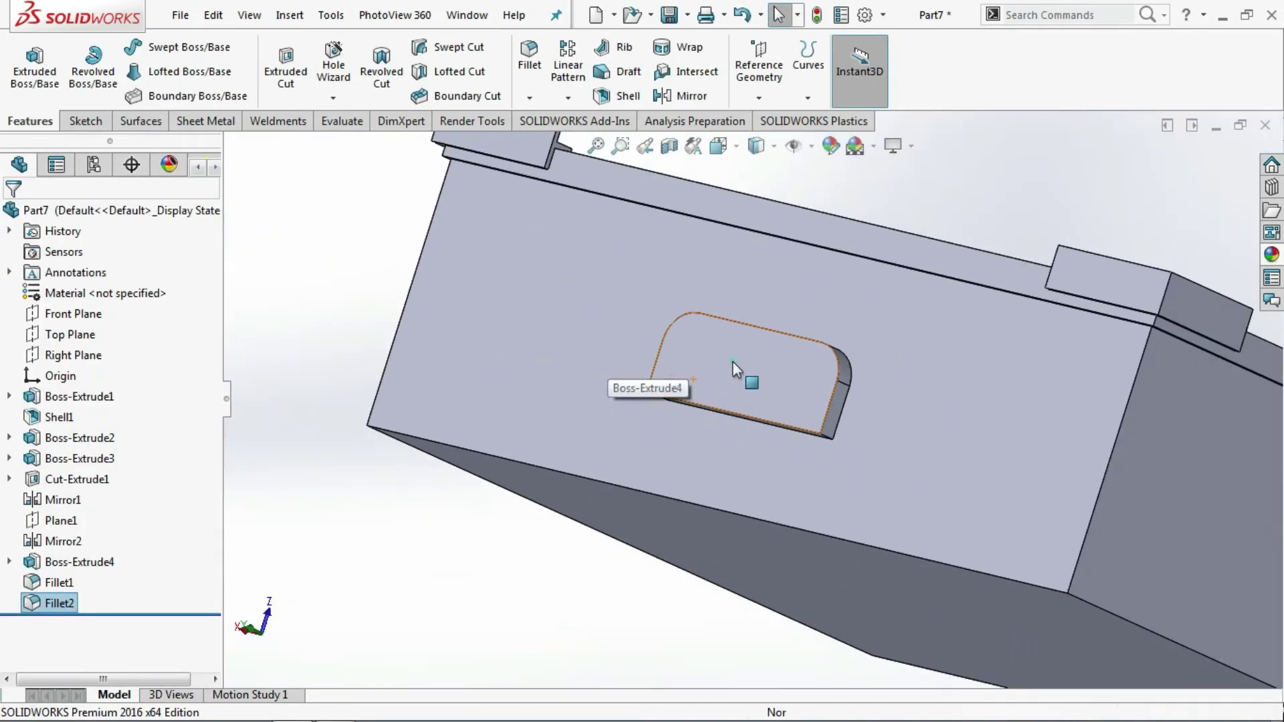
Step: Sketch on the handle block's front face, offsetting its outline 10 mm inward
{"action": "left_click", "coordinate": [733, 361]}
{"action": "left_click", "coordinate": [757, 279]}
{"action": "left_click", "coordinate": [366, 72]}
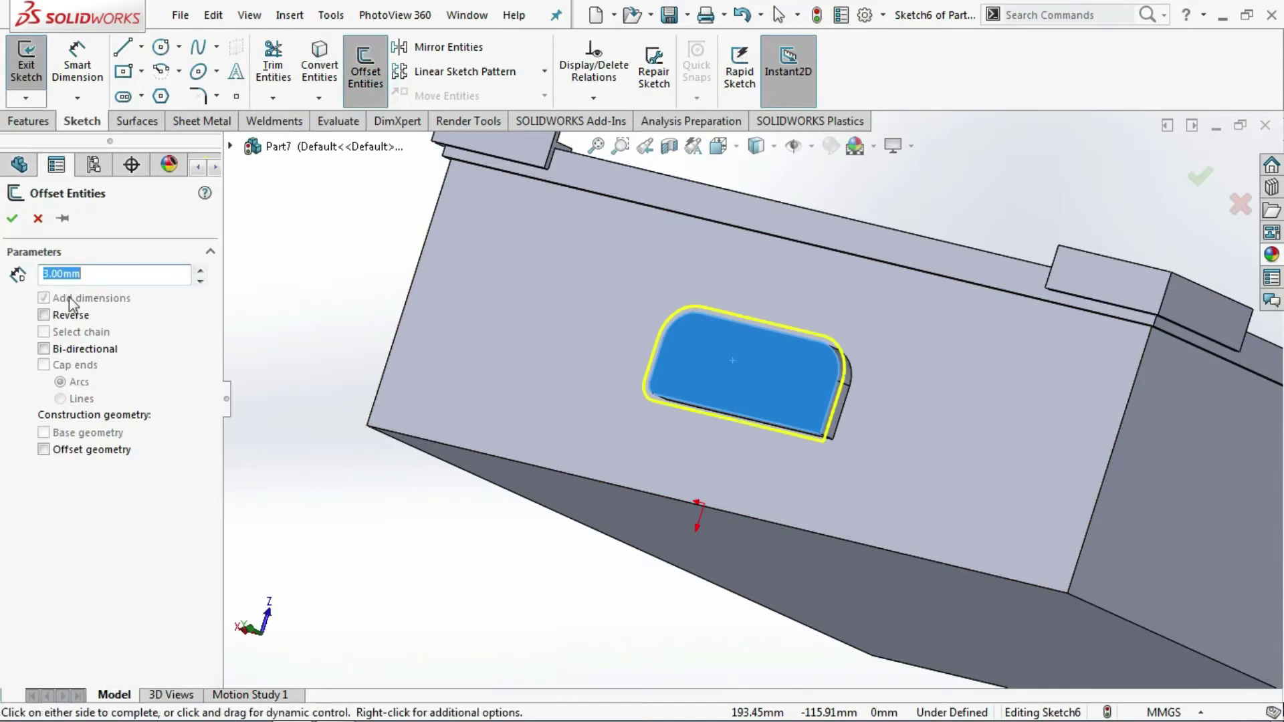
{"action": "left_click", "coordinate": [66, 316]}
{"action": "type", "text": "20"}
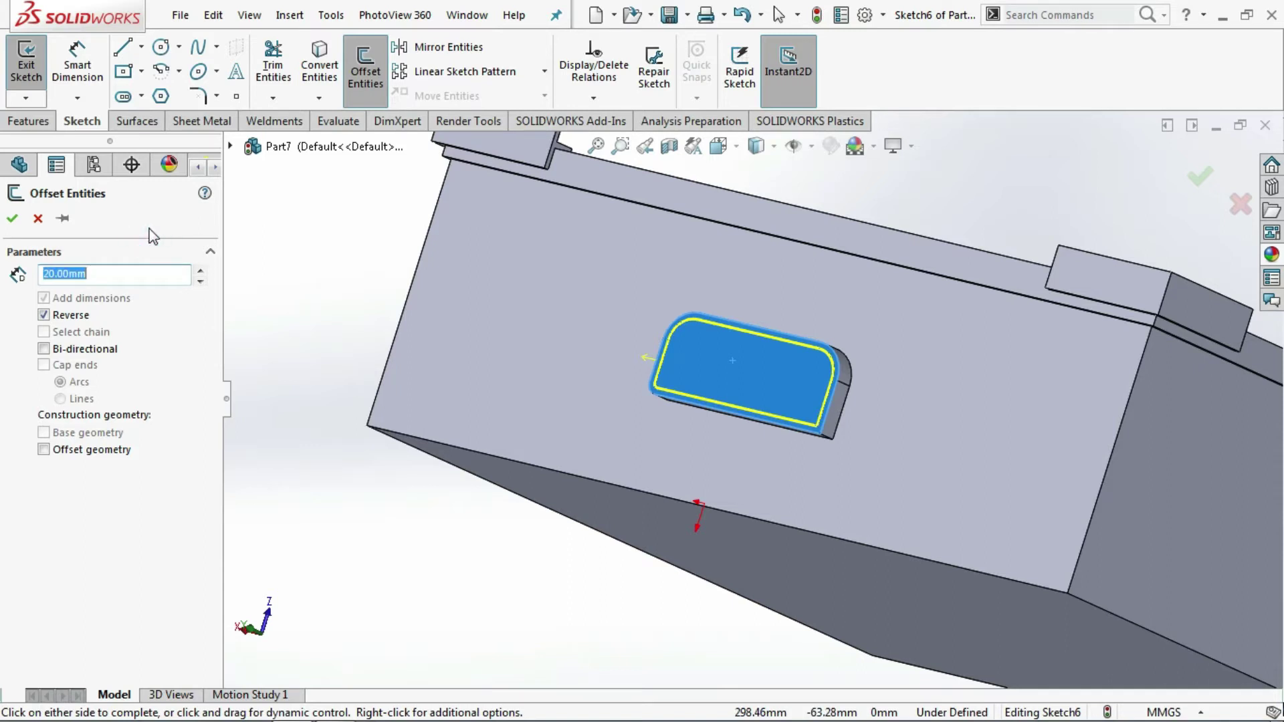
{"action": "left_click", "coordinate": [75, 317]}
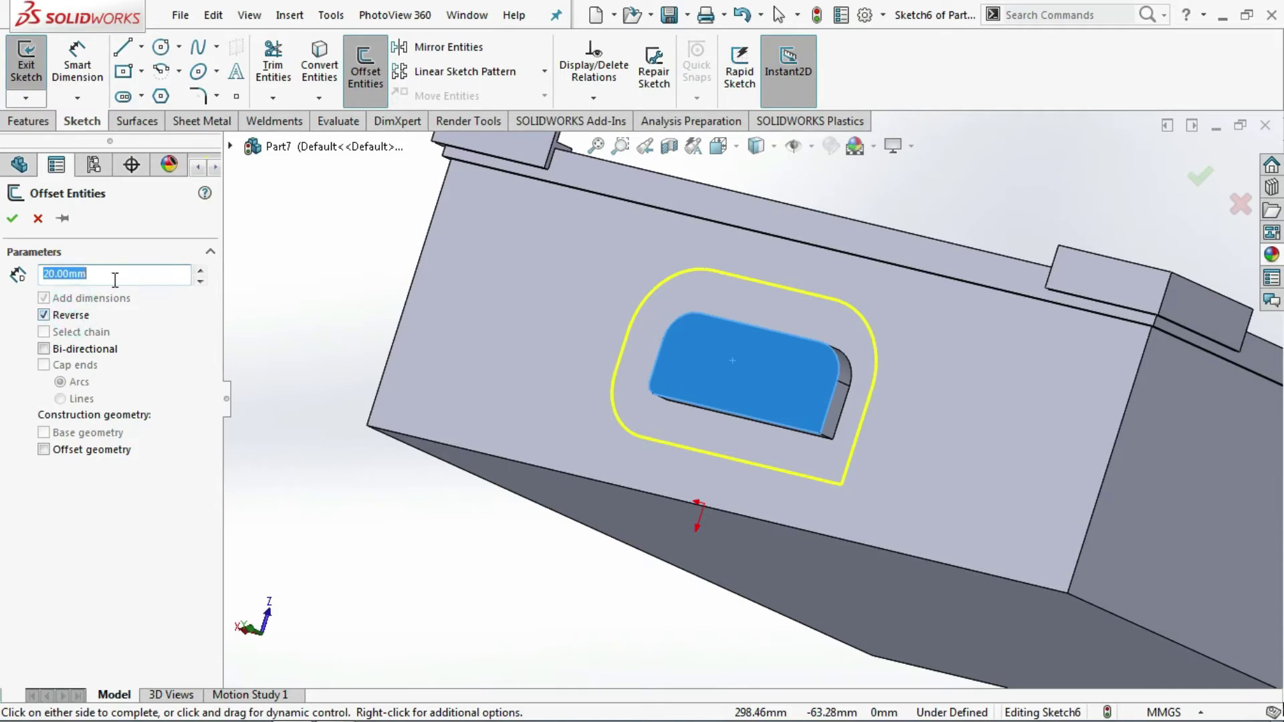
{"action": "type", "text": "10"}
{"action": "left_click", "coordinate": [132, 318]}
{"action": "middle_click_drag", "start_coordinate": [349, 309], "coordinate": [392, 360]}
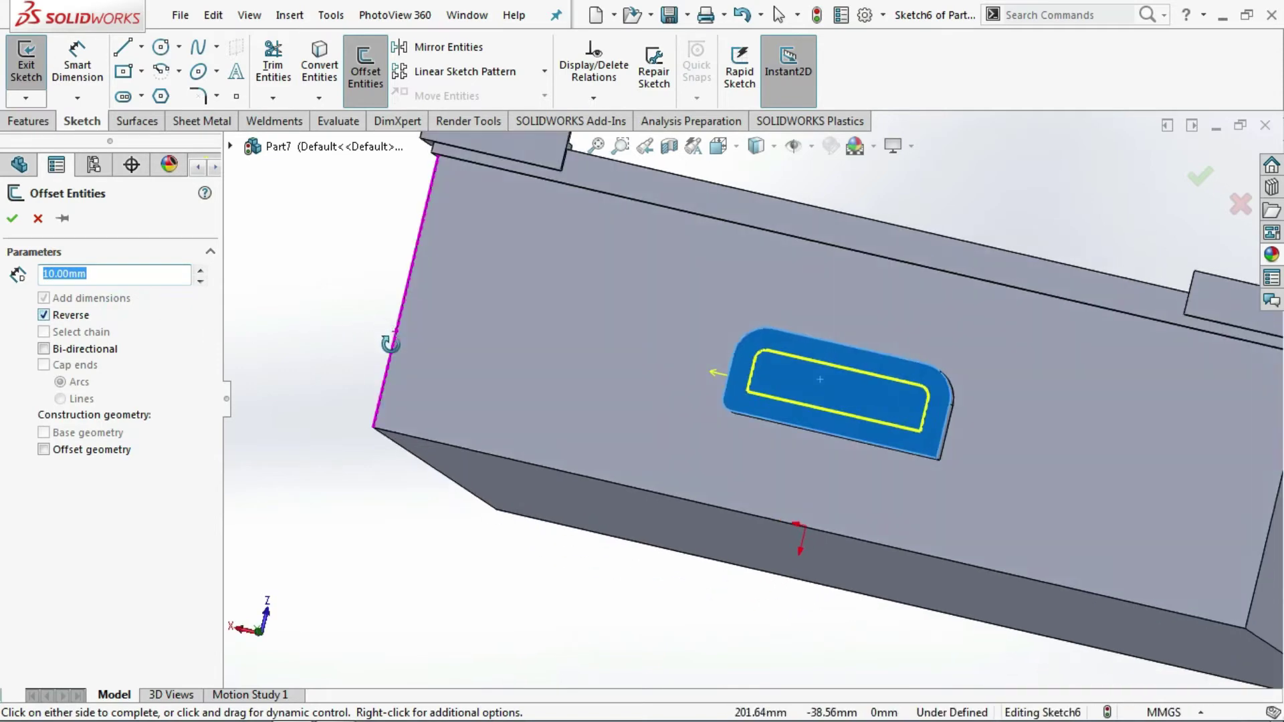
{"action": "left_click", "coordinate": [13, 219]}
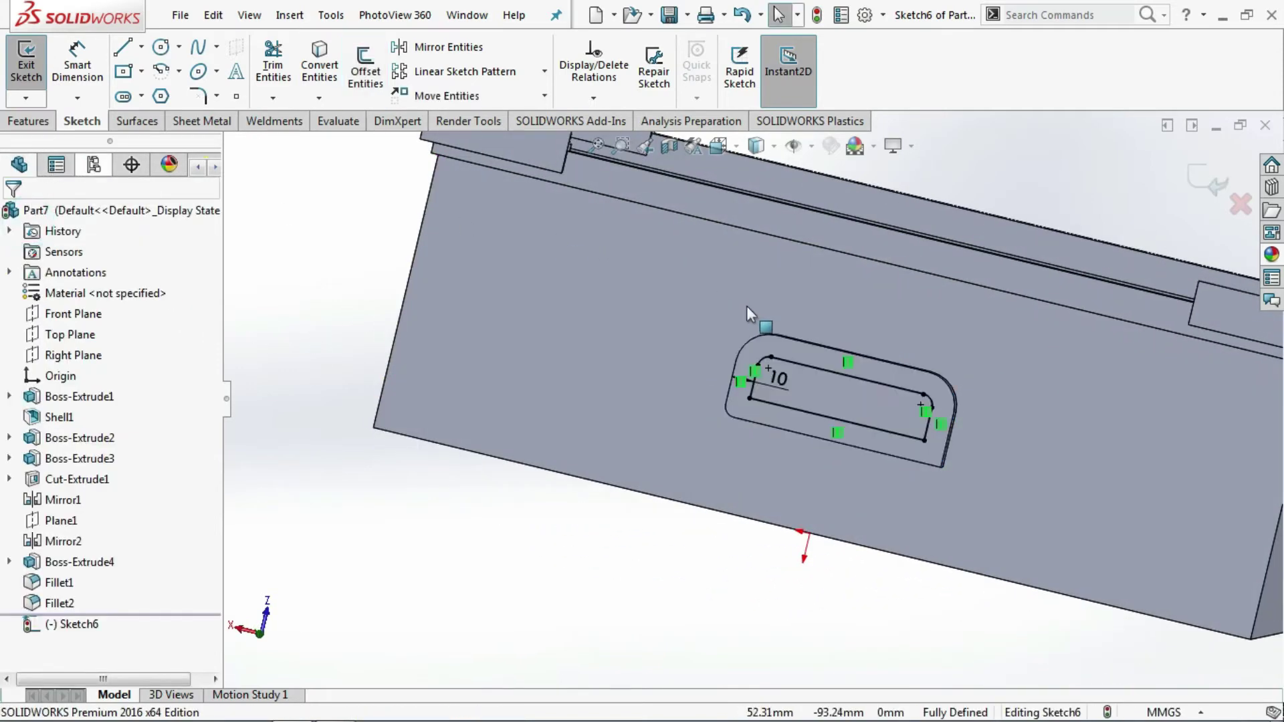
Step: Cut the offset outline 8 mm deep as Cut-Extrude2 to hollow out the grip
{"action": "left_click", "coordinate": [36, 123]}
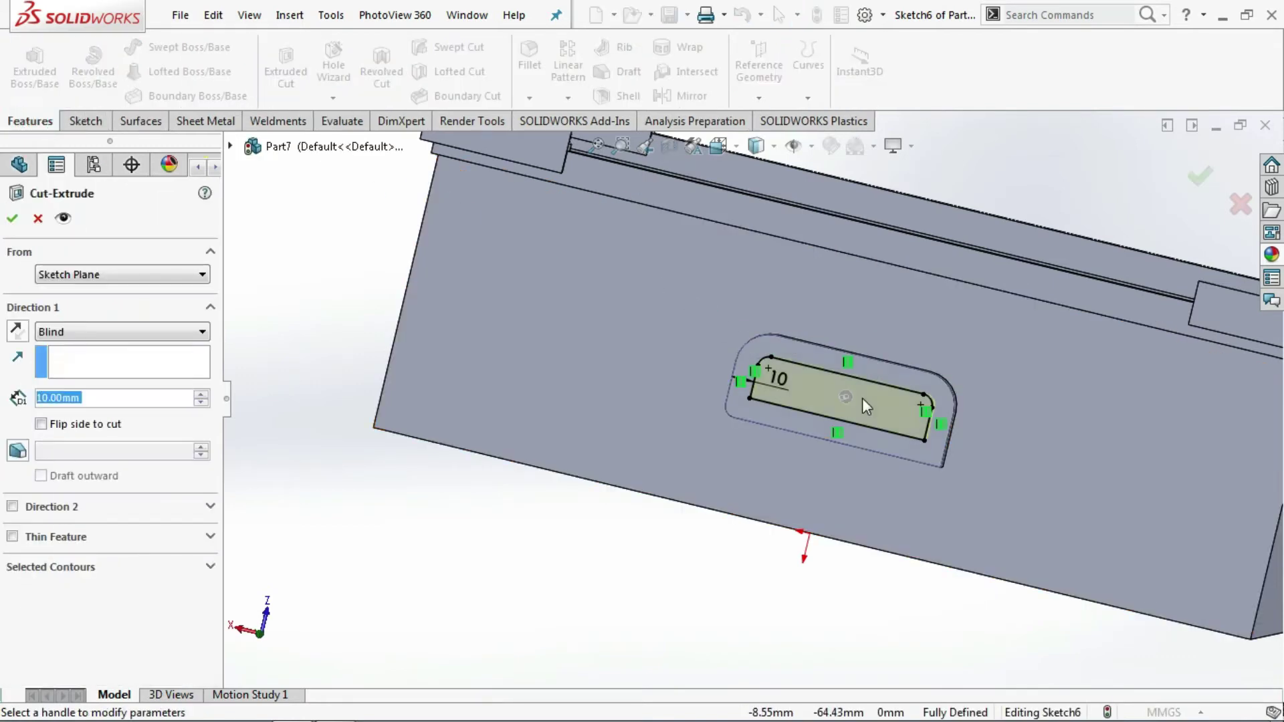
{"action": "middle_click_drag", "start_coordinate": [844, 426], "coordinate": [231, 434]}
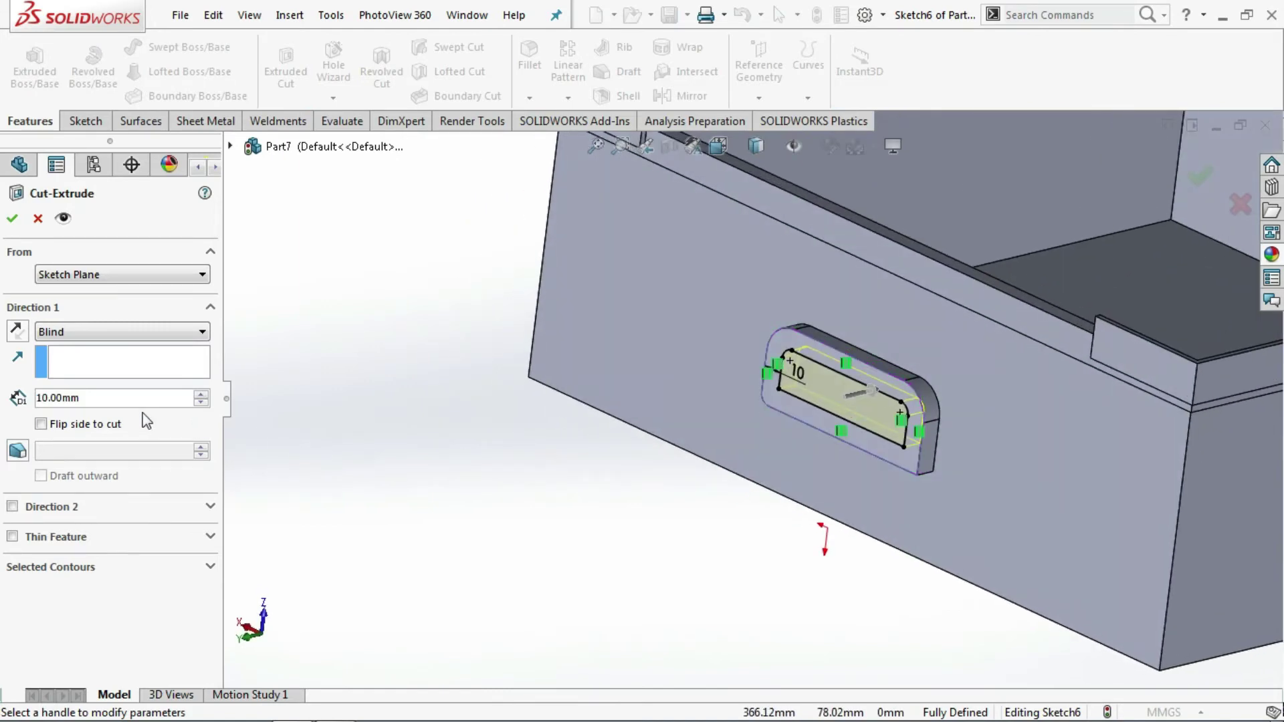
{"action": "type", "text": "8"}
{"action": "left_click", "coordinate": [368, 411]}
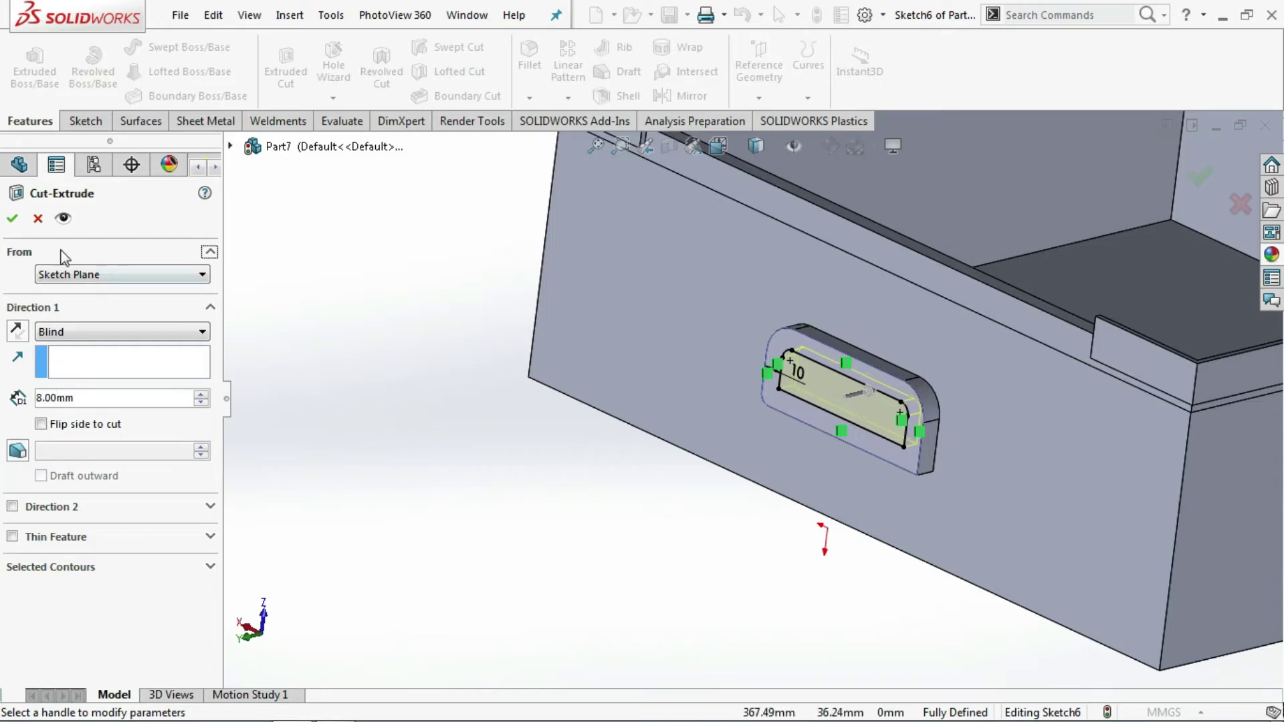
{"action": "left_click", "coordinate": [9, 223]}
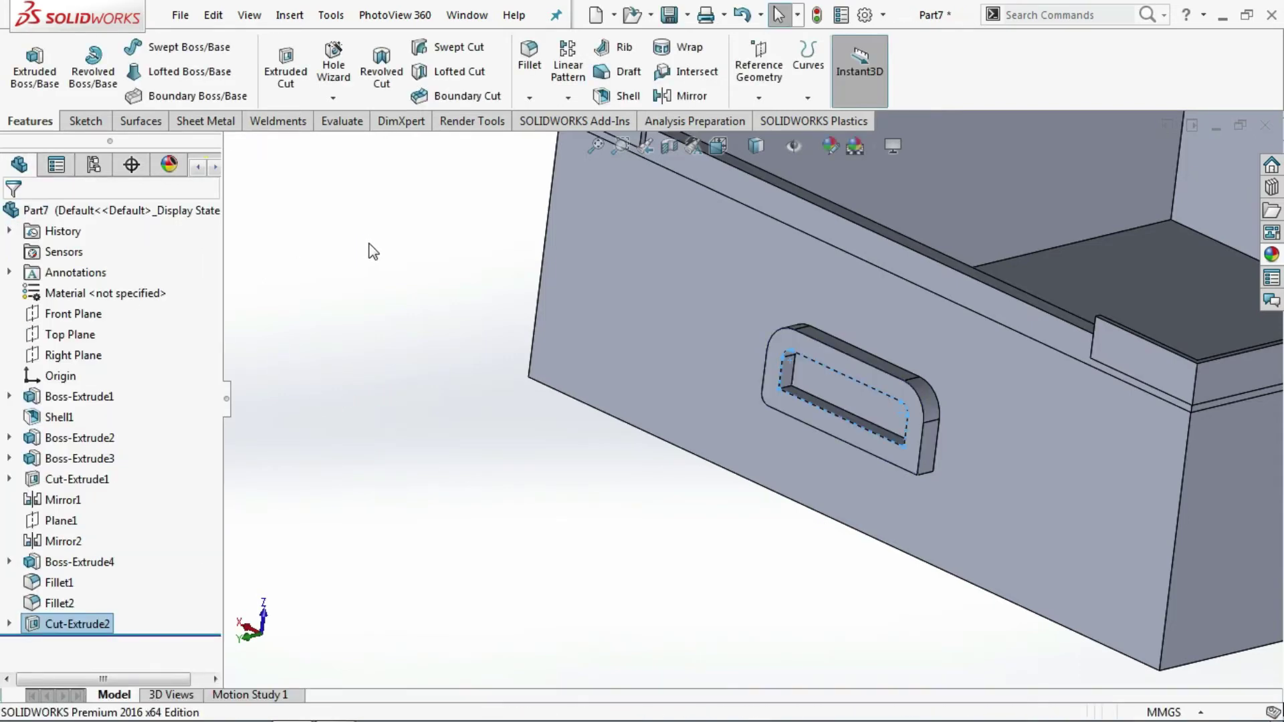
{"action": "left_click", "coordinate": [368, 243]}
{"action": "key", "text": "f"}
{"action": "middle_click_drag", "start_coordinate": [535, 334], "coordinate": [477, 309]}
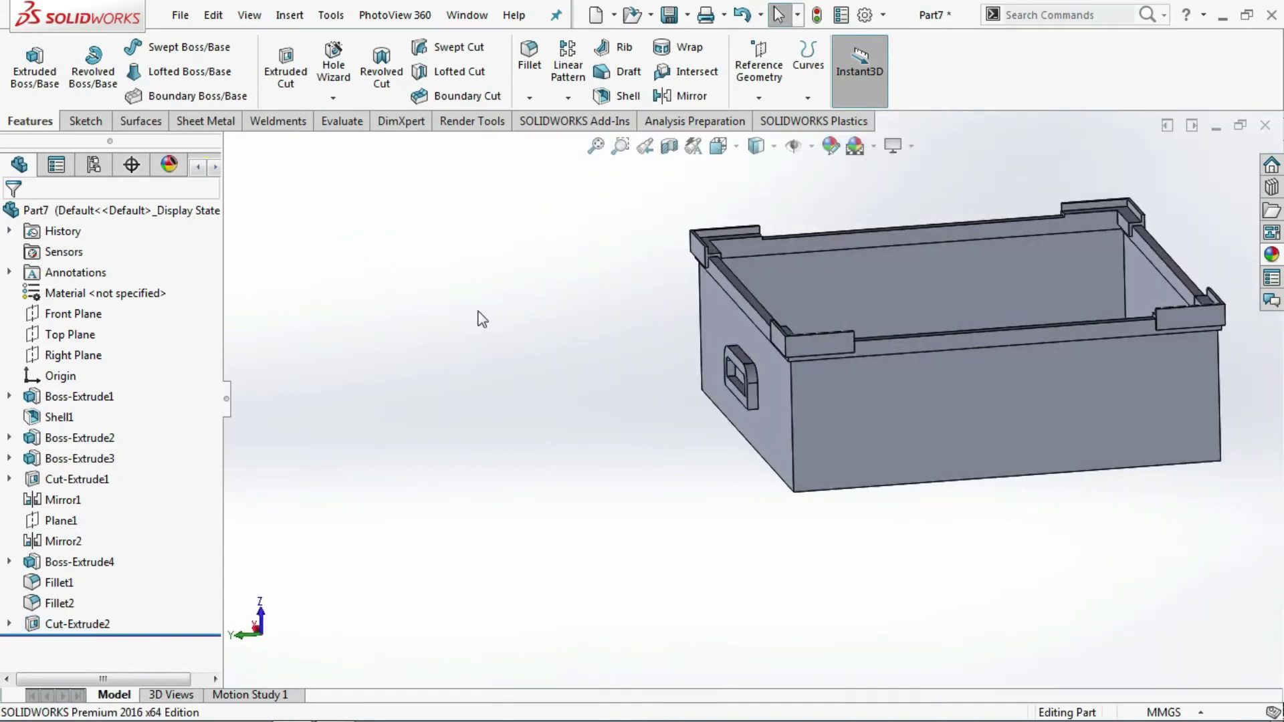
Step: Mirror Cut-Extrude2, Fillet2, Fillet1 and Boss-Extrude4 about the Top Plane
{"action": "left_click", "coordinate": [568, 97]}
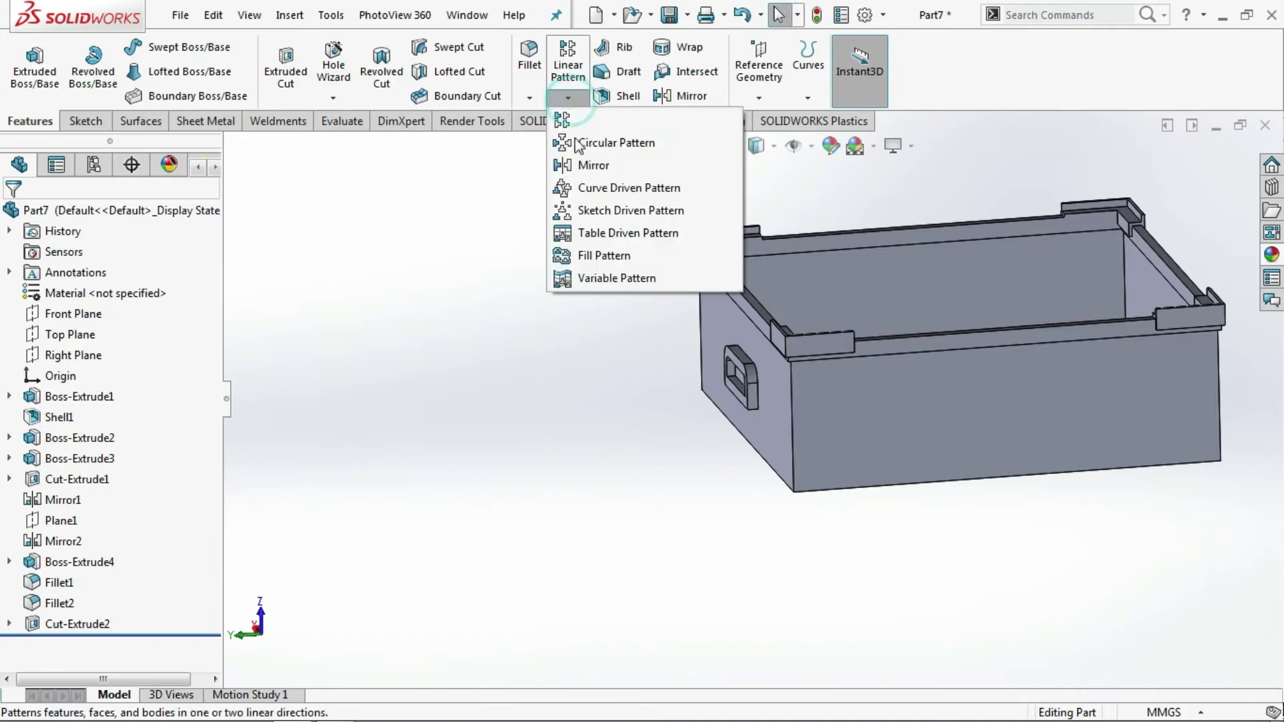
{"action": "left_click", "coordinate": [582, 167]}
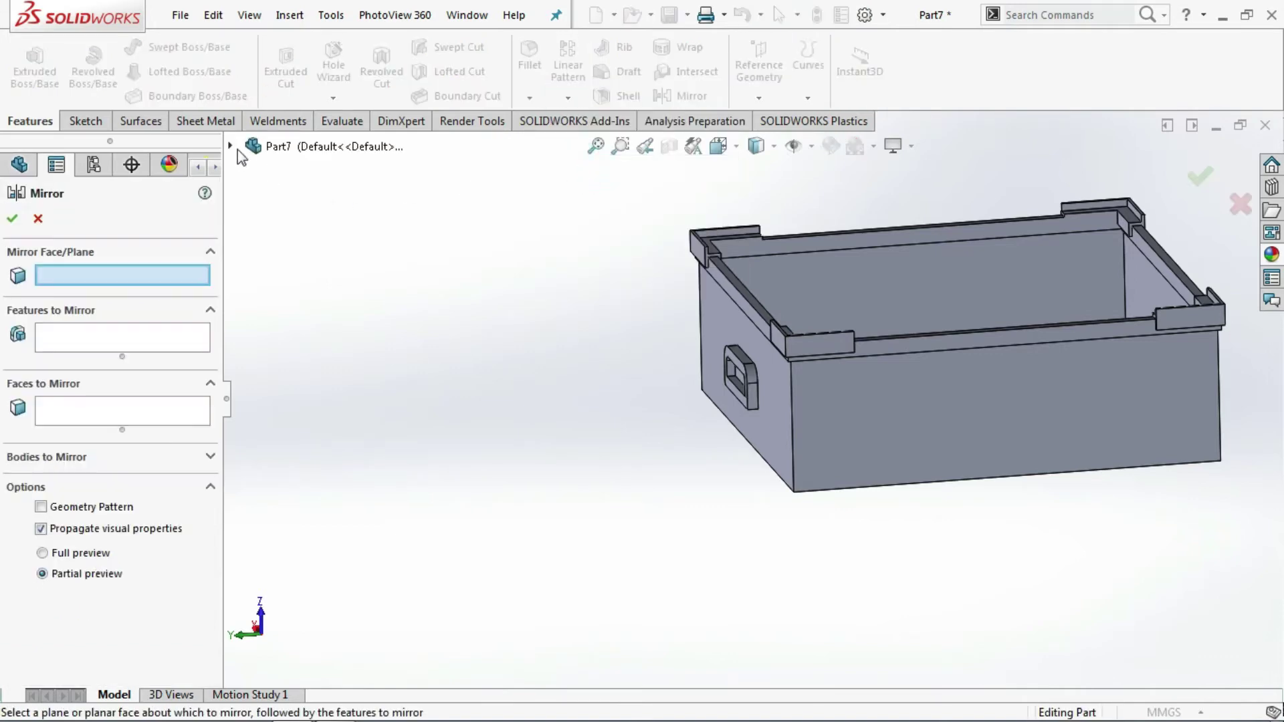
{"action": "left_click", "coordinate": [230, 147]}
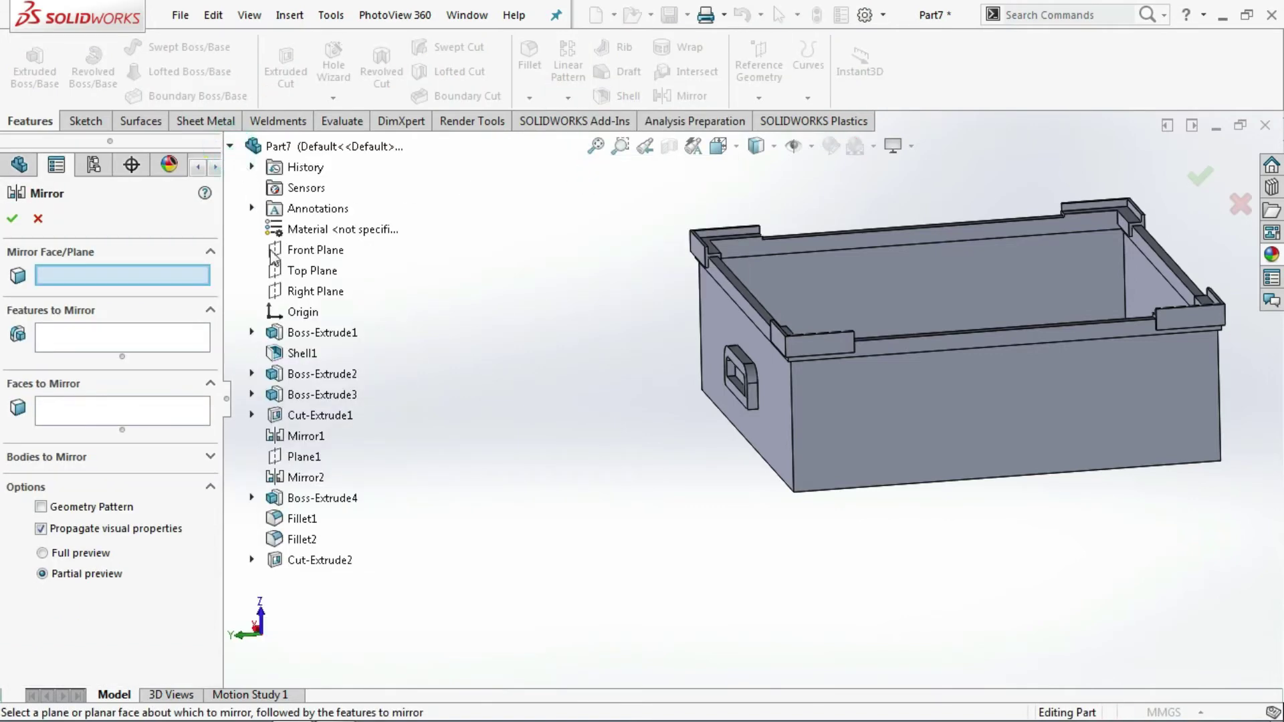
{"action": "left_click", "coordinate": [298, 280]}
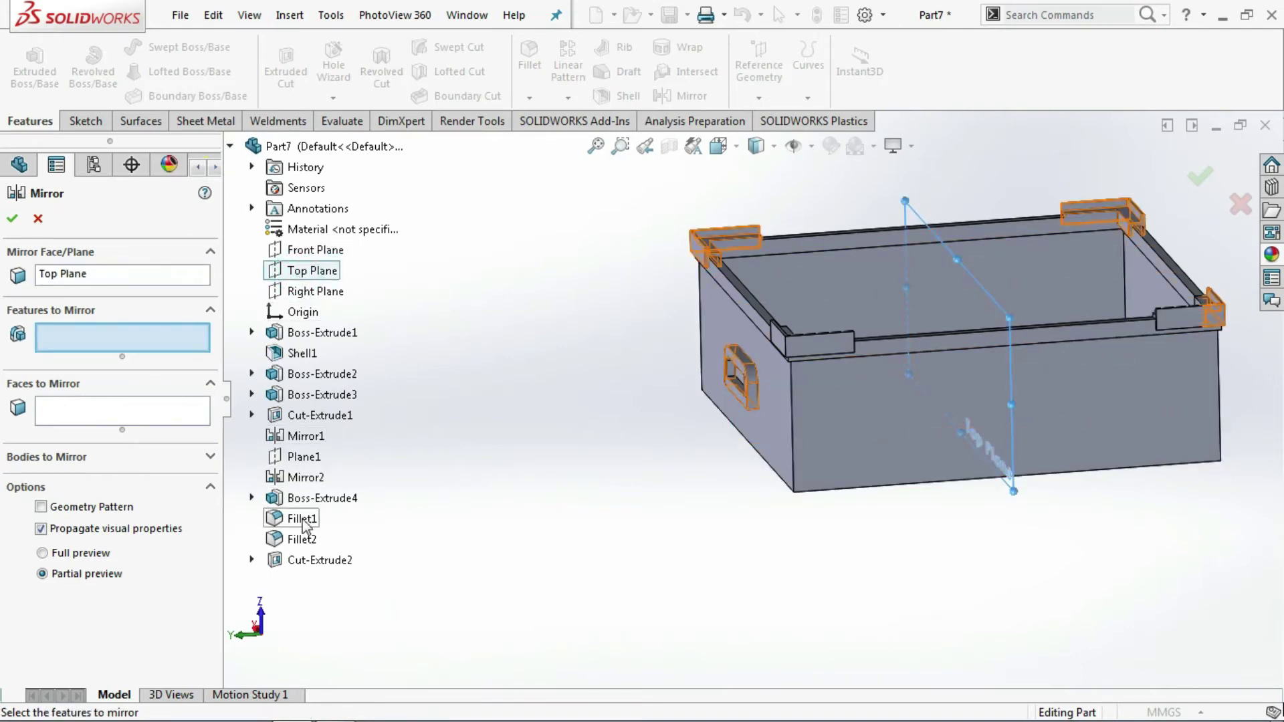
{"action": "left_click", "coordinate": [533, 592]}
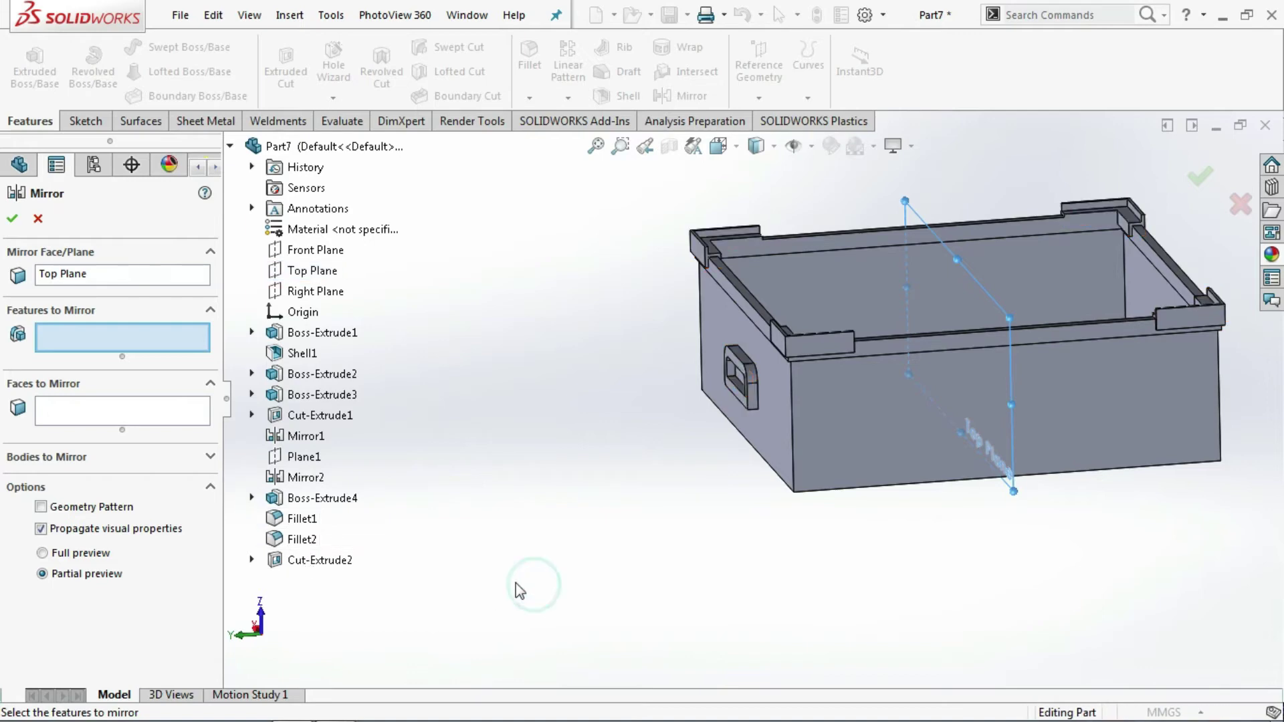
{"action": "left_click", "coordinate": [320, 560]}
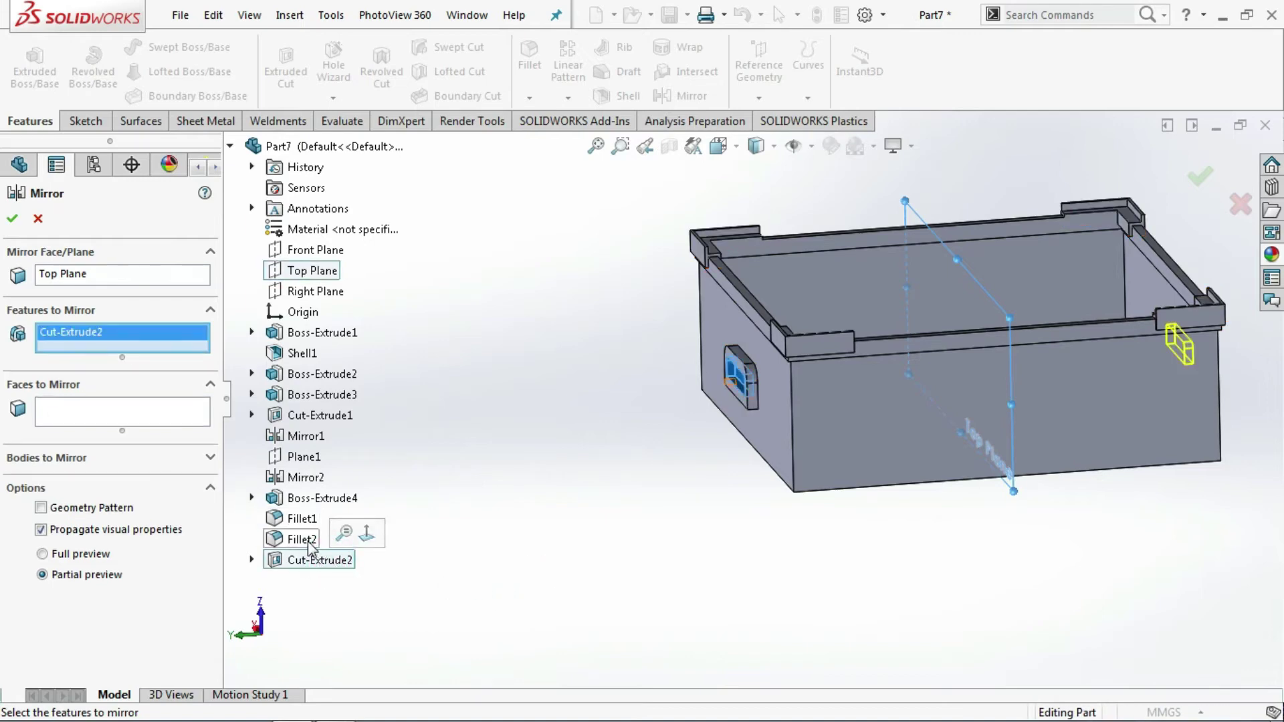
{"action": "left_click", "coordinate": [302, 541]}
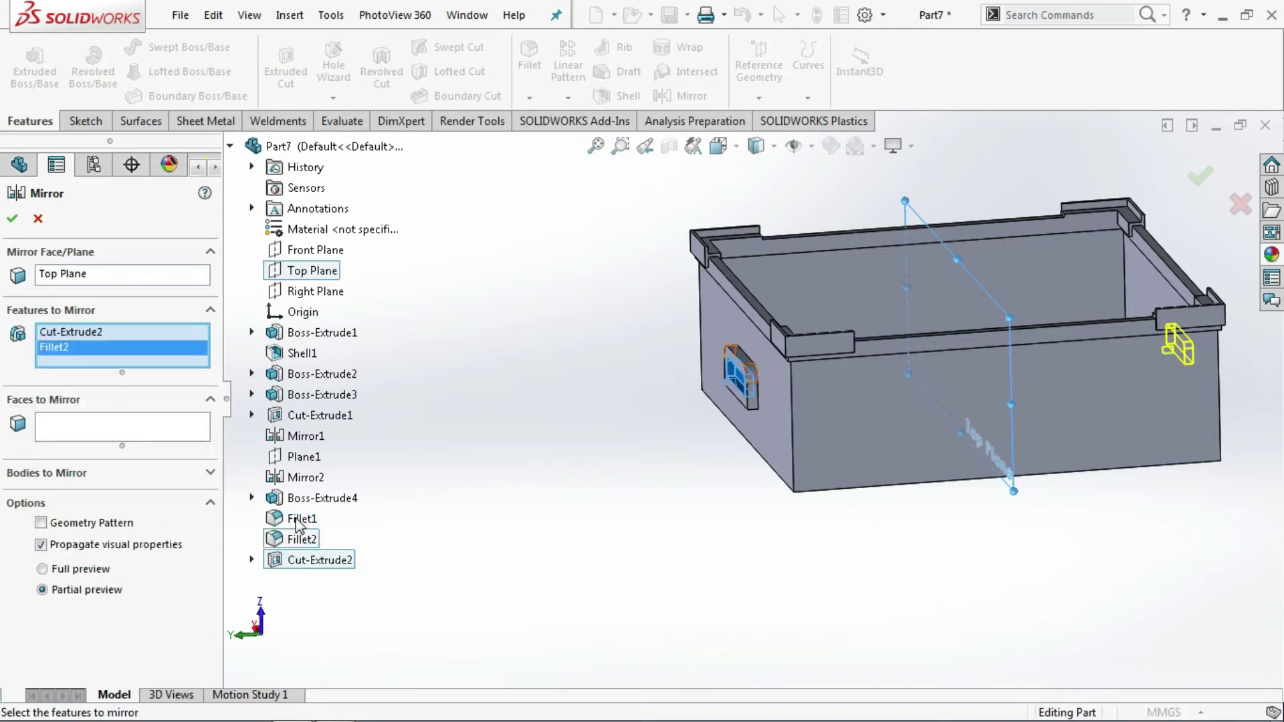
{"action": "left_click", "coordinate": [299, 521]}
{"action": "left_click", "coordinate": [298, 500]}
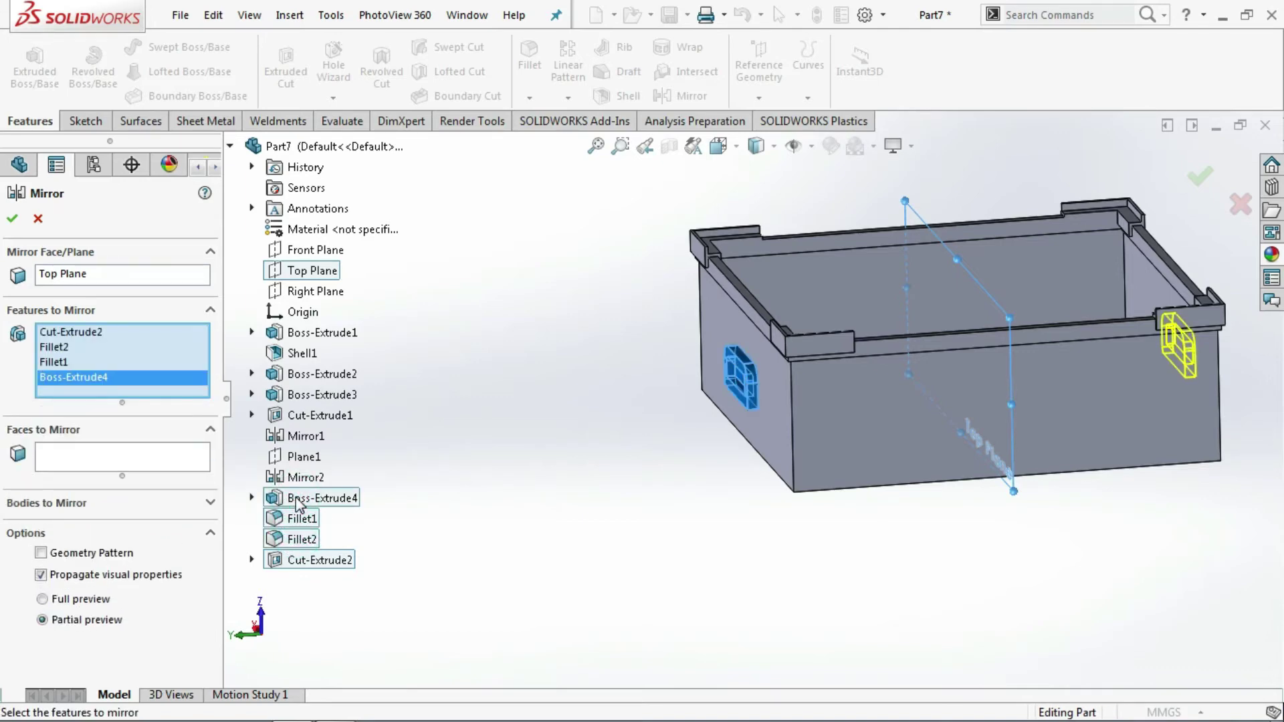
{"action": "left_click", "coordinate": [12, 218]}
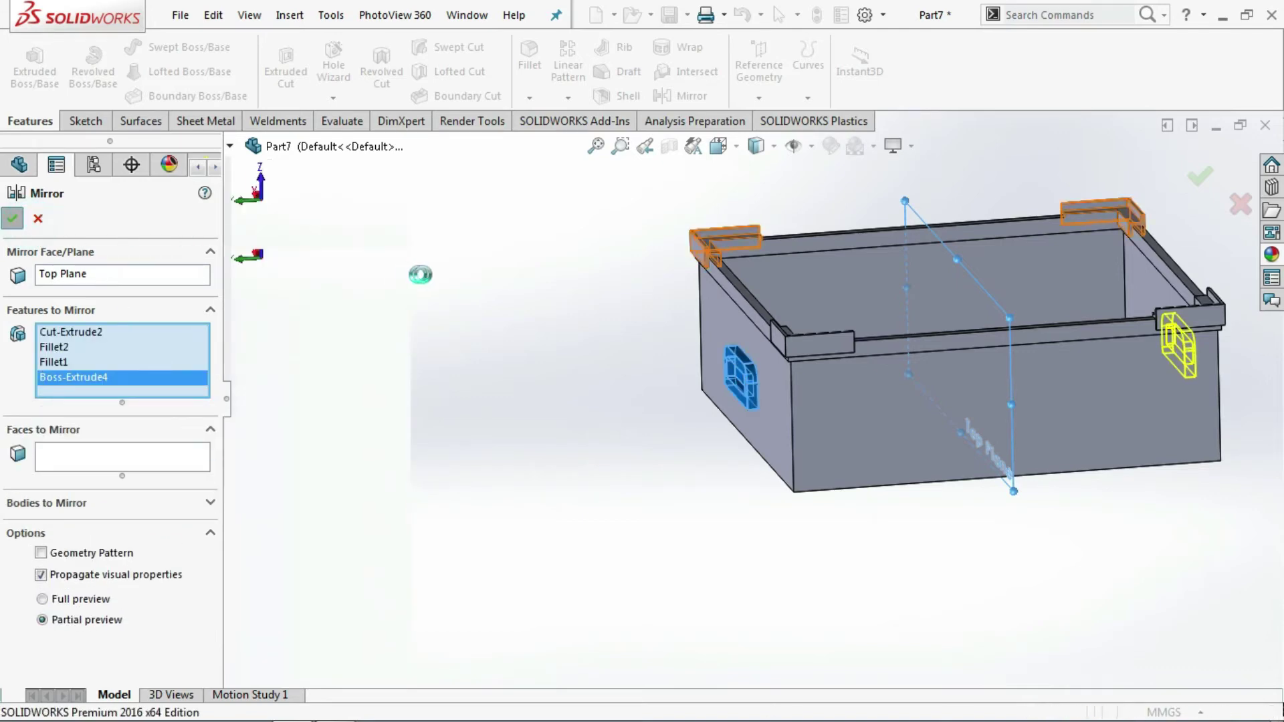
{"action": "mouse_move", "coordinate": [527, 399]}
{"action": "middle_mouse_down"}
{"action": "mouse_move", "coordinate": [430, 384]}
{"action": "mouse_move", "coordinate": [479, 396]}
{"action": "mouse_move", "coordinate": [576, 382]}
{"action": "mouse_move", "coordinate": [553, 382]}
{"action": "middle_mouse_up"}
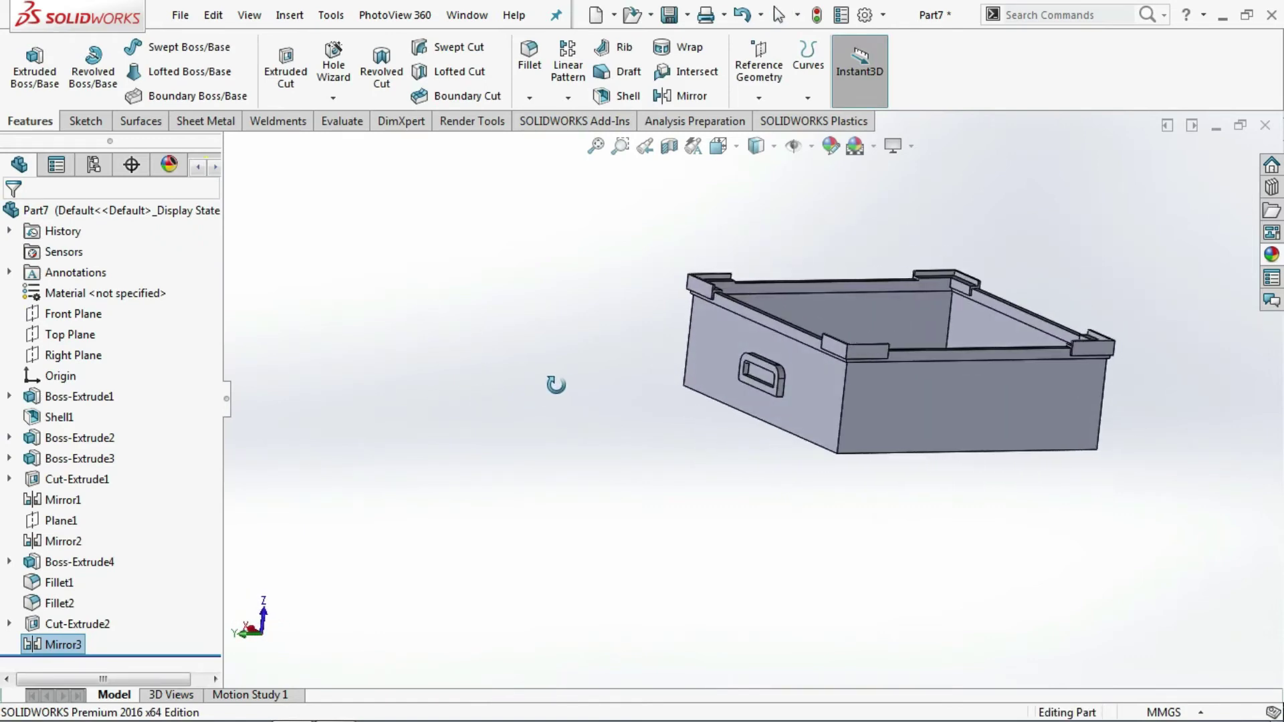
{"action": "scroll", "coordinate": [922, 541], "scroll_direction": "down", "scroll_amount": 3}
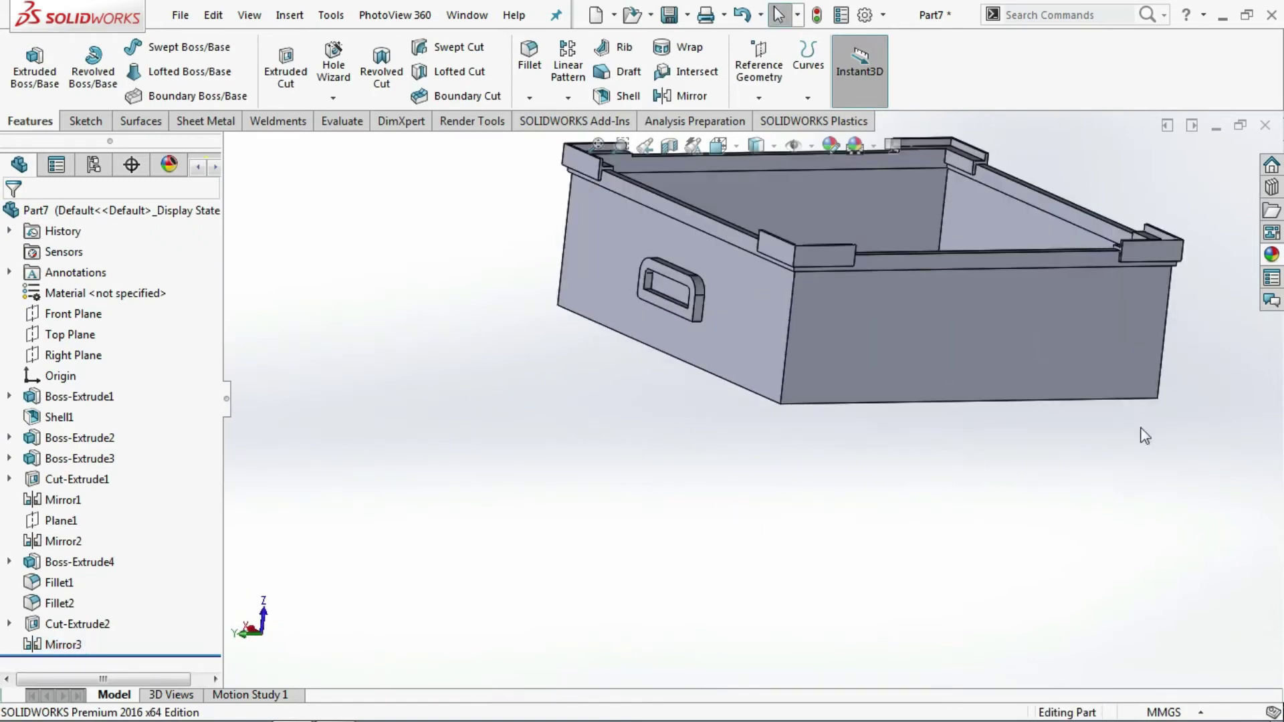
Step: Sketch a construction centerline edge to edge across the crate's long side face
{"action": "mouse_move", "coordinate": [1026, 435]}
{"action": "middle_mouse_down"}
{"action": "mouse_move", "coordinate": [990, 467]}
{"action": "mouse_move", "coordinate": [954, 406]}
{"action": "middle_mouse_up"}
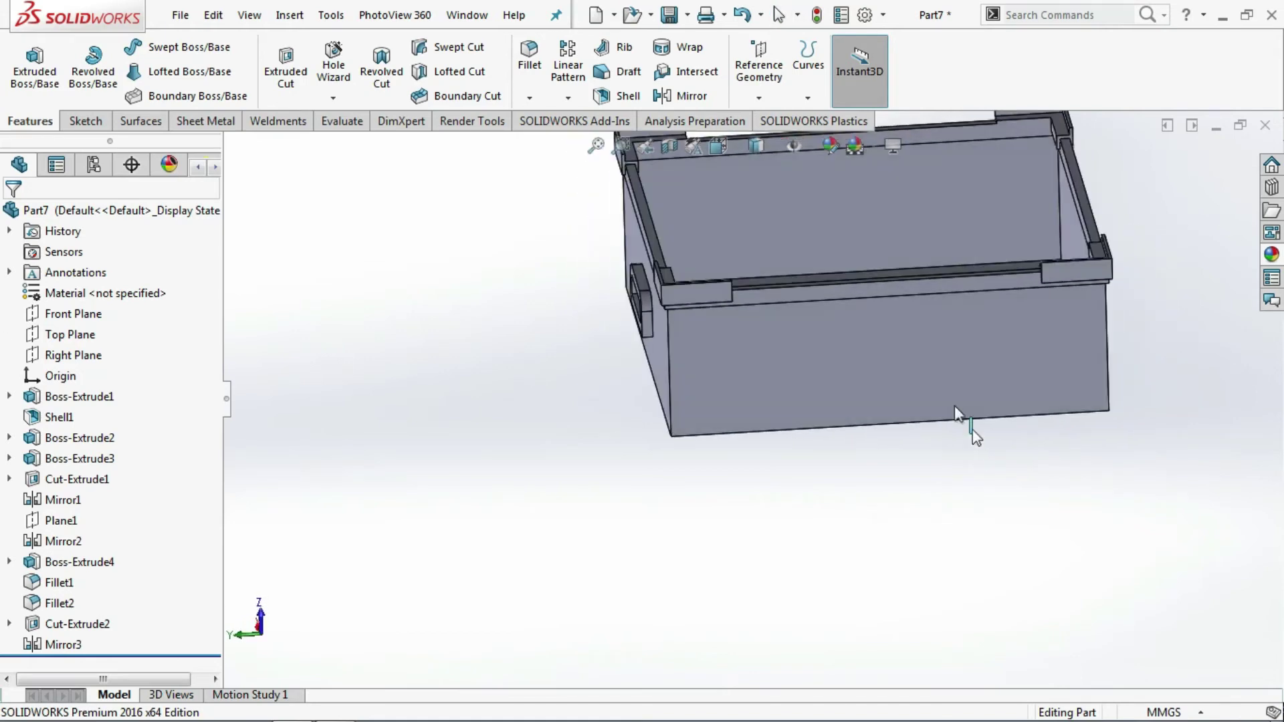
{"action": "left_click", "coordinate": [908, 349]}
{"action": "left_click", "coordinate": [983, 294]}
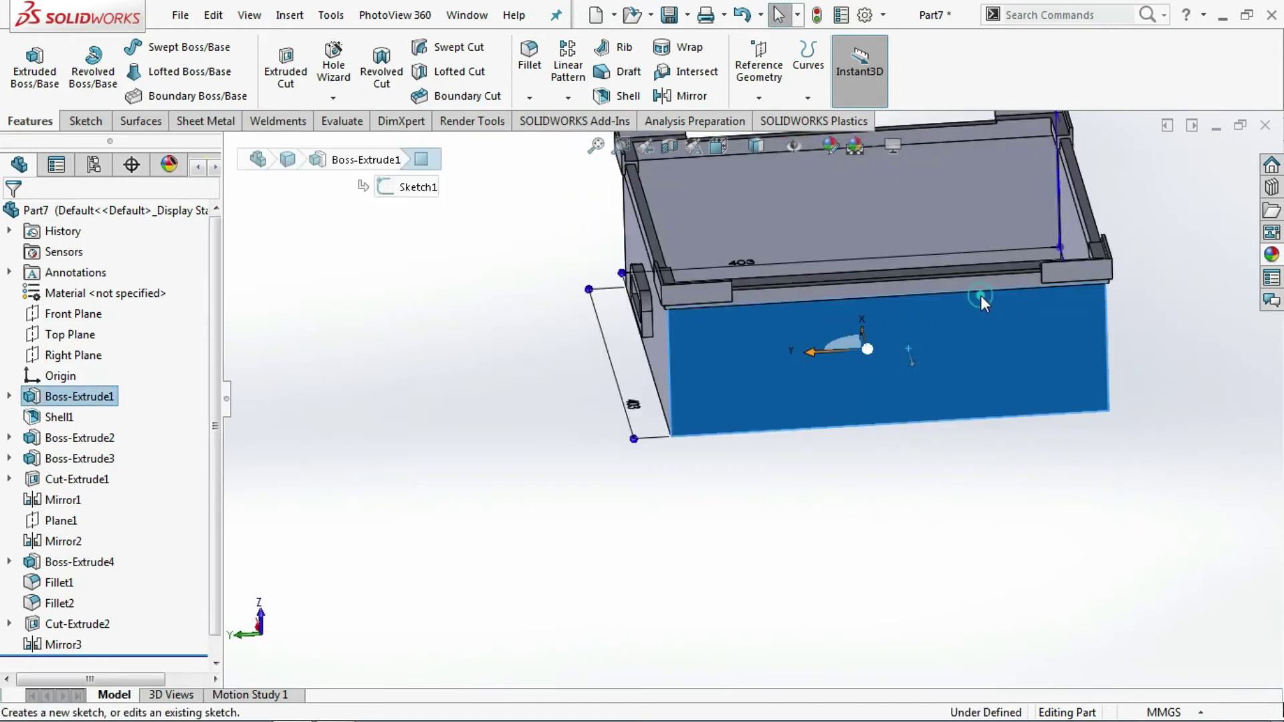
{"action": "left_click", "coordinate": [142, 47]}
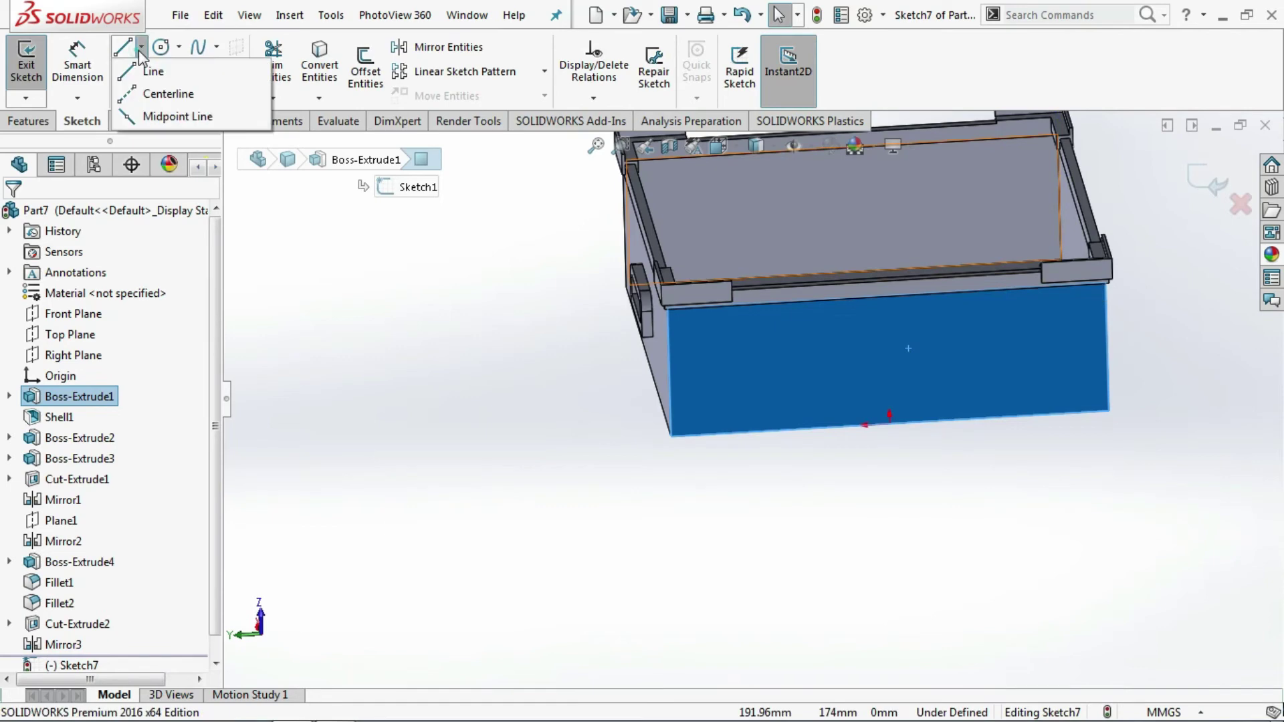
{"action": "left_click", "coordinate": [145, 95]}
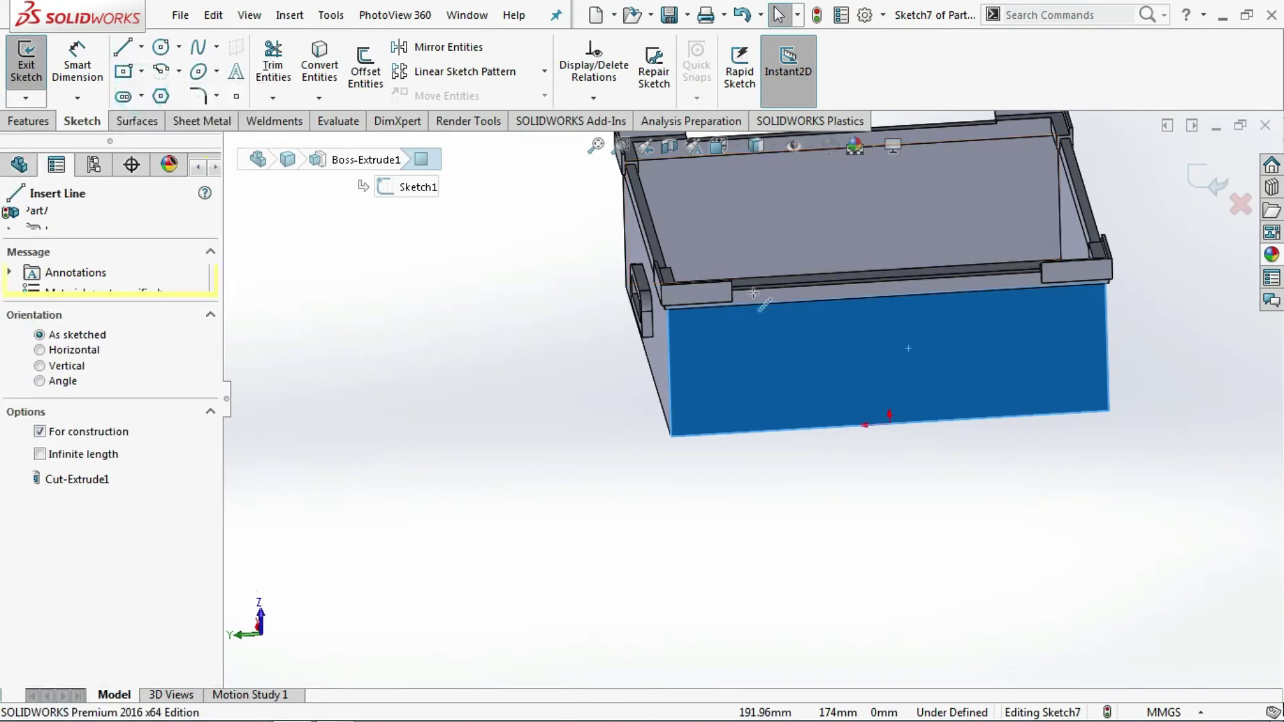
{"action": "left_click", "coordinate": [670, 374]}
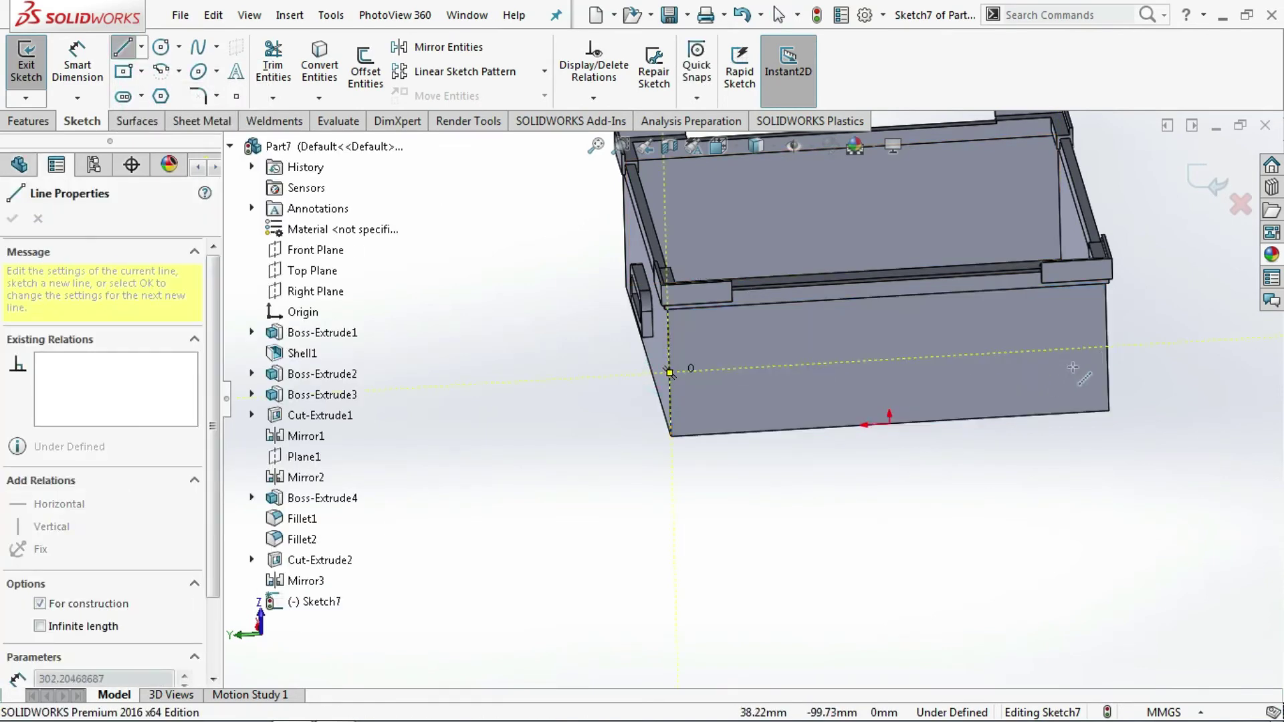
{"action": "left_click", "coordinate": [1108, 347]}
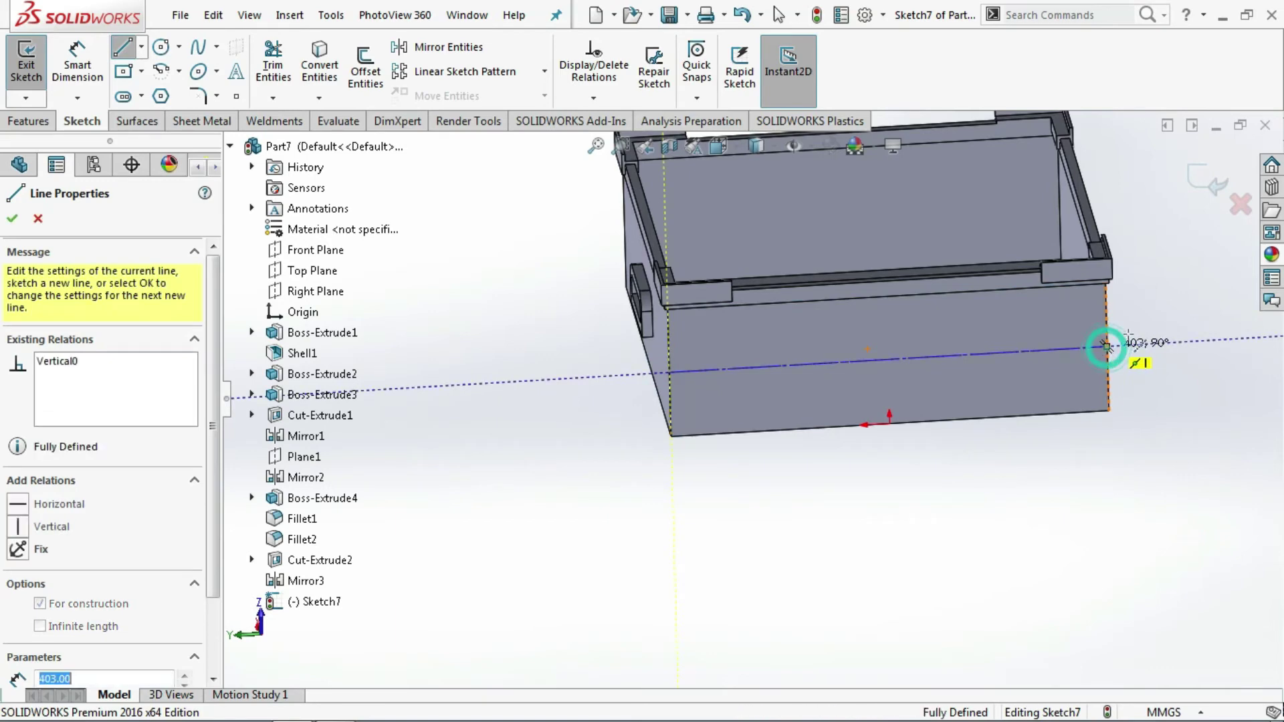
{"action": "right_click", "coordinate": [1165, 288]}
{"action": "left_click", "coordinate": [1151, 330]}
{"action": "key", "text": "Escape"}
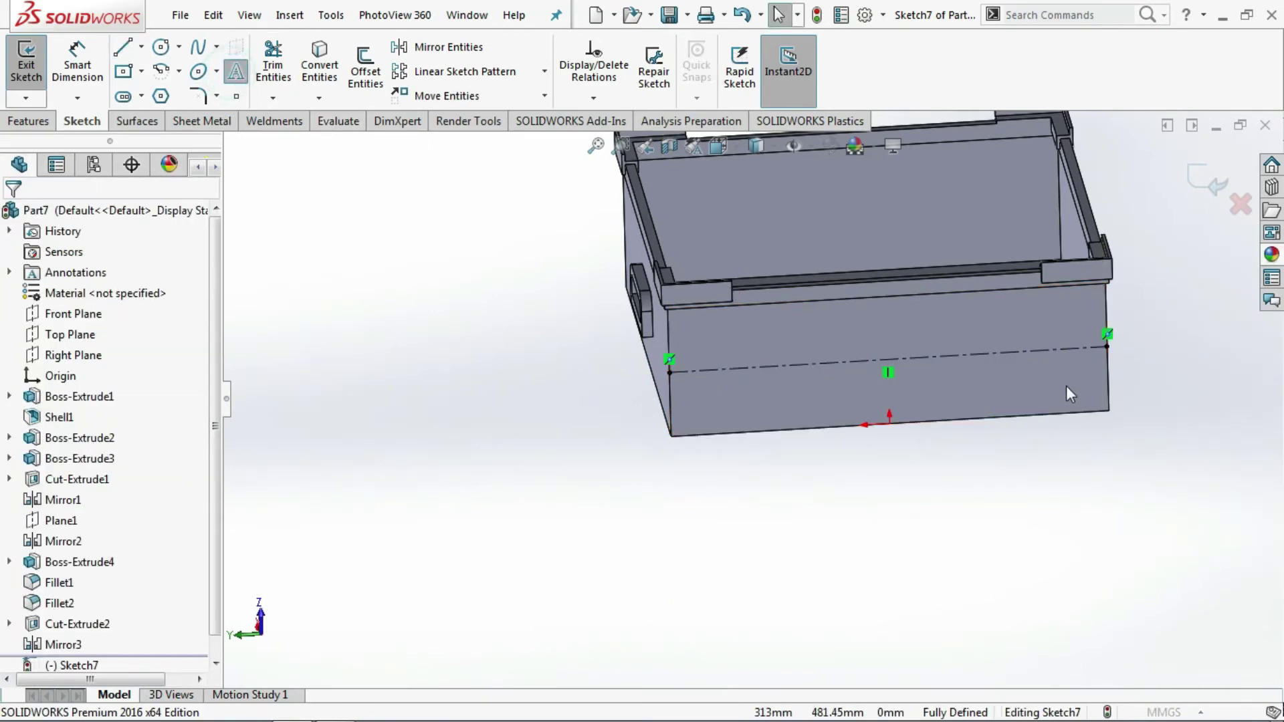
Step: Place bold 'AGM17 Design' text along the centerline, without the document font
{"action": "left_click", "coordinate": [235, 71]}
{"action": "left_click", "coordinate": [869, 361]}
{"action": "left_click", "coordinate": [163, 372]}
{"action": "type", "text": "AGM17 Design"}
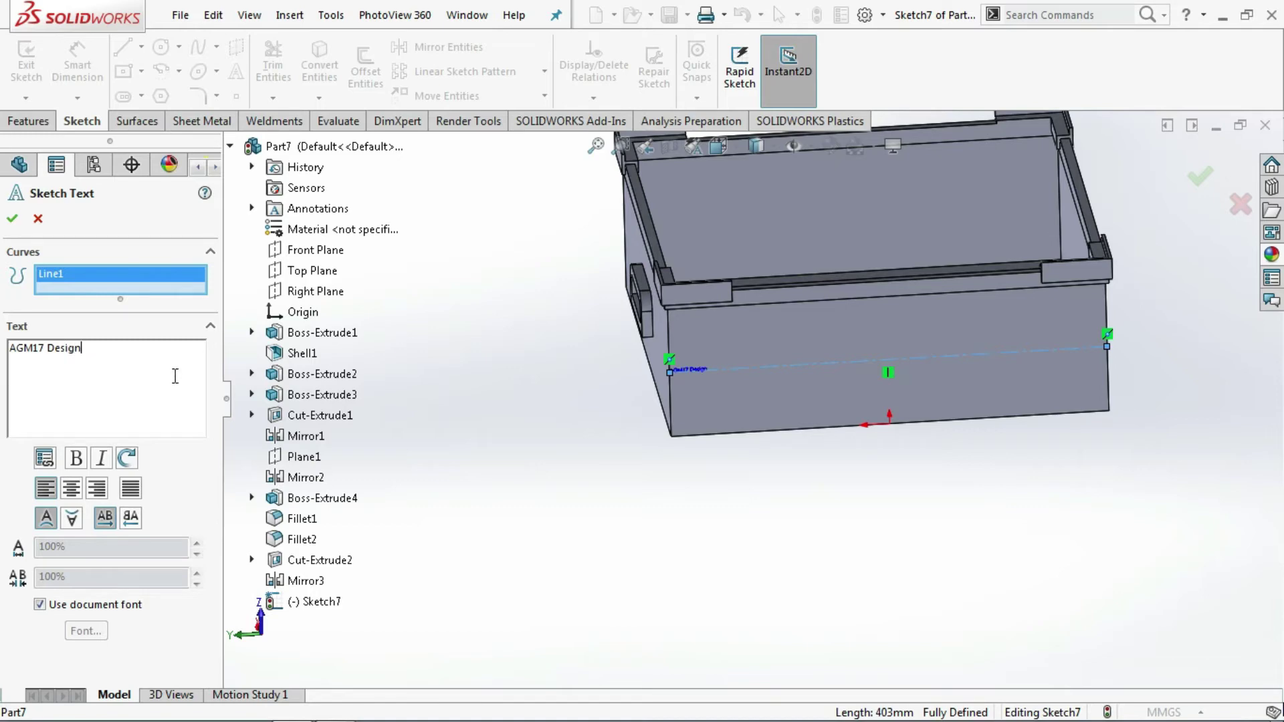
{"action": "left_click_drag", "start_coordinate": [152, 364], "coordinate": [13, 365]}
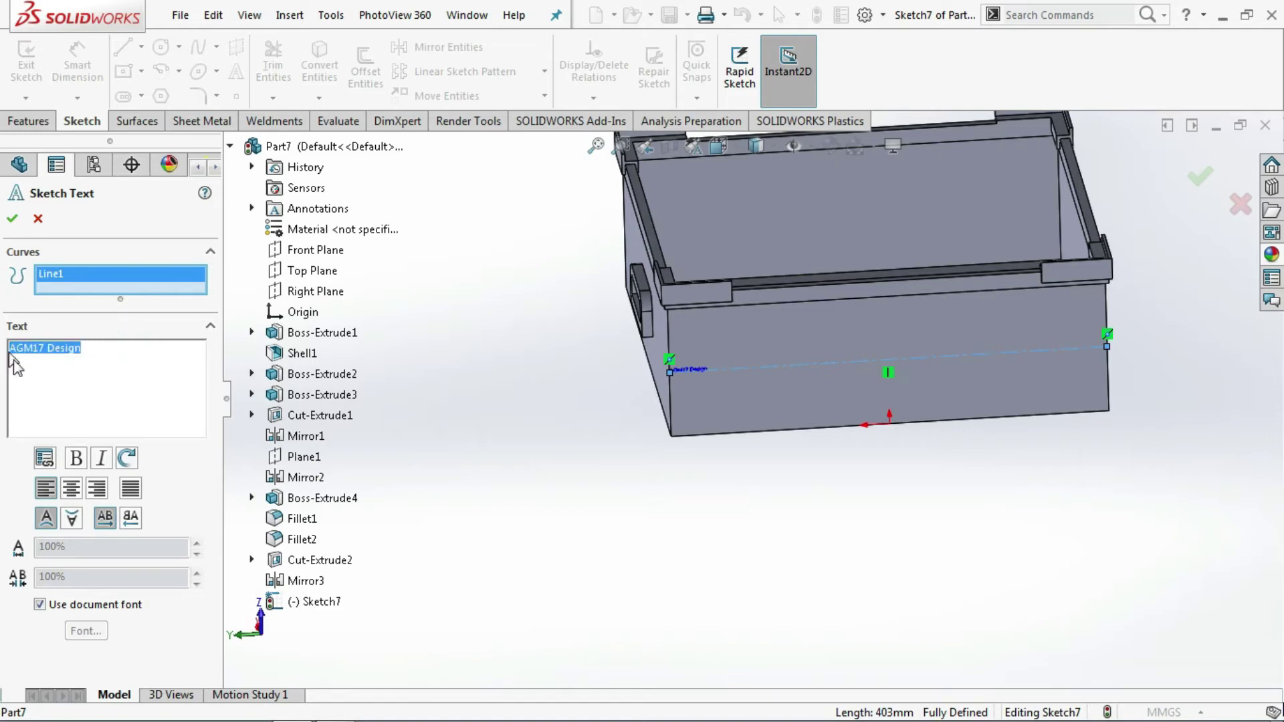
{"action": "left_click", "coordinate": [75, 458]}
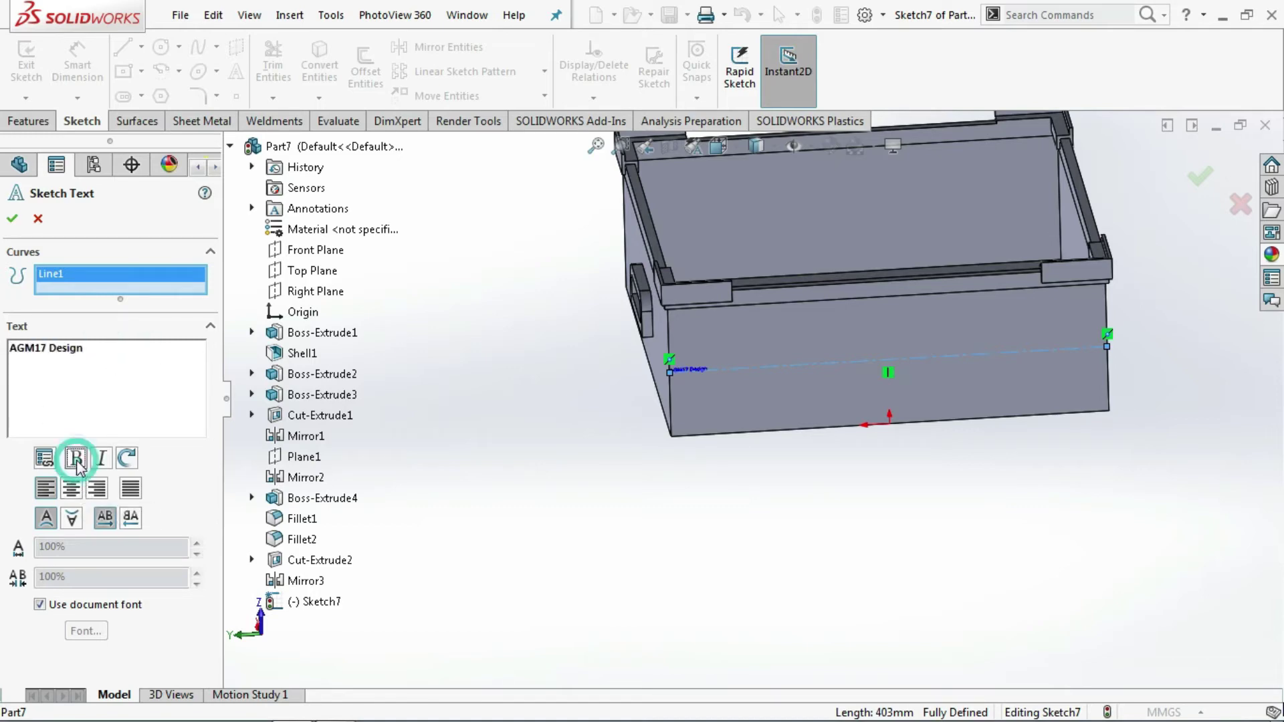
{"action": "left_click", "coordinate": [76, 605]}
{"action": "left_click", "coordinate": [86, 631]}
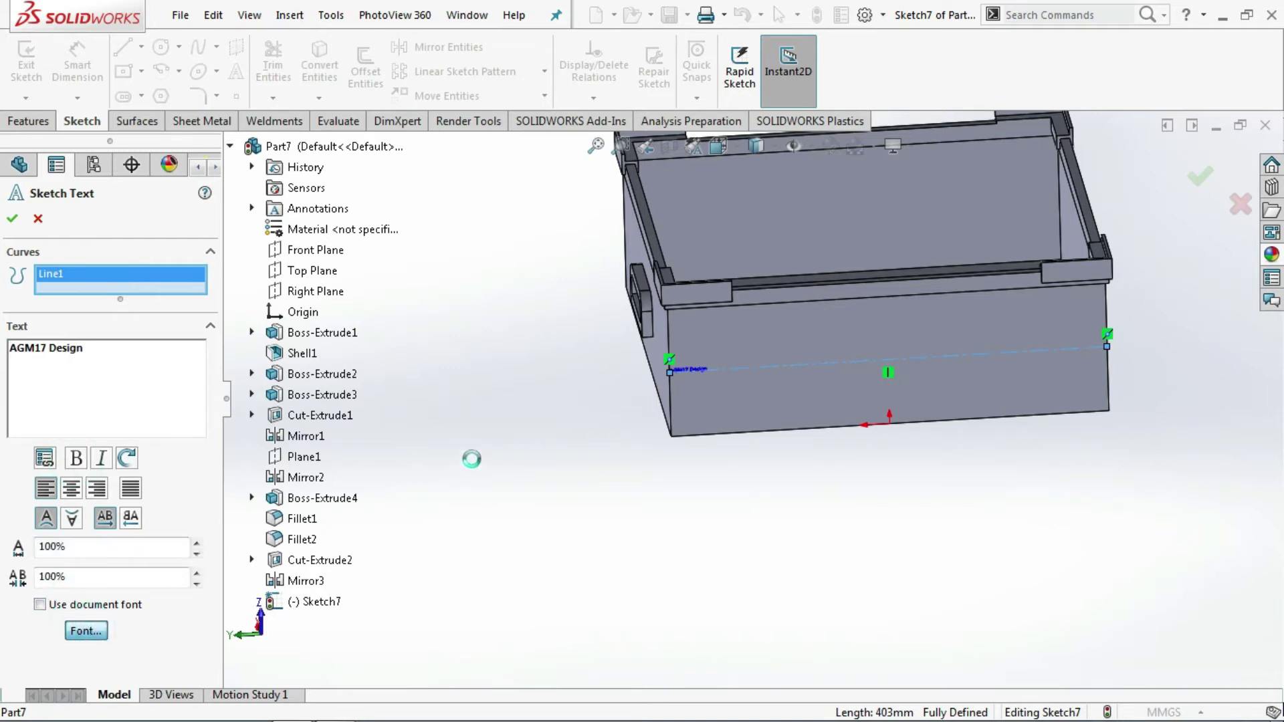
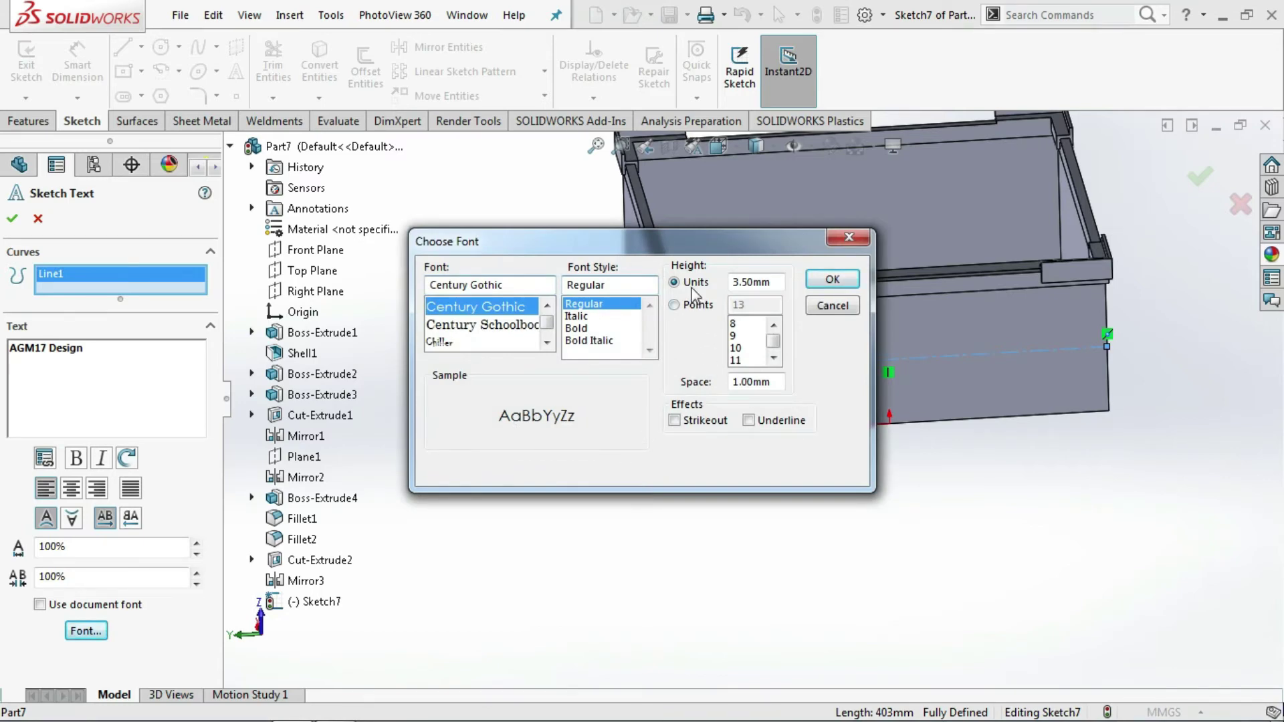
Step: Enter a text height of 4 in the font settings and apply it
{"action": "double_click", "coordinate": [774, 284]}
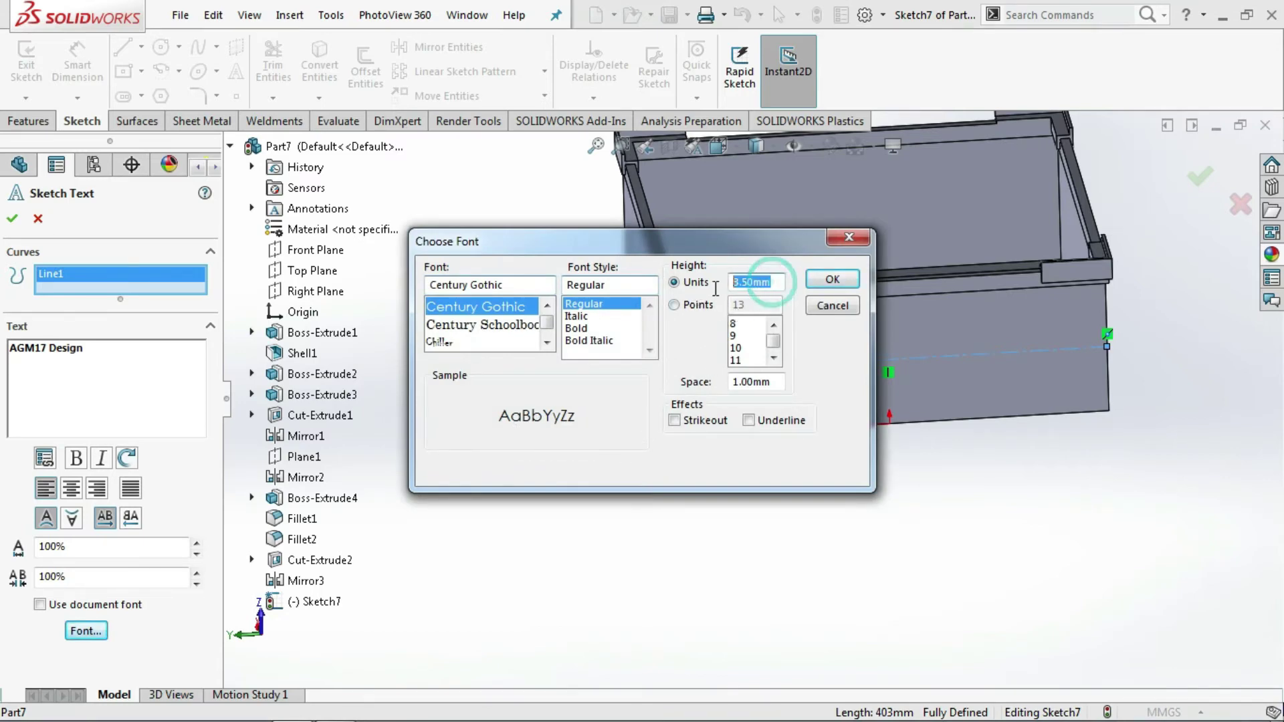
{"action": "type", "text": "40"}
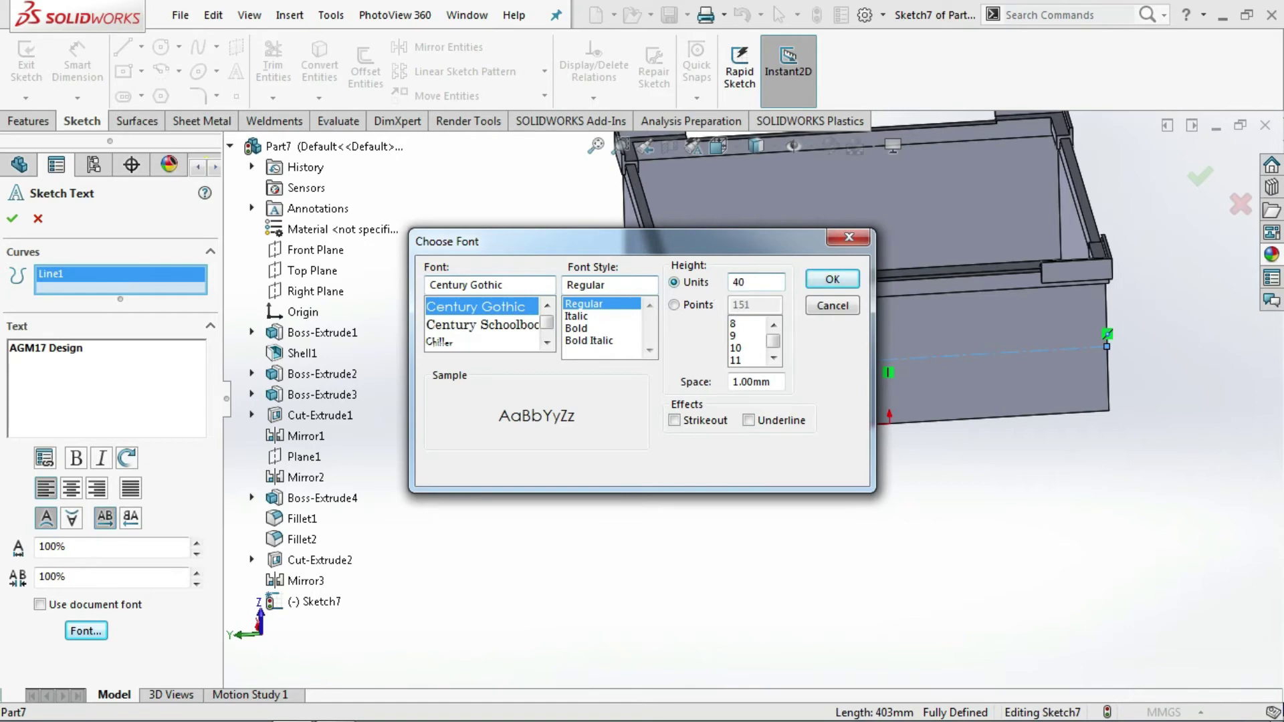
{"action": "left_click", "coordinate": [809, 283]}
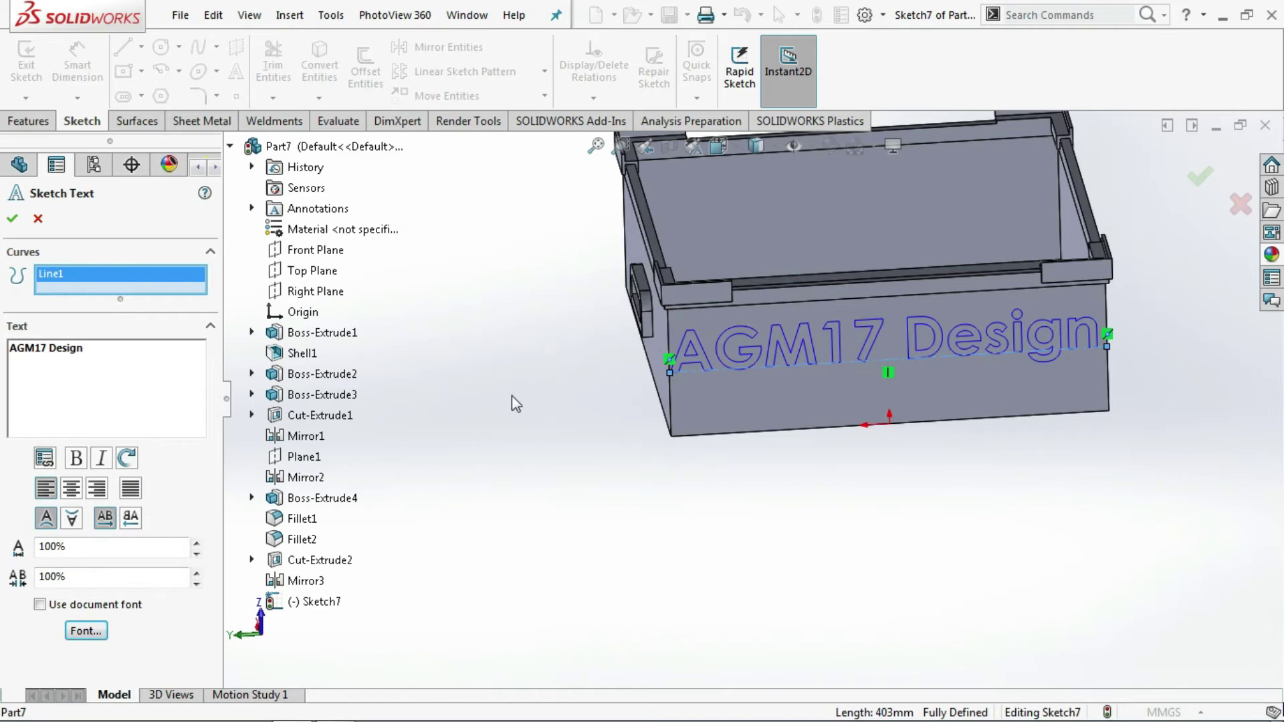
Step: Set the text height to 15 mm and centre-align it along the line
{"action": "left_click", "coordinate": [86, 631]}
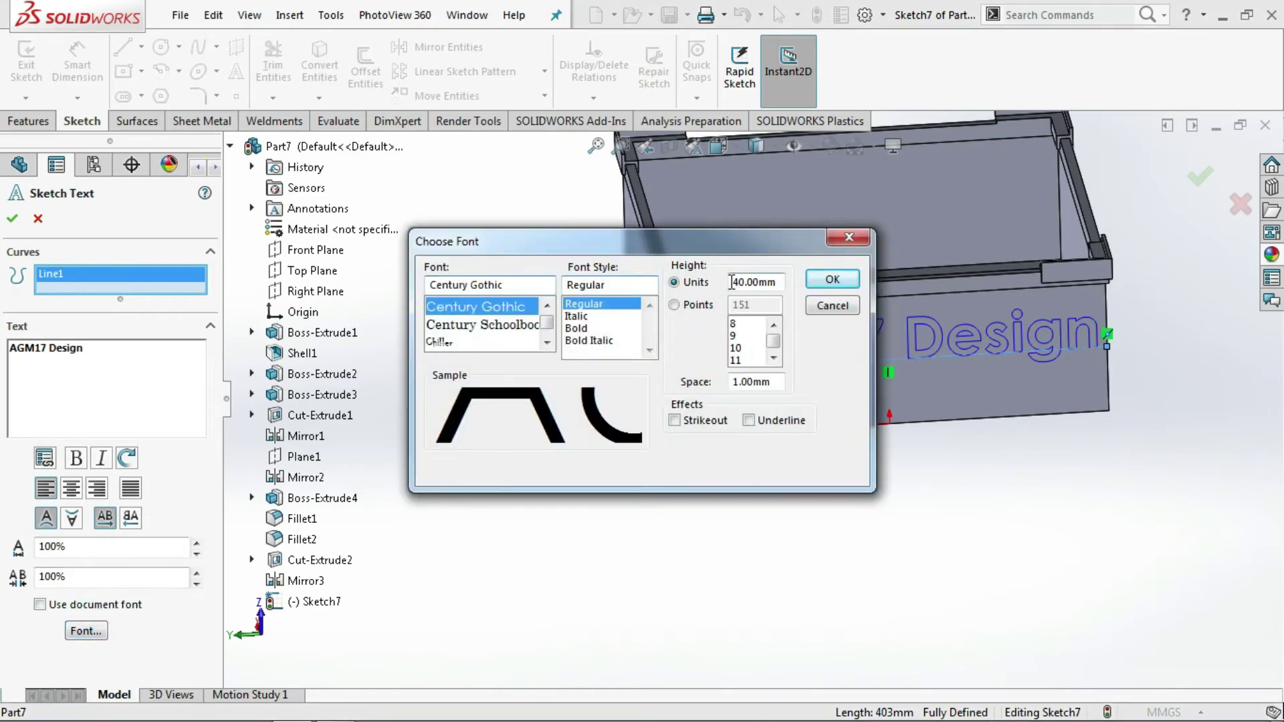
{"action": "left_click_drag", "start_coordinate": [778, 282], "coordinate": [730, 292]}
{"action": "type", "text": "15"}
{"action": "left_click", "coordinate": [761, 603]}
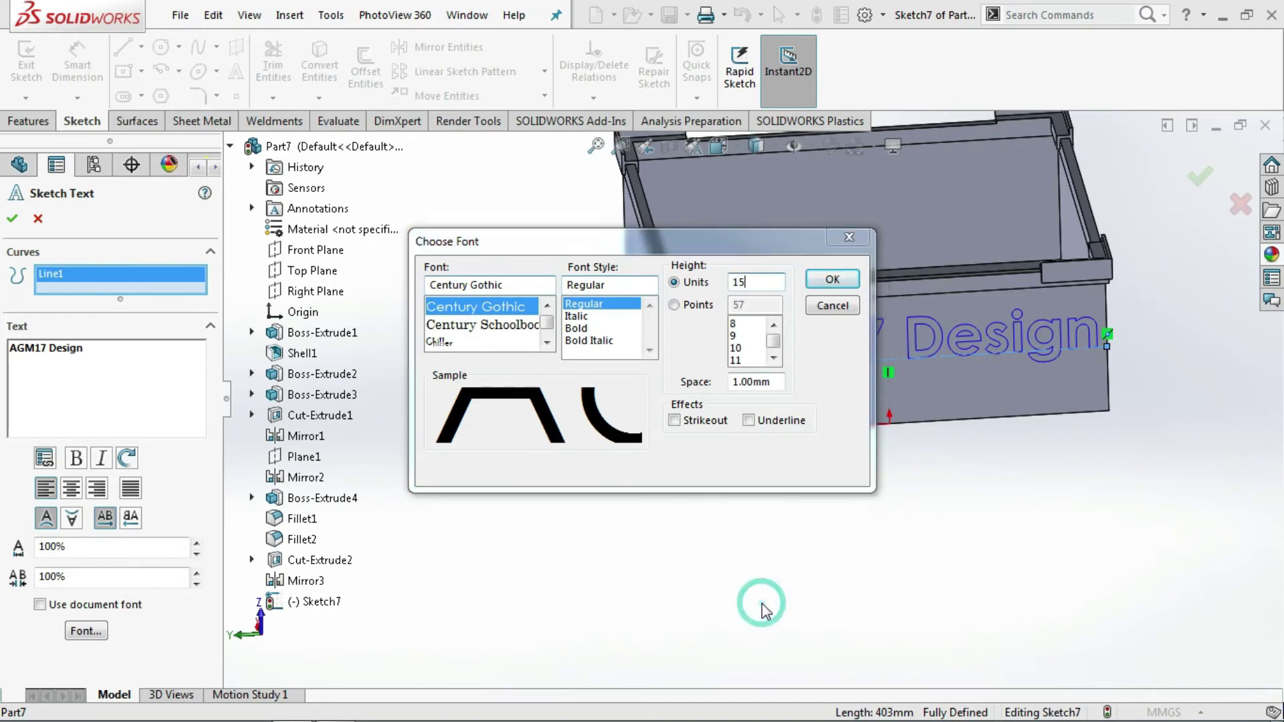
{"action": "left_click", "coordinate": [832, 279]}
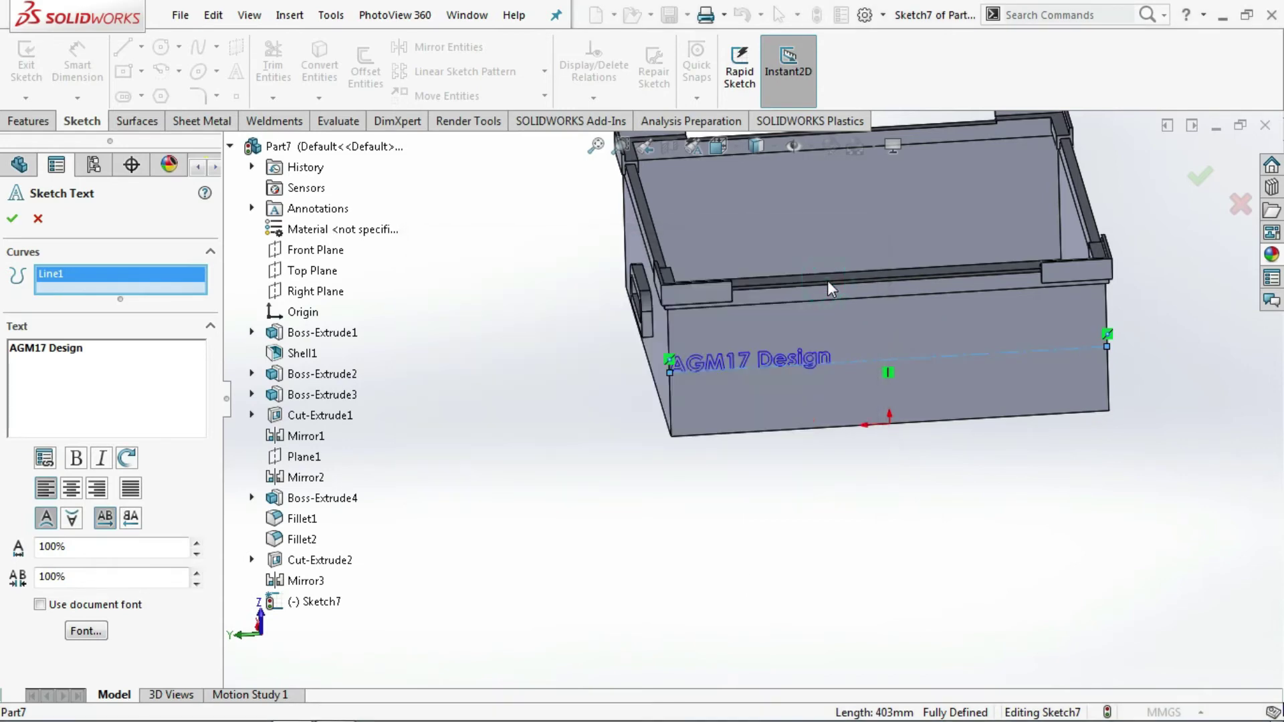
{"action": "left_click", "coordinate": [73, 490]}
{"action": "mouse_move", "coordinate": [481, 540]}
{"action": "middle_mouse_down"}
{"action": "mouse_move", "coordinate": [480, 457]}
{"action": "mouse_move", "coordinate": [458, 459]}
{"action": "mouse_move", "coordinate": [484, 484]}
{"action": "middle_mouse_up"}
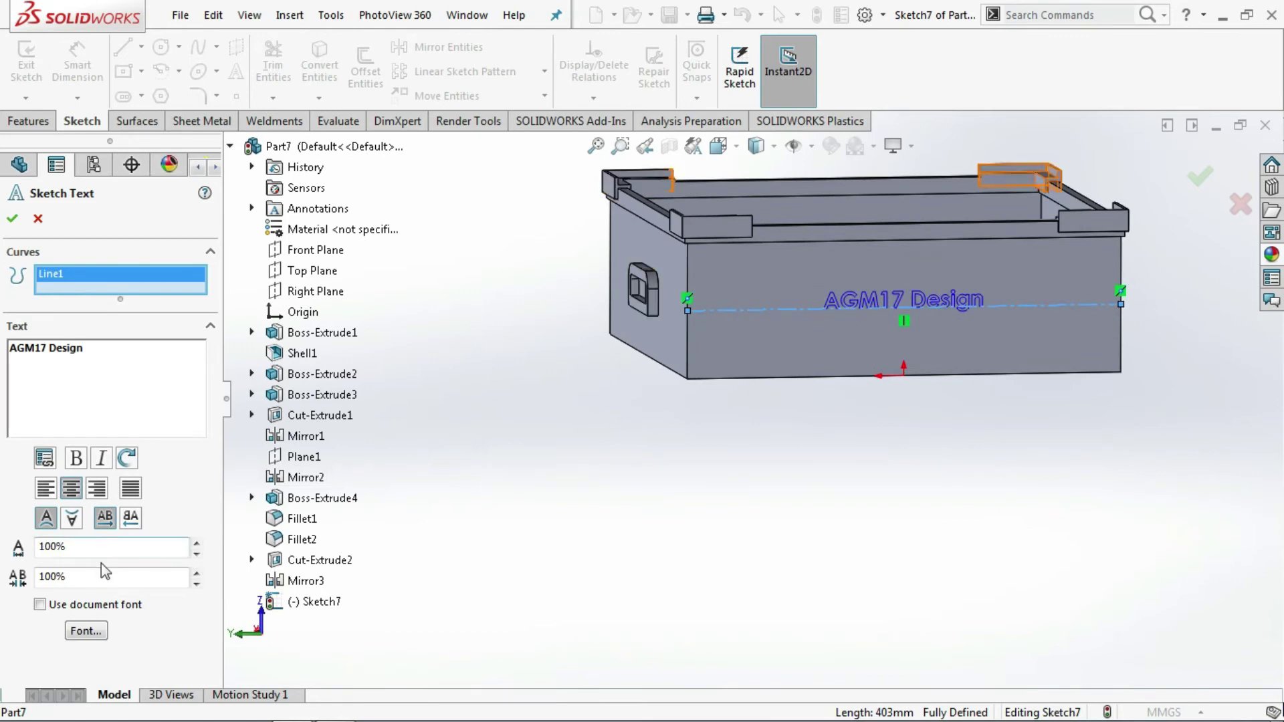
Step: Change the sketch text to uppercase 'AGM17 DESIGN' and accept the sketch
{"action": "left_click", "coordinate": [100, 350]}
{"action": "key", "text": "BackSpace"}
{"action": "key", "text": "BackSpace"}
{"action": "key", "text": "BackSpace"}
{"action": "key", "text": "BackSpace"}
{"action": "key", "text": "BackSpace"}
{"action": "type", "text": "ESIGN"}
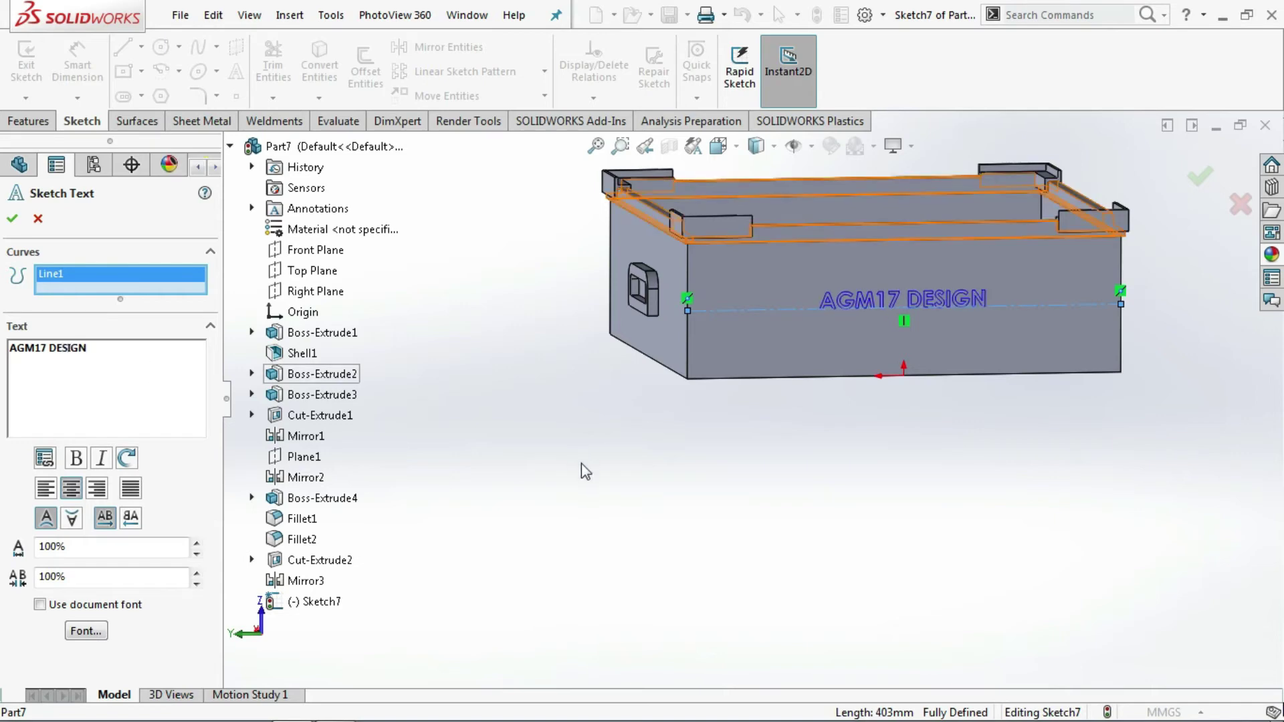
{"action": "left_click", "coordinate": [12, 218]}
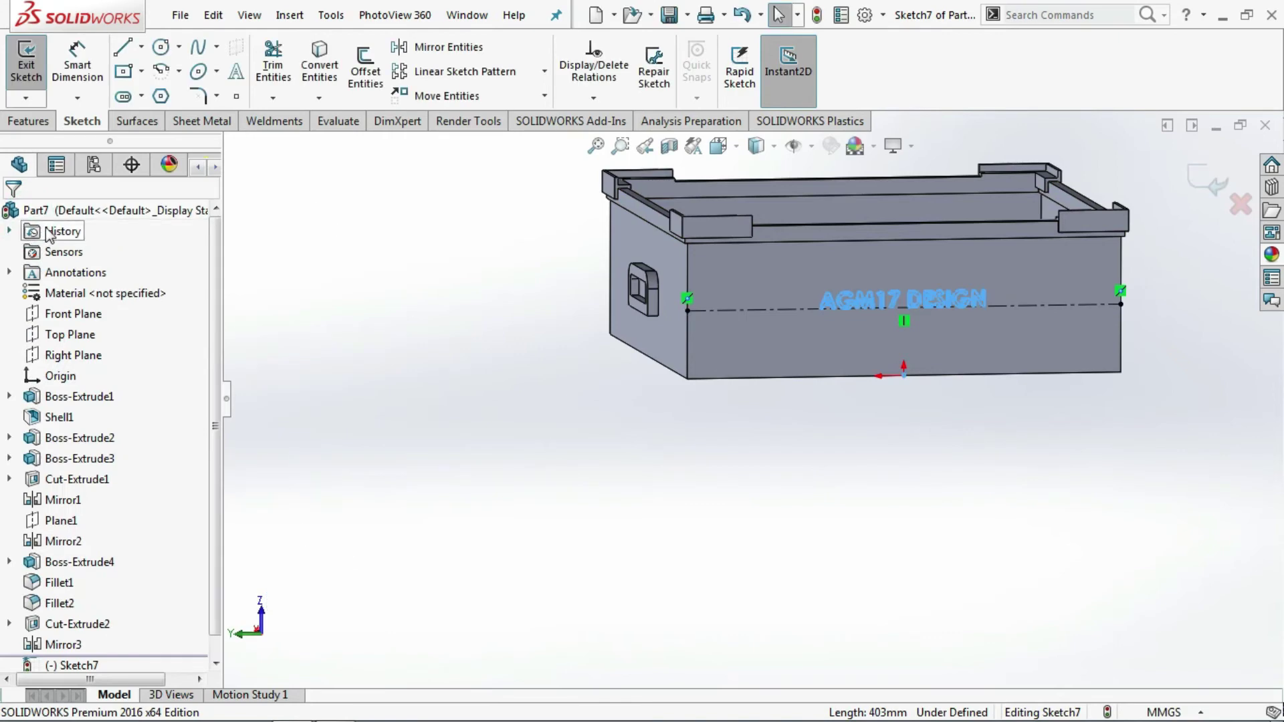
{"action": "left_click", "coordinate": [28, 121]}
{"action": "left_click", "coordinate": [35, 95]}
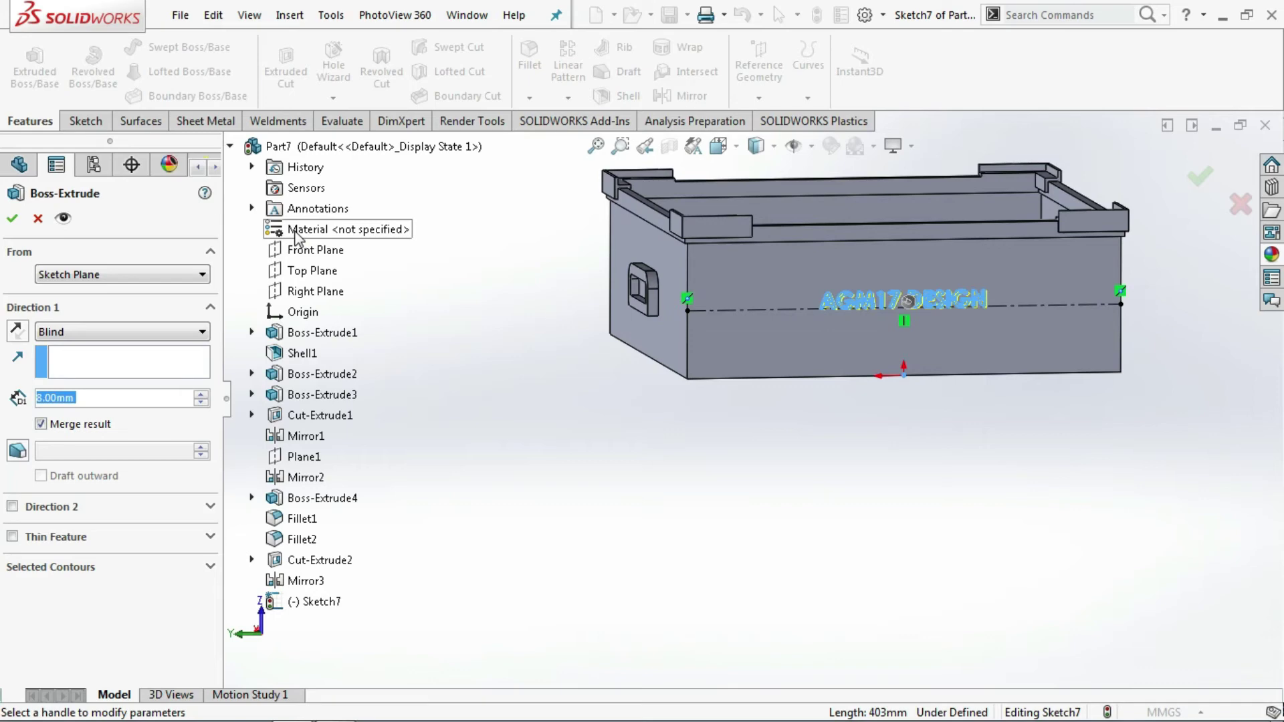
Step: Extrude the text sketch 2 mm Blind, creating Boss-Extrude5
{"action": "type", "text": "1"}
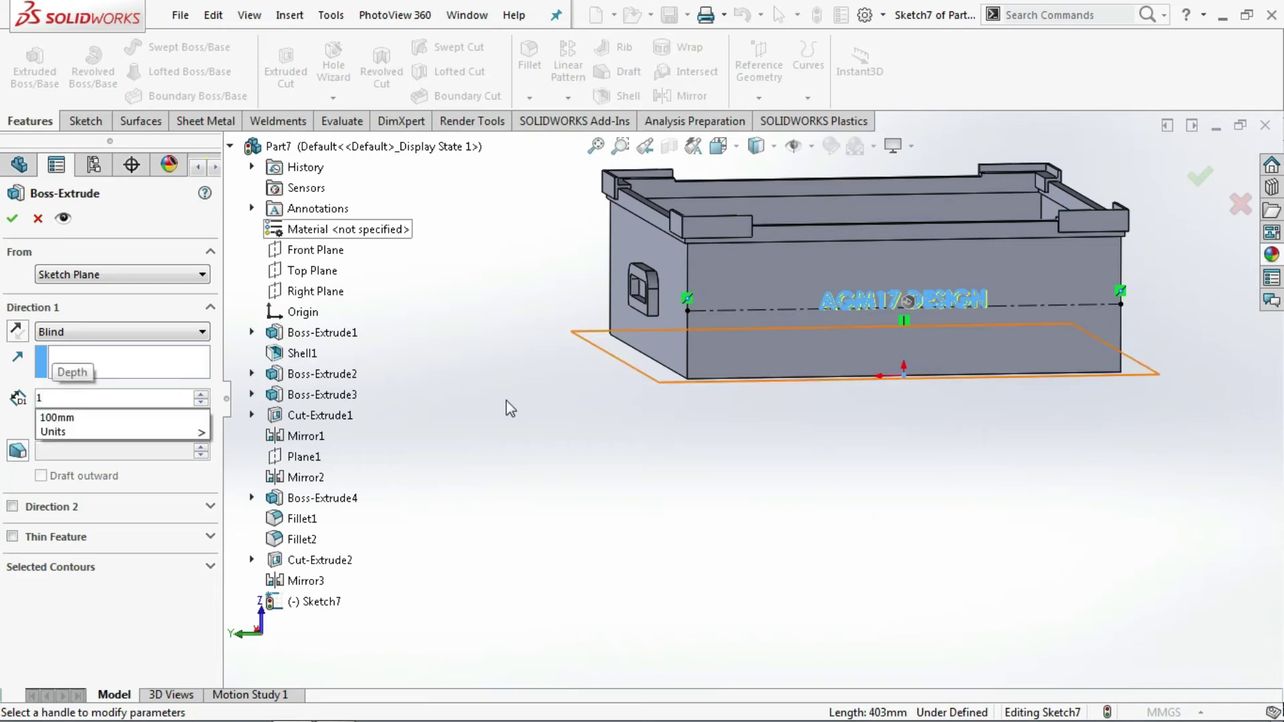
{"action": "mouse_move", "coordinate": [570, 462]}
{"action": "middle_mouse_down"}
{"action": "mouse_move", "coordinate": [545, 459]}
{"action": "mouse_move", "coordinate": [549, 508]}
{"action": "middle_mouse_up"}
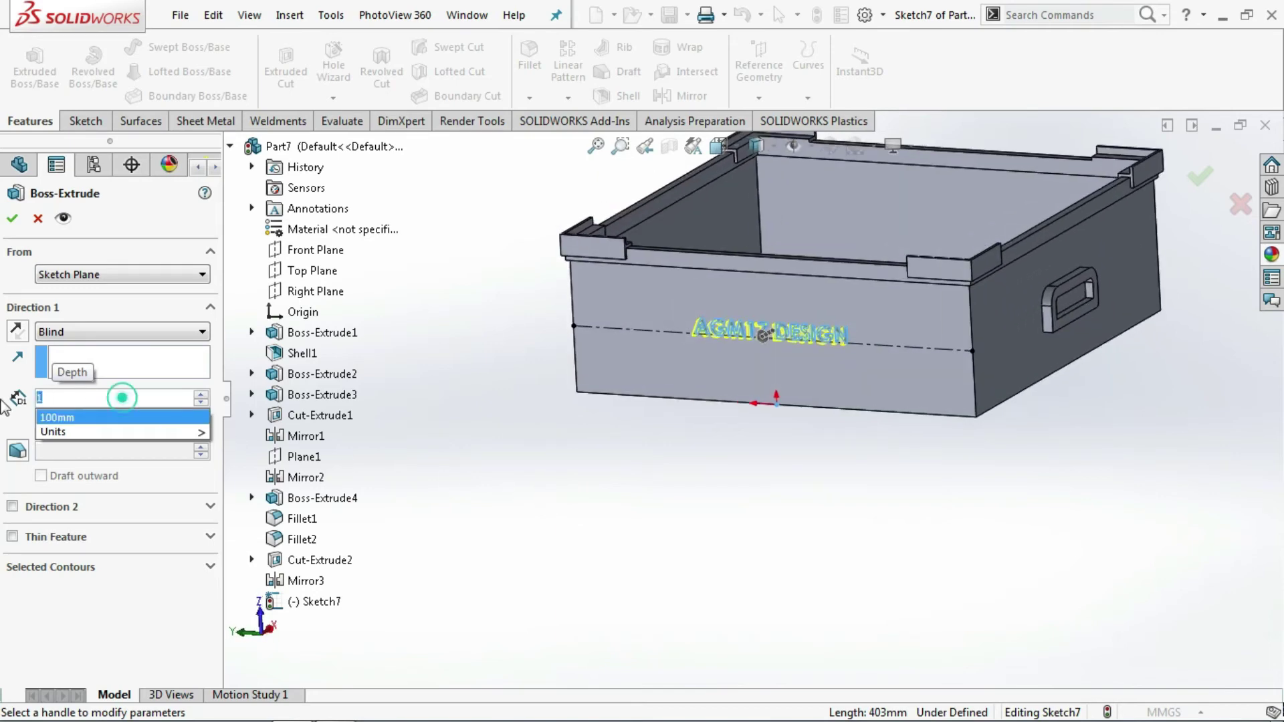
{"action": "key", "text": "BackSpace"}
{"action": "type", "text": "2"}
{"action": "left_click", "coordinate": [552, 464]}
{"action": "left_click", "coordinate": [19, 224]}
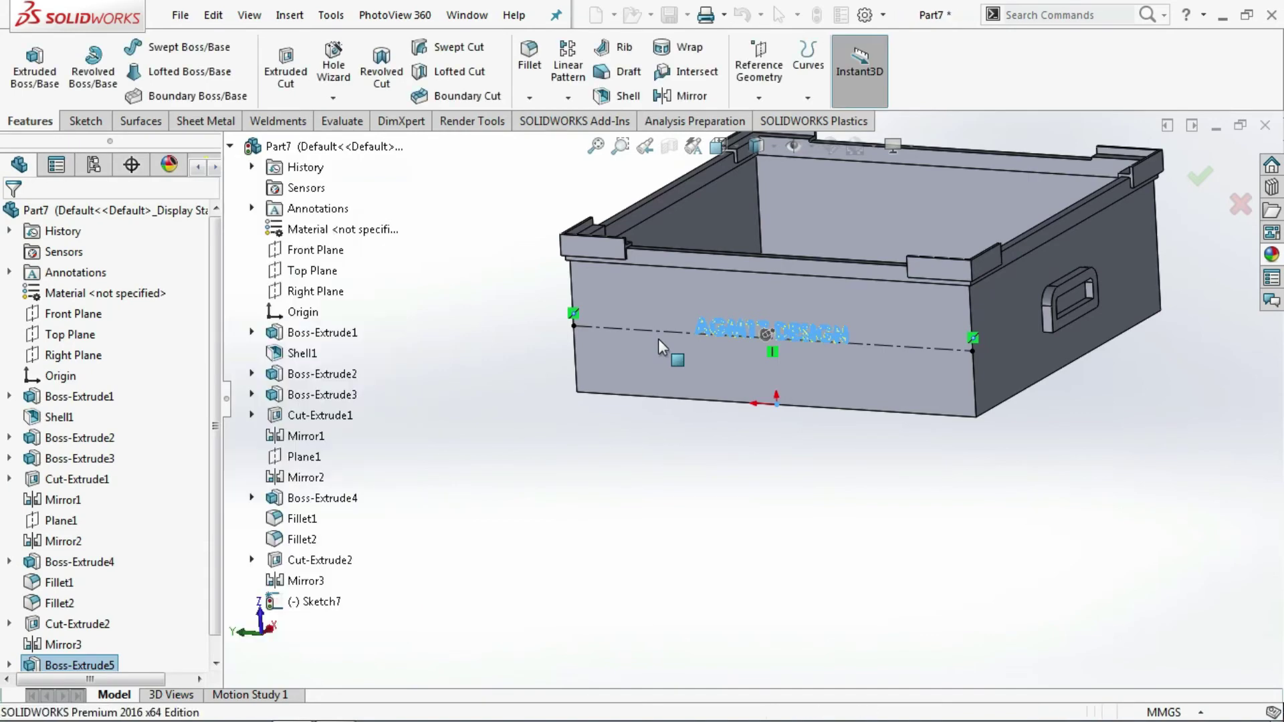
Step: Mirror Boss-Extrude5 about the Right Plane as Mirror4 onto the opposite wall
{"action": "mouse_move", "coordinate": [764, 481]}
{"action": "middle_mouse_down"}
{"action": "mouse_move", "coordinate": [688, 473]}
{"action": "mouse_move", "coordinate": [689, 507]}
{"action": "mouse_move", "coordinate": [728, 510]}
{"action": "middle_mouse_up"}
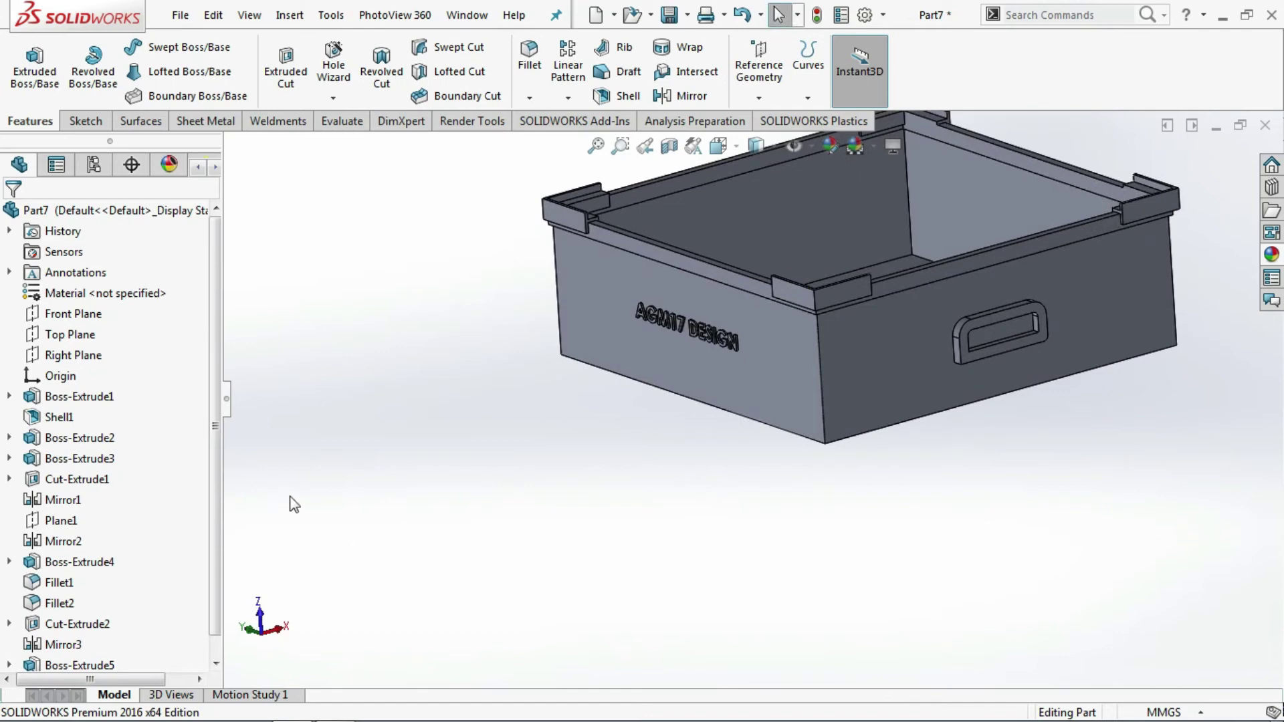
{"action": "scroll", "coordinate": [213, 506], "scroll_direction": "down", "scroll_amount": 1}
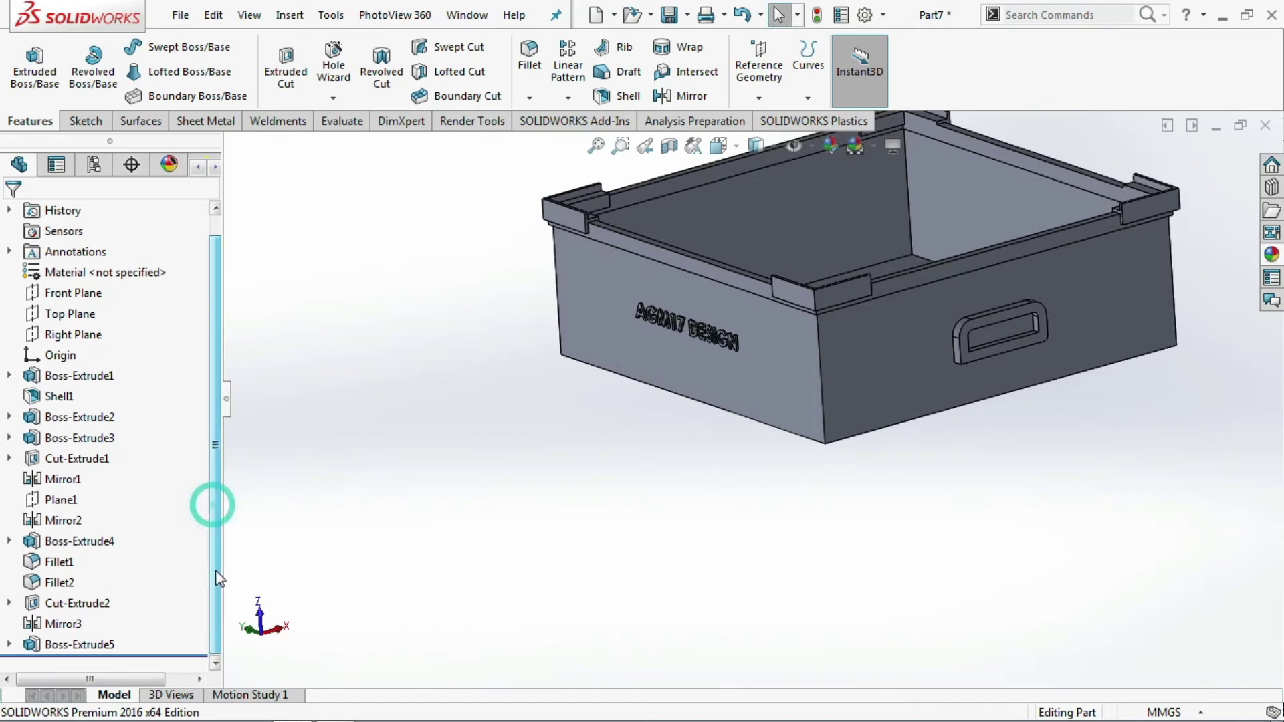
{"action": "left_click", "coordinate": [94, 646]}
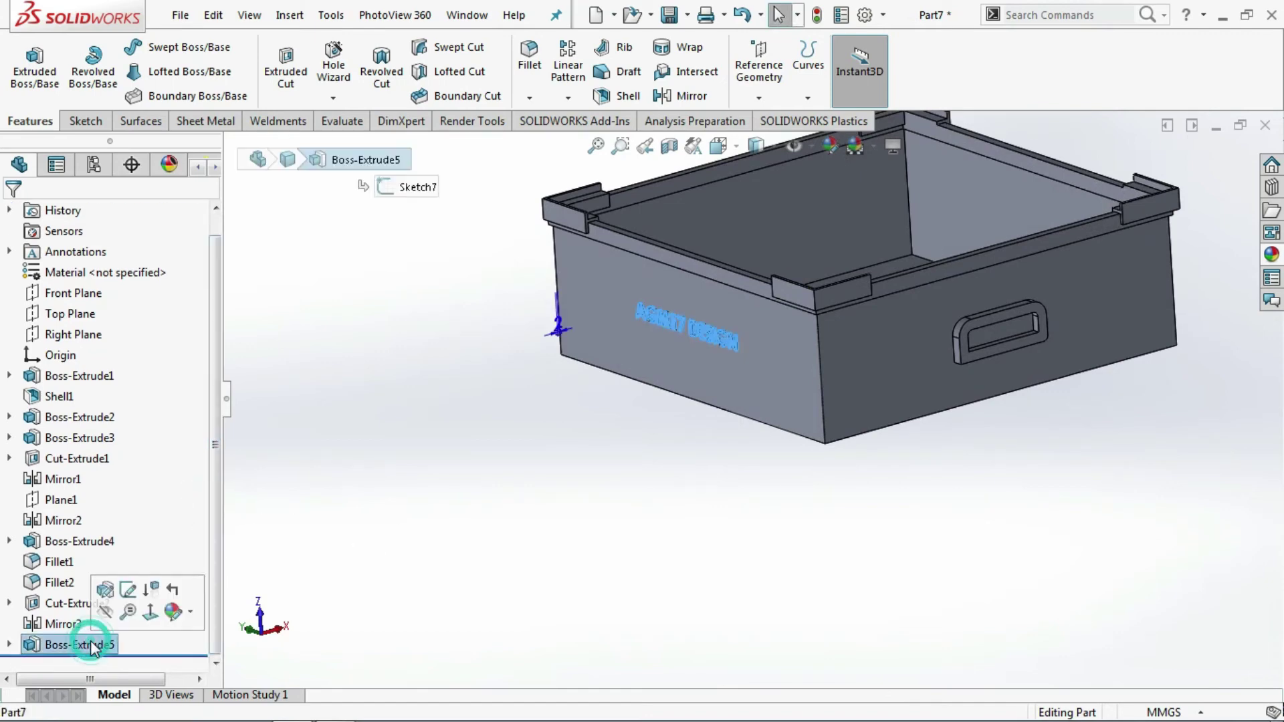
{"action": "left_click", "coordinate": [292, 261]}
{"action": "left_click", "coordinate": [567, 98]}
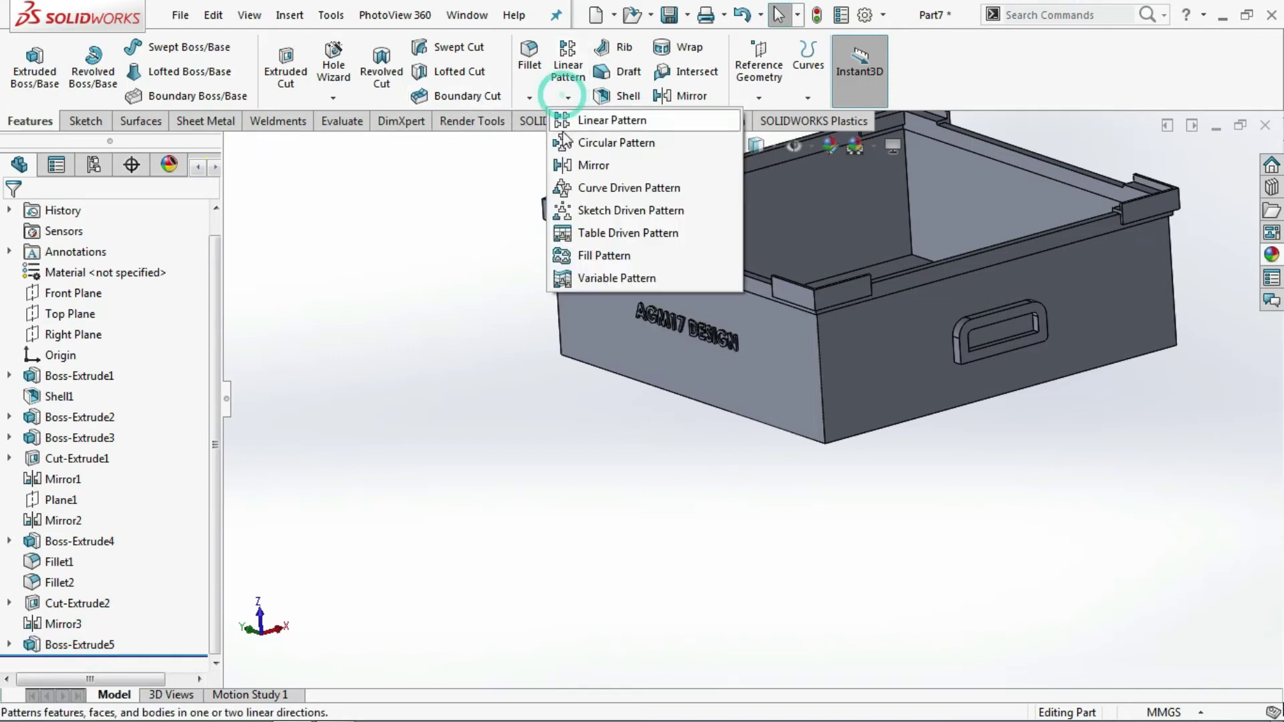
{"action": "left_click", "coordinate": [582, 163]}
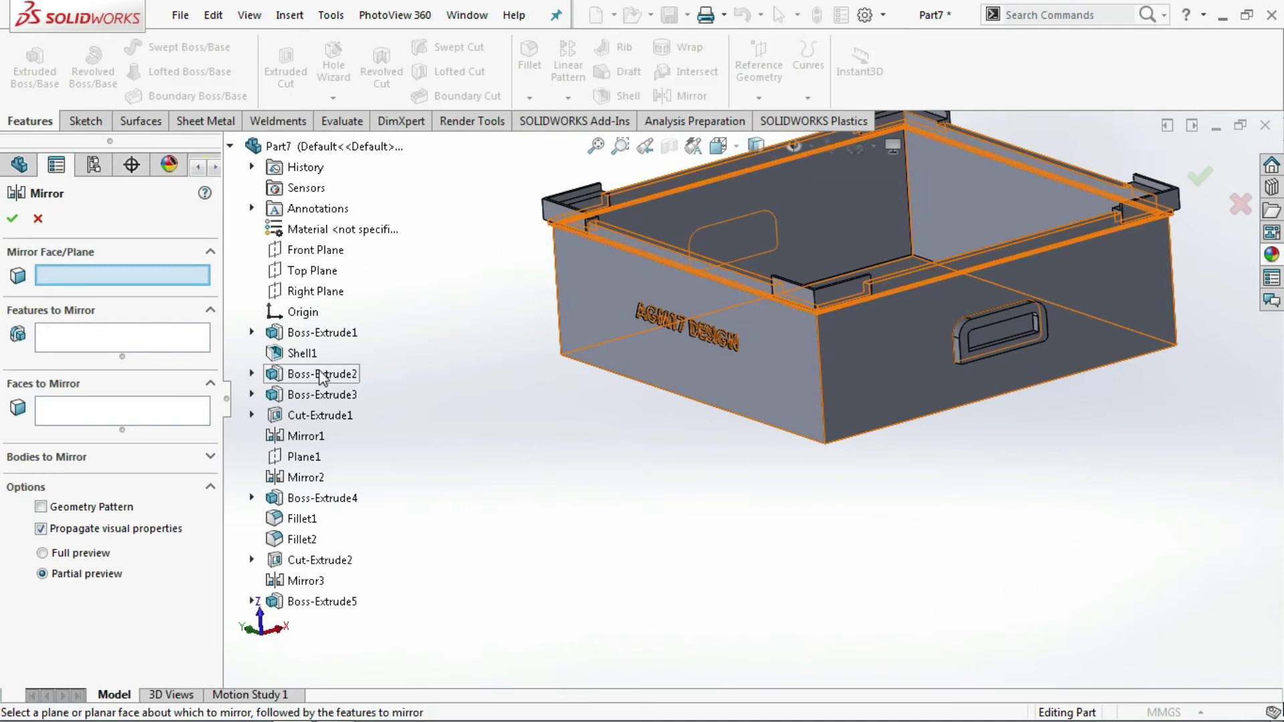
{"action": "left_click", "coordinate": [317, 292]}
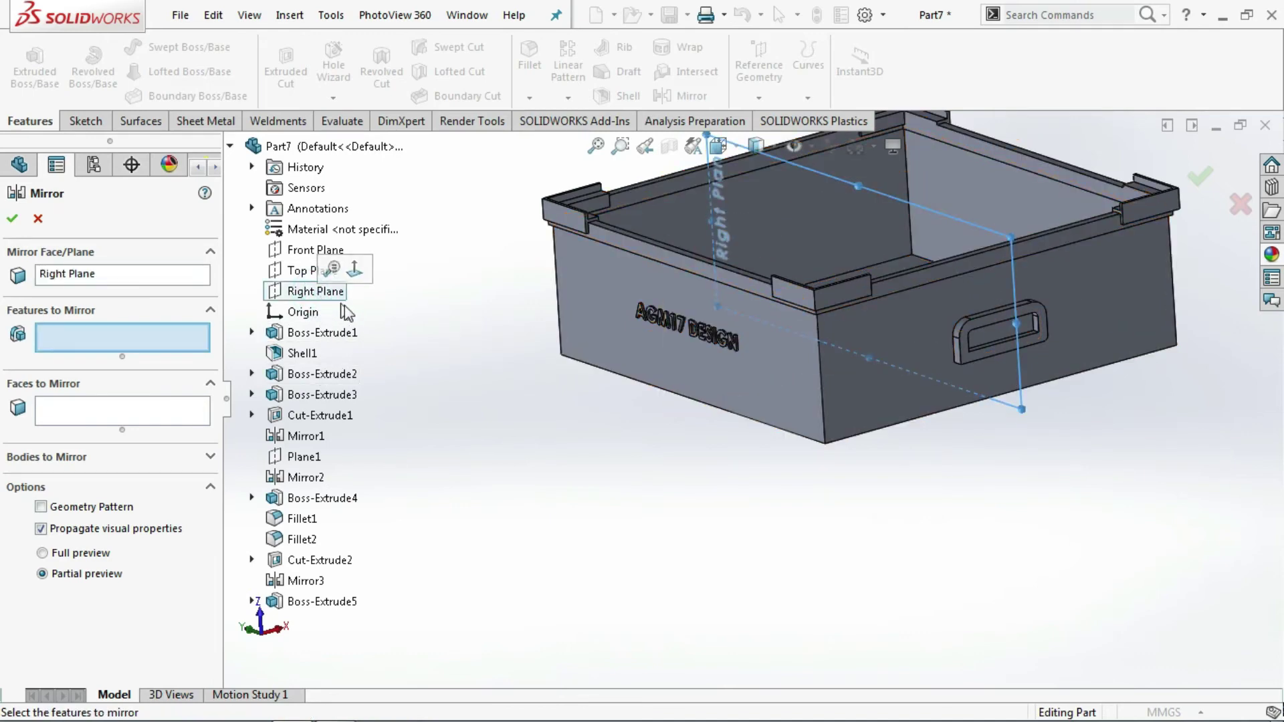
{"action": "left_click", "coordinate": [341, 604]}
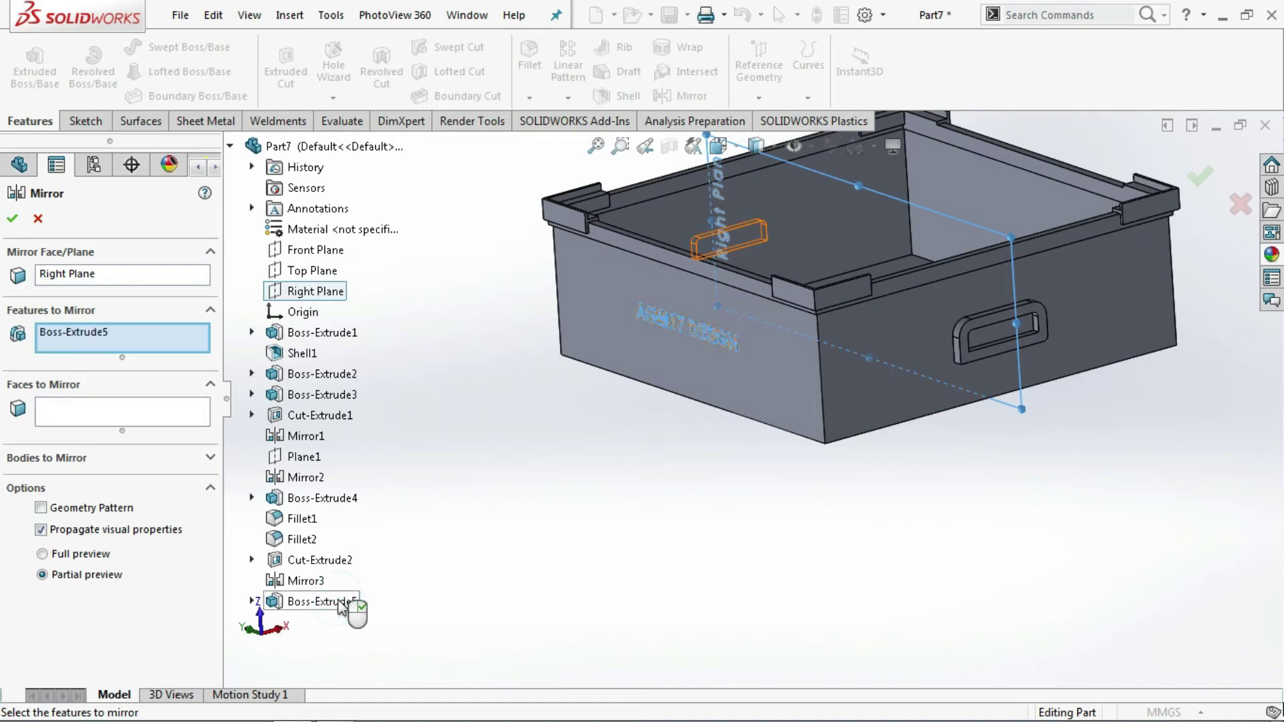
{"action": "left_click", "coordinate": [24, 219]}
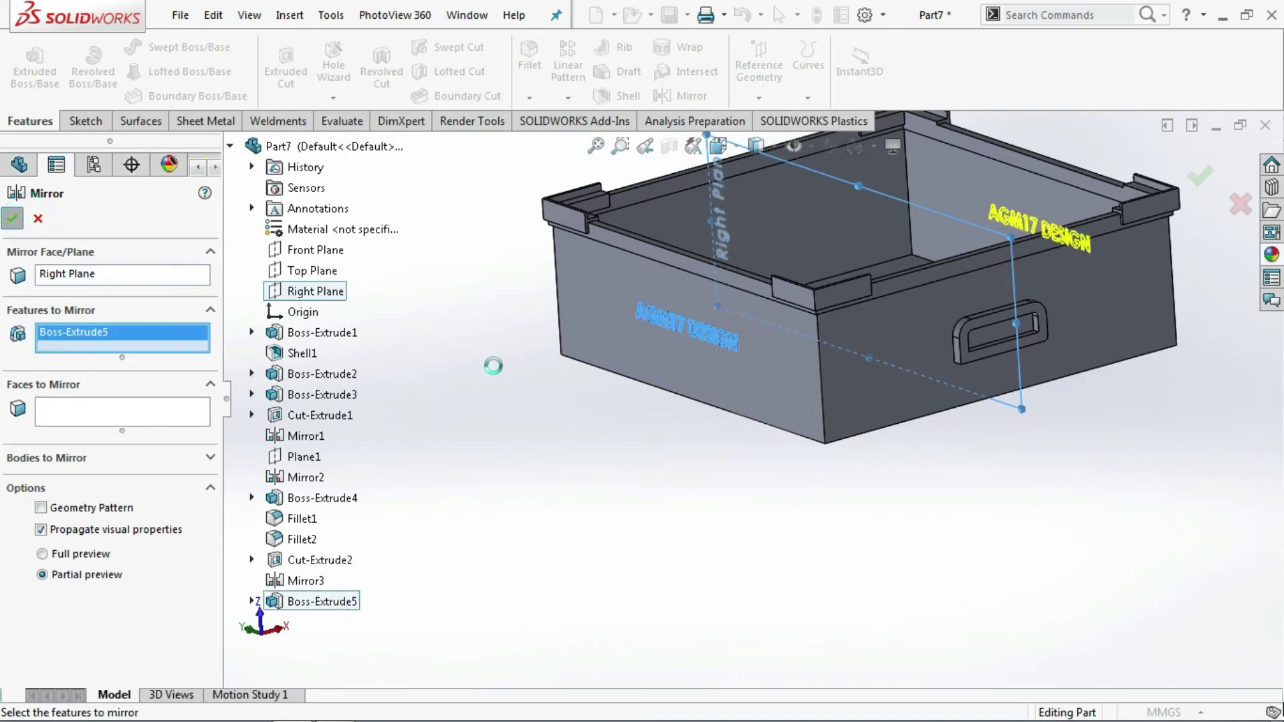
{"action": "middle_click_drag", "start_coordinate": [523, 395], "coordinate": [533, 443]}
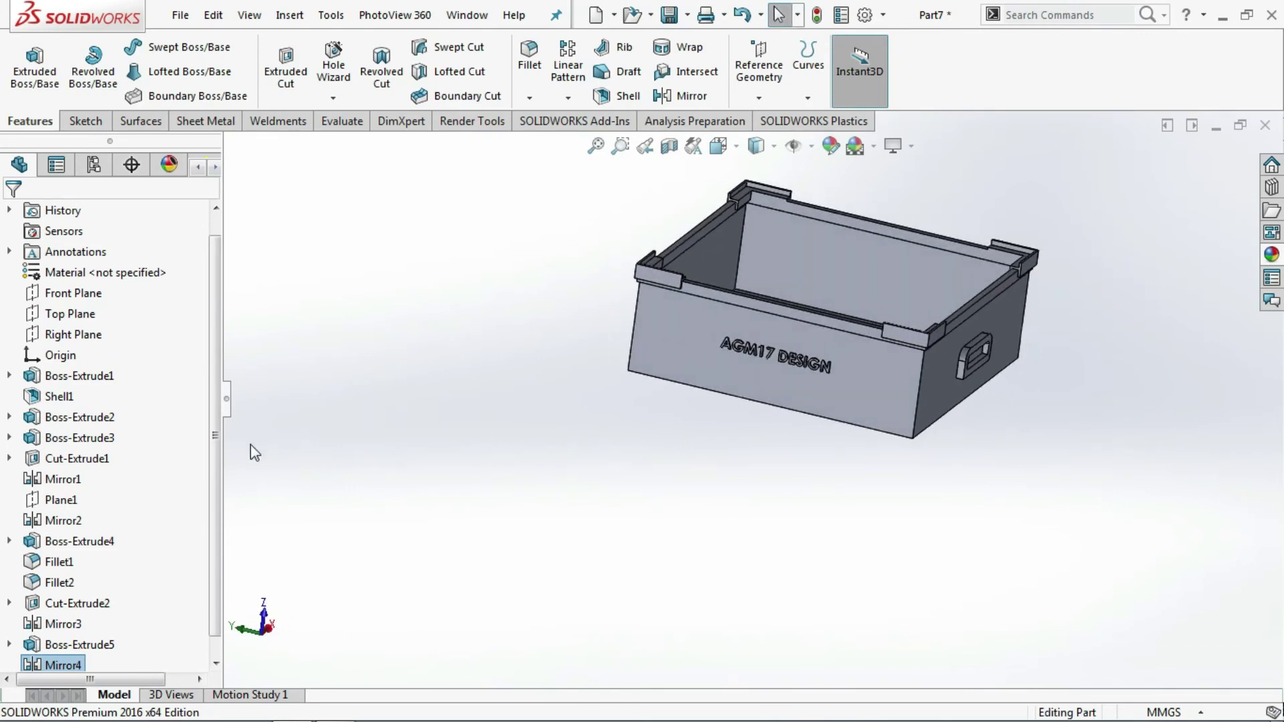
{"action": "left_click_drag", "start_coordinate": [221, 462], "coordinate": [224, 482]}
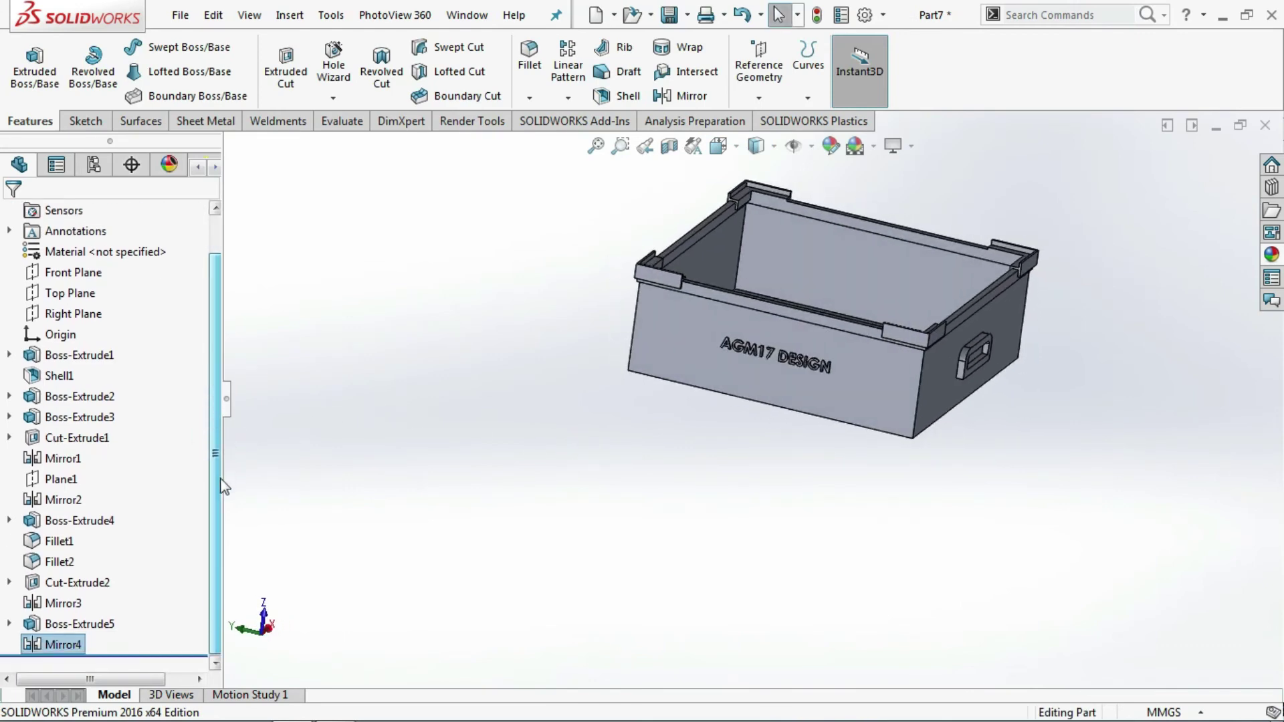
Step: Select Boss-Extrude5 and Mirror4, then browse Appearances to the Painted category
{"action": "left_click", "coordinate": [73, 624]}
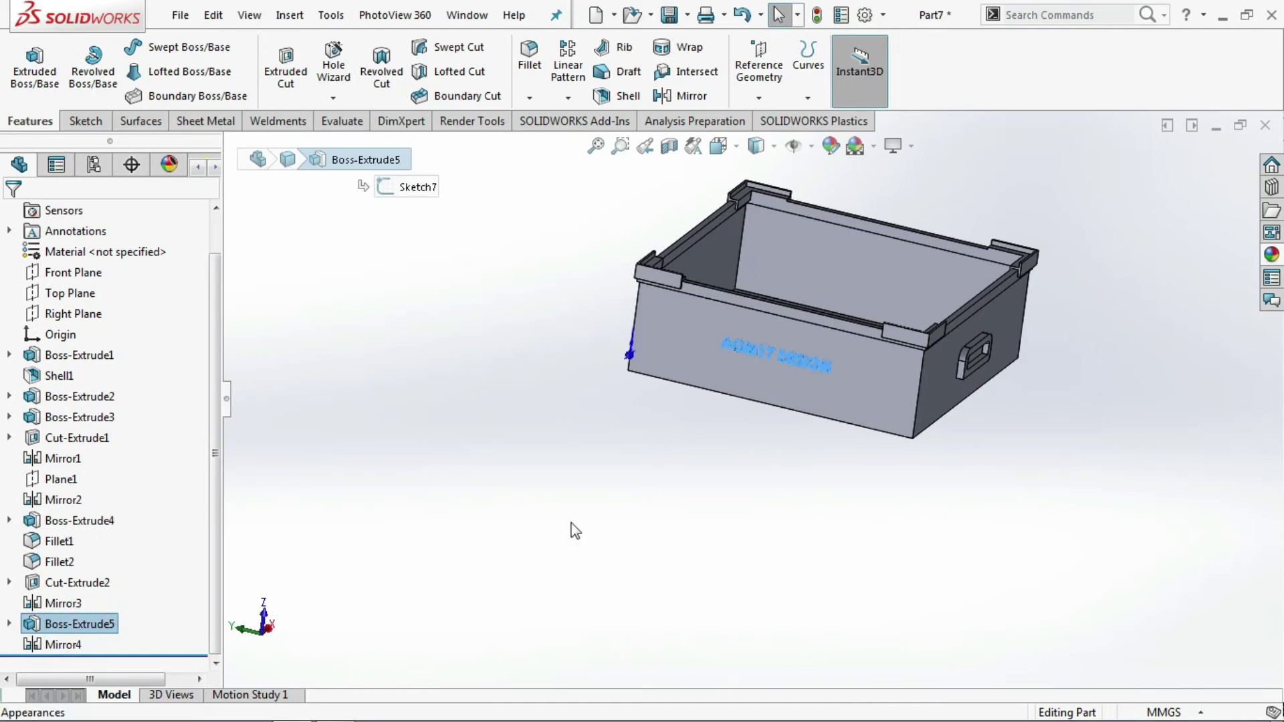
{"action": "left_click", "coordinate": [63, 644], "text": "ctrl"}
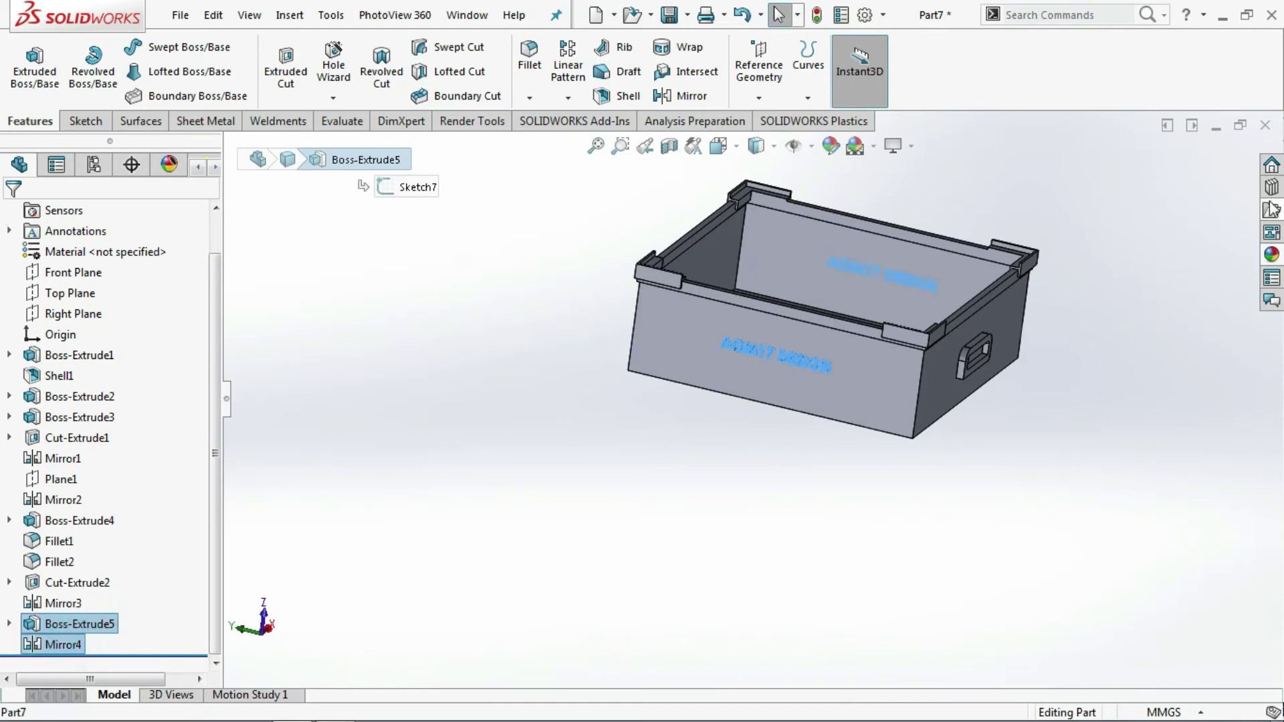
{"action": "left_click", "coordinate": [1271, 255]}
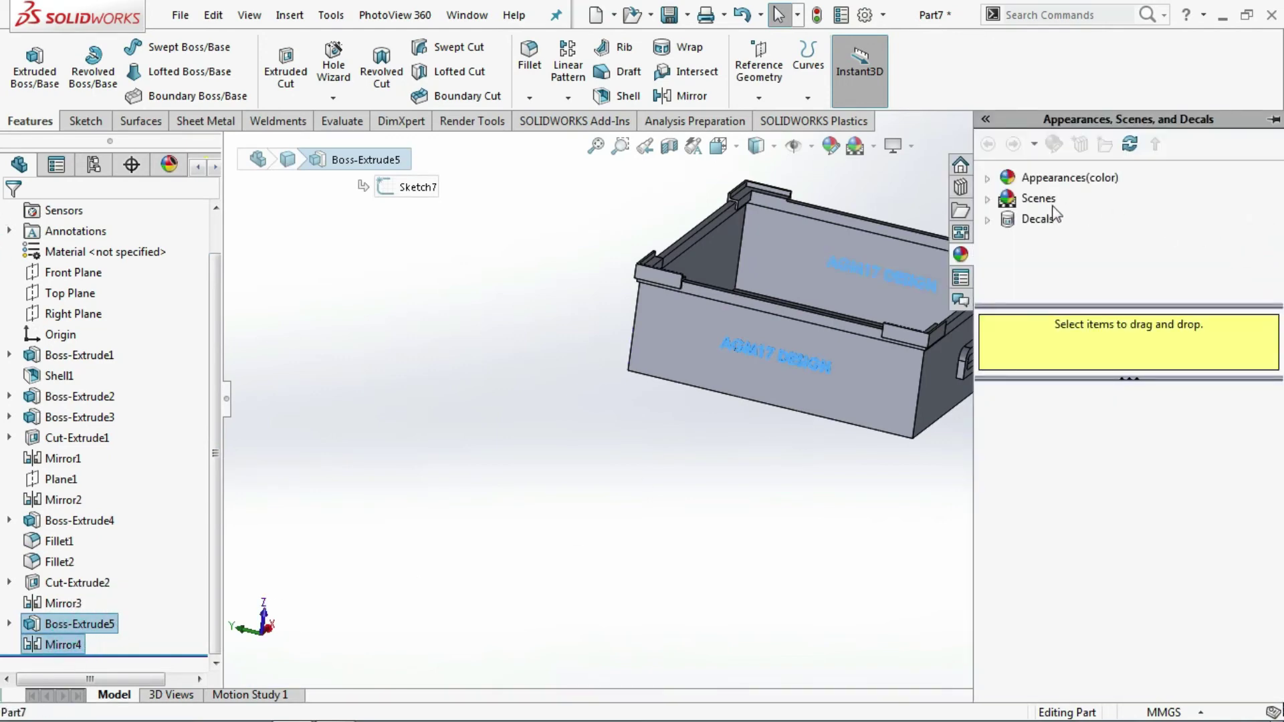
{"action": "left_click", "coordinate": [1008, 178]}
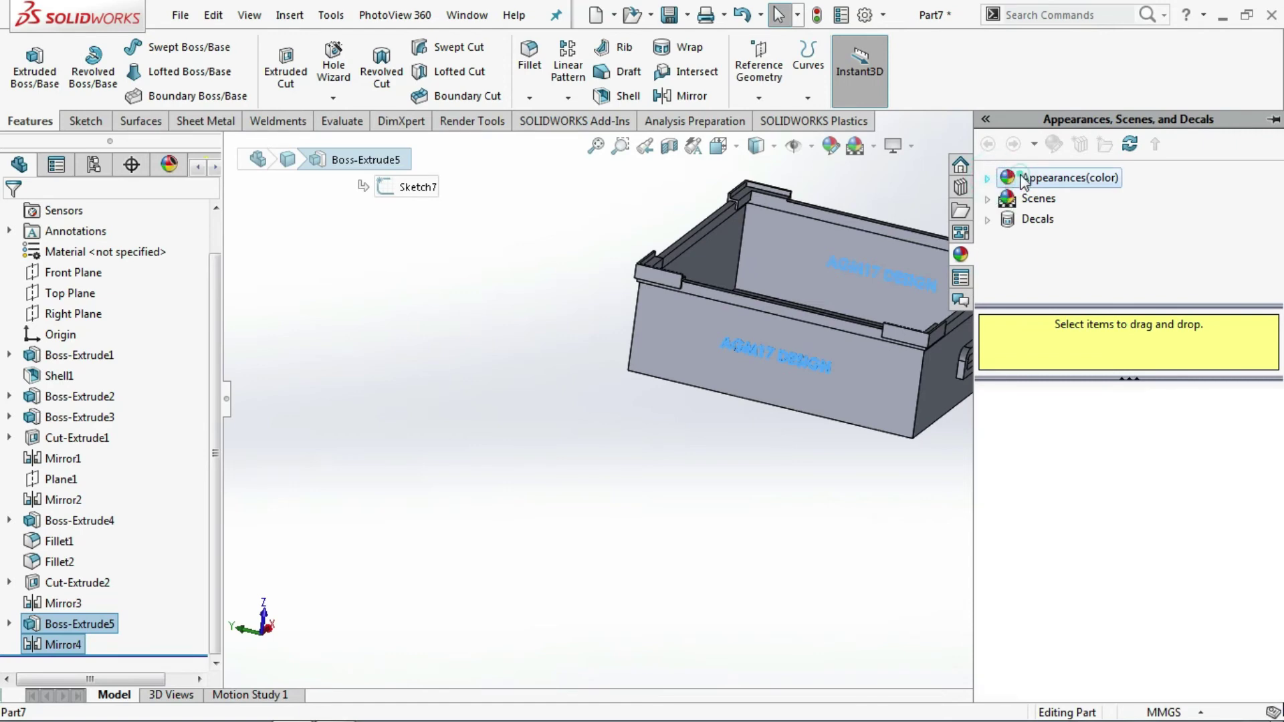
{"action": "double_click", "coordinate": [1020, 181]}
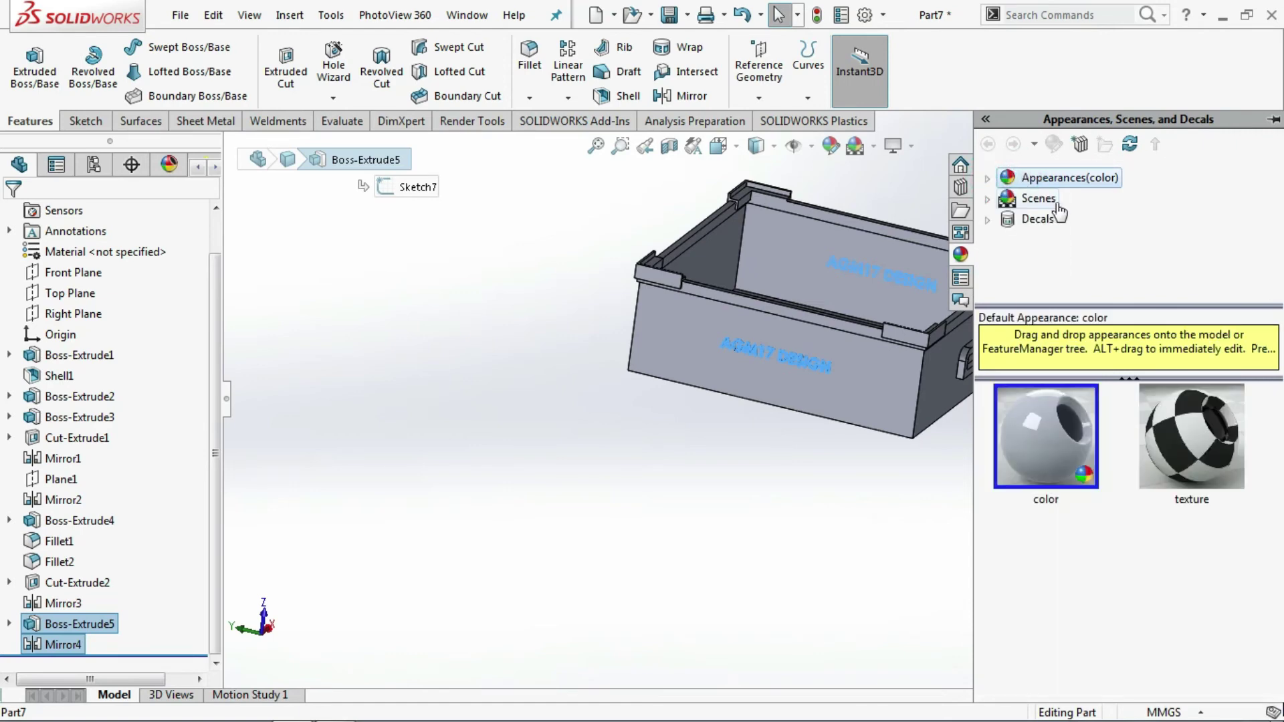
{"action": "left_click", "coordinate": [1068, 173]}
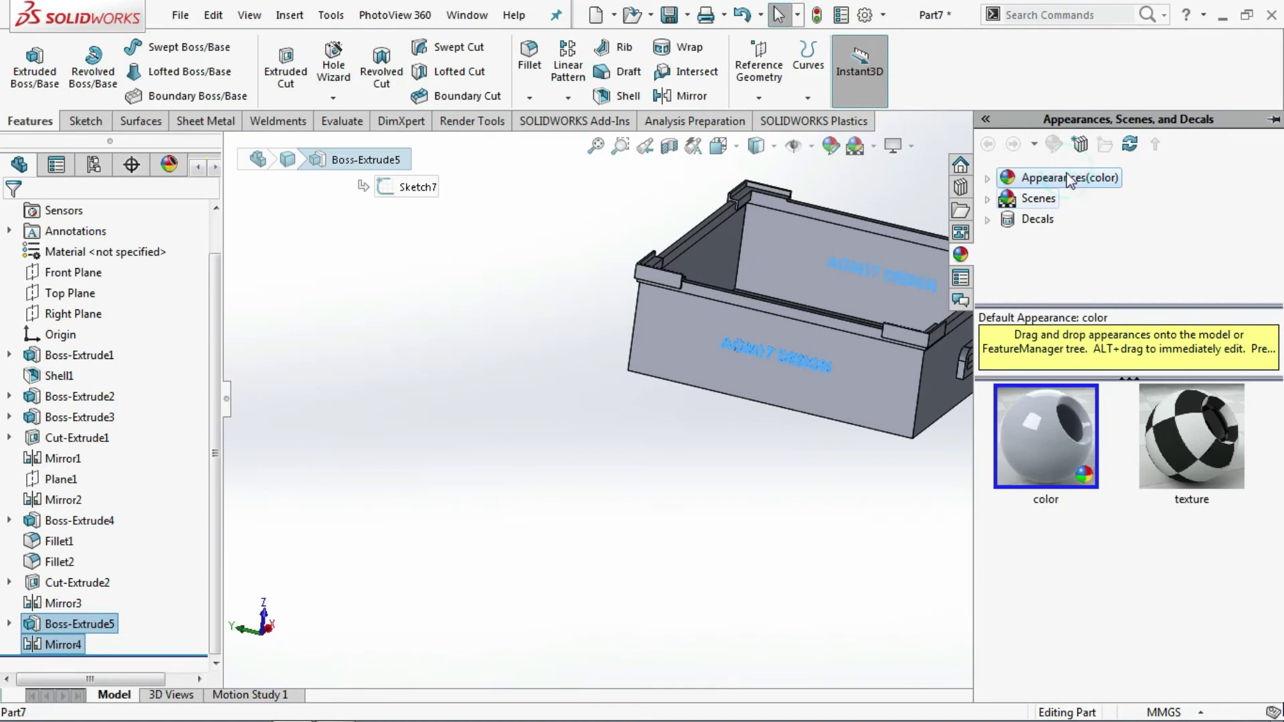
{"action": "left_click", "coordinate": [989, 179]}
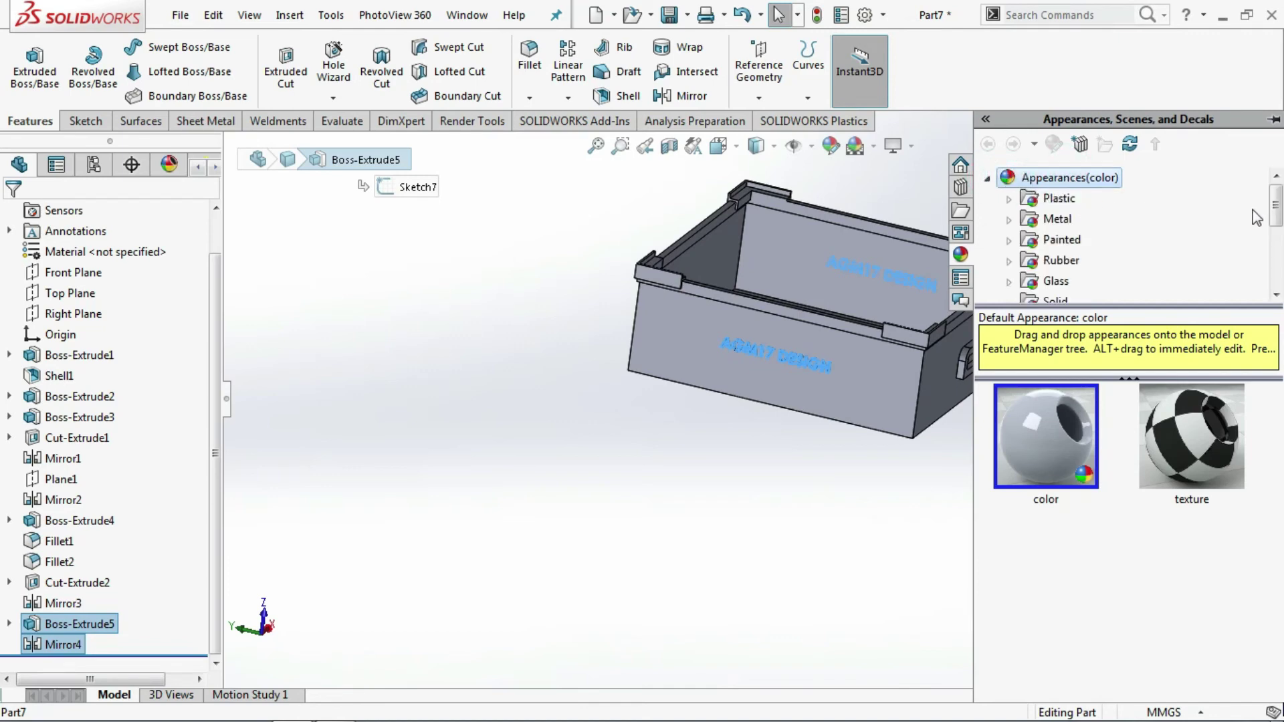
{"action": "left_click", "coordinate": [1070, 241]}
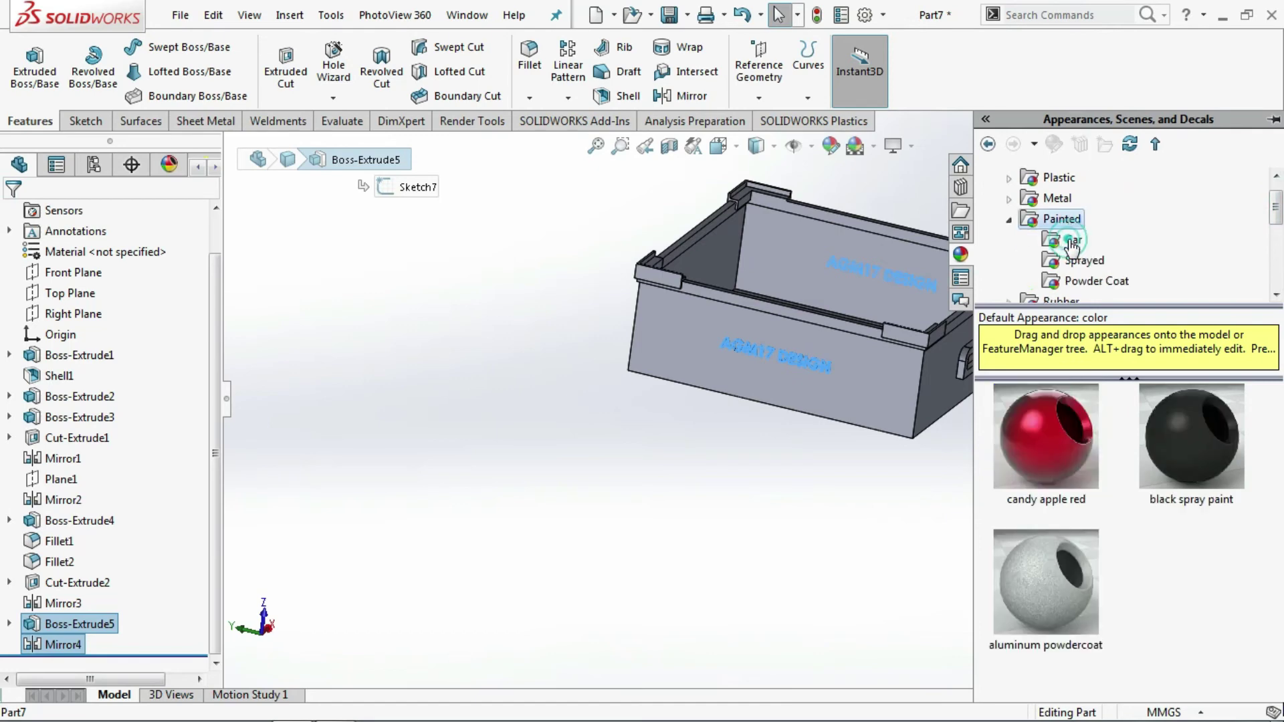
Step: Apply black spray paint to the raised AGM17 DESIGN lettering
{"action": "left_click", "coordinate": [1182, 416]}
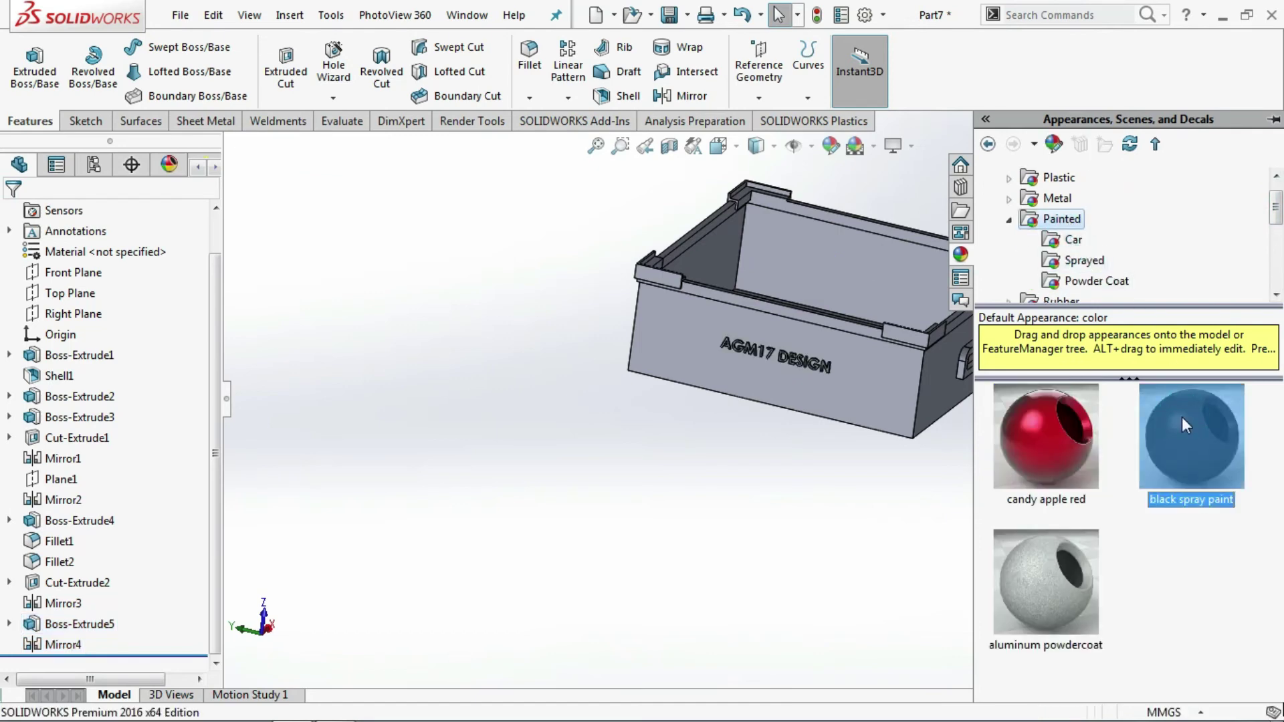
{"action": "left_click_drag", "start_coordinate": [1184, 425], "coordinate": [819, 387]}
{"action": "scroll", "coordinate": [787, 347], "scroll_direction": "down", "scroll_amount": 4}
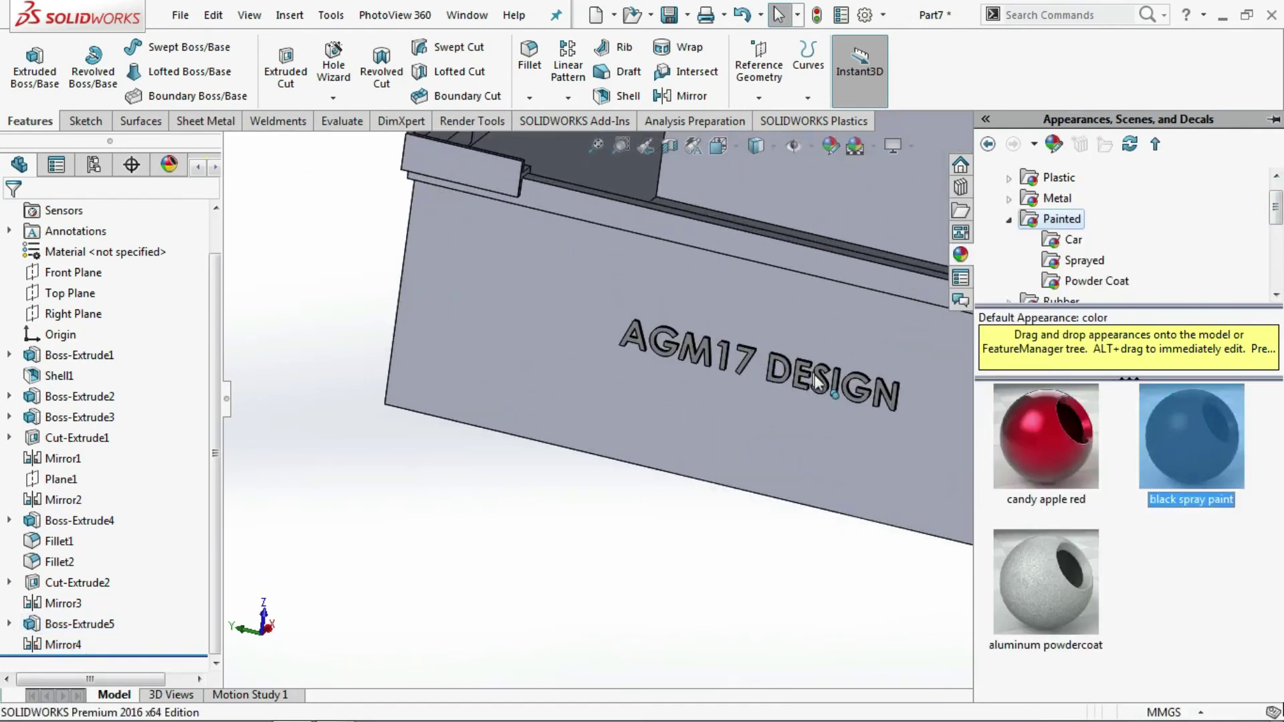
{"action": "scroll", "coordinate": [817, 388], "scroll_direction": "up", "scroll_amount": 1}
{"action": "scroll", "coordinate": [813, 389], "scroll_direction": "up", "scroll_amount": 1}
{"action": "scroll", "coordinate": [803, 391], "scroll_direction": "up", "scroll_amount": 2}
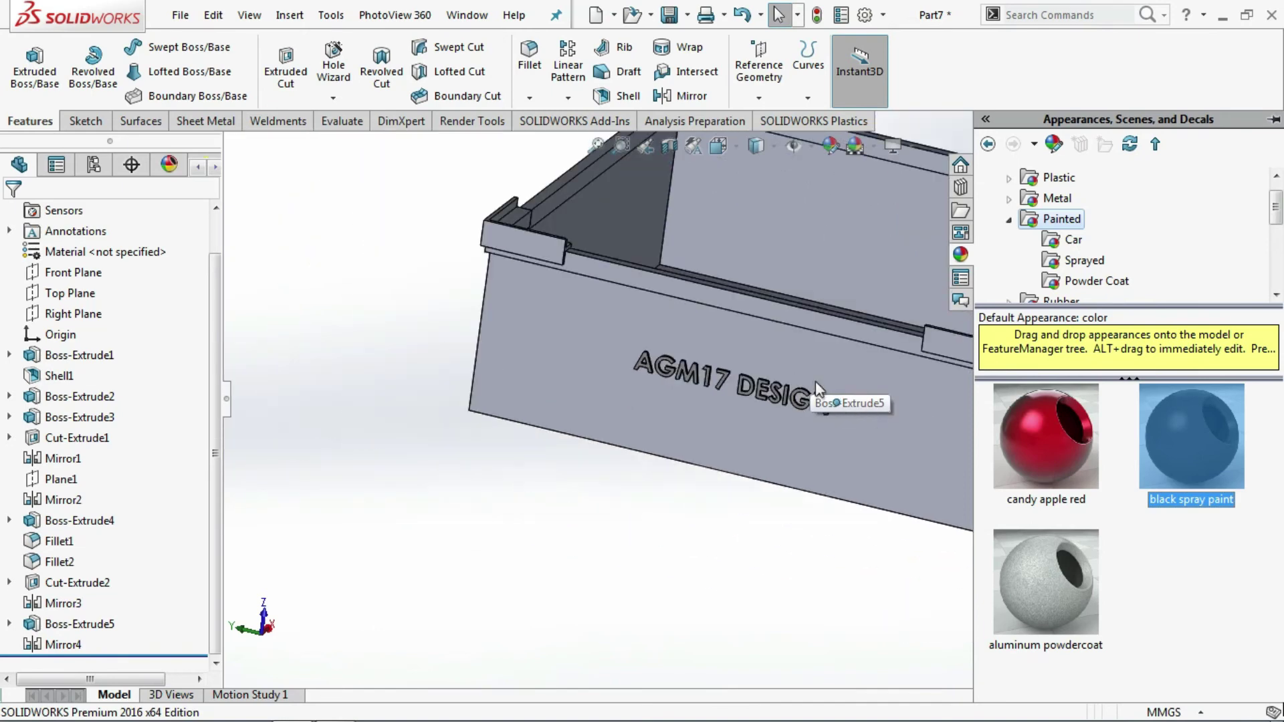
{"action": "scroll", "coordinate": [789, 393], "scroll_direction": "up", "scroll_amount": 2}
{"action": "scroll", "coordinate": [781, 392], "scroll_direction": "up", "scroll_amount": 1}
{"action": "left_click_drag", "start_coordinate": [781, 392], "coordinate": [219, 428]}
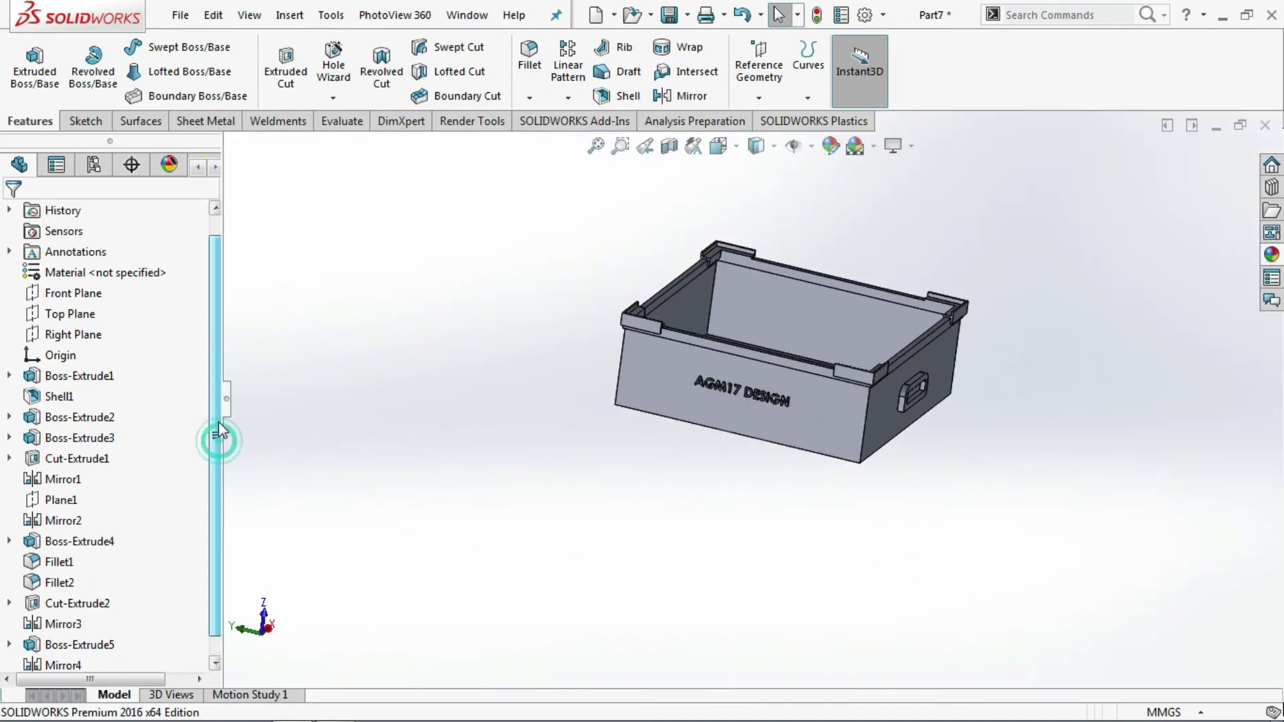
{"action": "left_click", "coordinate": [219, 422]}
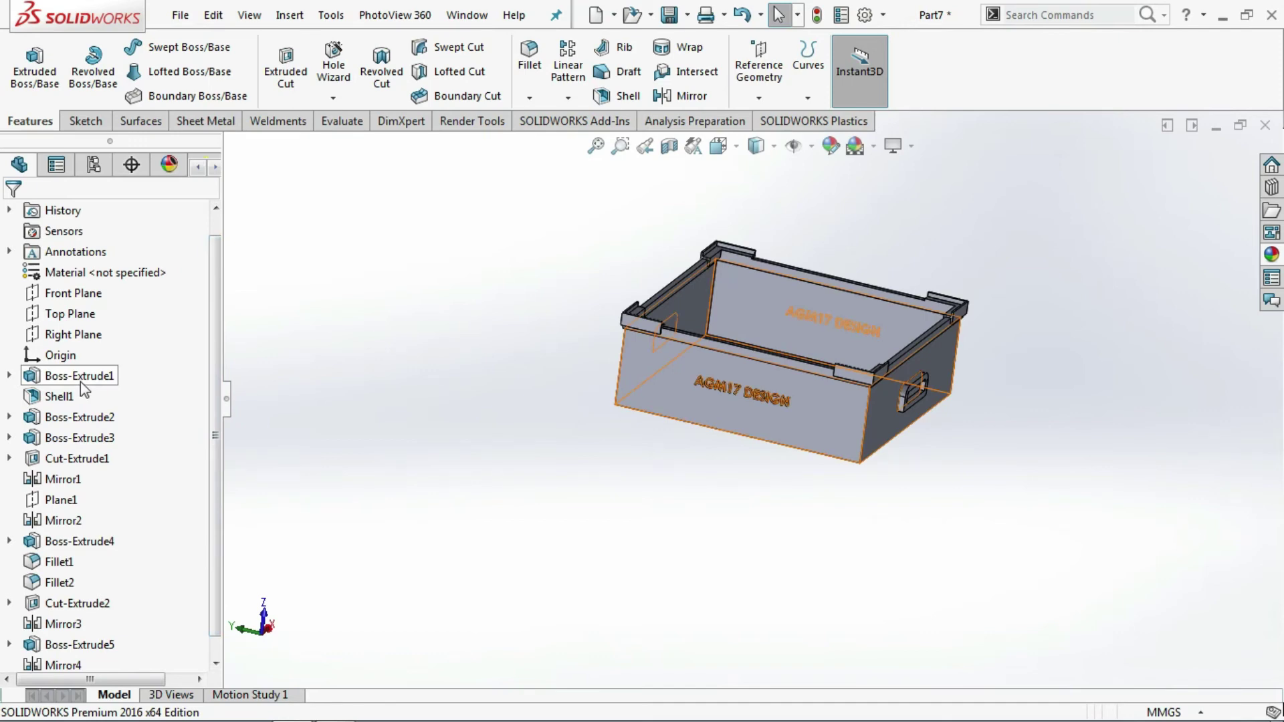
Step: Select the Boss-Extrude1 body and Shell1 walls in the feature tree
{"action": "left_click", "coordinate": [80, 378]}
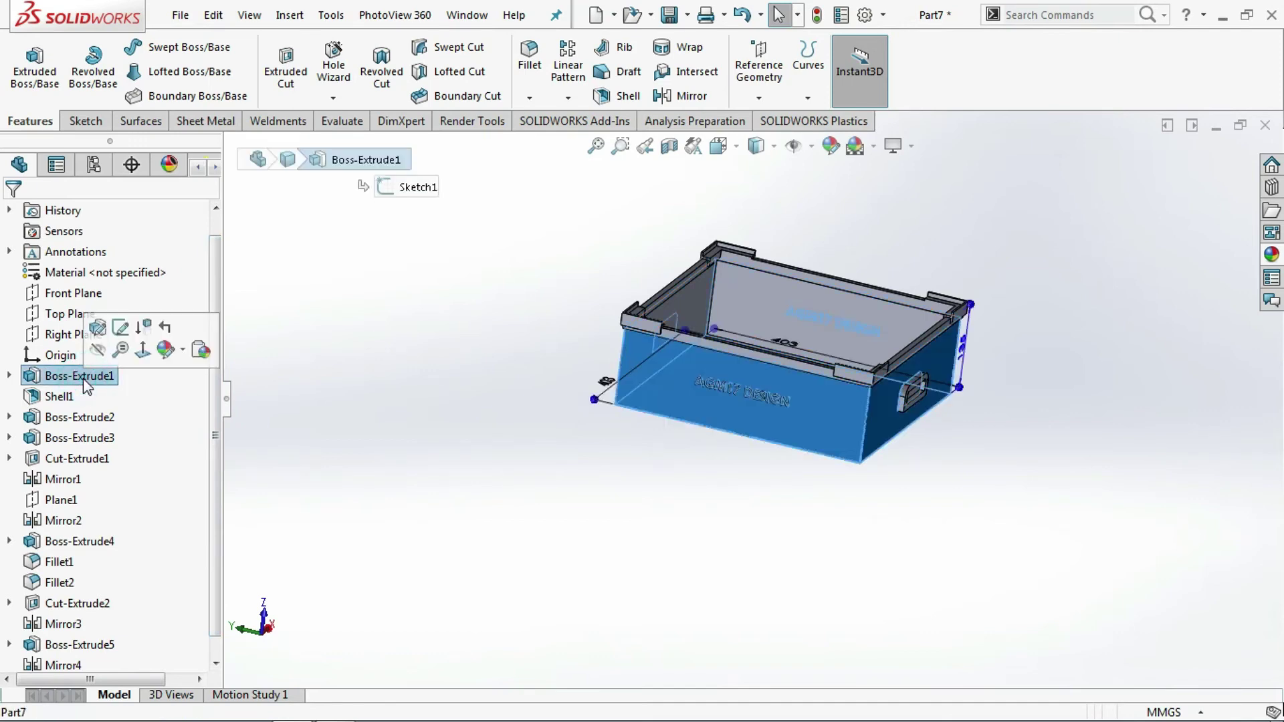
{"action": "middle_click_drag", "start_coordinate": [616, 450], "coordinate": [592, 346]}
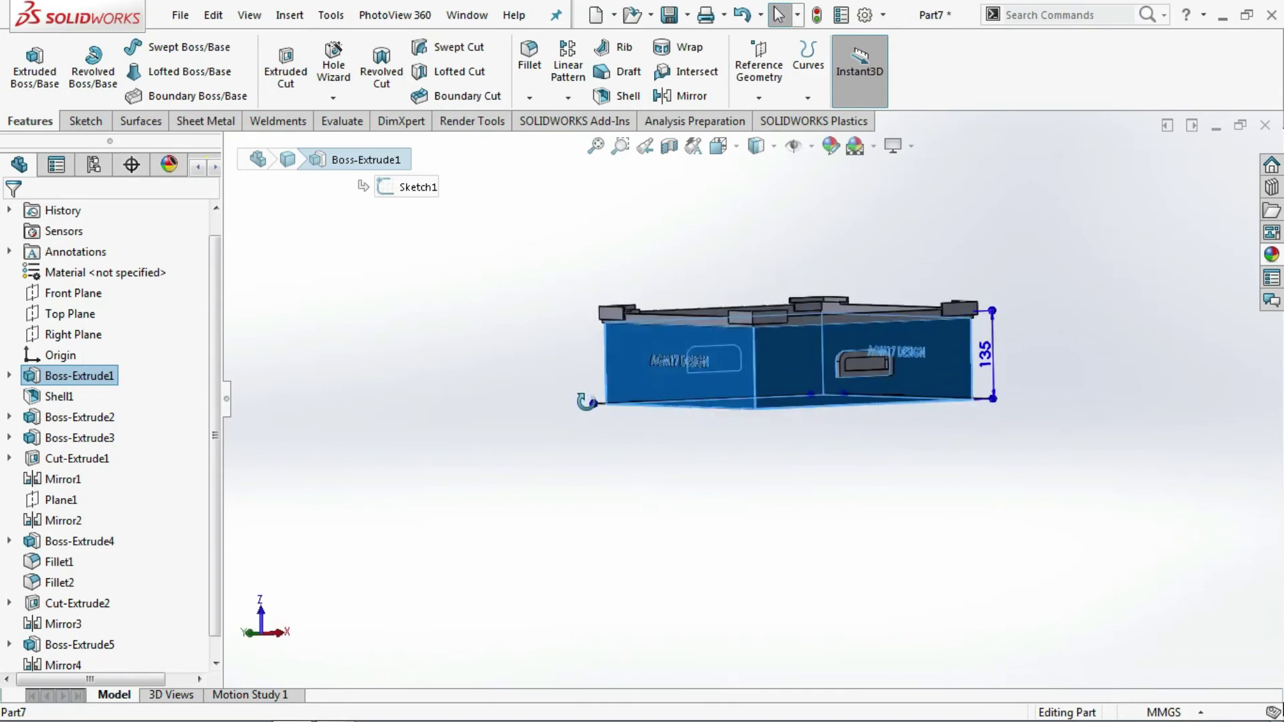
{"action": "key", "text": "ctrl+7"}
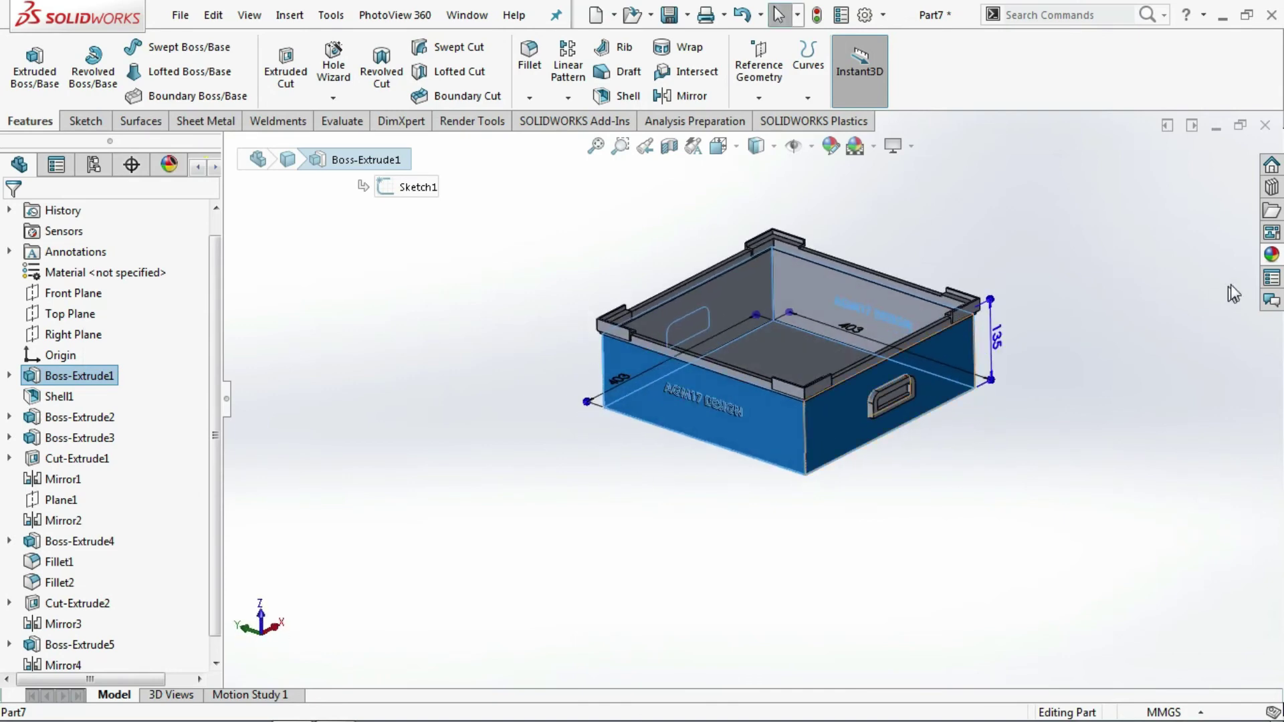
{"action": "left_click", "coordinate": [97, 419], "text": "ctrl"}
{"action": "mouse_move", "coordinate": [442, 422]}
{"action": "middle_mouse_down"}
{"action": "mouse_move", "coordinate": [528, 481]}
{"action": "mouse_move", "coordinate": [529, 506]}
{"action": "middle_mouse_up"}
{"action": "left_click", "coordinate": [50, 398], "text": "ctrl"}
{"action": "mouse_move", "coordinate": [499, 421]}
{"action": "middle_mouse_down"}
{"action": "mouse_move", "coordinate": [533, 304]}
{"action": "mouse_move", "coordinate": [508, 290]}
{"action": "middle_mouse_up"}
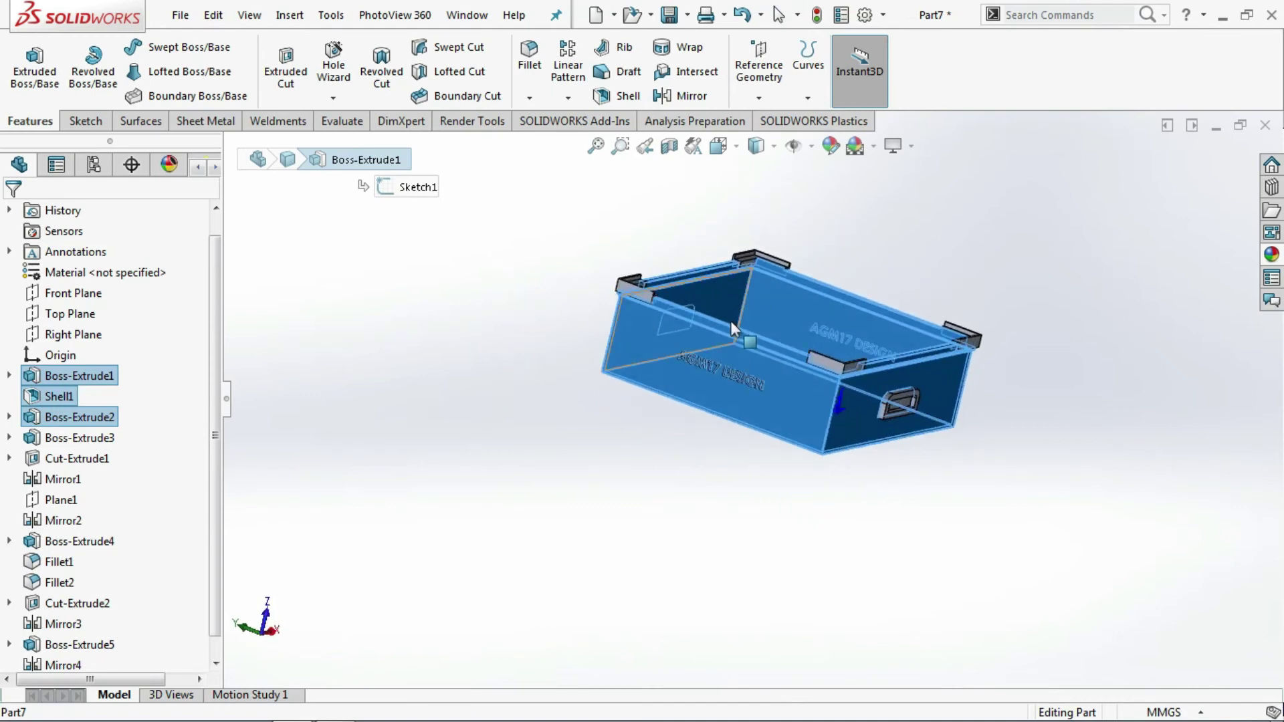
{"action": "scroll", "coordinate": [730, 320], "scroll_direction": "down", "scroll_amount": 5}
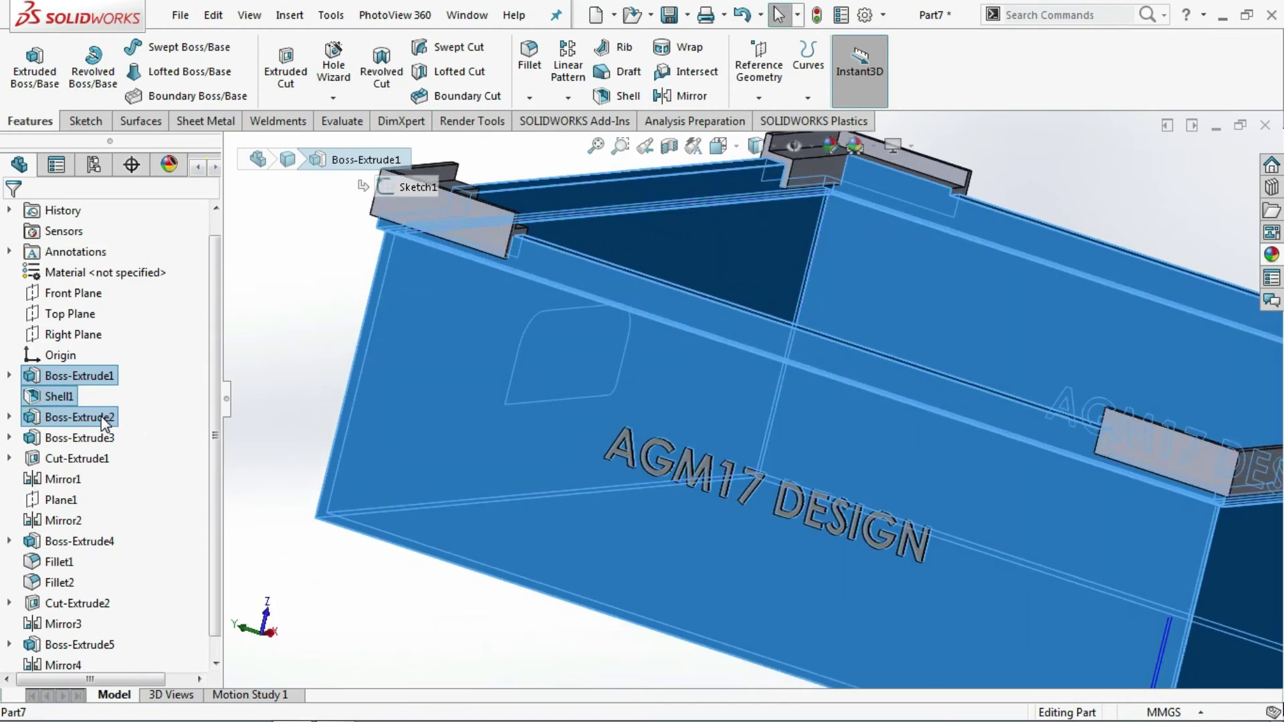
{"action": "left_click", "coordinate": [104, 418], "text": "ctrl"}
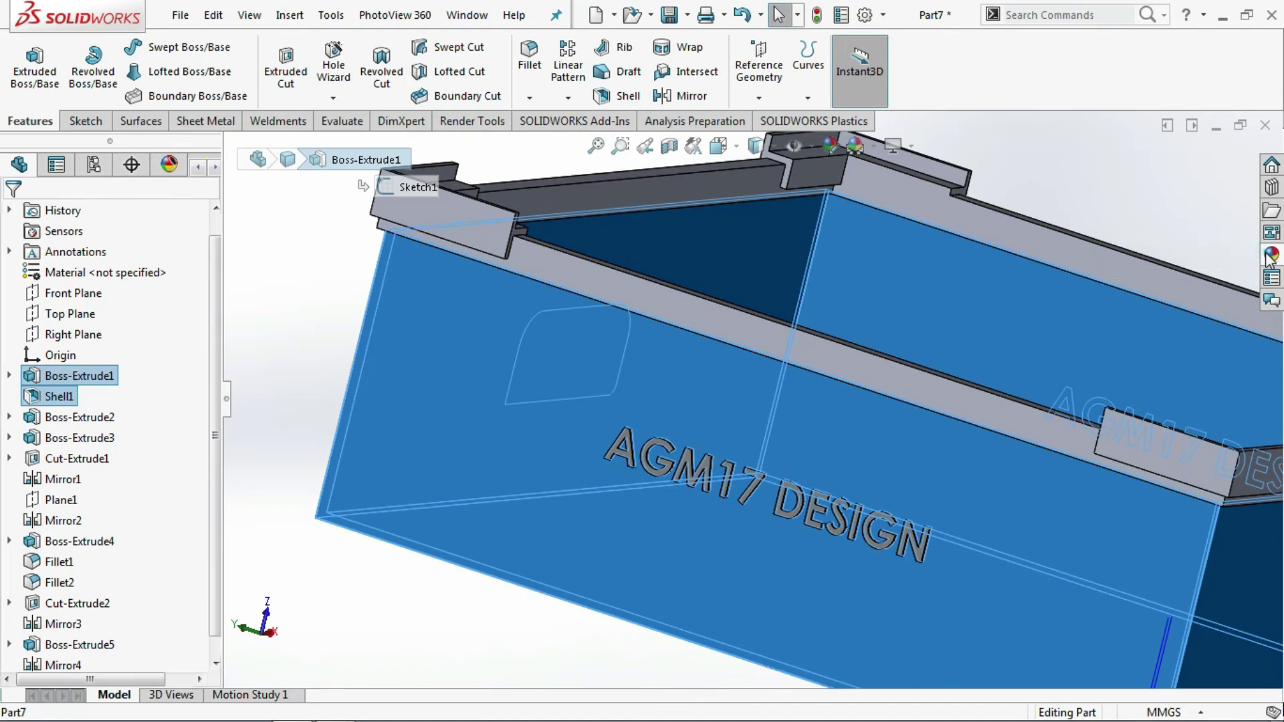
Step: Apply the Yellow solid appearance to the box walls and inspect them
{"action": "left_click", "coordinate": [1270, 258]}
{"action": "mouse_move", "coordinate": [1276, 211]}
{"action": "left_mouse_down"}
{"action": "mouse_move", "coordinate": [1279, 263]}
{"action": "mouse_move", "coordinate": [1278, 250]}
{"action": "left_mouse_up"}
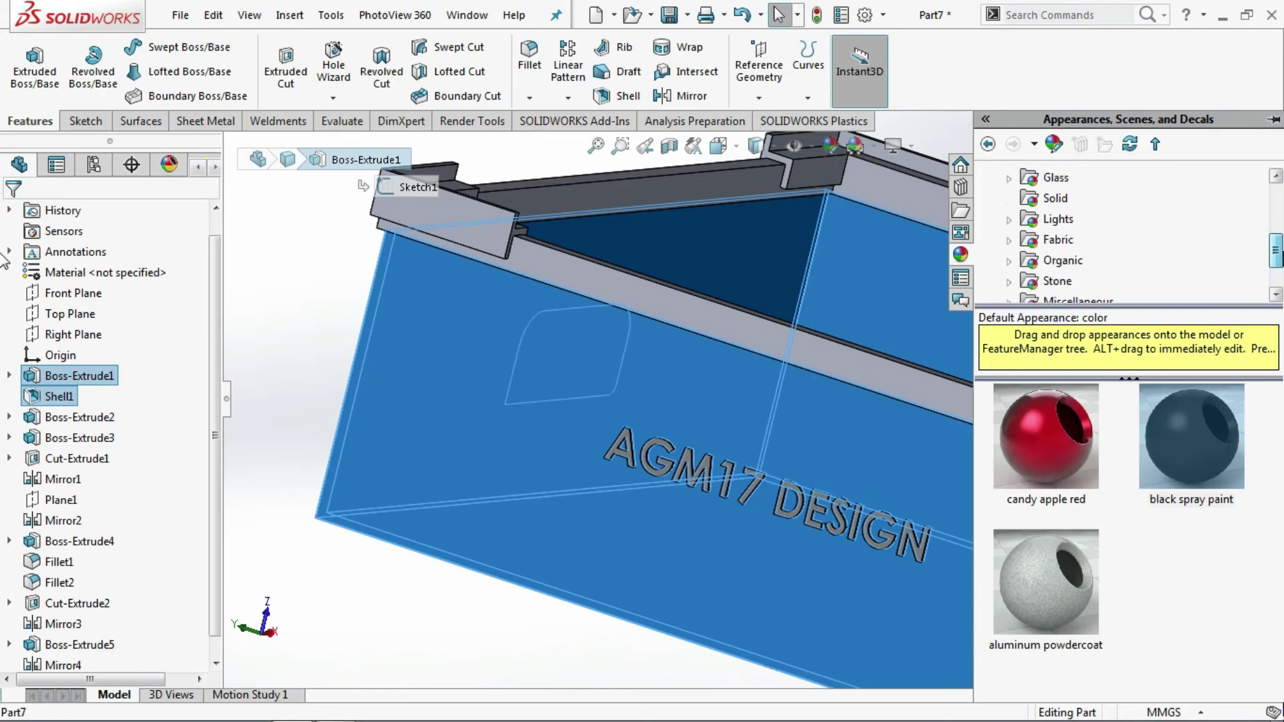
{"action": "left_click", "coordinate": [1056, 198]}
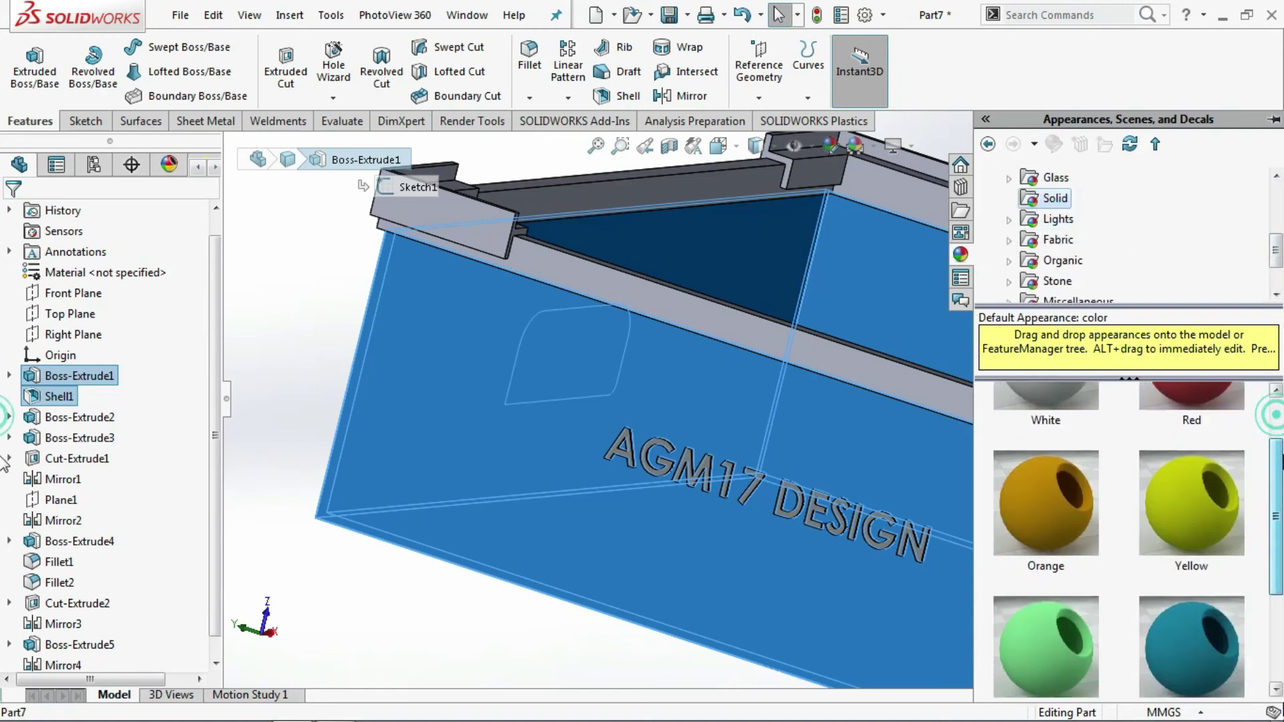
{"action": "left_click_drag", "start_coordinate": [1278, 416], "coordinate": [1278, 489]}
{"action": "left_click", "coordinate": [1222, 440]}
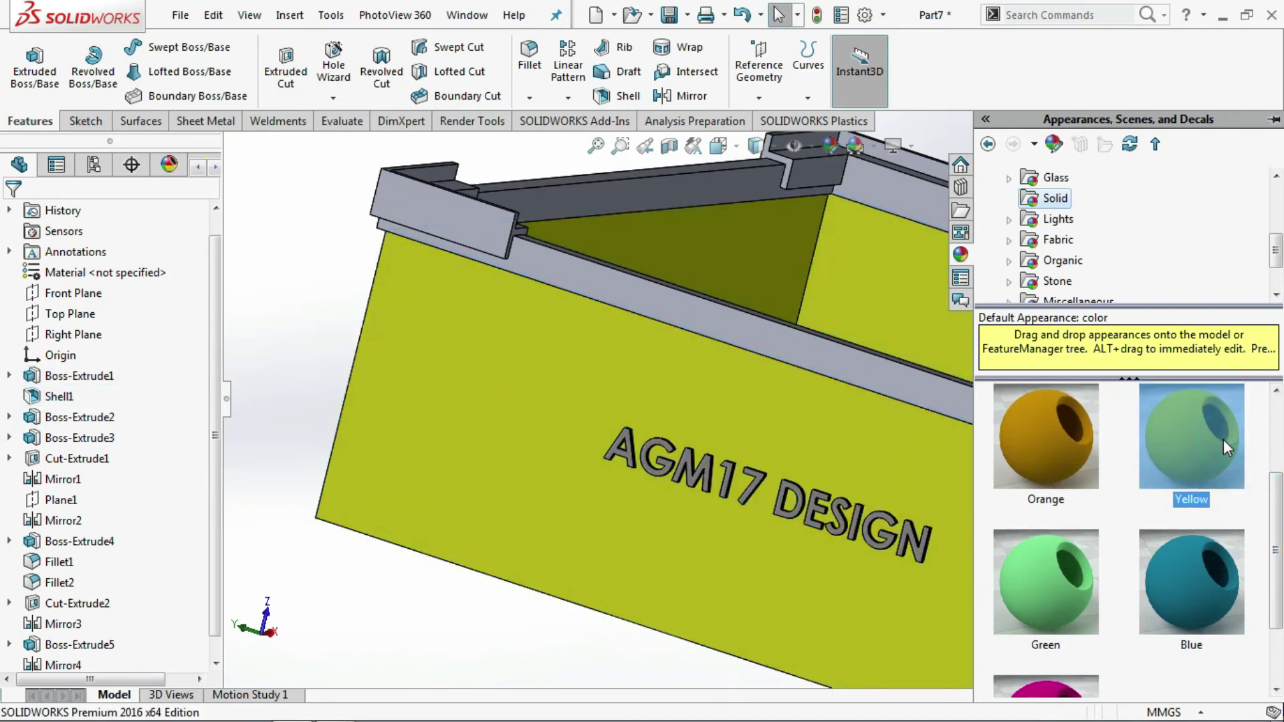
{"action": "scroll", "coordinate": [706, 487], "scroll_direction": "up", "scroll_amount": 3}
{"action": "middle_click_drag", "start_coordinate": [678, 544], "coordinate": [666, 565]}
{"action": "scroll", "coordinate": [800, 472], "scroll_direction": "down", "scroll_amount": 3}
{"action": "mouse_move", "coordinate": [800, 472]}
{"action": "middle_mouse_down"}
{"action": "mouse_move", "coordinate": [826, 443]}
{"action": "mouse_move", "coordinate": [889, 502]}
{"action": "mouse_move", "coordinate": [636, 456]}
{"action": "mouse_move", "coordinate": [723, 493]}
{"action": "middle_mouse_up"}
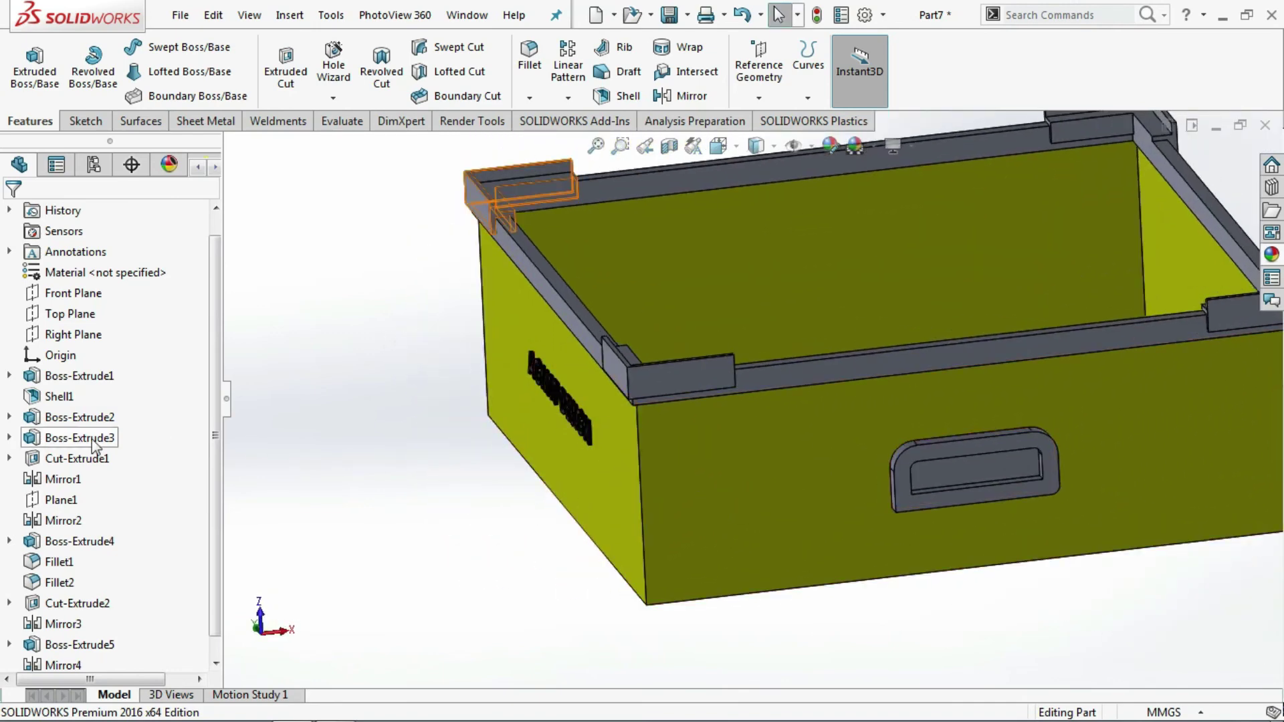
Step: Select the rim, corner, handle and fillet features from Boss-Extrude2 through Mirror3
{"action": "left_click", "coordinate": [94, 418]}
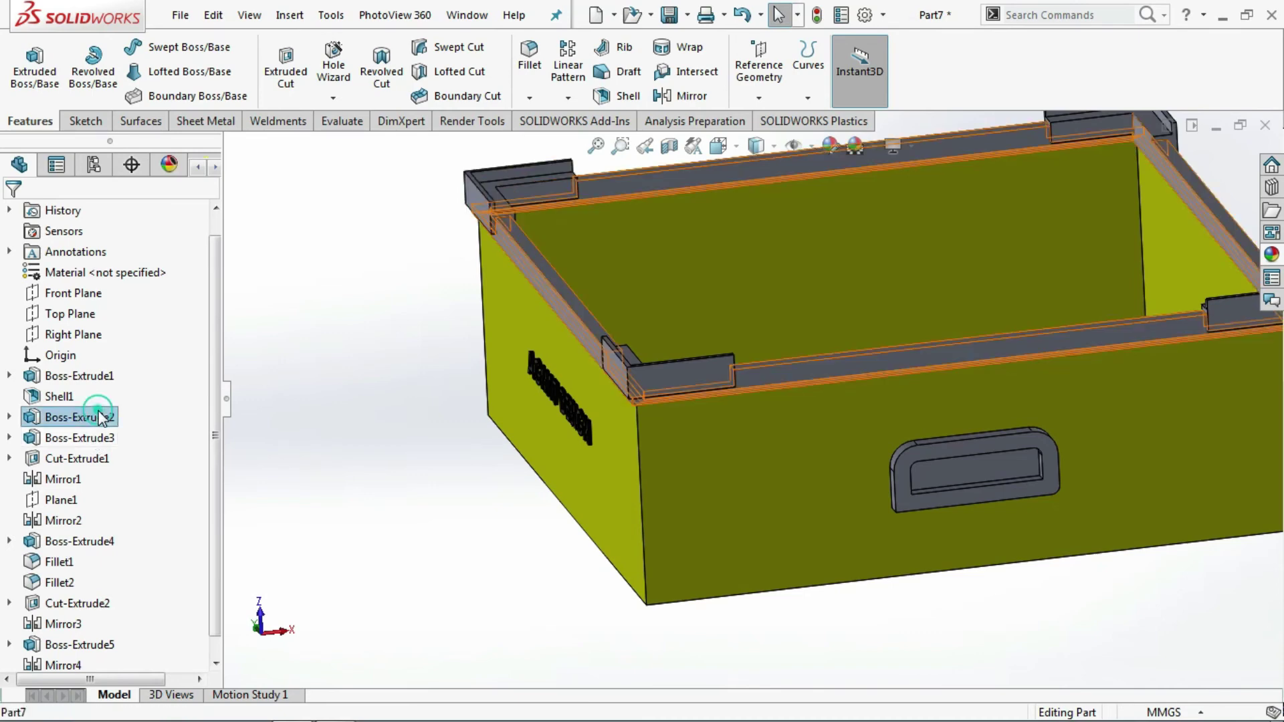
{"action": "left_click", "coordinate": [97, 438], "text": "ctrl"}
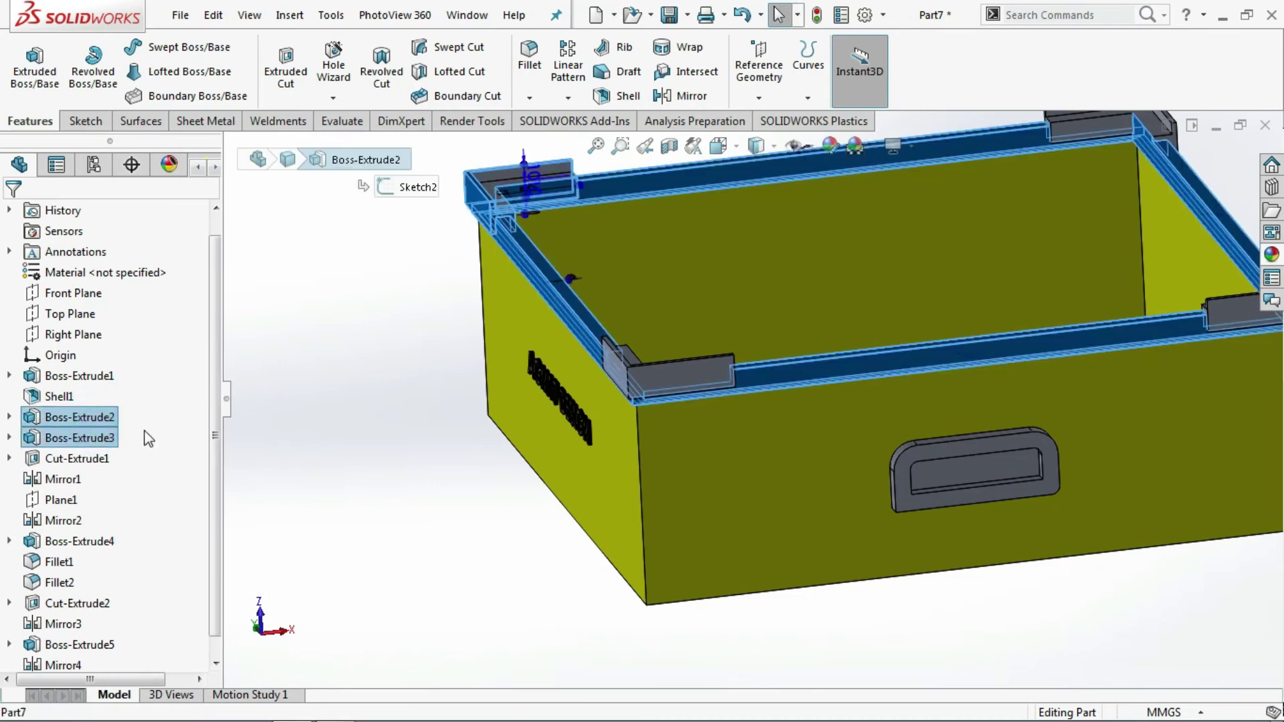
{"action": "left_click", "coordinate": [104, 459], "text": "ctrl"}
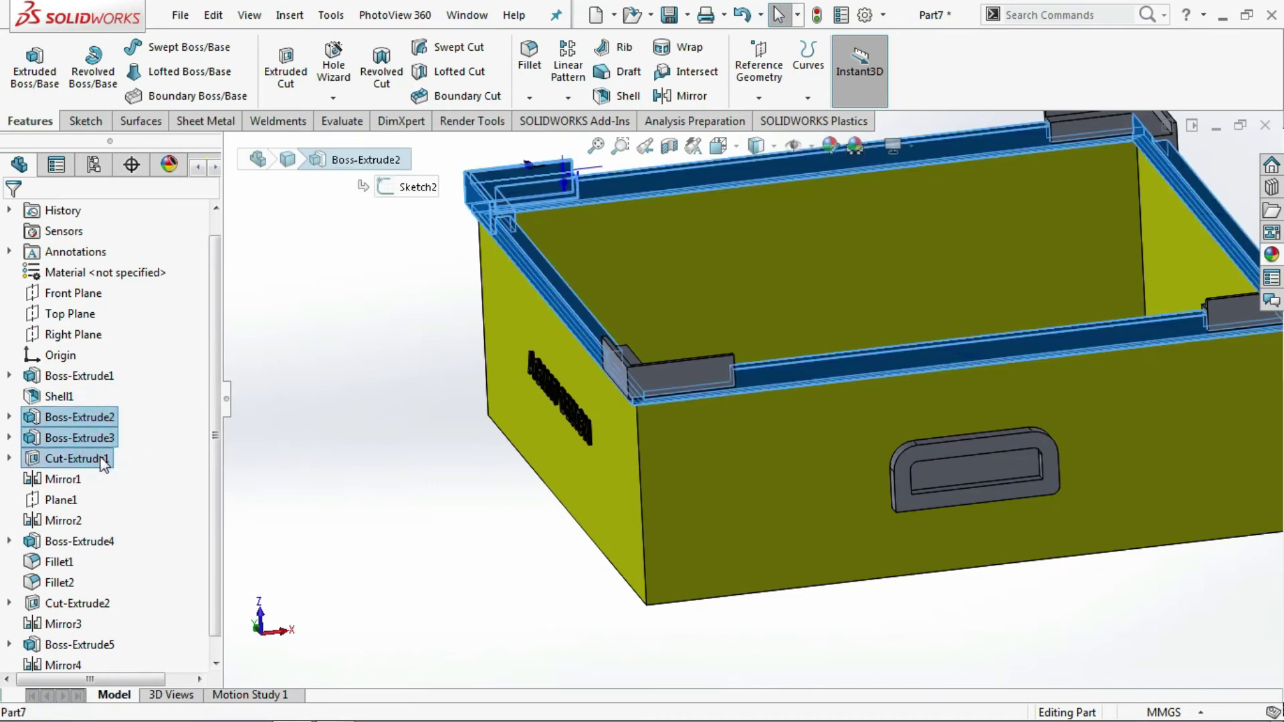
{"action": "left_click", "coordinate": [74, 480], "text": "ctrl"}
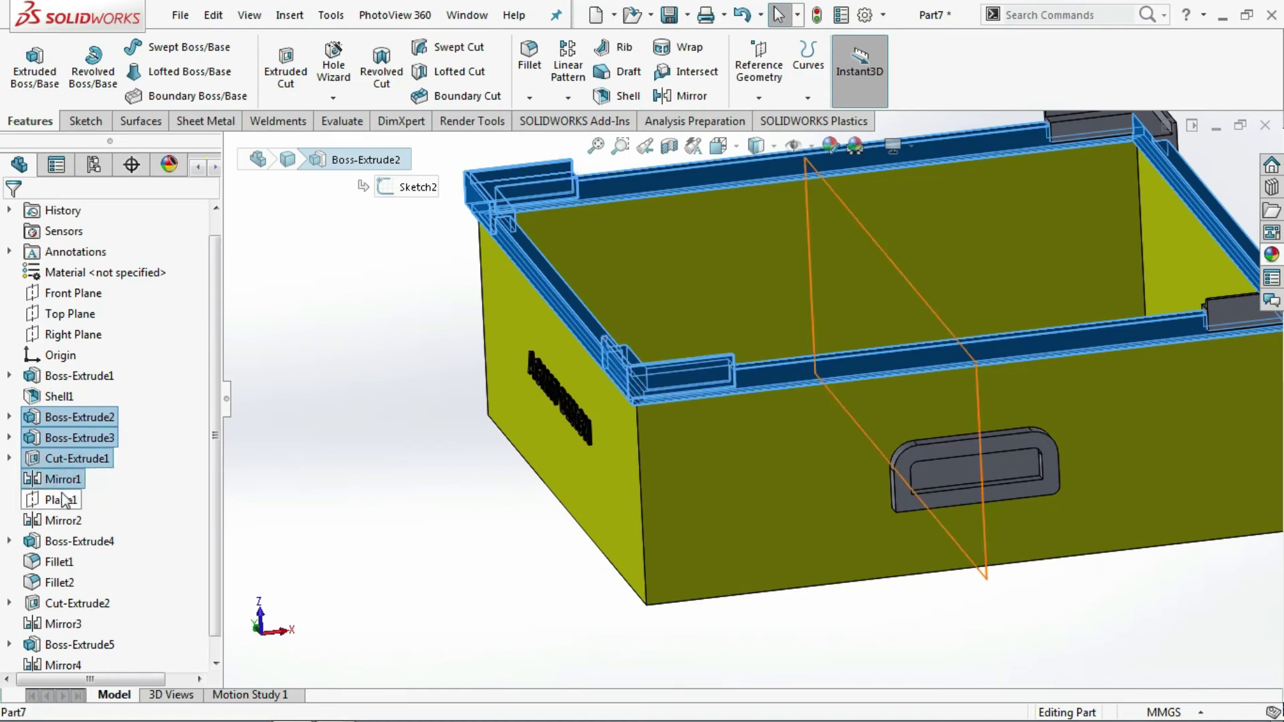
{"action": "left_click", "coordinate": [59, 506], "text": "ctrl"}
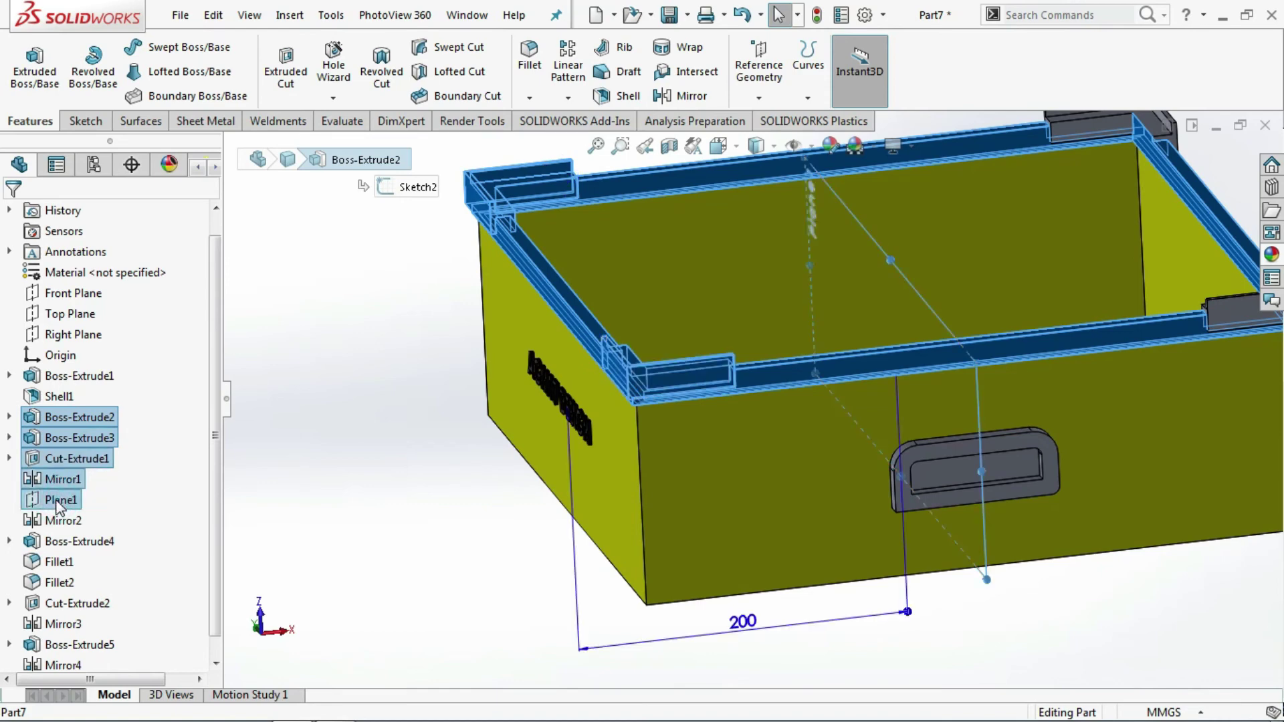
{"action": "left_click", "coordinate": [59, 506], "text": "ctrl"}
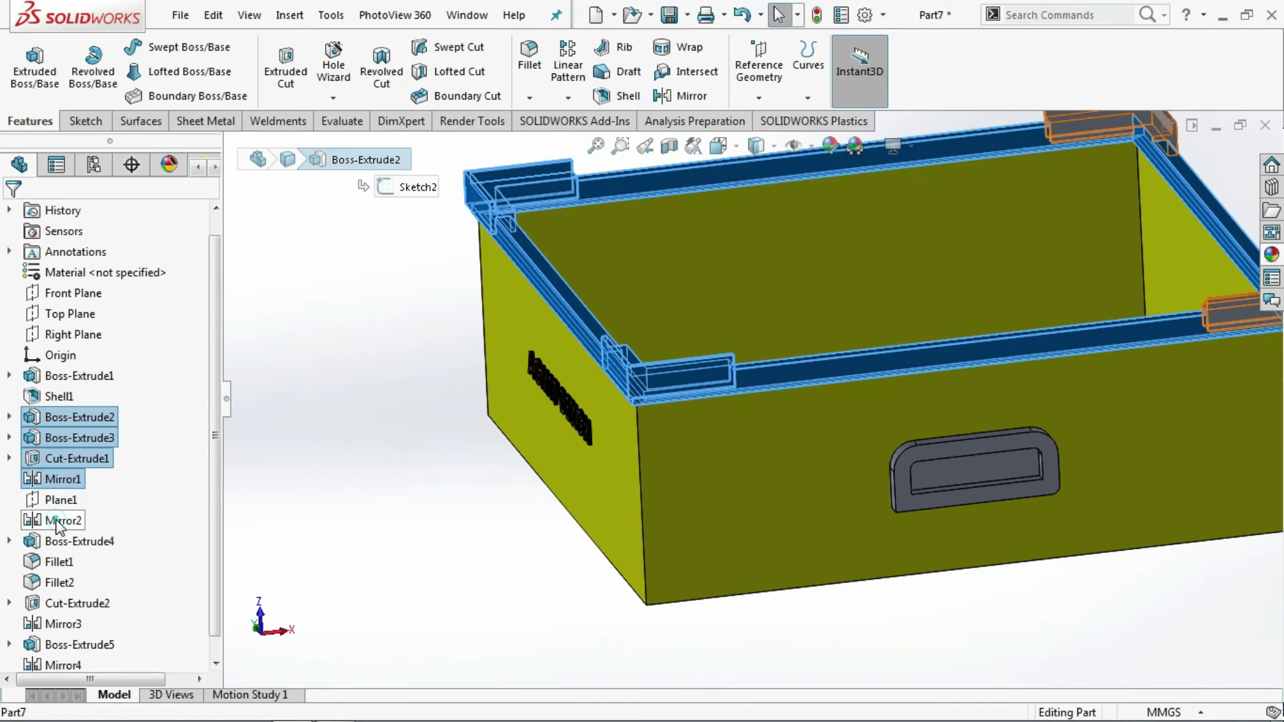
{"action": "left_click", "coordinate": [59, 524], "text": "ctrl"}
{"action": "key", "text": "z"}
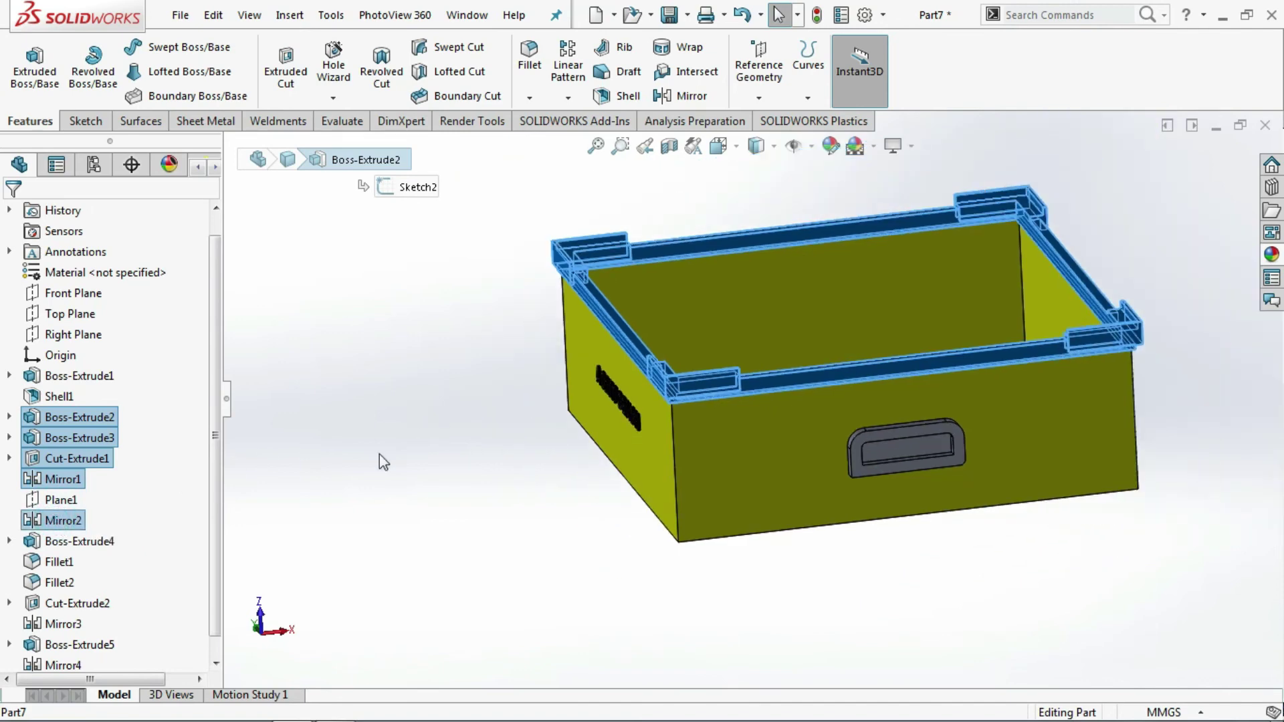
{"action": "left_click", "coordinate": [94, 543], "text": "ctrl"}
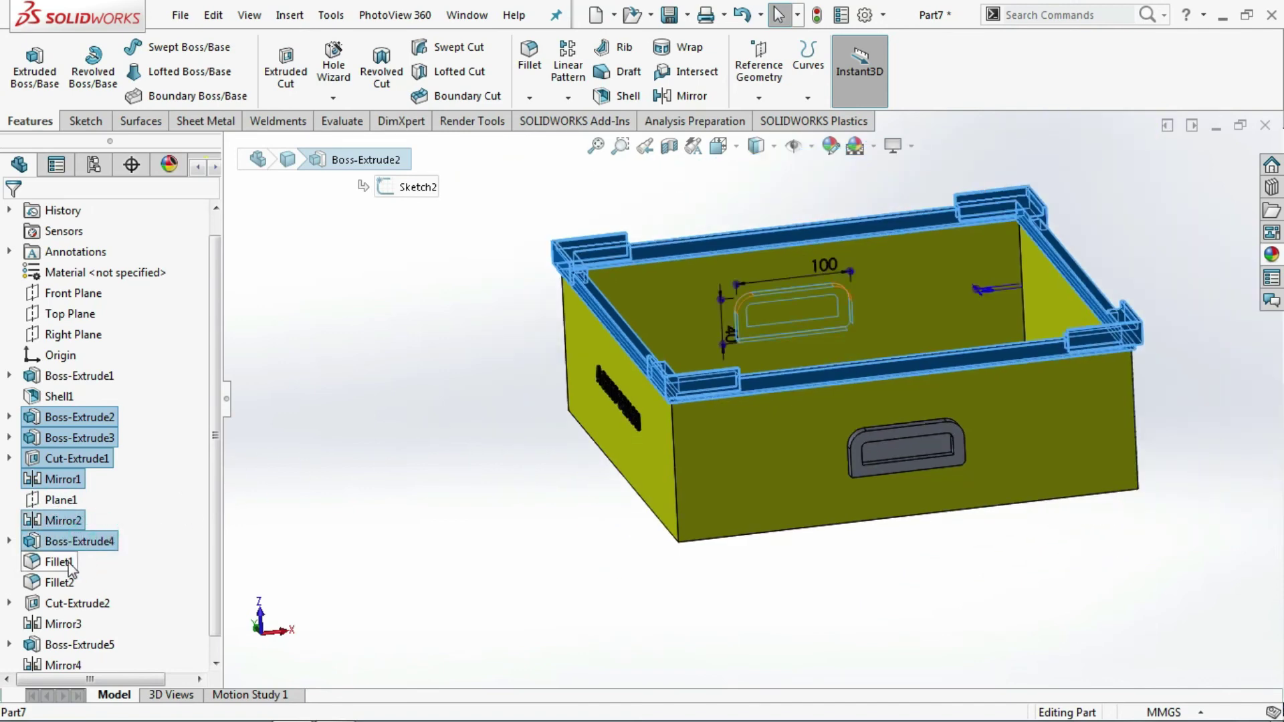
{"action": "left_click", "coordinate": [69, 566], "text": "ctrl"}
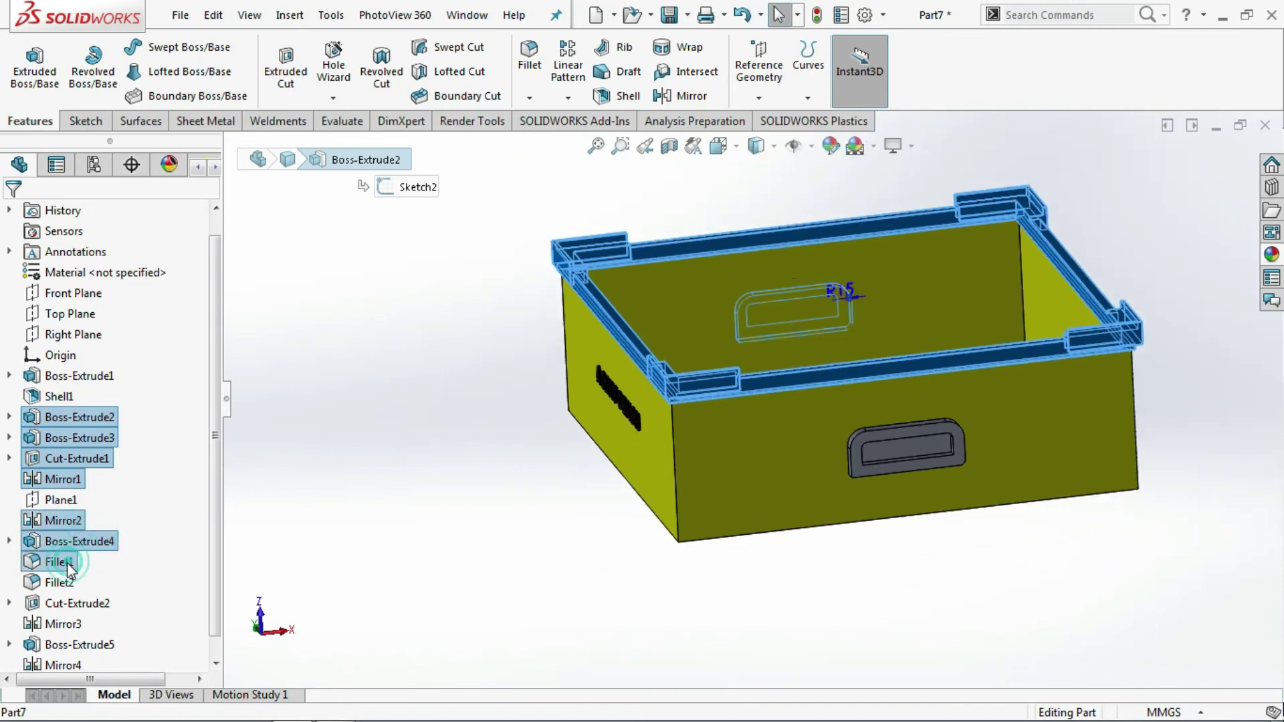
{"action": "left_click", "coordinate": [57, 626], "text": "shift"}
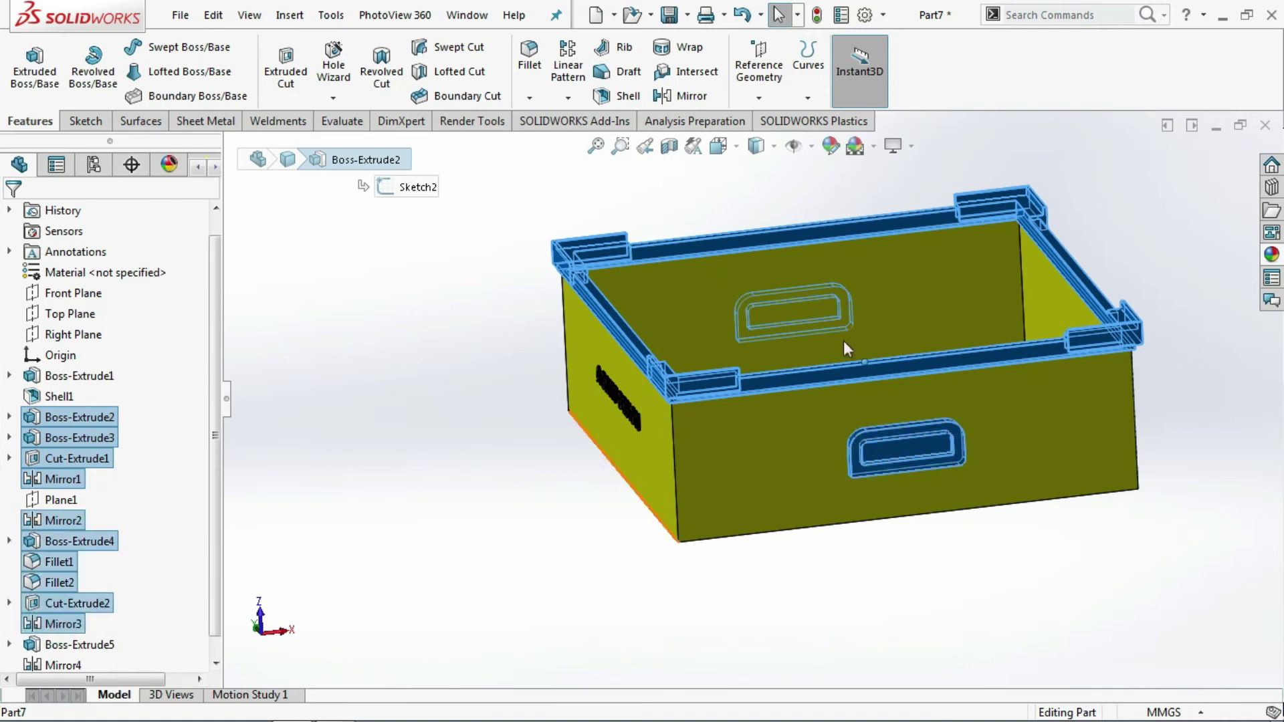
Step: Apply the glossy rubber finish to the selected rim and handles
{"action": "left_click", "coordinate": [1272, 257]}
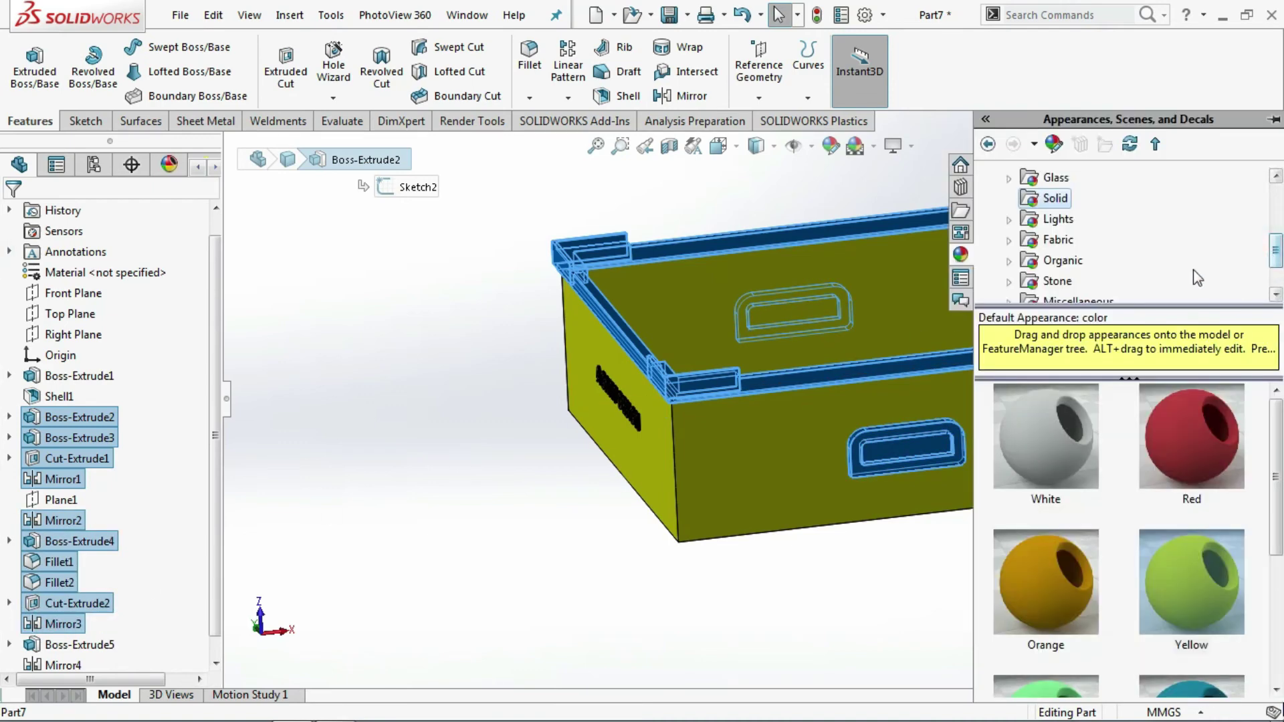
{"action": "left_click_drag", "start_coordinate": [1277, 257], "coordinate": [1278, 246]}
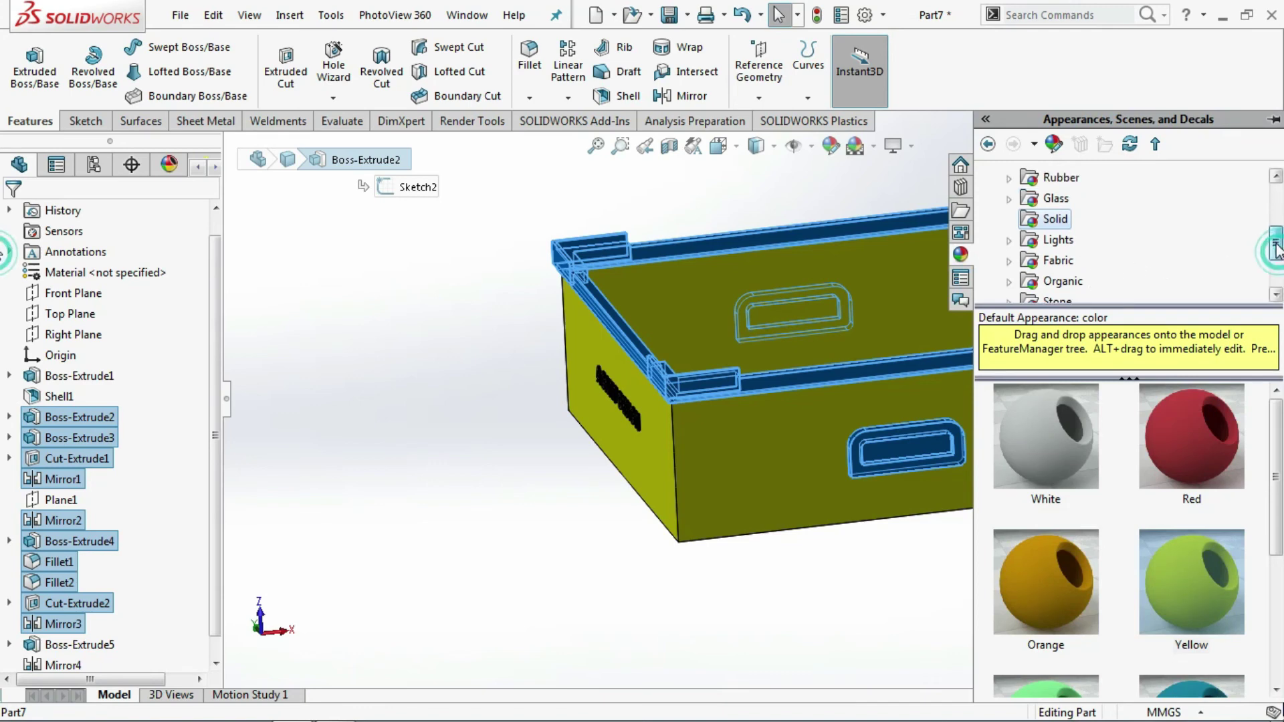
{"action": "left_click", "coordinate": [1058, 201]}
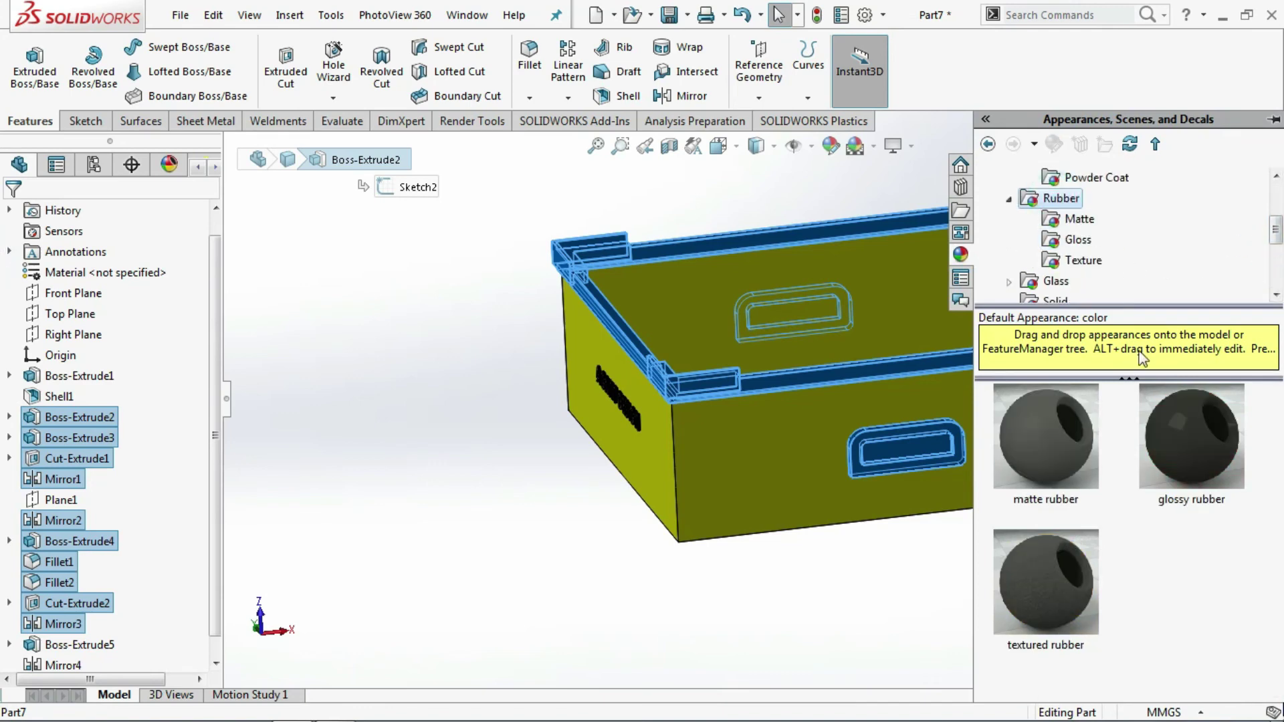
{"action": "left_click", "coordinate": [1187, 429]}
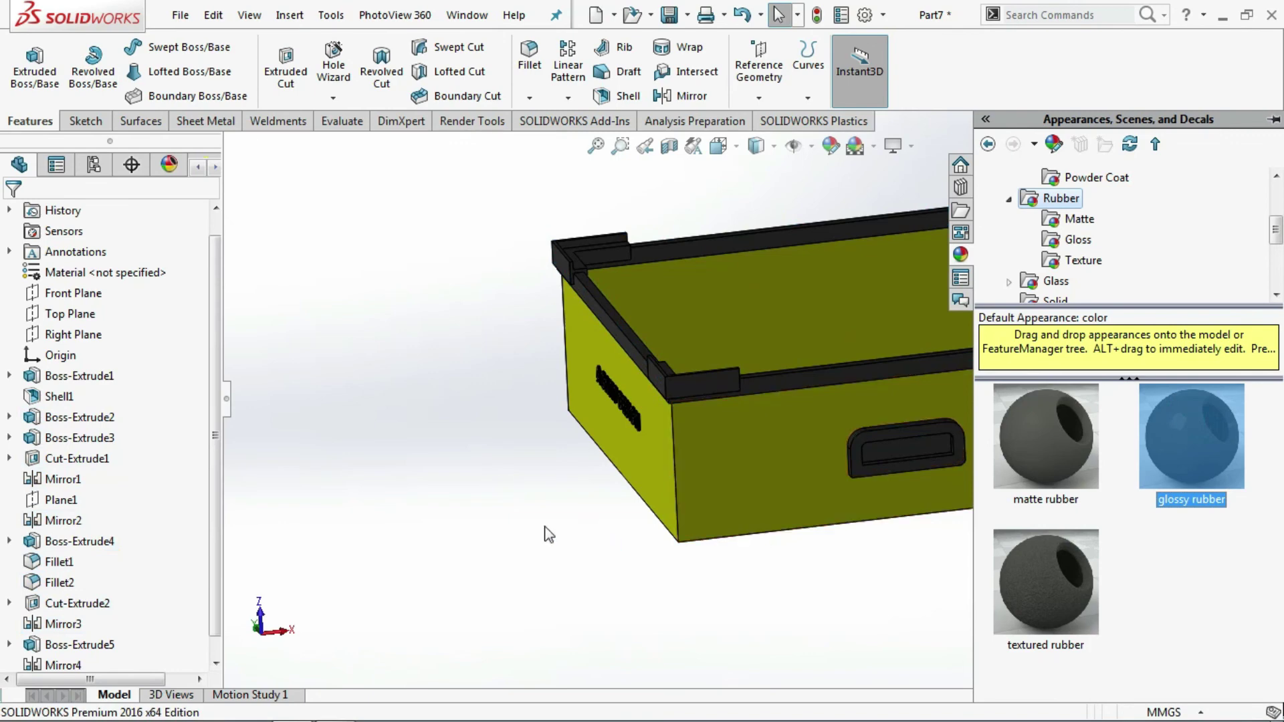
{"action": "left_click", "coordinate": [543, 525]}
{"action": "mouse_move", "coordinate": [570, 532]}
{"action": "middle_mouse_down"}
{"action": "mouse_move", "coordinate": [708, 498]}
{"action": "mouse_move", "coordinate": [681, 520]}
{"action": "middle_mouse_up"}
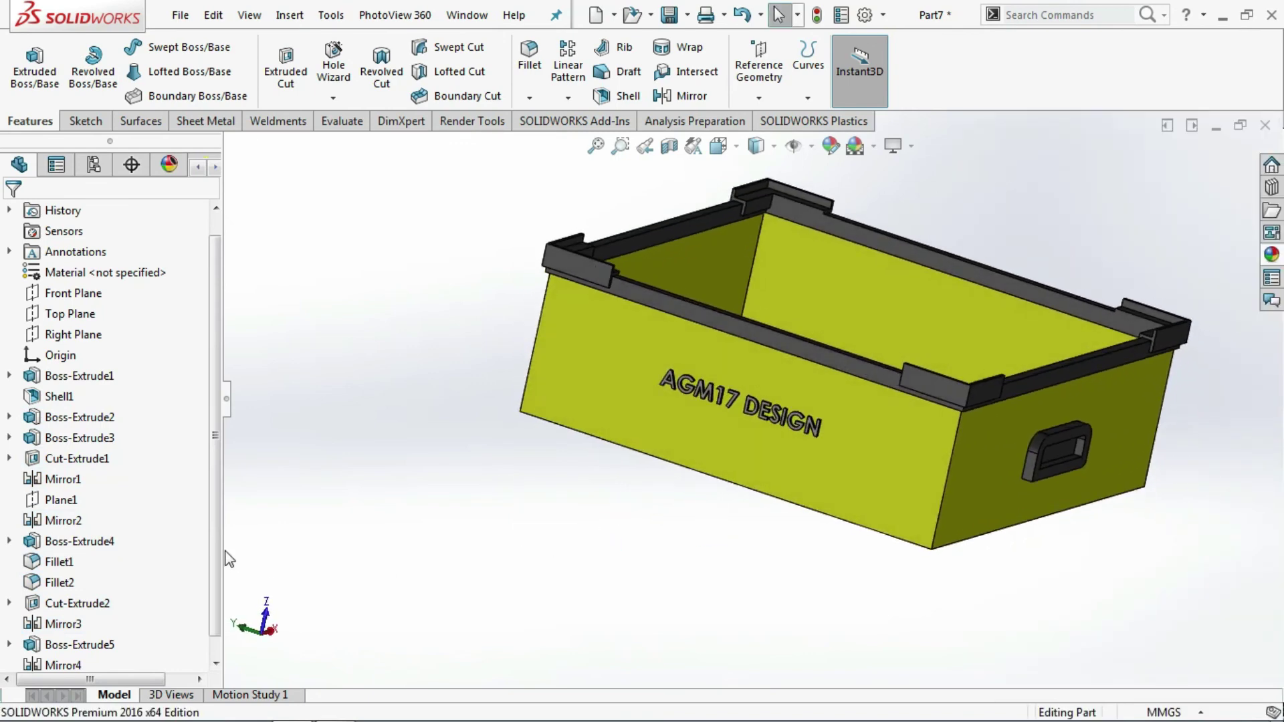
{"action": "scroll", "coordinate": [207, 555], "scroll_direction": "down", "scroll_amount": 1}
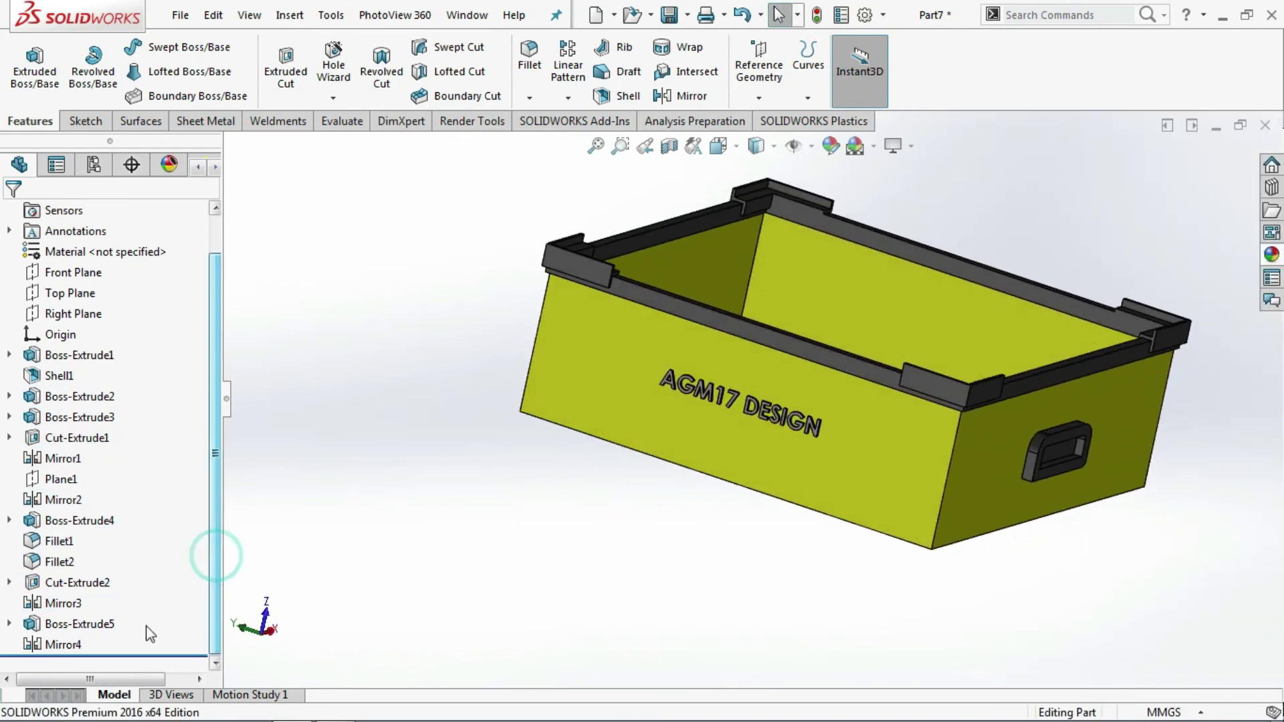
{"action": "left_click", "coordinate": [71, 626]}
{"action": "left_click", "coordinate": [70, 645], "text": "ctrl"}
{"action": "left_click", "coordinate": [1271, 255]}
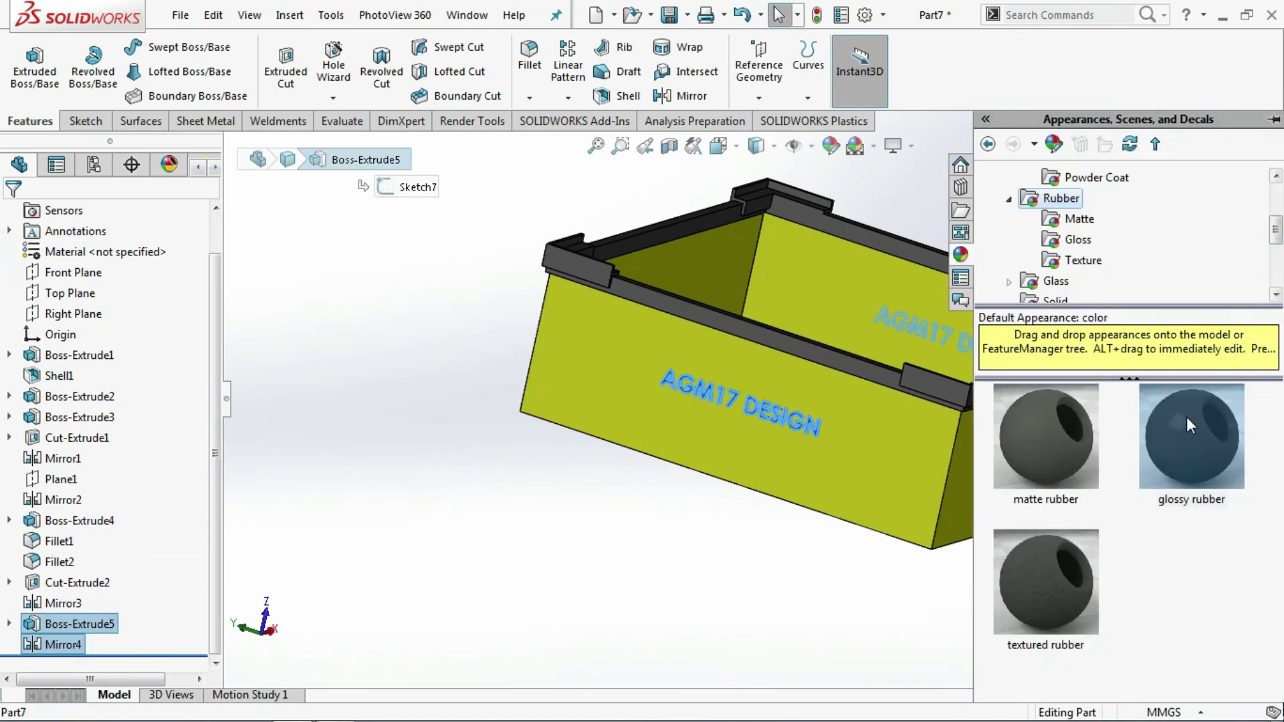
{"action": "mouse_move", "coordinate": [1192, 436]}
{"action": "left_mouse_down"}
{"action": "mouse_move", "coordinate": [912, 528]}
{"action": "mouse_move", "coordinate": [706, 575]}
{"action": "left_mouse_up"}
{"action": "mouse_move", "coordinate": [712, 568]}
{"action": "middle_mouse_down"}
{"action": "mouse_move", "coordinate": [789, 491]}
{"action": "mouse_move", "coordinate": [822, 484]}
{"action": "mouse_move", "coordinate": [817, 447]}
{"action": "middle_mouse_up"}
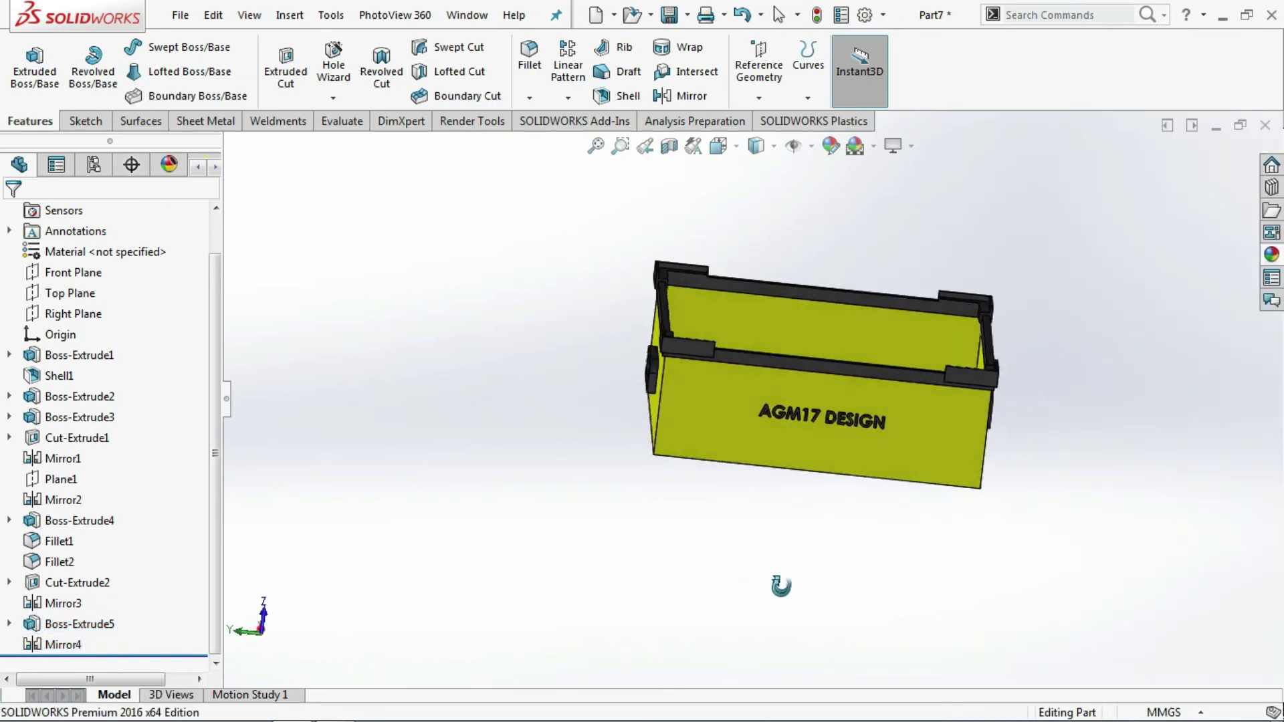
{"action": "scroll", "coordinate": [820, 443], "scroll_direction": "down", "scroll_amount": 2}
{"action": "scroll", "coordinate": [820, 443], "scroll_direction": "up", "scroll_amount": 1}
{"action": "scroll", "coordinate": [820, 444], "scroll_direction": "up", "scroll_amount": 3}
{"action": "mouse_move", "coordinate": [777, 515]}
{"action": "middle_mouse_down"}
{"action": "mouse_move", "coordinate": [895, 501]}
{"action": "mouse_move", "coordinate": [963, 523]}
{"action": "mouse_move", "coordinate": [932, 567]}
{"action": "mouse_move", "coordinate": [1030, 593]}
{"action": "mouse_move", "coordinate": [1039, 610]}
{"action": "mouse_move", "coordinate": [871, 439]}
{"action": "mouse_move", "coordinate": [684, 410]}
{"action": "mouse_move", "coordinate": [831, 425]}
{"action": "middle_mouse_up"}
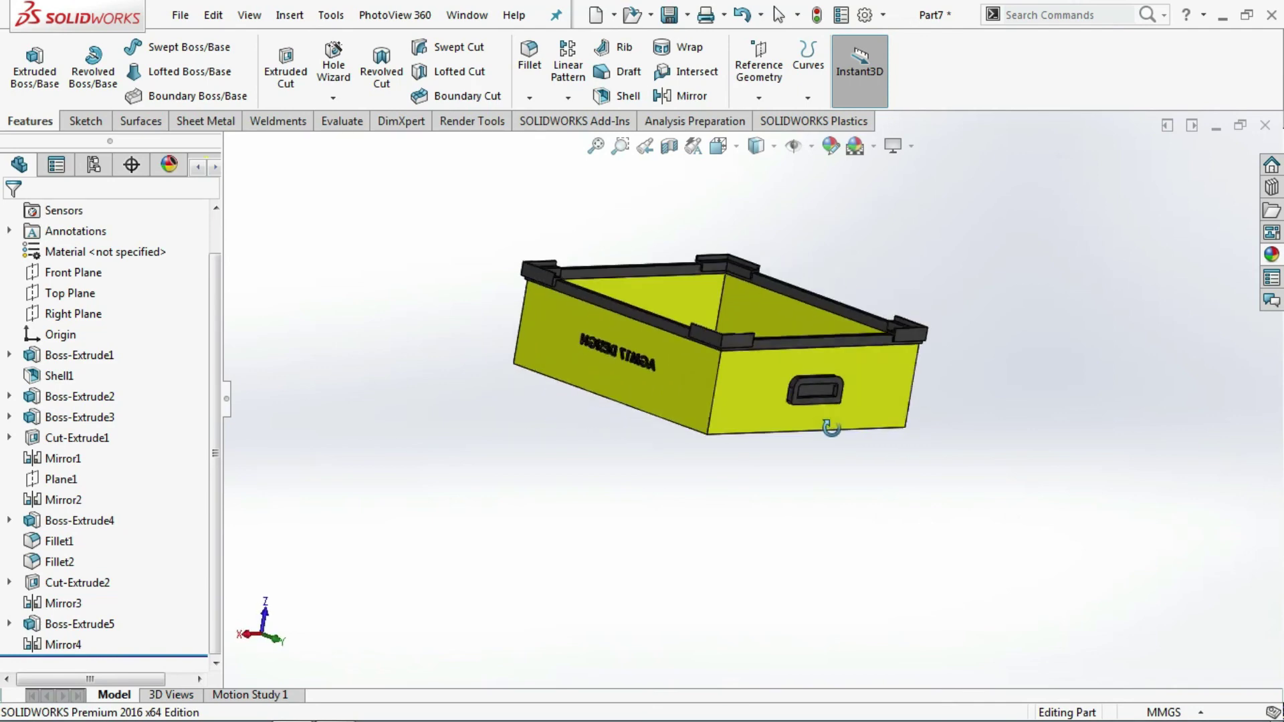
Step: Remove the mirrored Mirror4 text and check the bare back face
{"action": "left_click", "coordinate": [56, 648]}
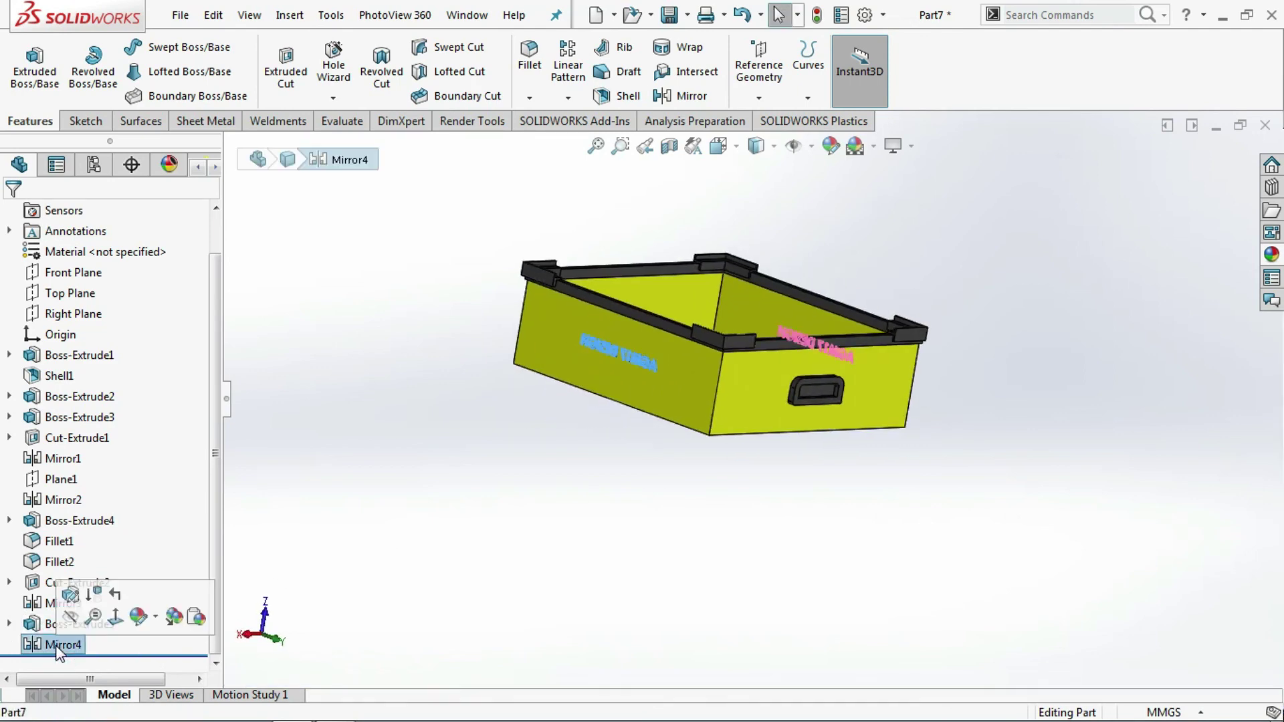
{"action": "left_click", "coordinate": [57, 645]}
{"action": "key", "text": "ctrl+z"}
{"action": "mouse_move", "coordinate": [444, 492]}
{"action": "middle_mouse_down"}
{"action": "mouse_move", "coordinate": [491, 443]}
{"action": "mouse_move", "coordinate": [642, 459]}
{"action": "mouse_move", "coordinate": [575, 498]}
{"action": "middle_mouse_up"}
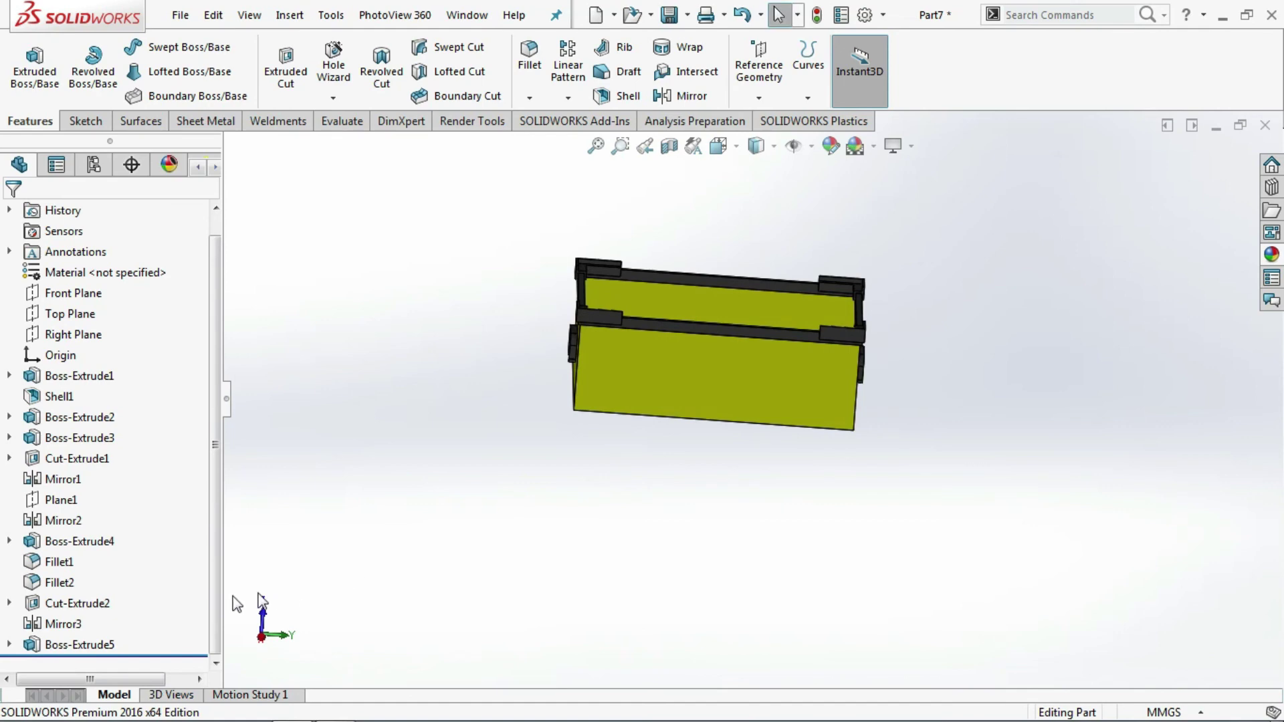
Step: Open Boss-Extrude5 for editing, then cancel without changes
{"action": "left_click", "coordinate": [79, 644]}
{"action": "left_click", "coordinate": [98, 599]}
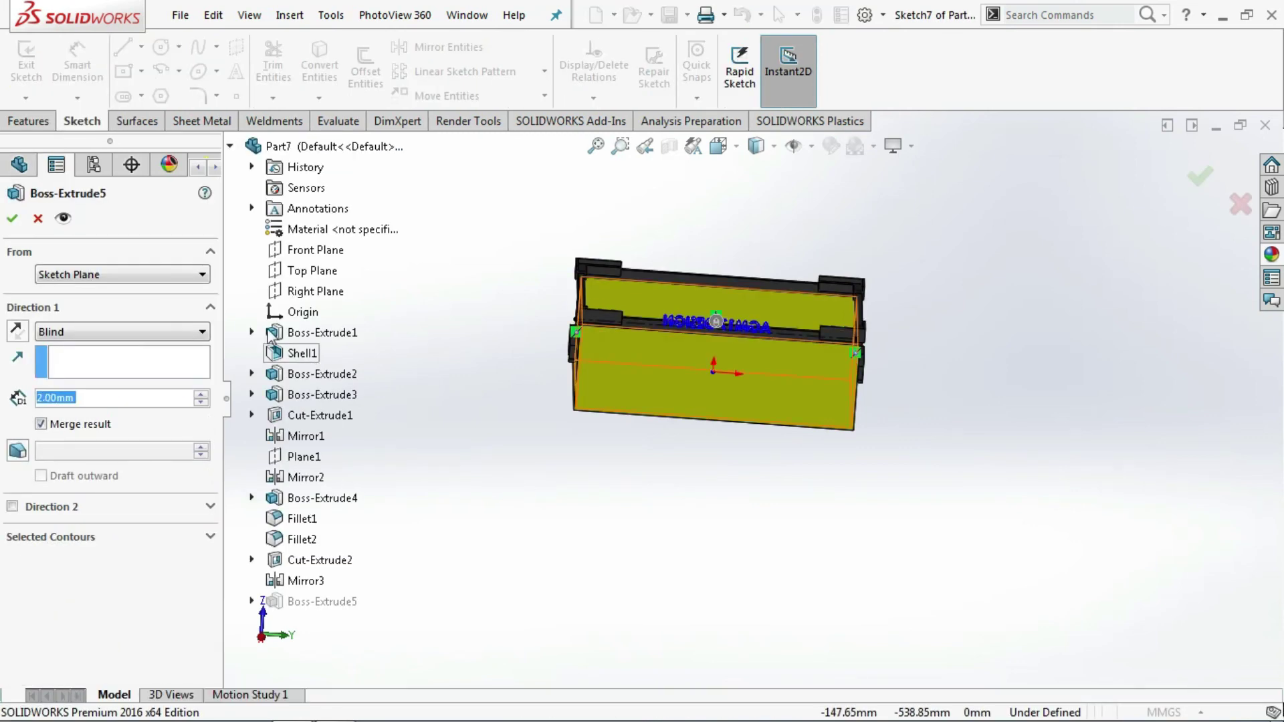
{"action": "key", "text": "Escape"}
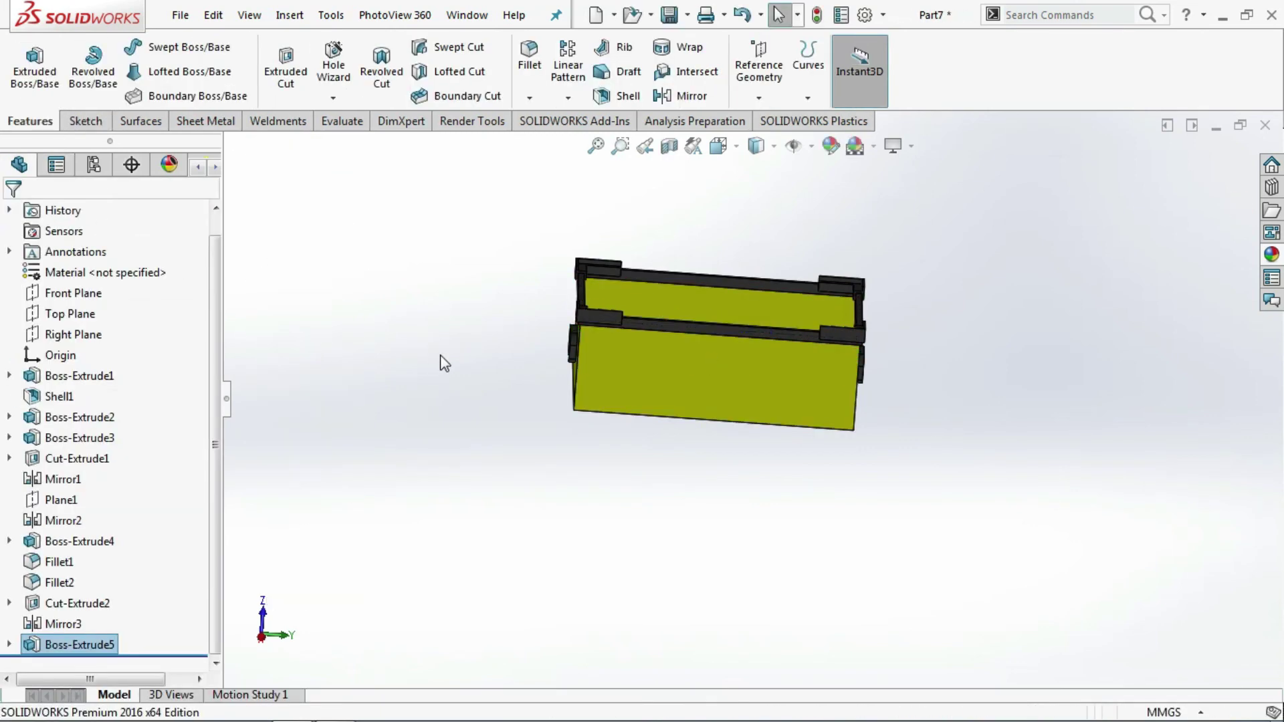
Step: Start a sketch on the back face and draw a centerline across it edge to edge
{"action": "left_click", "coordinate": [653, 384]}
{"action": "left_click", "coordinate": [727, 328]}
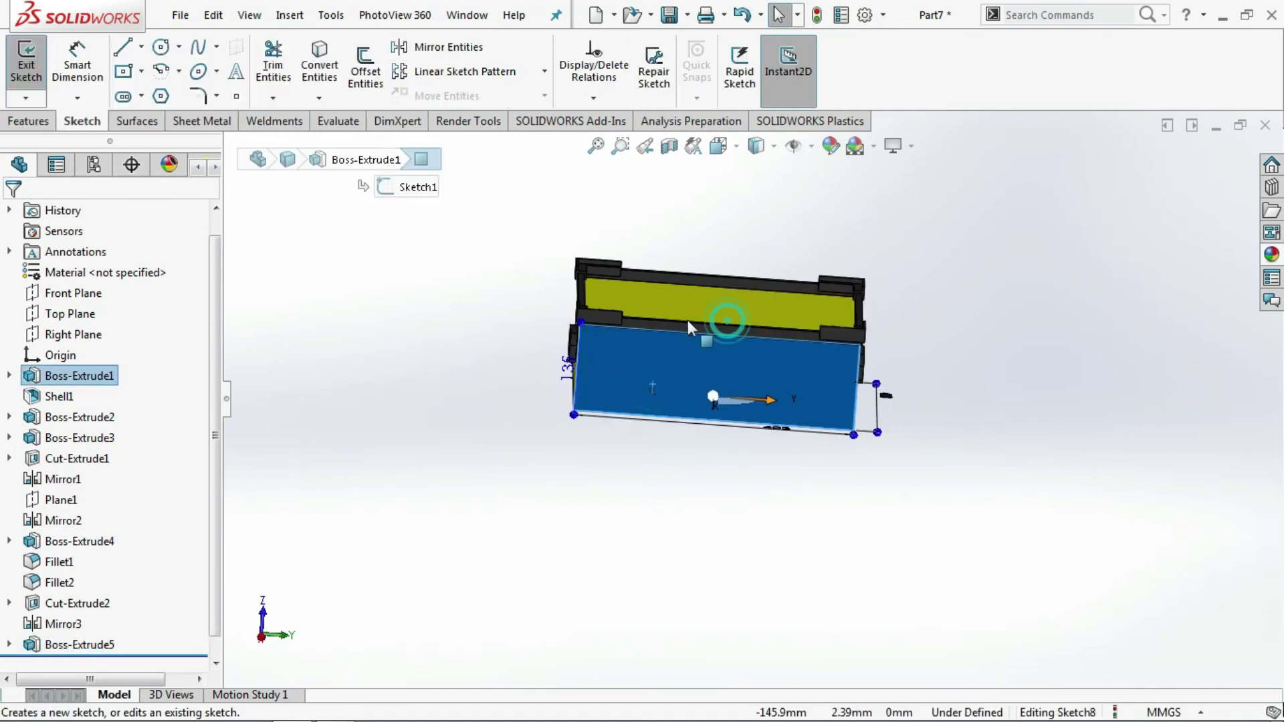
{"action": "left_click", "coordinate": [142, 48]}
{"action": "left_click", "coordinate": [154, 91]}
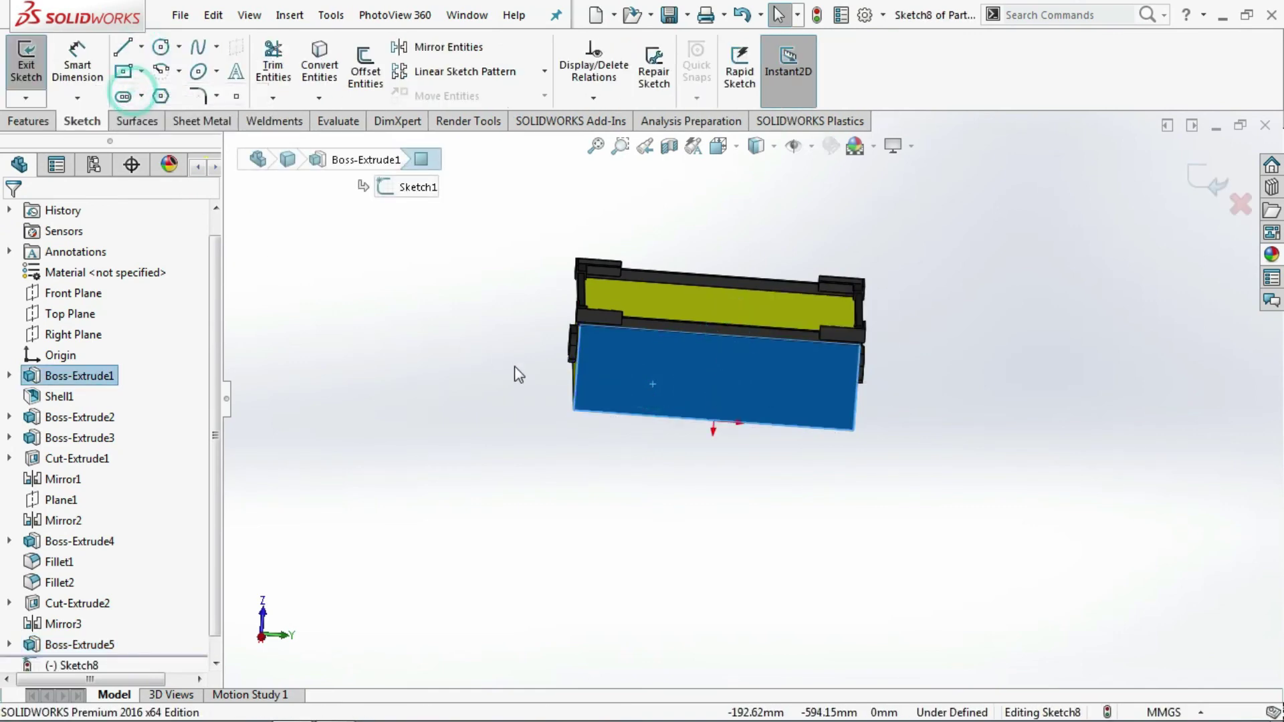
{"action": "left_click", "coordinate": [576, 367]}
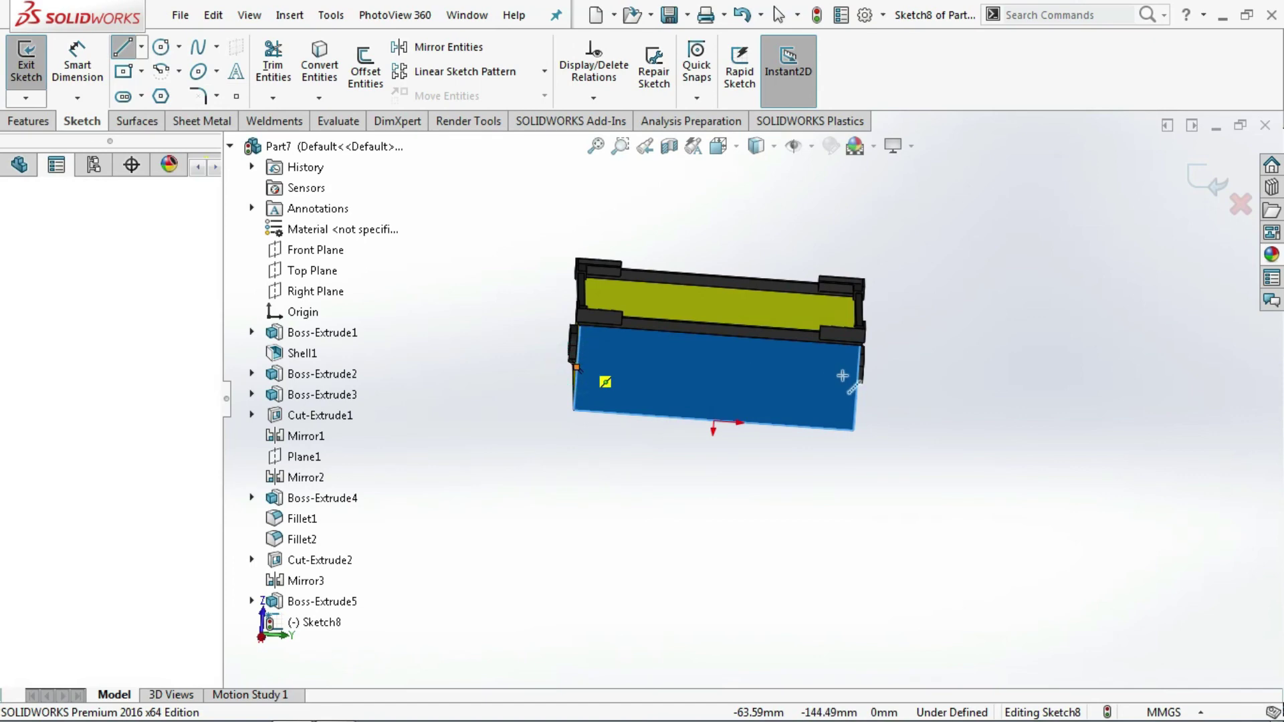
{"action": "left_click", "coordinate": [857, 387]}
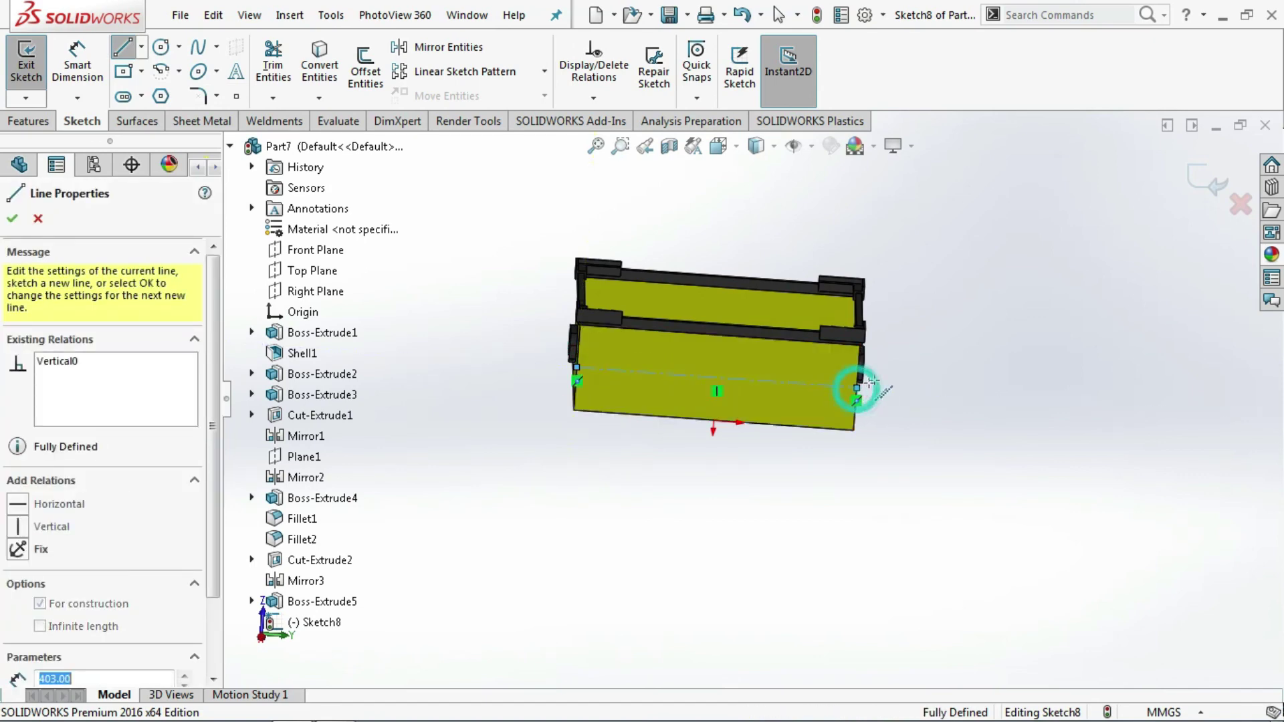
{"action": "right_click", "coordinate": [953, 285]}
{"action": "left_click", "coordinate": [983, 365]}
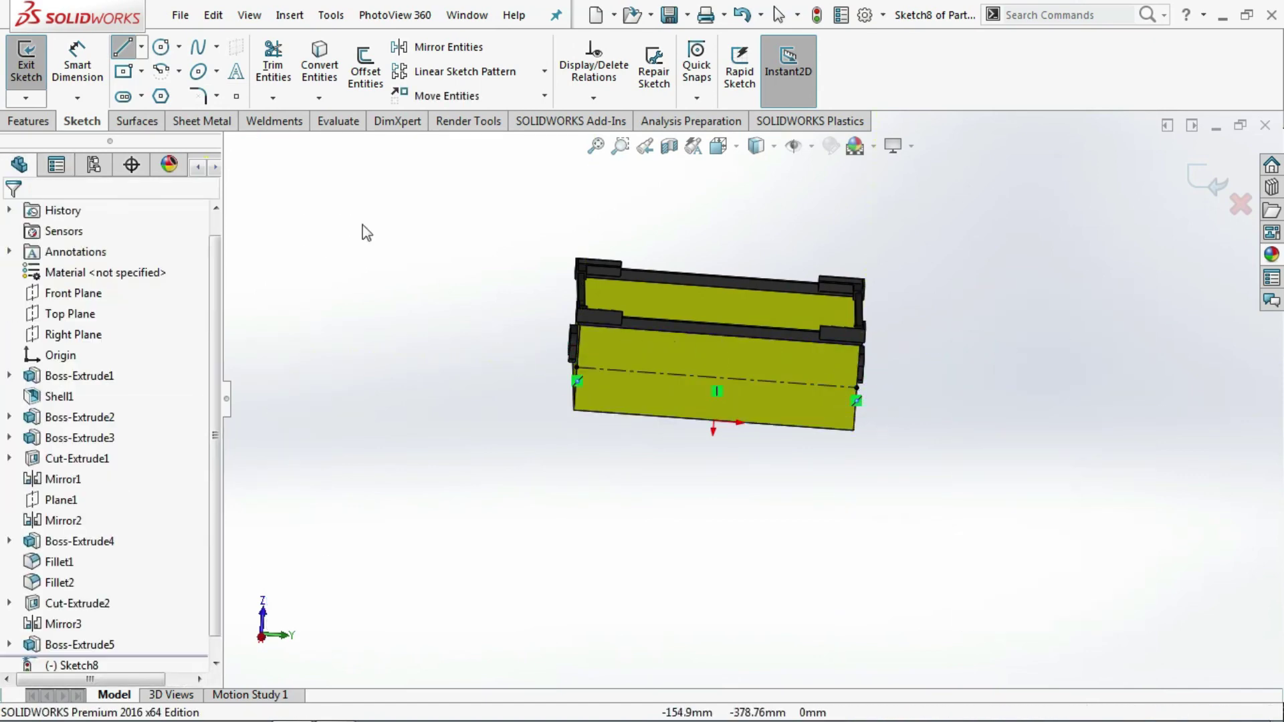
Step: Add 'AGM17 DESIGN' sketch text on the centerline in Century Gothic, height 15
{"action": "left_click", "coordinate": [235, 71]}
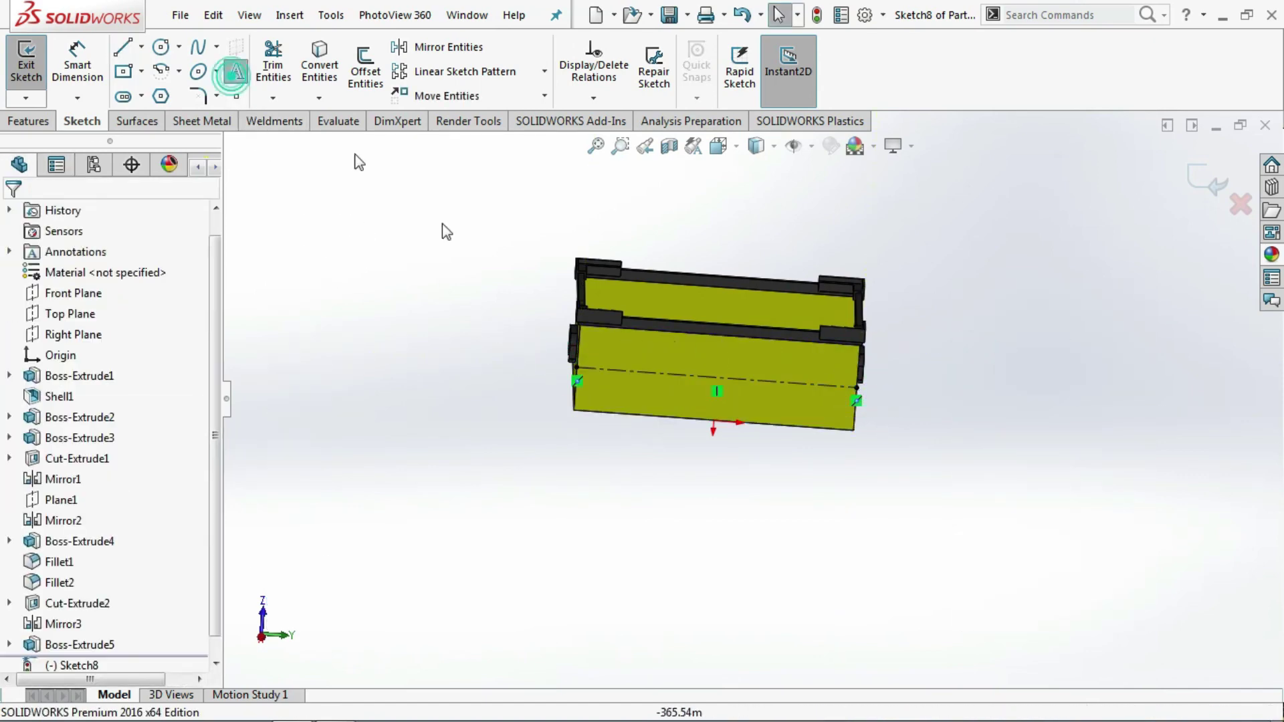
{"action": "left_click", "coordinate": [655, 371]}
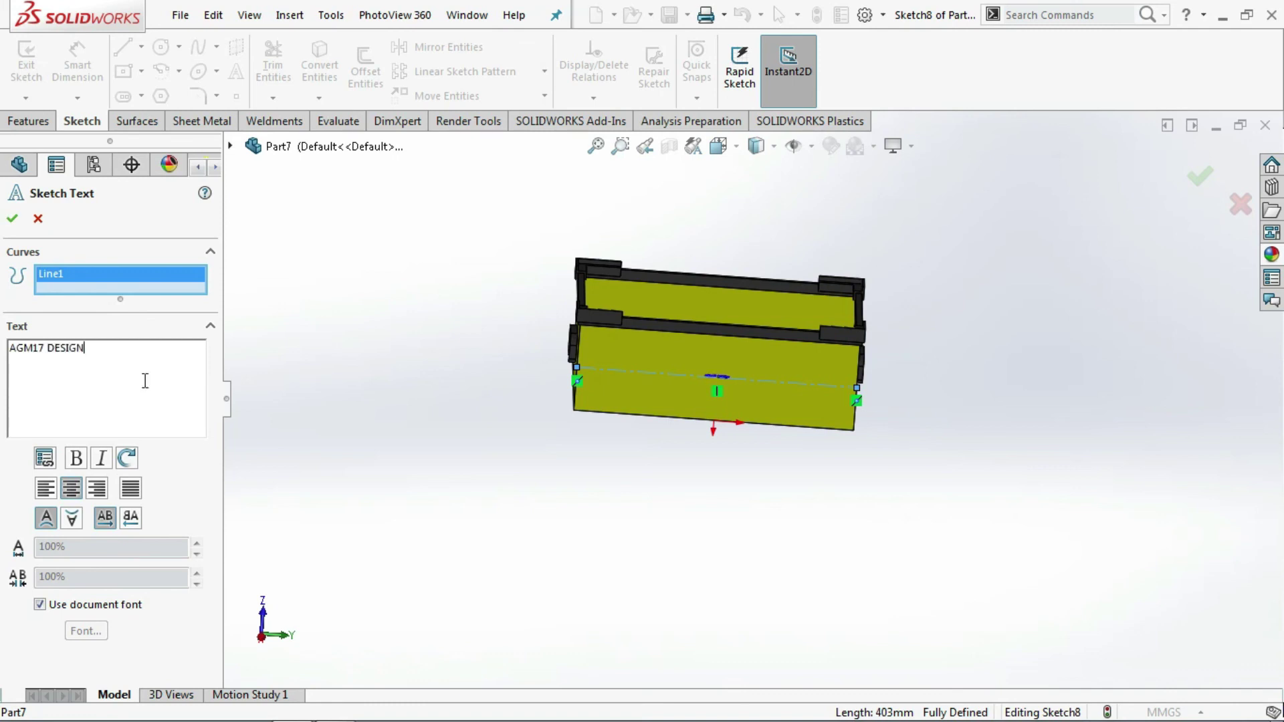
{"action": "left_click", "coordinate": [141, 377]}
{"action": "type", "text": "AGM17 DESIGN"}
{"action": "left_click", "coordinate": [79, 604]}
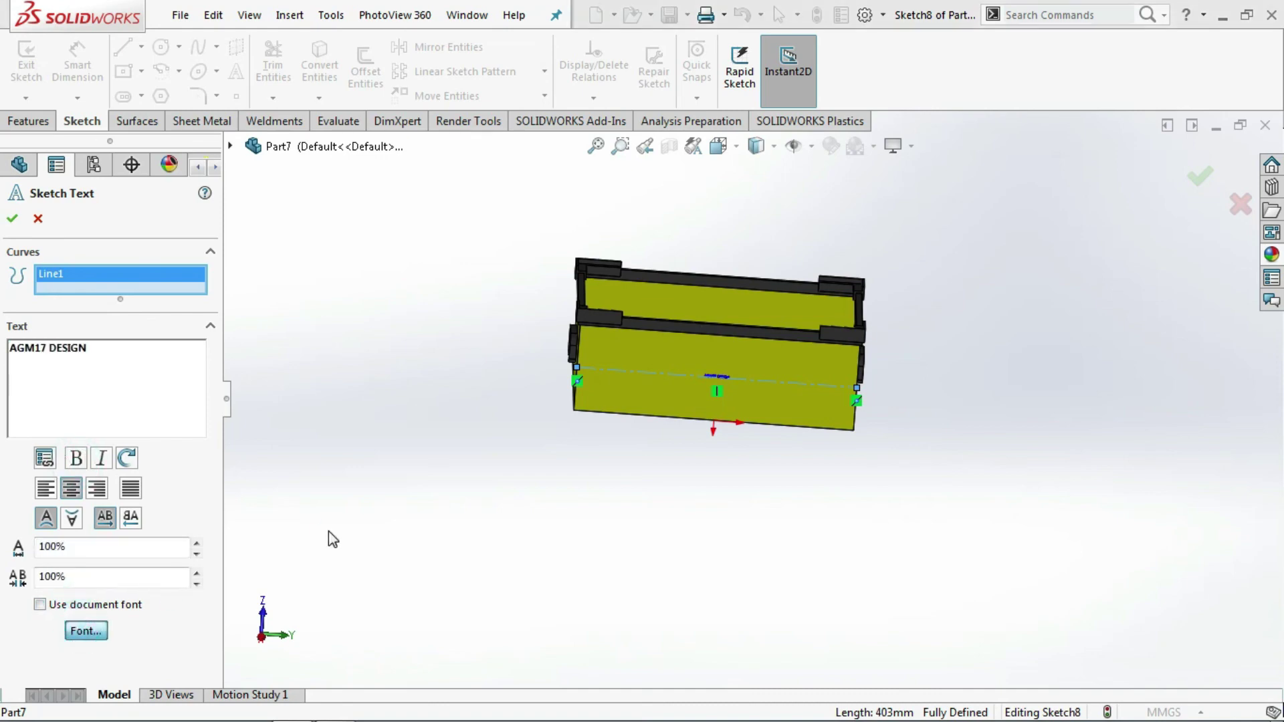
{"action": "left_click_drag", "start_coordinate": [772, 284], "coordinate": [709, 288]}
{"action": "type", "text": "15"}
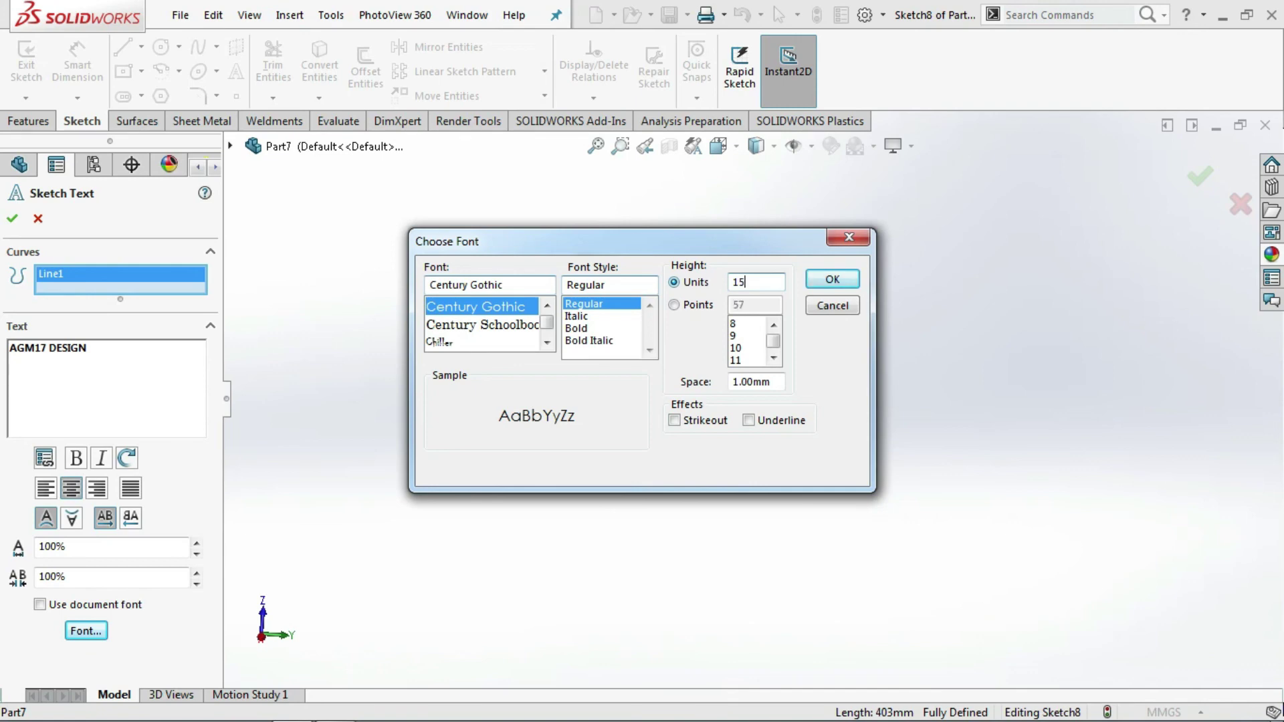
{"action": "left_click", "coordinate": [833, 281]}
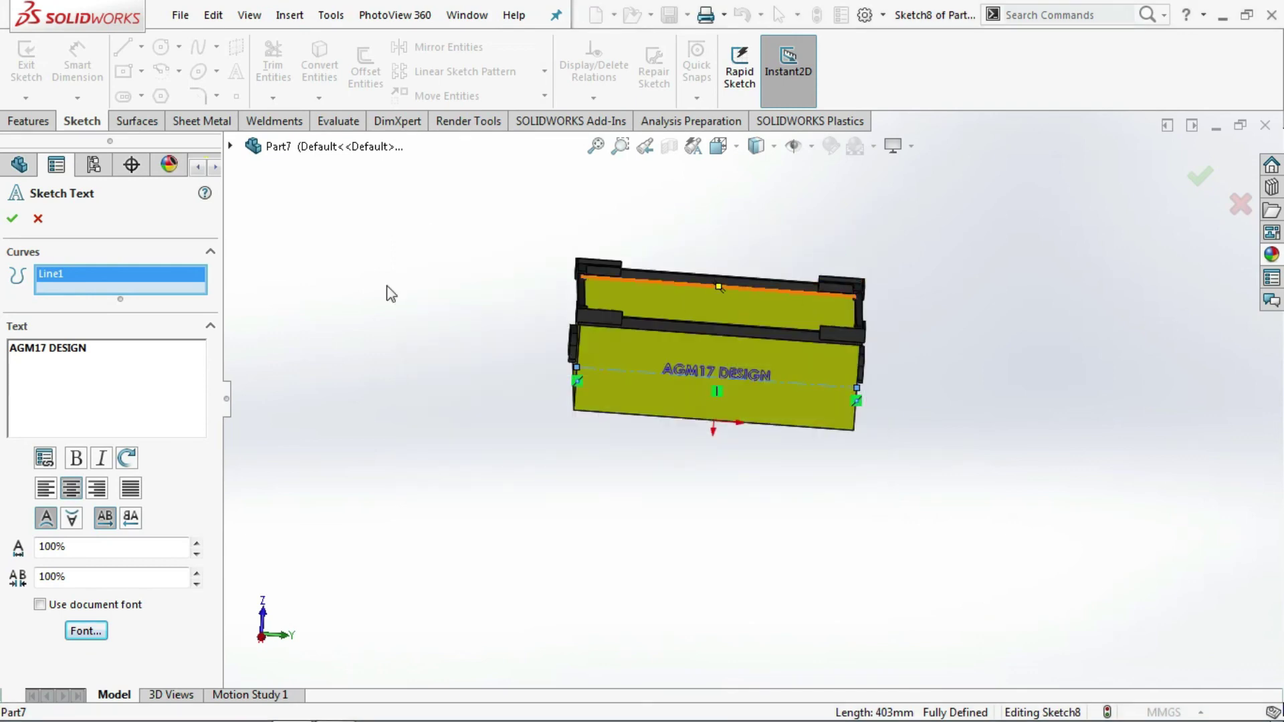
{"action": "left_click", "coordinate": [13, 220]}
{"action": "left_click", "coordinate": [33, 121]}
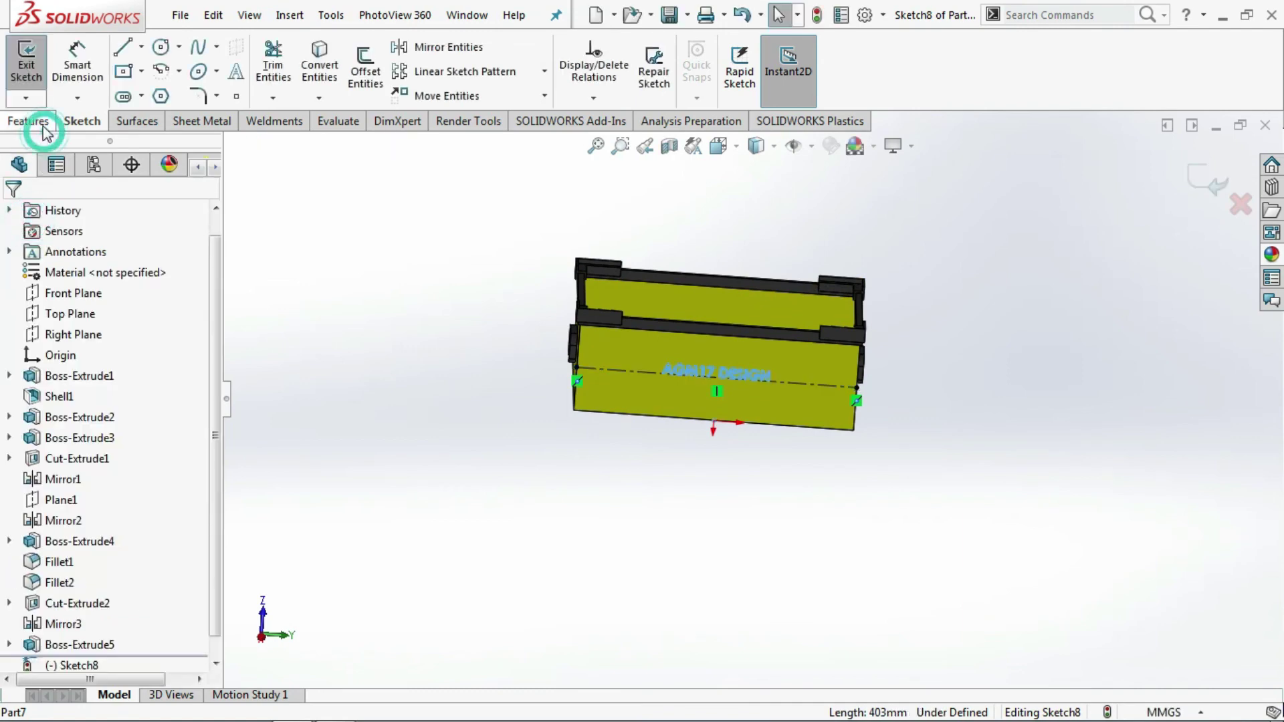
Step: Extrude the back text 2 mm as Boss-Extrude6 and give it glossy rubber
{"action": "left_click", "coordinate": [35, 79]}
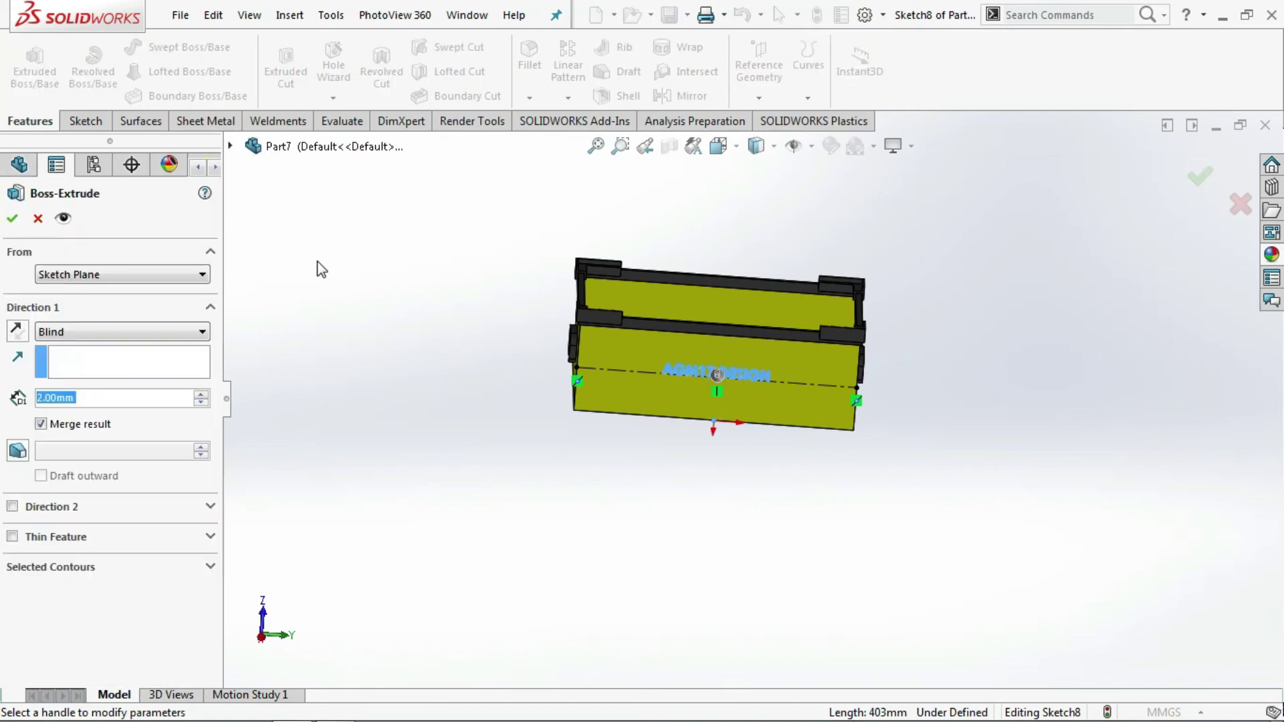
{"action": "left_click", "coordinate": [13, 220]}
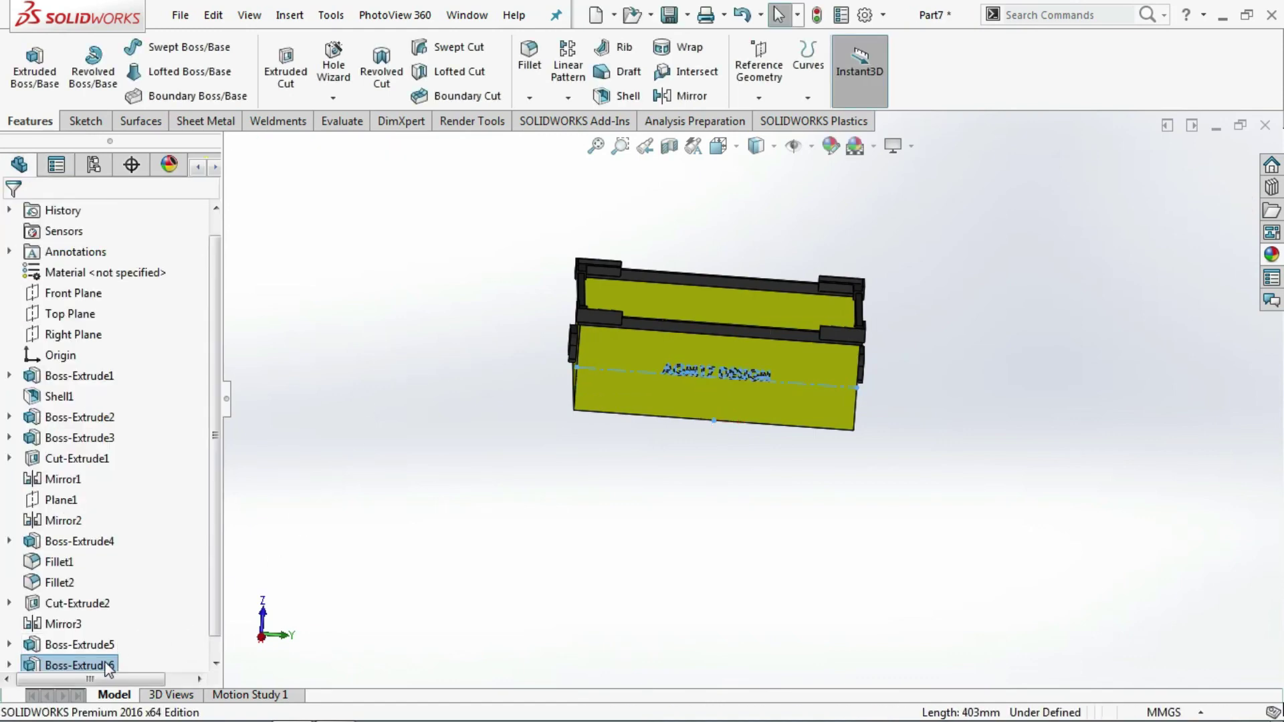
{"action": "left_click", "coordinate": [107, 666]}
{"action": "left_click", "coordinate": [1269, 256]}
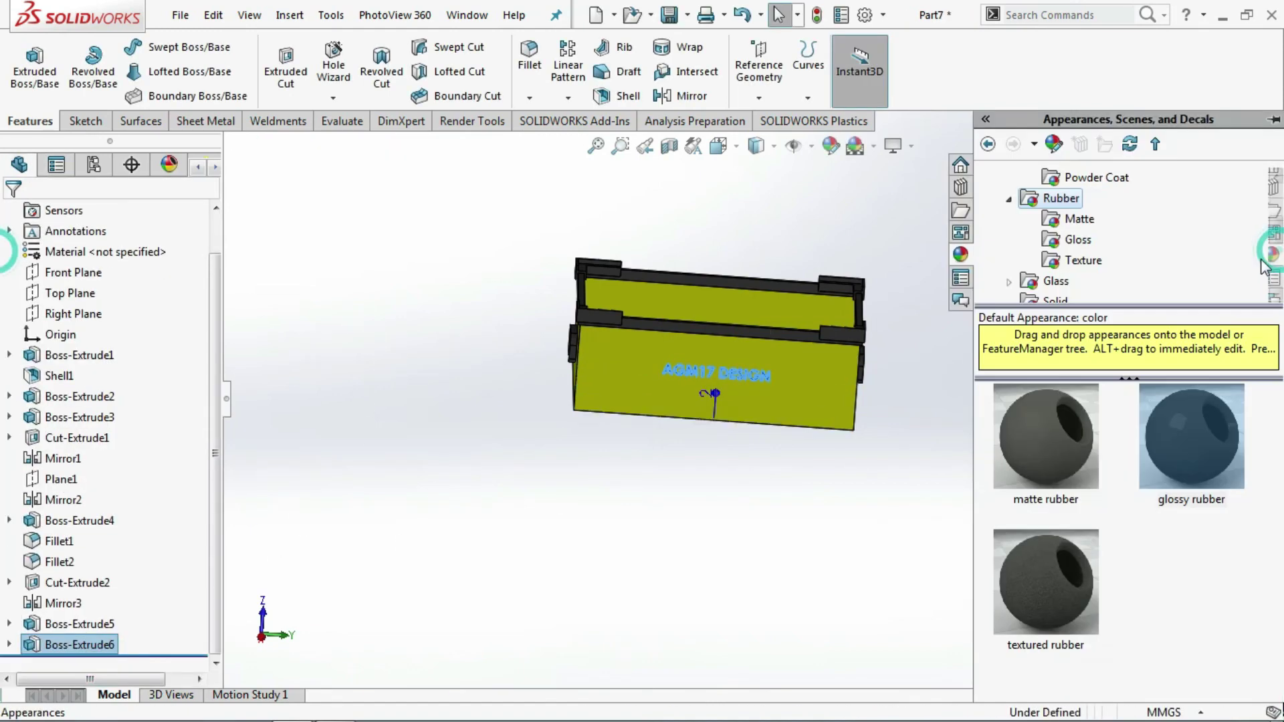
{"action": "left_click", "coordinate": [1165, 437]}
{"action": "left_click", "coordinate": [872, 562]}
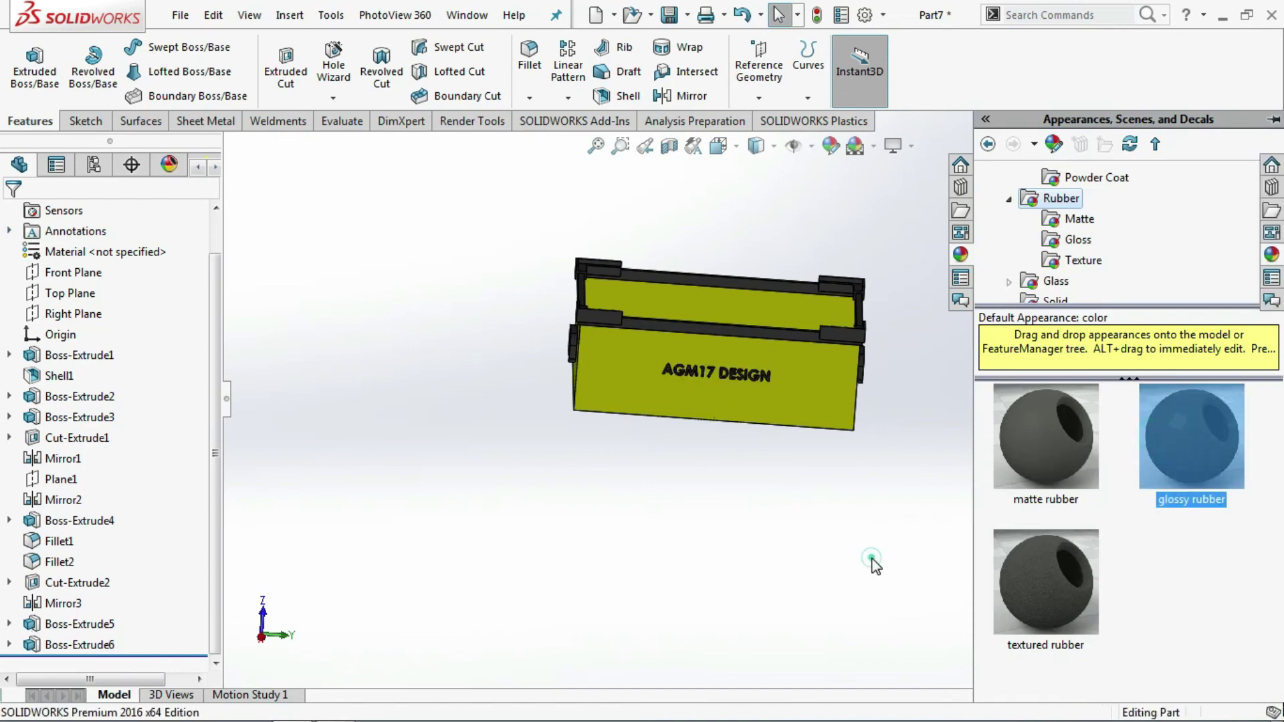
{"action": "mouse_move", "coordinate": [851, 524]}
{"action": "middle_mouse_down"}
{"action": "mouse_move", "coordinate": [724, 542]}
{"action": "mouse_move", "coordinate": [788, 548]}
{"action": "mouse_move", "coordinate": [829, 586]}
{"action": "middle_mouse_up"}
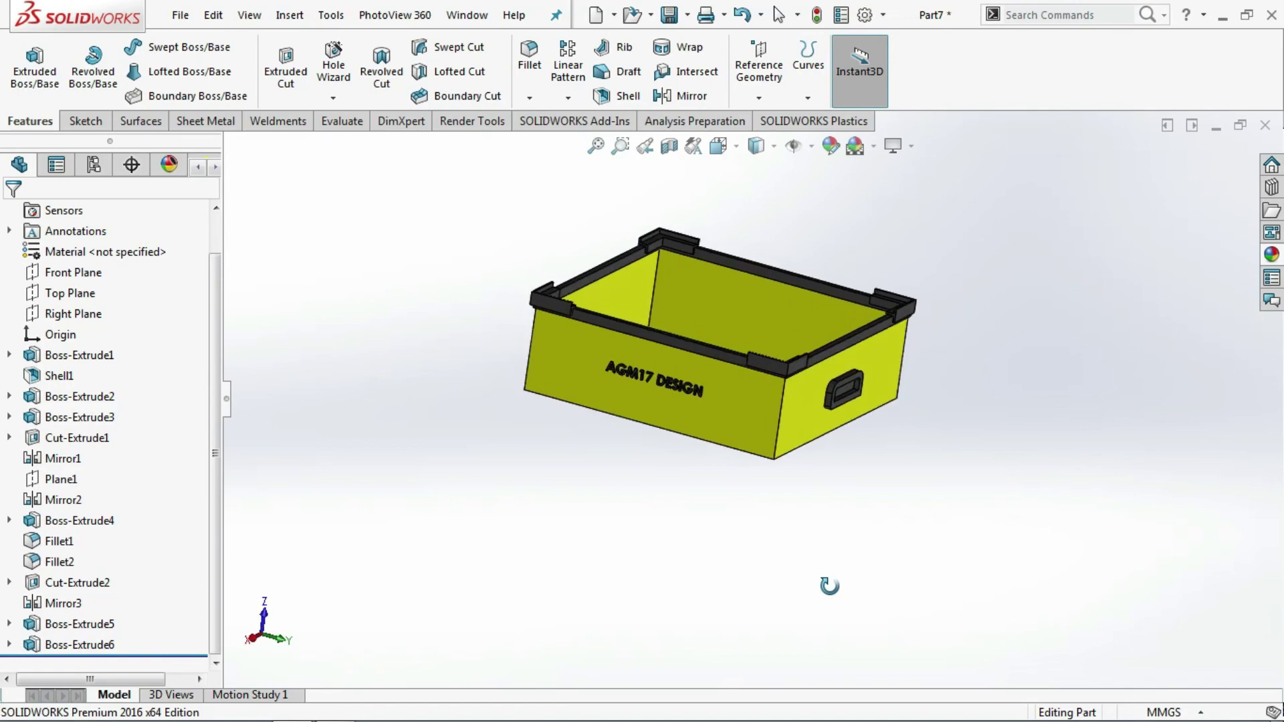